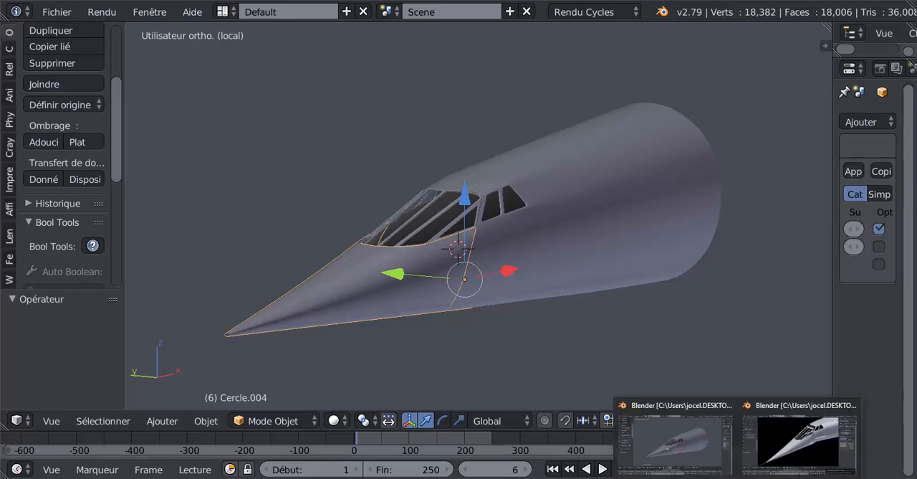
Switch to the demo du n6.blend window and examine the aircraft nose from several angles, including the cockpit windows and underside.
mouse_move(801, 444)
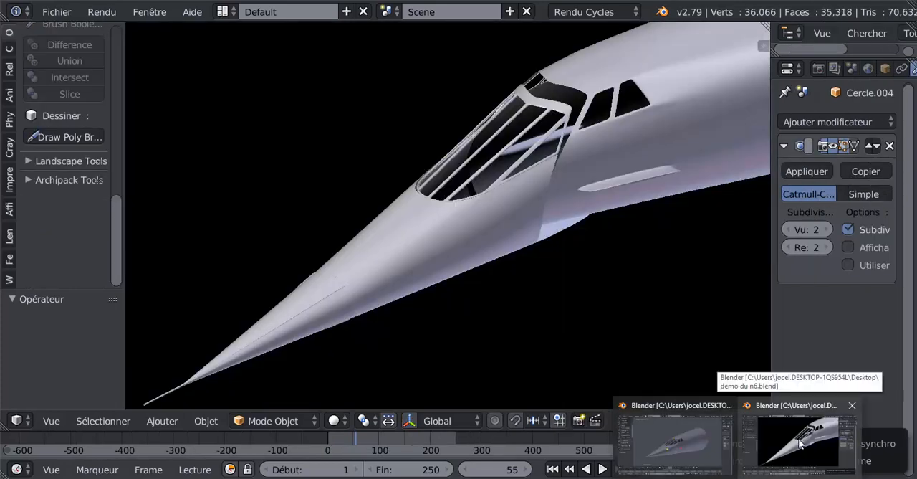
left_click(800, 444)
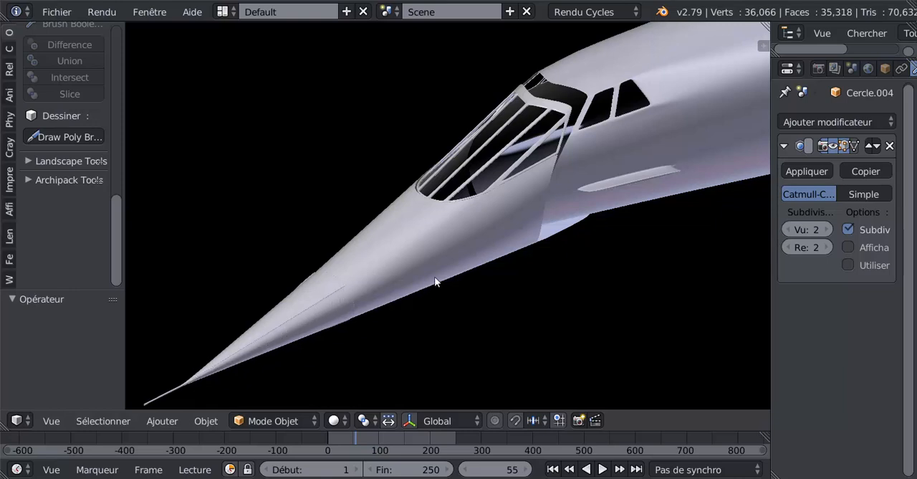
middle_click_drag(435, 281, 369, 240)
scroll(566, 255, "up", 3)
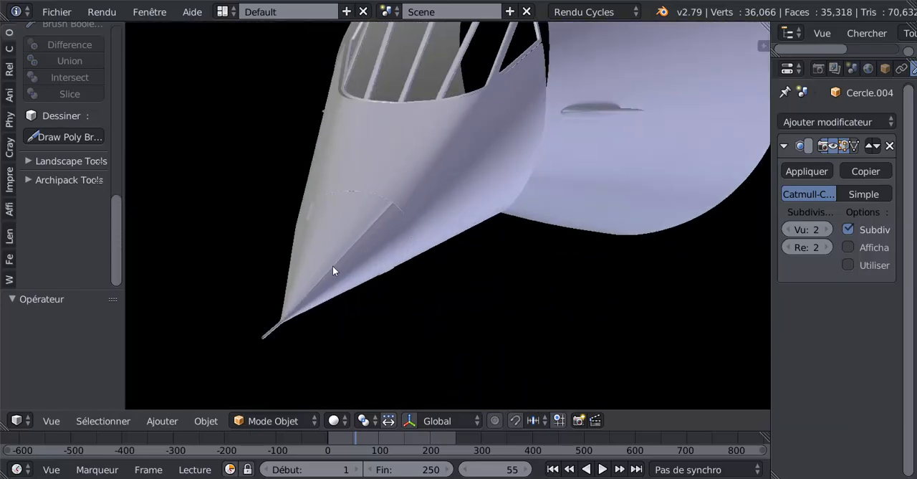
mouse_move(381, 210)
middle_mouse_down()
mouse_move(391, 262)
mouse_move(545, 239)
mouse_move(581, 194)
mouse_move(553, 188)
mouse_move(350, 242)
mouse_move(410, 224)
mouse_move(376, 275)
mouse_move(333, 269)
mouse_move(493, 247)
mouse_move(528, 261)
mouse_move(446, 243)
mouse_move(507, 262)
mouse_move(556, 303)
mouse_move(506, 284)
mouse_move(474, 292)
middle_mouse_up()
scroll(517, 262, "up", 3)
scroll(481, 281, "down", 4)
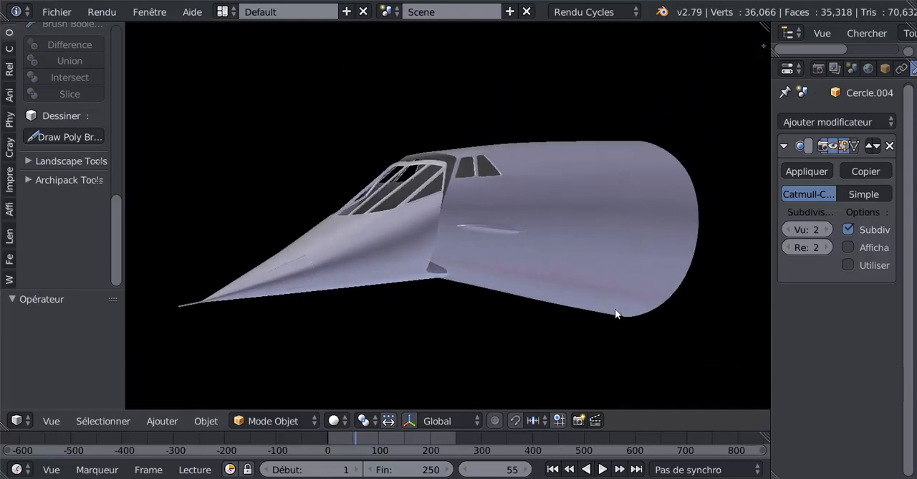
middle_click_drag(594, 287, 473, 167)
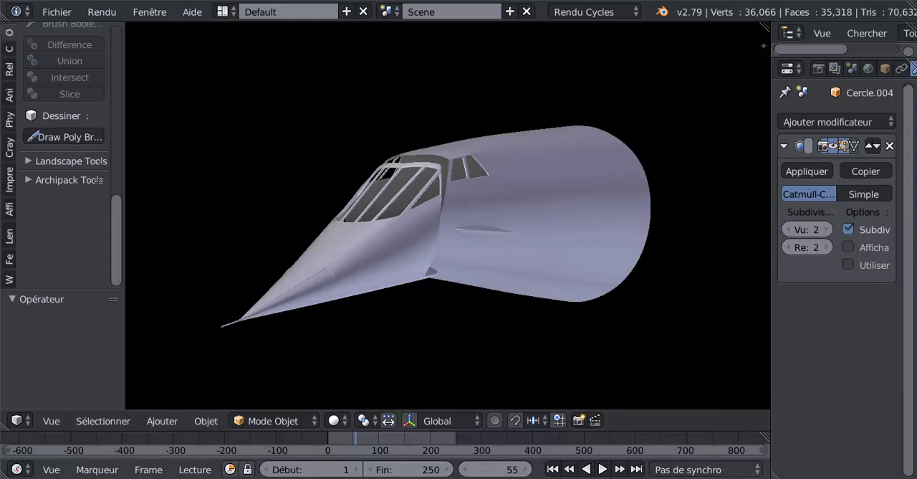
mouse_move(738, 478)
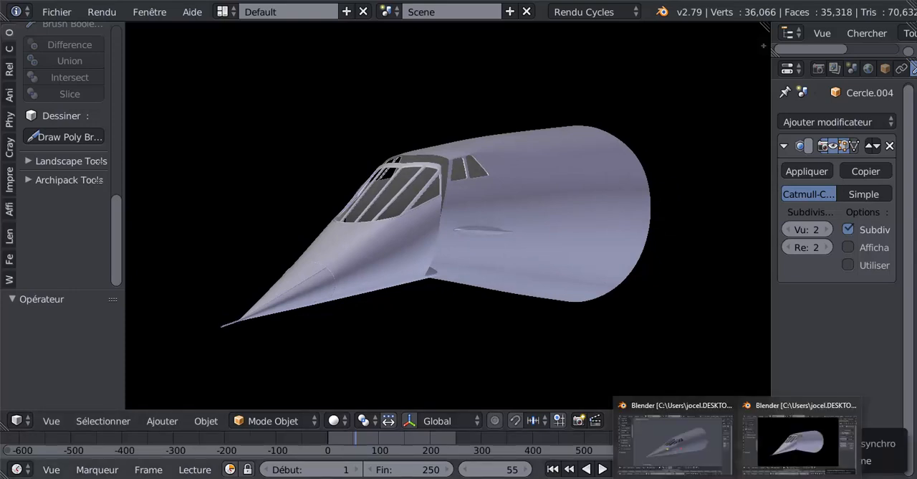
Return to the working nose file and open the windshield frame Cercle.003 for mesh editing.
left_click(694, 433)
left_click(799, 439)
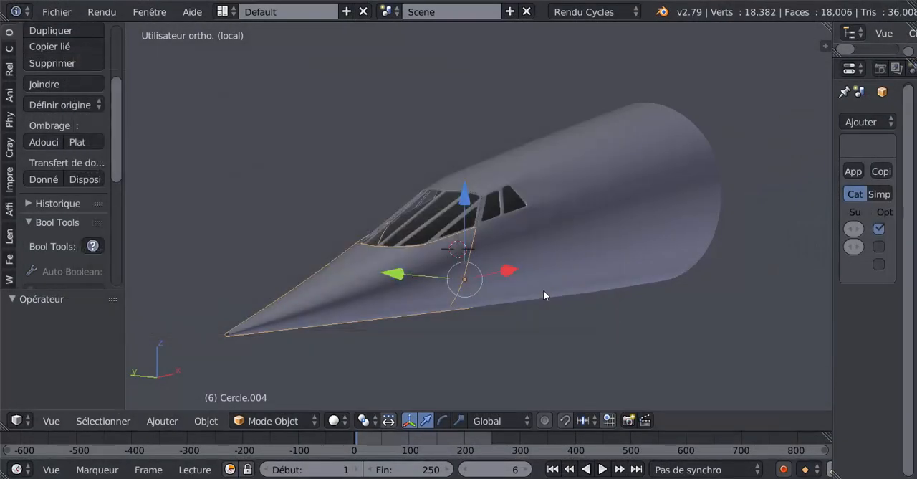
scroll(537, 287, "up", 1)
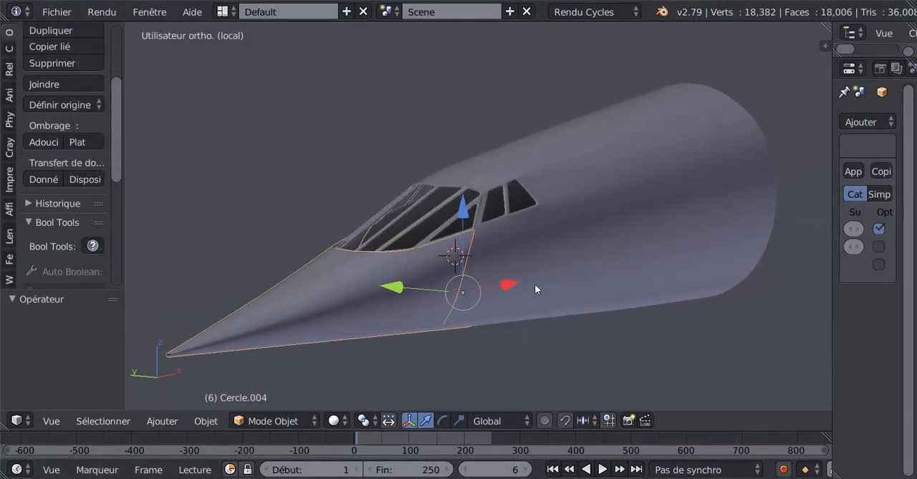
middle_click_drag(534, 284, 511, 305)
scroll(497, 293, "up", 3)
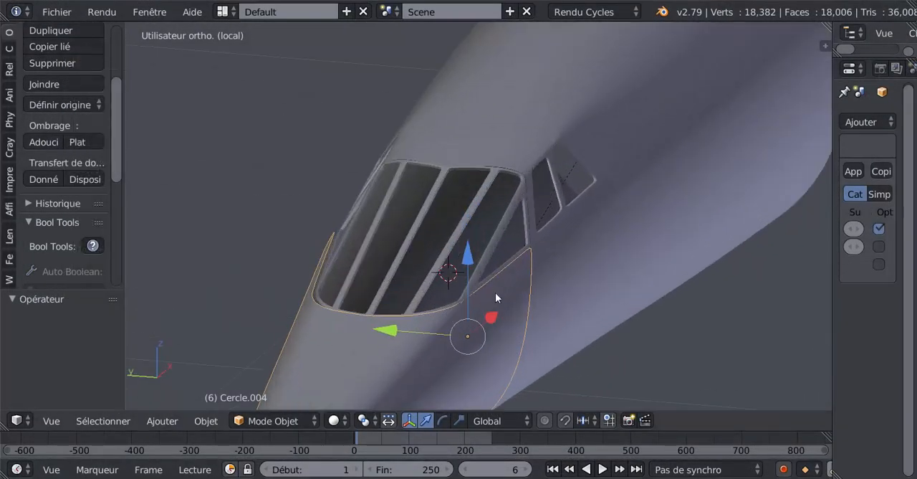
key("Tab")
key("Tab")
right_click(494, 236)
key("Tab")
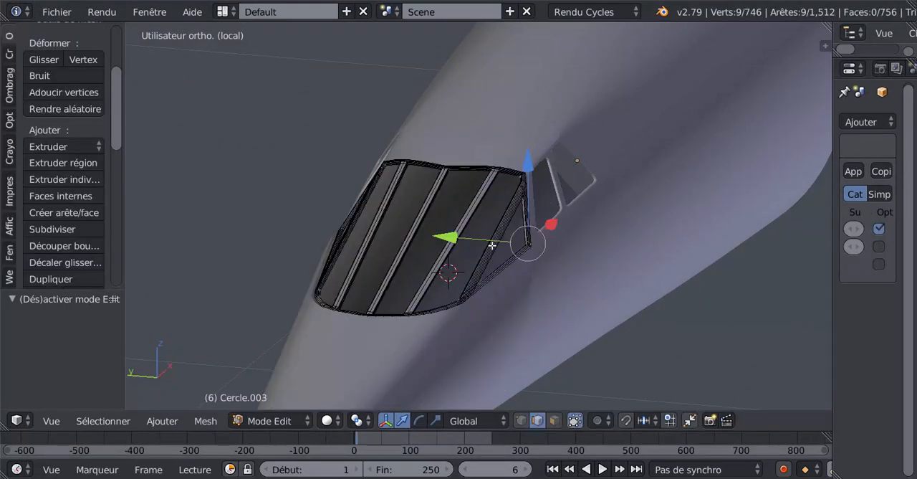
Switch to face selection and select the inner face loops around the windshield pane next to the triangular side pane.
middle_click_drag(492, 245, 468, 343)
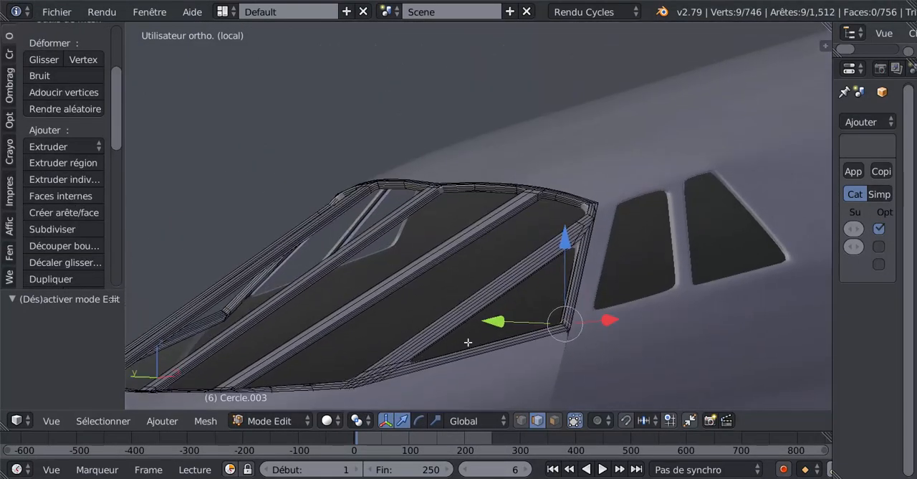
scroll(473, 333, "up", 3)
middle_click_drag(530, 299, 437, 331, "shift")
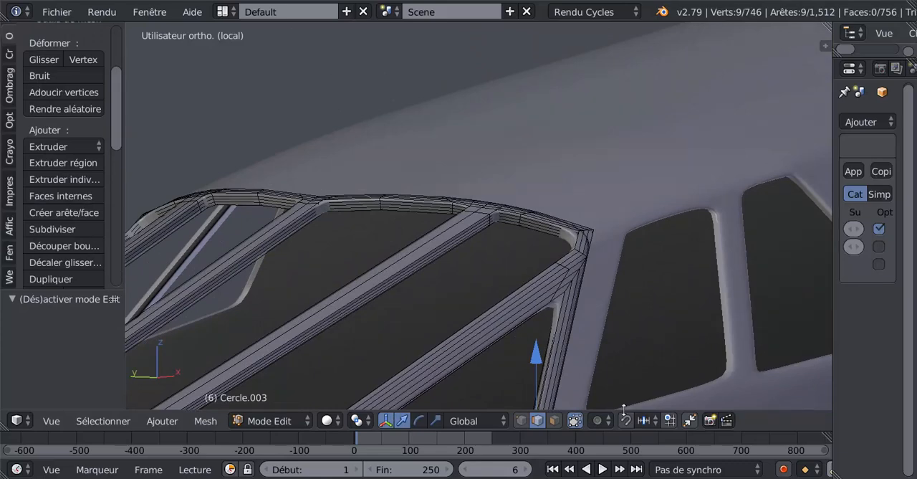
left_click(553, 422)
scroll(520, 240, "up", 4)
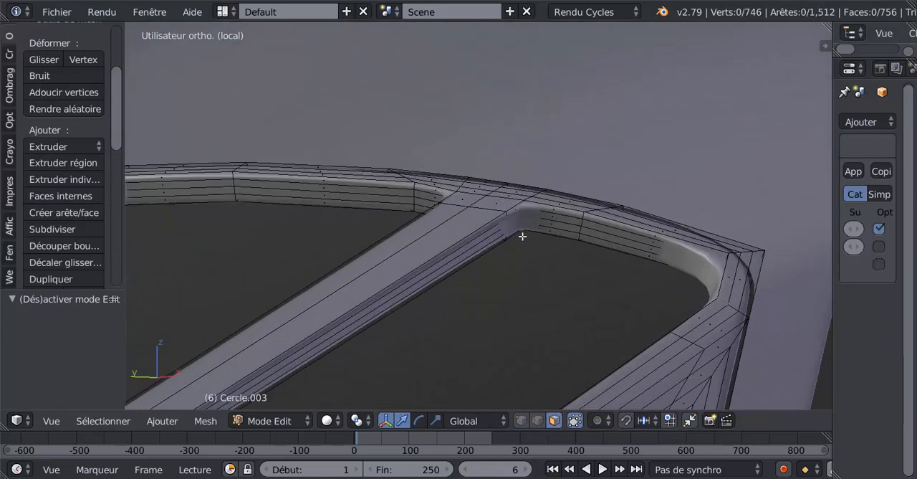
scroll(530, 232, "up", 2)
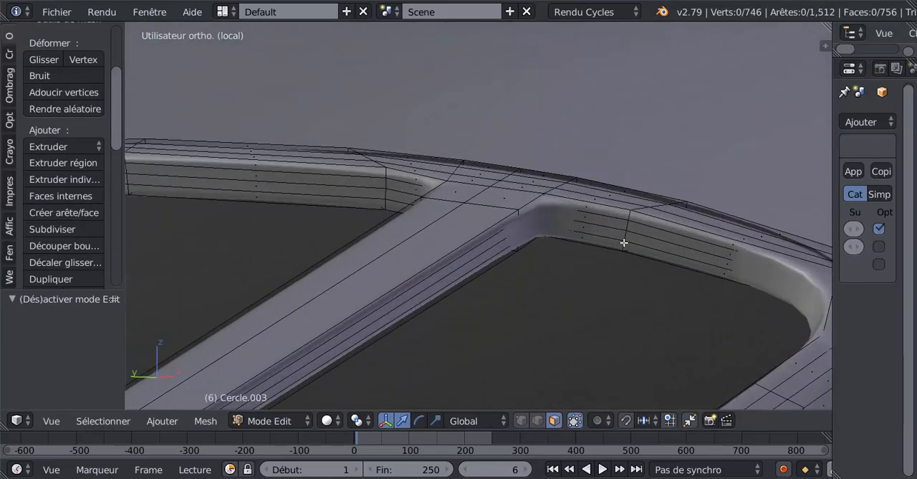
left_click(623, 240, "alt")
left_click(626, 230, "alt+shift")
left_click(627, 223, "alt+shift")
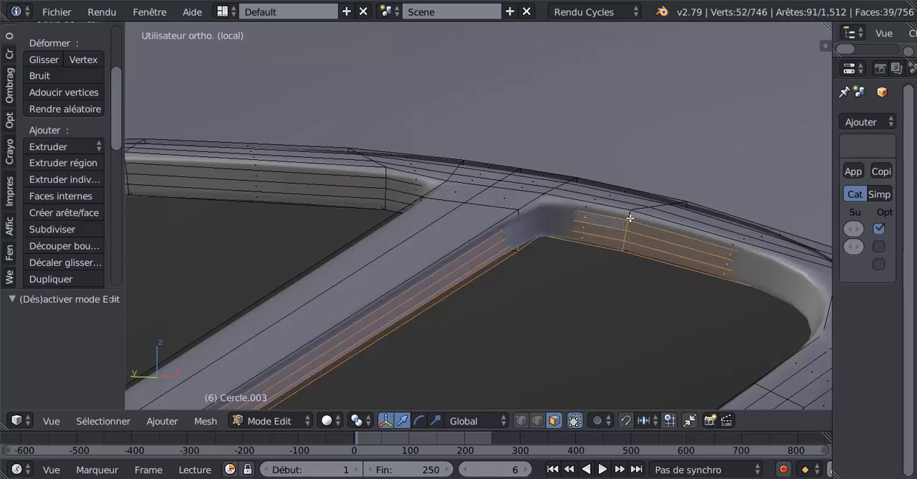
left_click(629, 218, "alt+shift")
Extend the selection with the inner face loops around the neighbouring windshield pane, undoing any wrongly picked loop.
left_click(390, 182, "alt+shift")
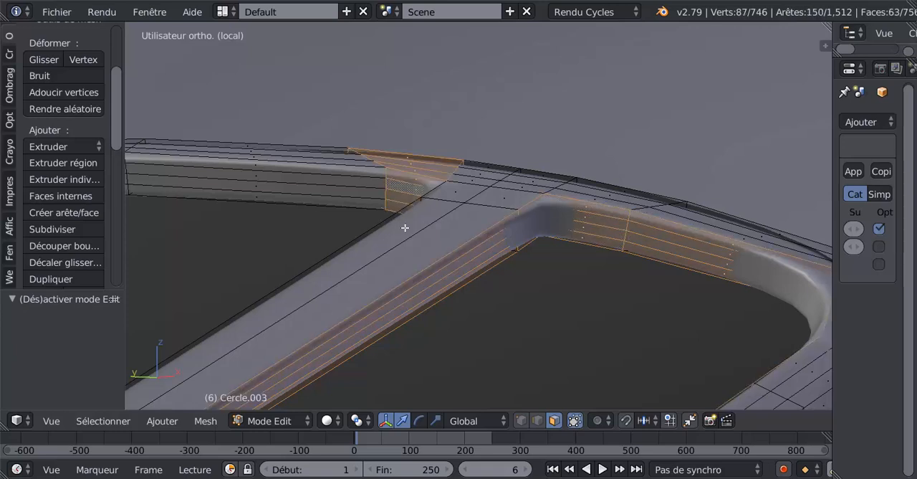
key("ctrl+z")
left_click(386, 174, "alt+shift")
left_click(383, 183, "alt+shift")
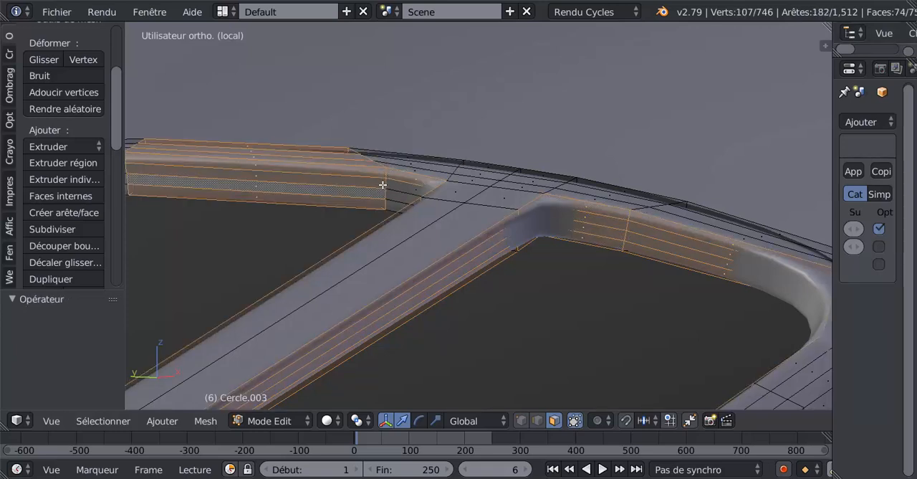
left_click(382, 191, "alt+shift")
left_click(384, 189, "alt+shift")
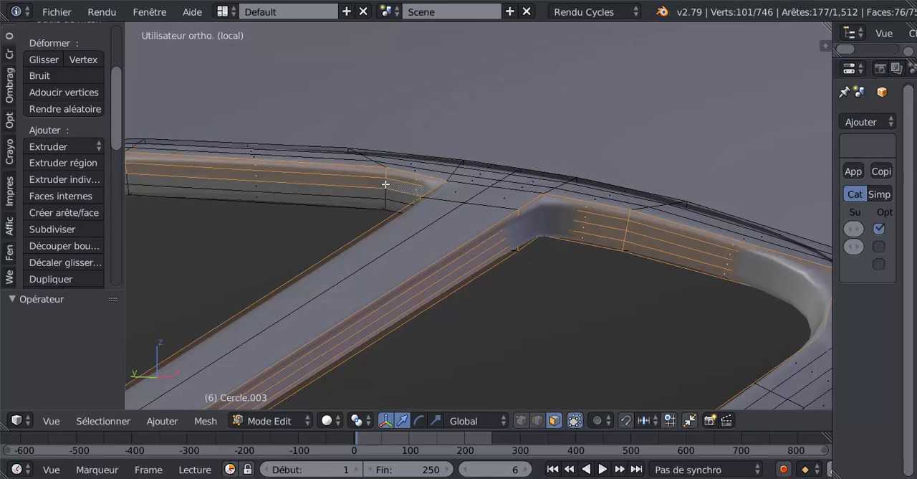
left_click(385, 193, "alt+shift")
left_click(384, 204, "alt+shift")
middle_click_drag(389, 198, 598, 237)
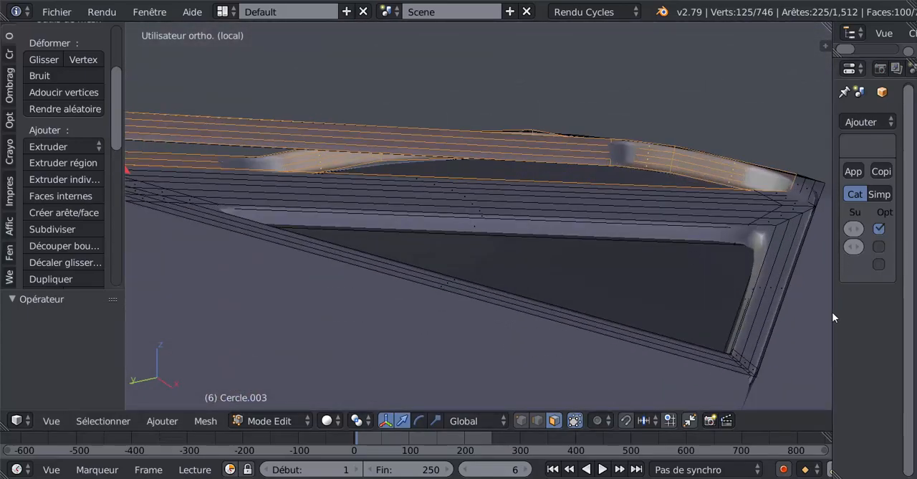
Widen the modifier properties area and set the Subsurf view subdivisions to 0 for the windshield frame.
left_click_drag(831, 313, 608, 292)
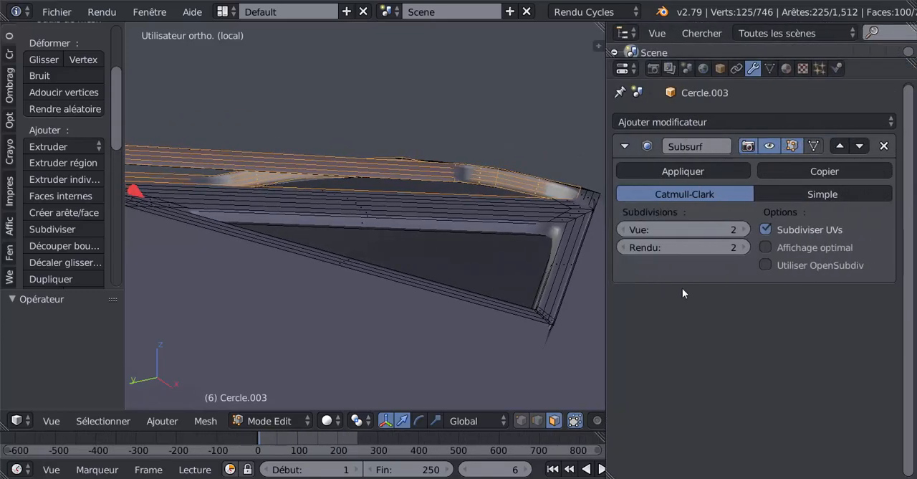
left_click_drag(621, 230, 606, 230)
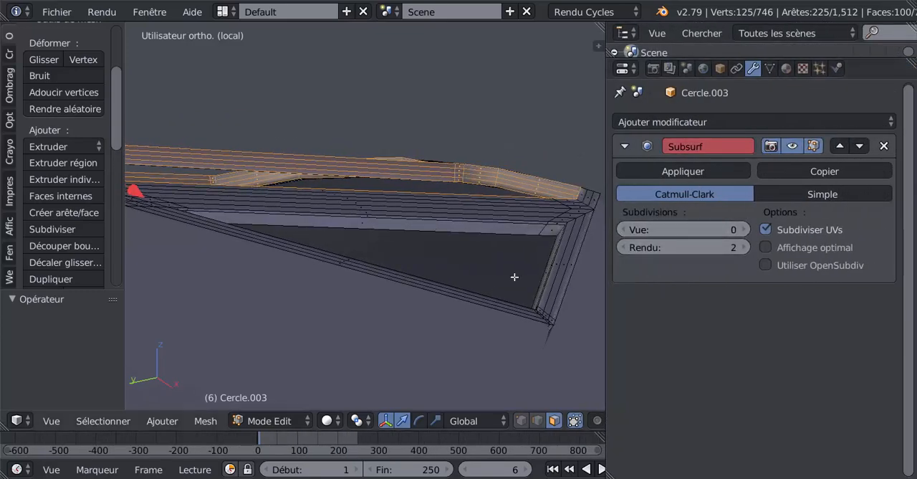
Add the triangular side pane's inner faces to the selection and delete all the selected faces.
scroll(494, 275, "up", 5)
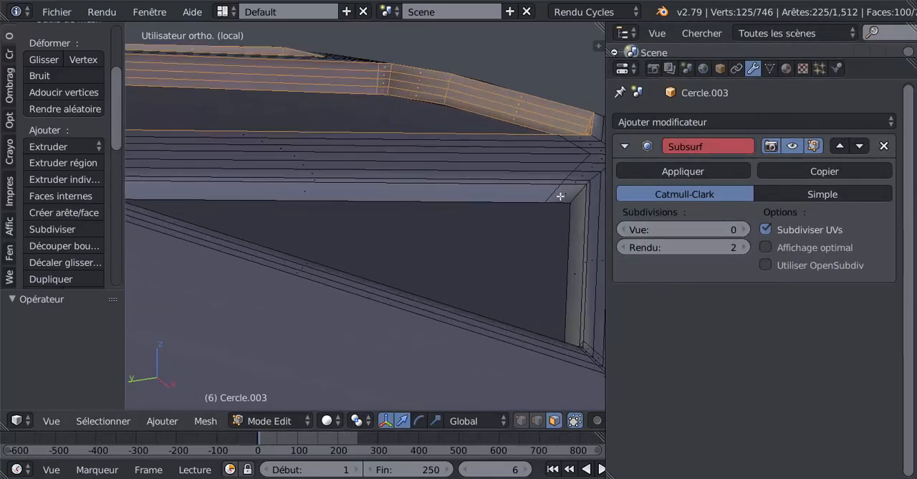
right_click(555, 192, "alt+shift")
scroll(555, 193, "down", 3)
middle_click_drag(514, 231, 411, 288)
right_click(521, 210, "alt+shift")
scroll(465, 228, "down", 5)
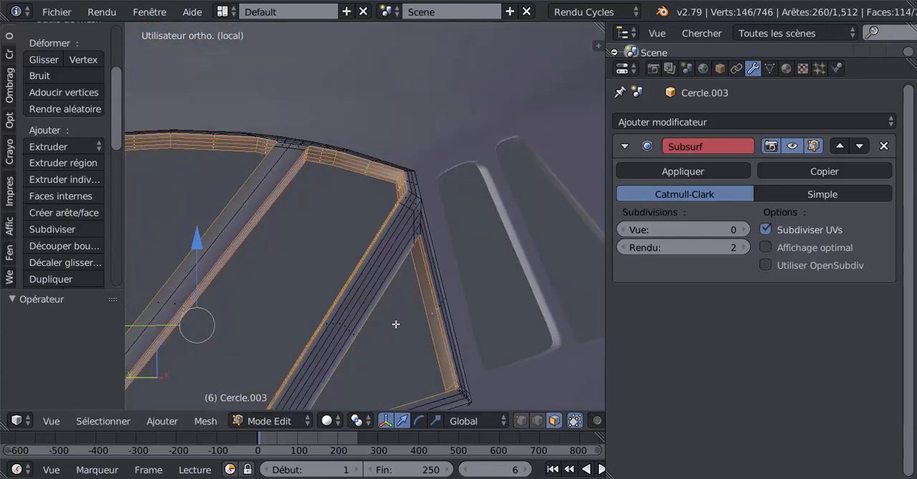
key("x")
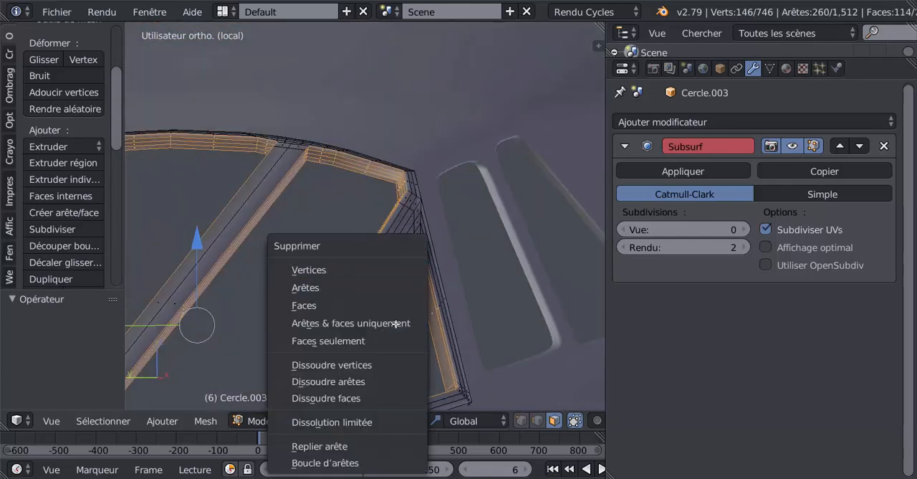
left_click(335, 304)
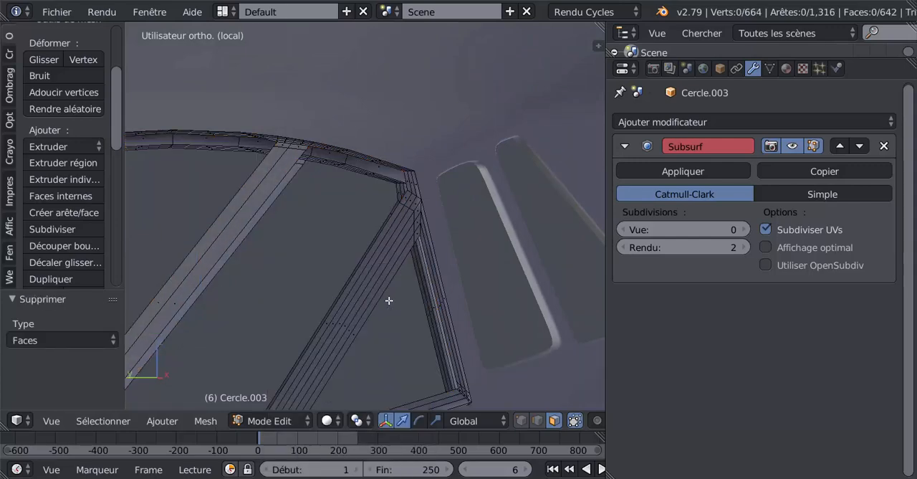
Select the face loop running around the windshield frame's outer perimeter and delete its faces.
middle_click_drag(389, 301, 419, 281)
right_click(396, 186, "alt")
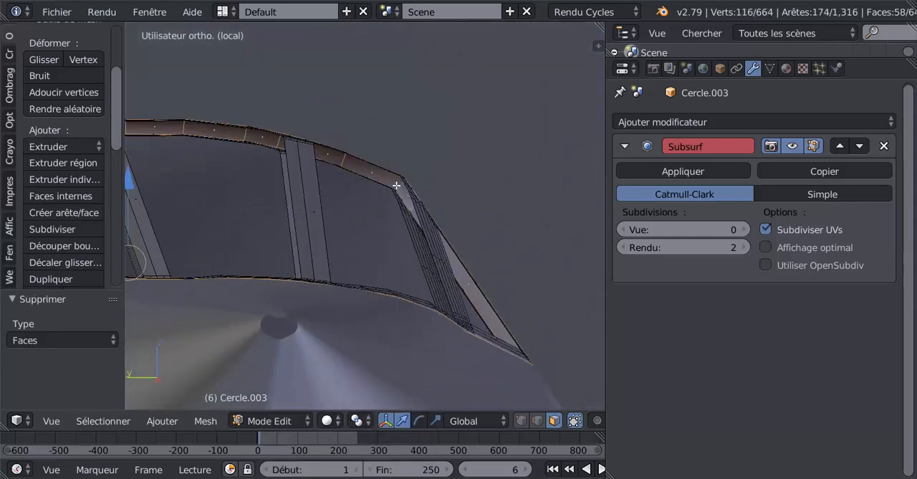
middle_click_drag(389, 235, 369, 262)
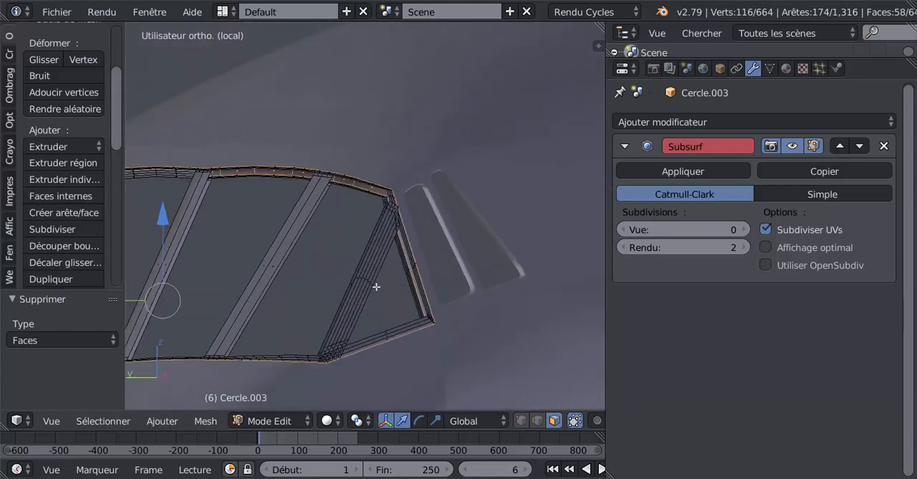
key("x")
left_click(322, 287)
middle_click_drag(437, 286, 426, 301)
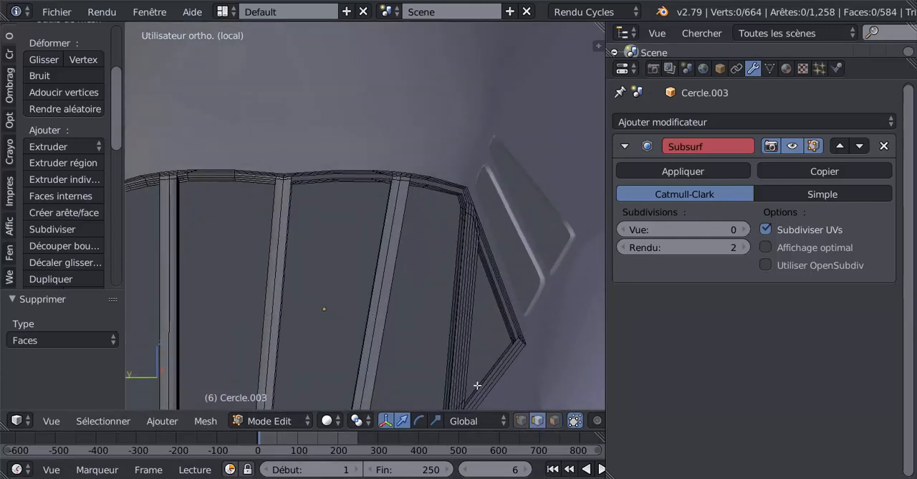
Try selecting edge loops along the middle windshield bar, and undo the last loop selection.
right_click(274, 259, "alt")
scroll(277, 261, "down", 5)
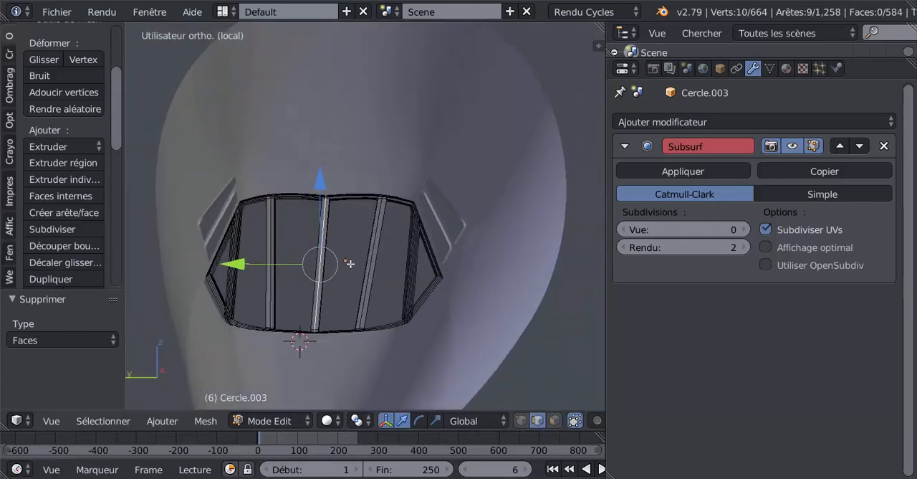
mouse_move(367, 266)
middle_mouse_down()
mouse_move(323, 256)
mouse_move(328, 243)
mouse_move(348, 268)
mouse_move(328, 265)
mouse_move(310, 242)
mouse_move(373, 244)
middle_mouse_up()
key("z")
scroll(372, 241, "up", 3)
key("z")
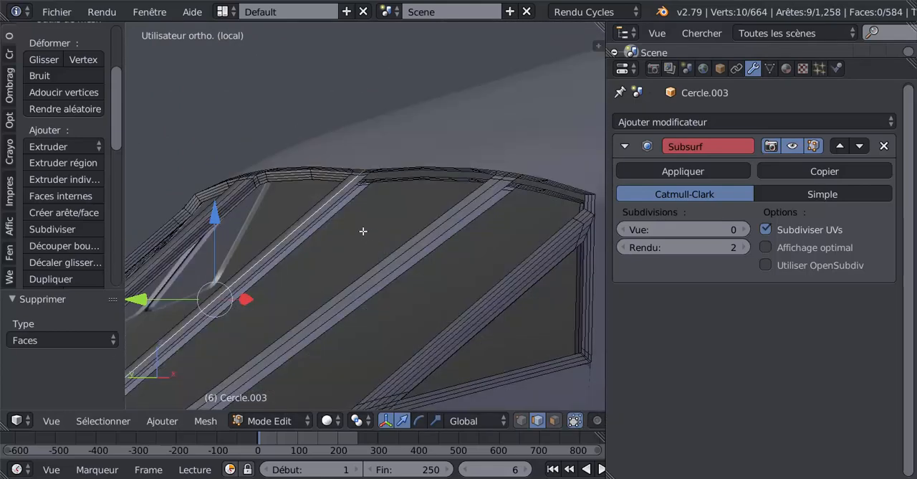
right_click(346, 212, "alt+shift")
mouse_move(348, 212)
middle_mouse_down()
mouse_move(361, 232)
mouse_move(362, 188)
mouse_move(357, 205)
middle_mouse_up()
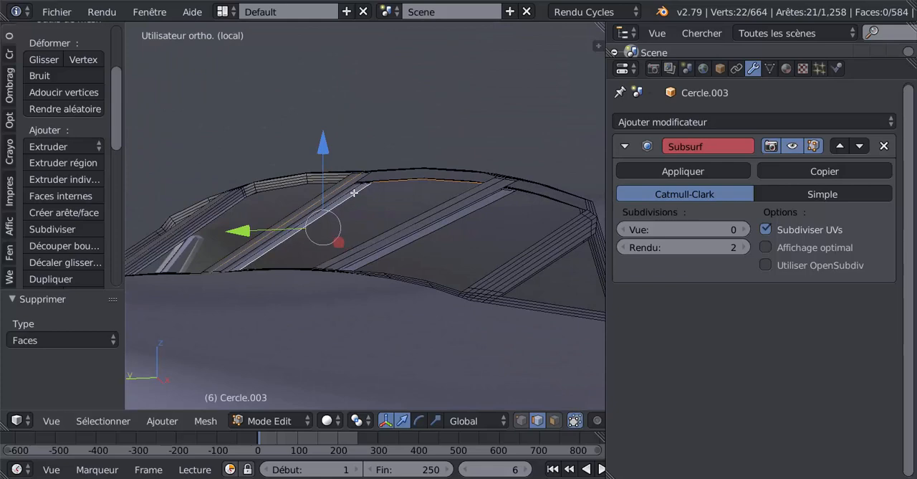
key("ctrl+z")
Try to select all geometry linked to a long edge of the middle windshield bar.
scroll(364, 200, "up", 3)
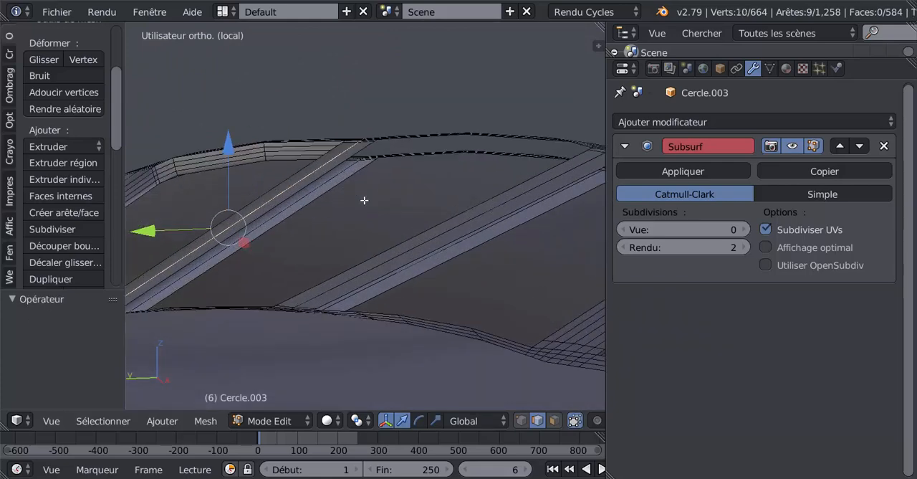
left_click(337, 177, "alt+shift")
scroll(337, 176, "down", 4)
middle_click_drag(336, 177, 358, 245)
left_click(344, 248)
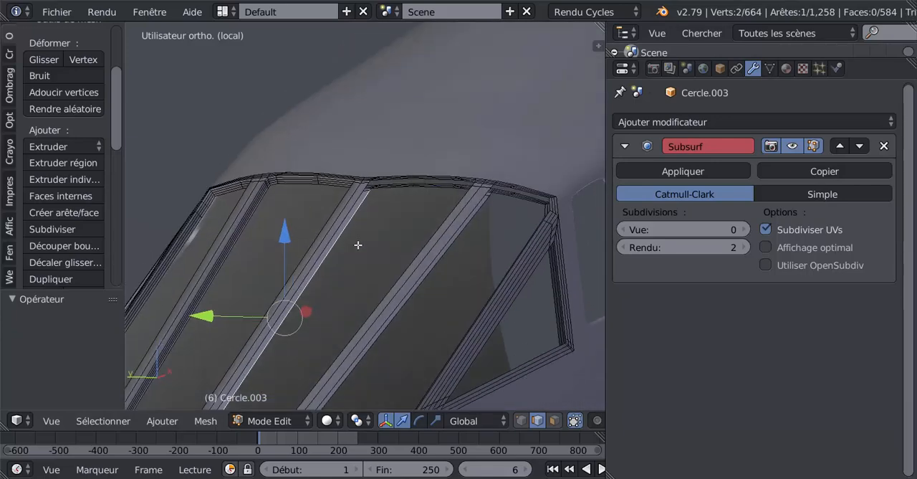
key("ctrl+l")
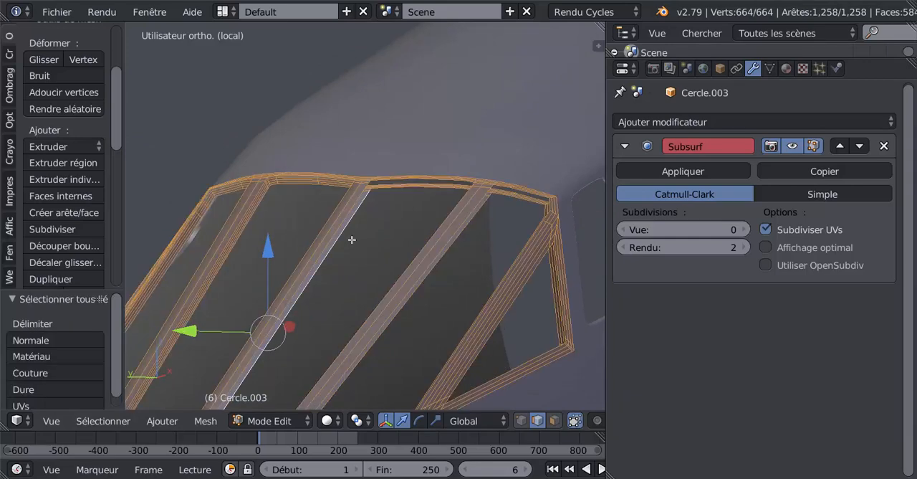
Select the long centre edge of the middle windshield bar and inspect the bar up to its junction with the upper frame.
scroll(357, 219, "up", 2)
right_click(338, 187)
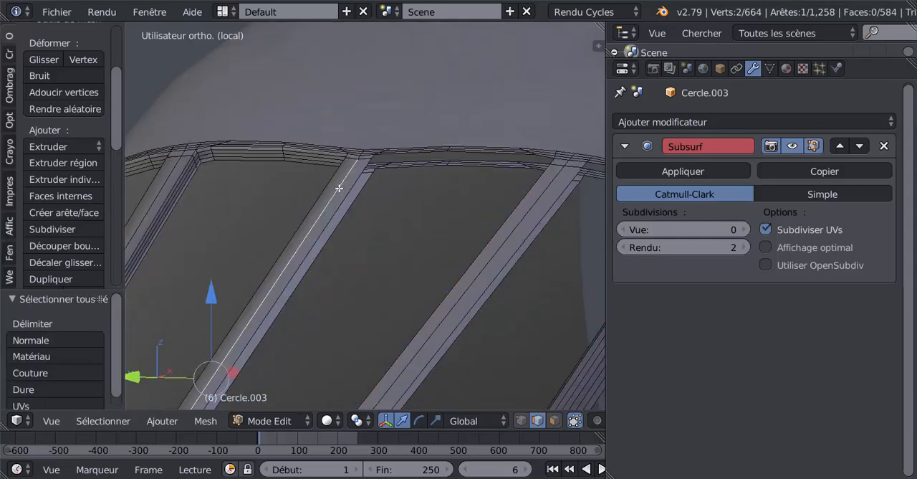
mouse_move(358, 217)
middle_mouse_down()
mouse_move(367, 239)
mouse_move(348, 221)
middle_mouse_up()
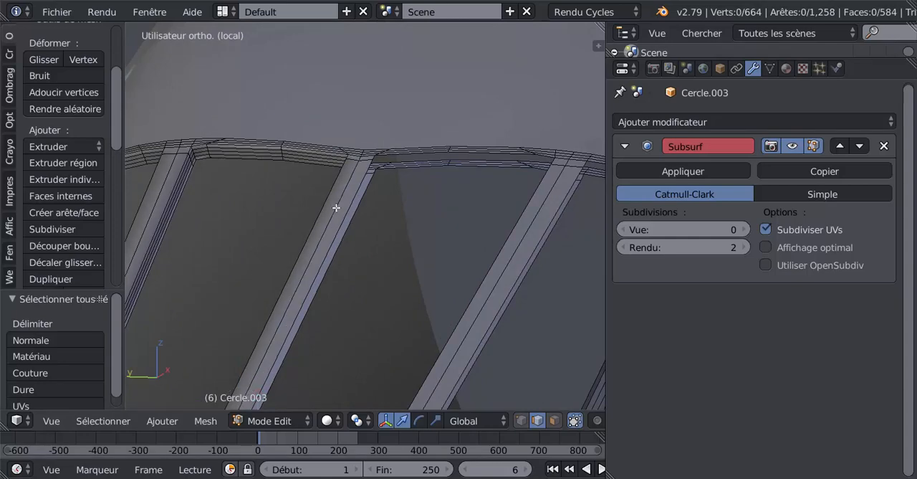
middle_click_drag(354, 184, 494, 271)
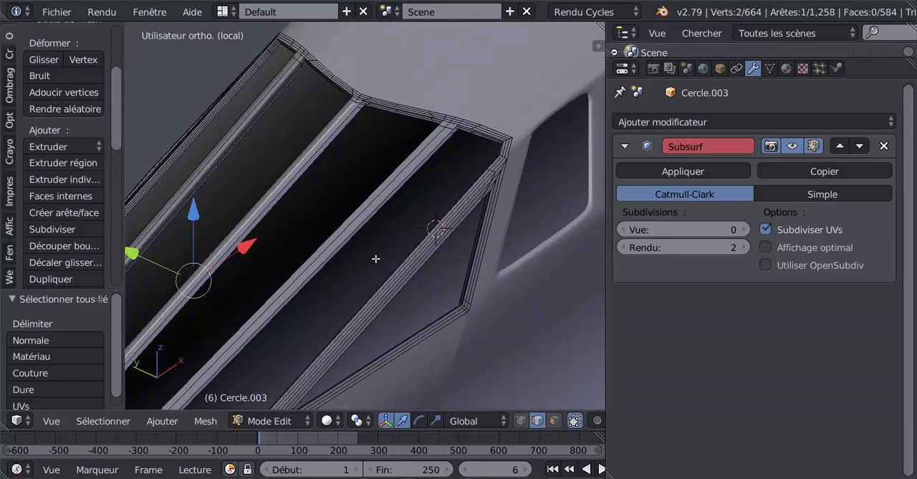
middle_click_drag(376, 258, 430, 268)
middle_click_drag(399, 207, 434, 276)
scroll(373, 202, "up", 5)
middle_click_drag(373, 202, 386, 118)
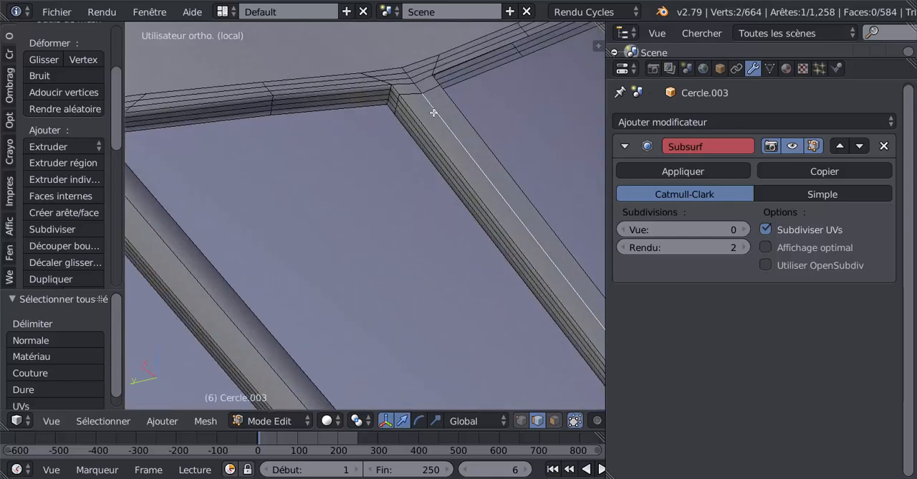
Extend the edge selection around the end of the middle windshield bar and check it in wireframe display and Object Mode.
right_click(417, 86, "alt")
scroll(448, 169, "down", 4)
middle_click_drag(448, 169, 403, 210)
mouse_move(472, 239)
middle_mouse_down()
mouse_move(488, 236)
mouse_move(364, 274)
mouse_move(505, 155)
mouse_move(454, 236)
mouse_move(465, 207)
mouse_move(499, 207)
mouse_move(407, 238)
mouse_move(285, 237)
mouse_move(399, 254)
mouse_move(389, 263)
middle_mouse_up()
key("z")
scroll(388, 263, "up", 3)
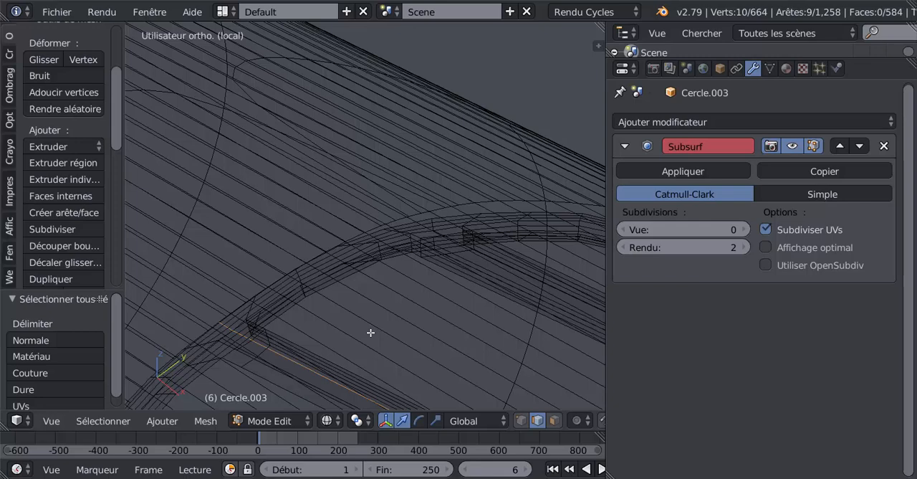
key("Tab")
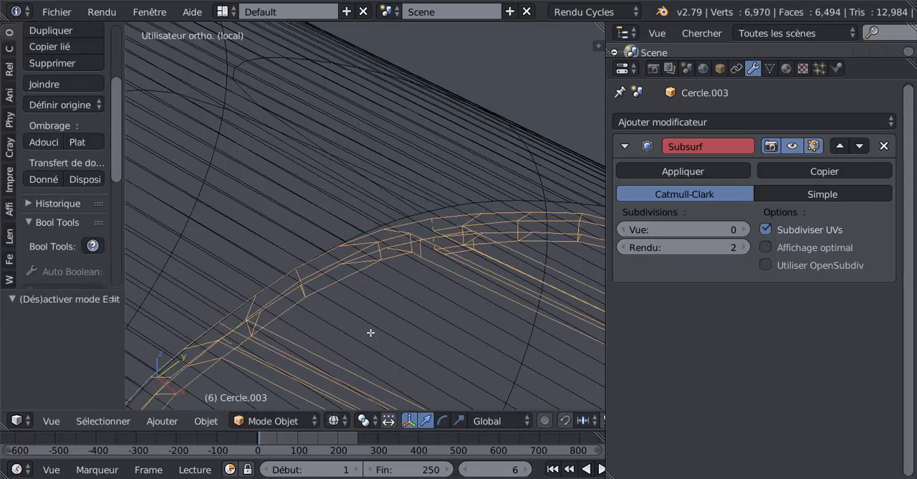
key("z")
scroll(370, 332, "down", 3)
key("Tab")
Select all geometry linked to one half of the windshield frame, split at the middle bar, and delete its faces.
mouse_move(370, 332)
middle_mouse_down()
mouse_move(449, 328)
mouse_move(487, 305)
mouse_move(322, 348)
mouse_move(368, 250)
mouse_move(437, 272)
middle_mouse_up()
right_click(316, 287)
key("ctrl+l")
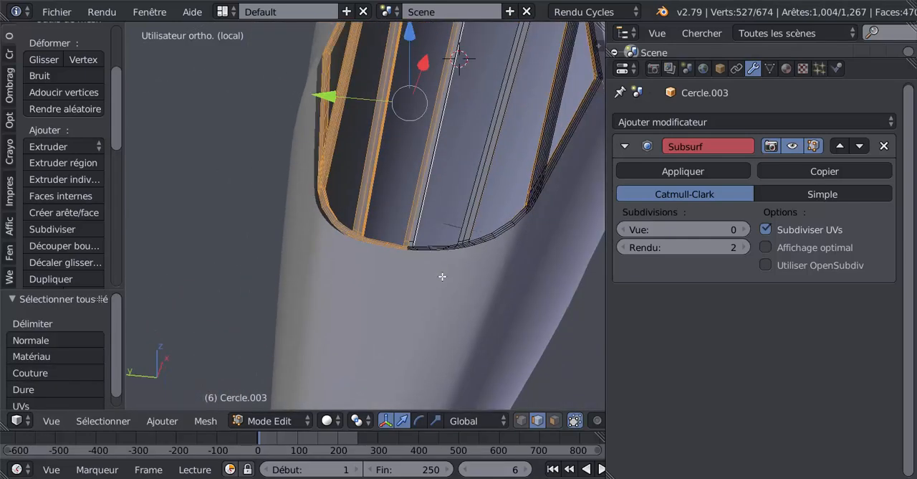
key("x")
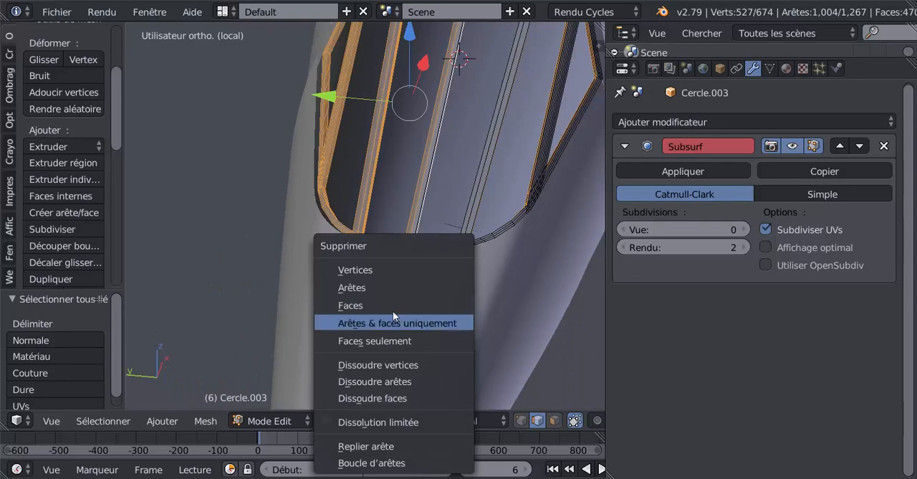
left_click(393, 304)
middle_click_drag(447, 264, 324, 230)
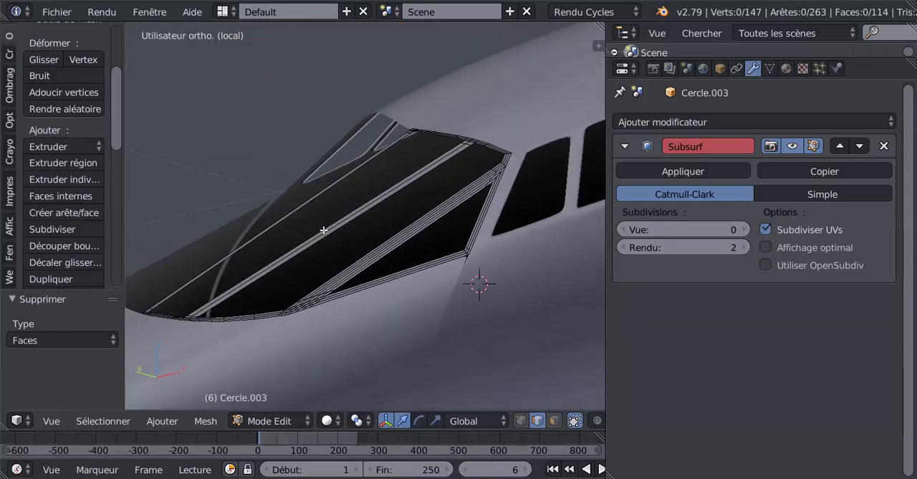
Dissolve the two intermediate edge loops running along the diagonal side bar and the frame's upper border.
scroll(386, 235, "up", 5)
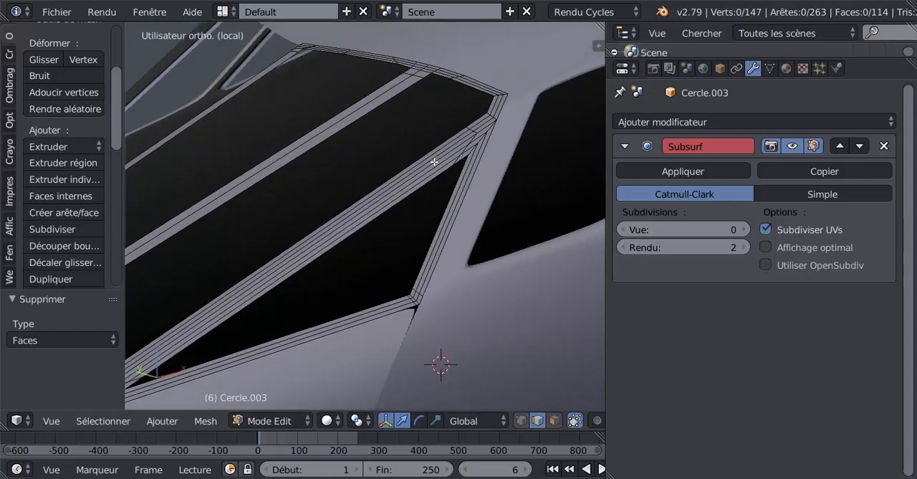
scroll(444, 162, "up", 1)
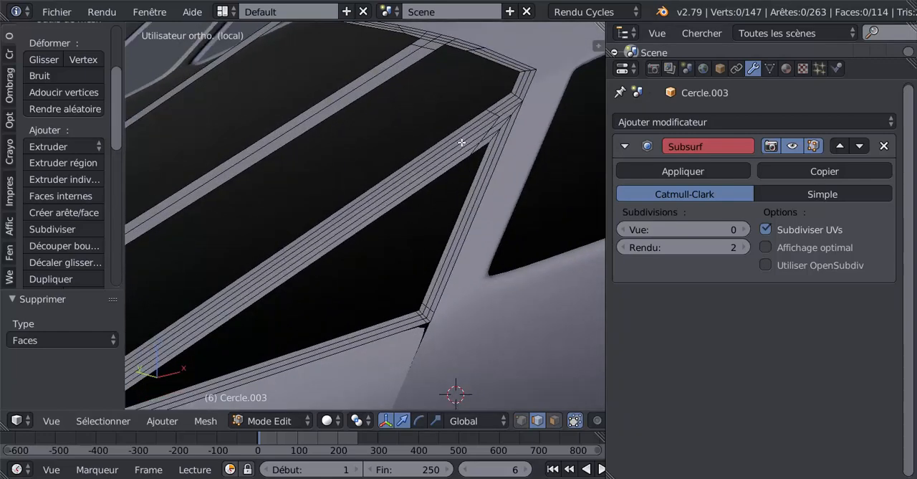
right_click(466, 136, "alt")
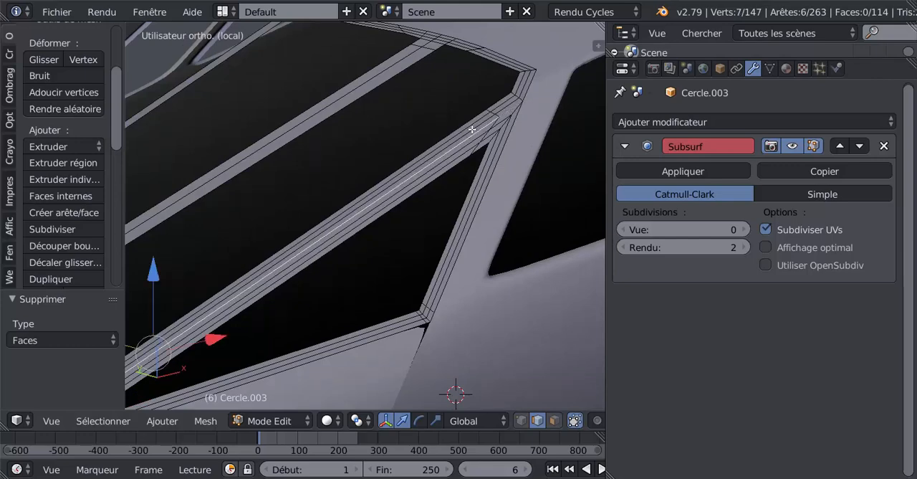
right_click(472, 129, "alt+shift")
scroll(479, 142, "down", 1)
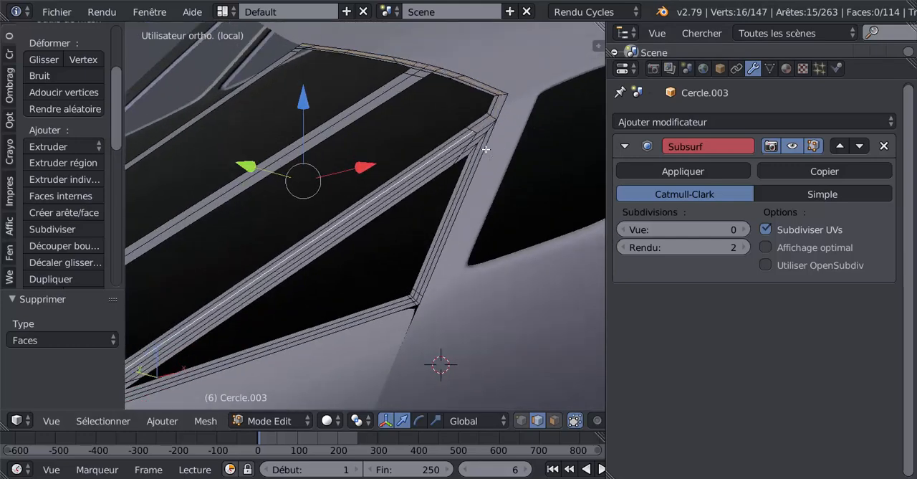
key("x")
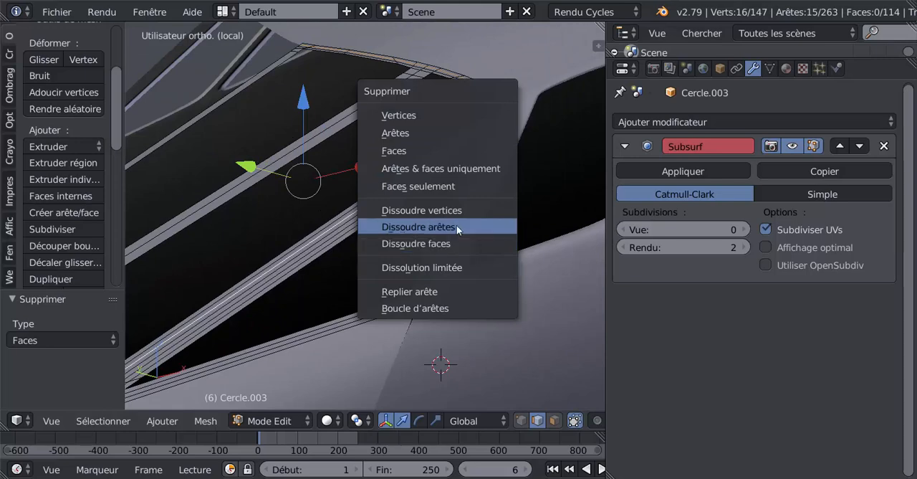
left_click(456, 226)
key("ctrl+z")
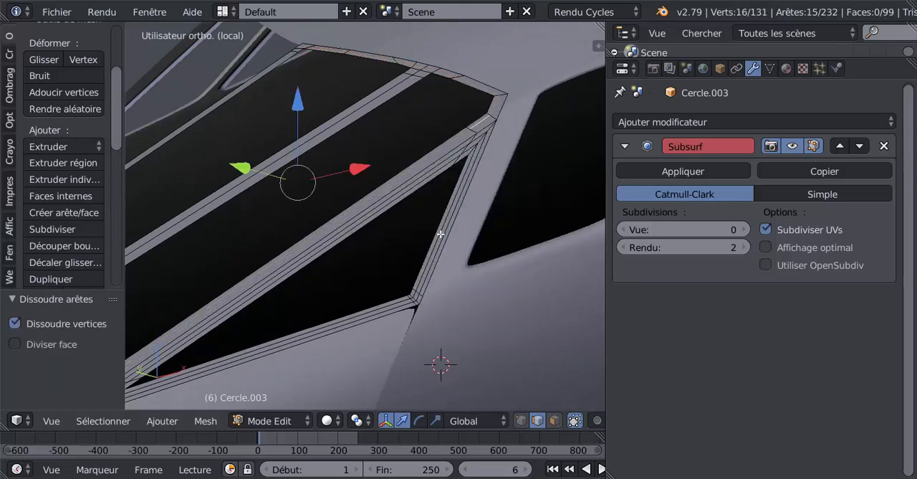
key("x")
left_click(432, 234)
scroll(438, 225, "down", 2)
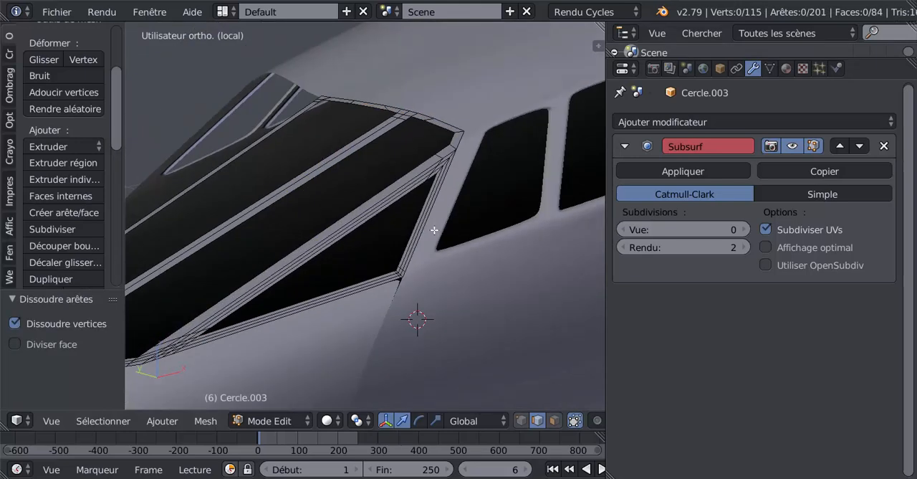
Dissolve the two intermediate edge loops around the triangular side pane and check the simplified frame in Object Mode.
scroll(441, 220, "up", 1)
right_click(435, 173, "alt")
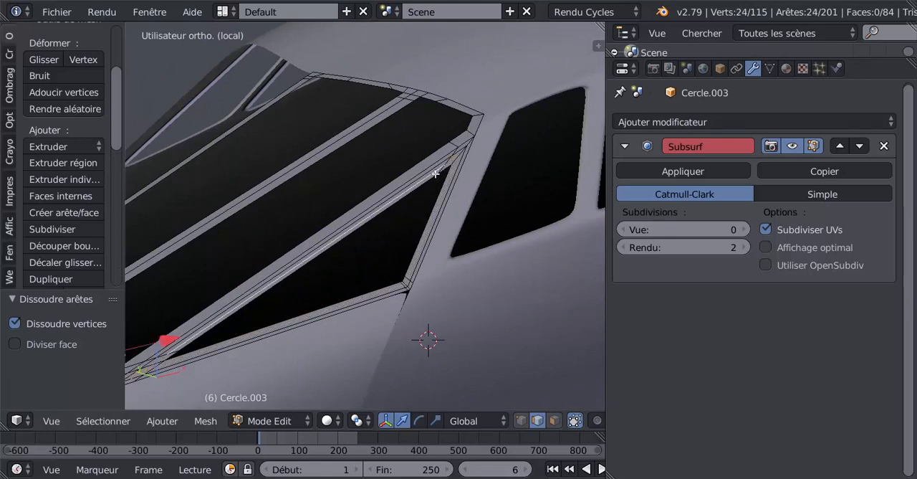
key("x")
left_click(412, 227)
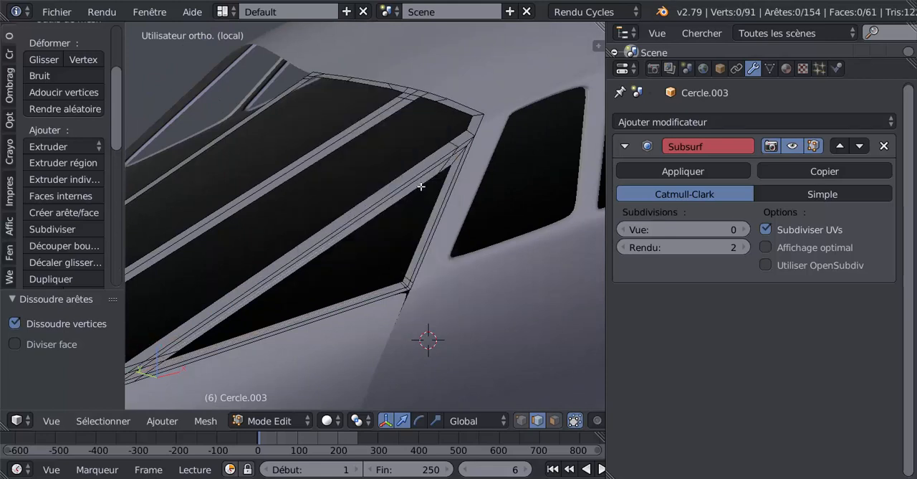
right_click(424, 175, "alt")
key("x")
left_click(405, 223)
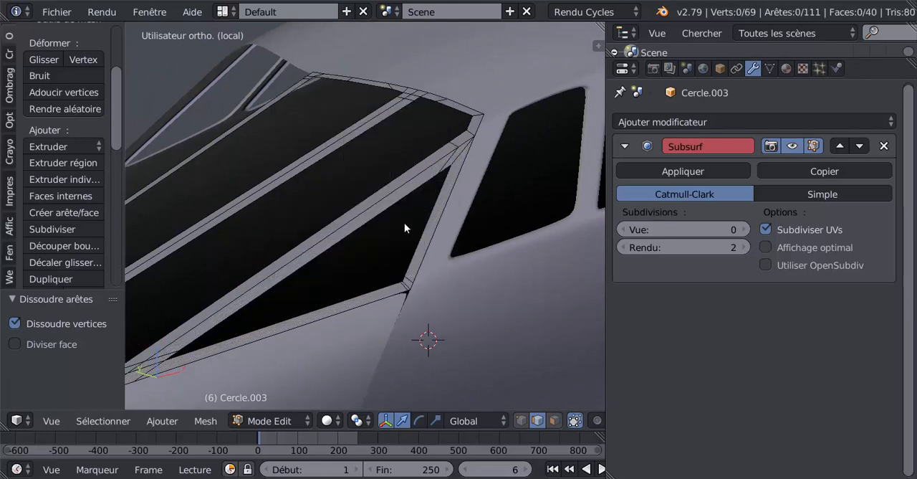
scroll(404, 223, "down", 3)
key("Tab")
middle_click_drag(404, 222, 394, 252)
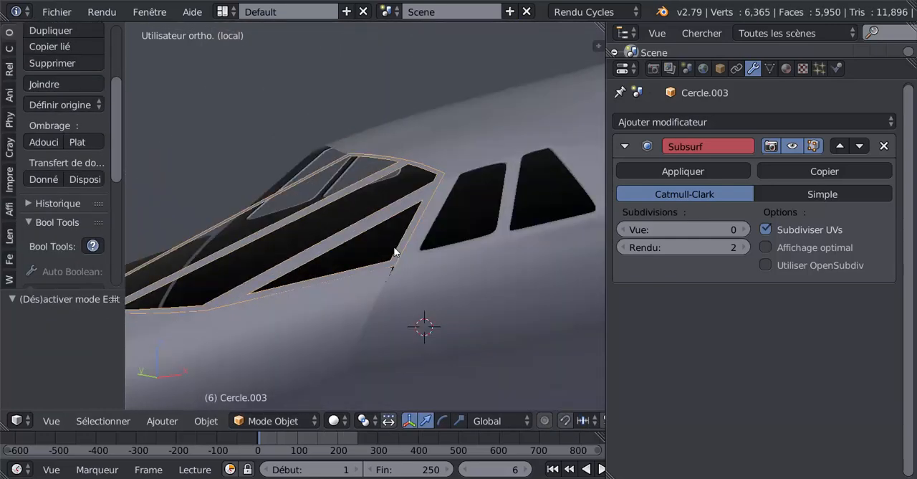
key("Tab")
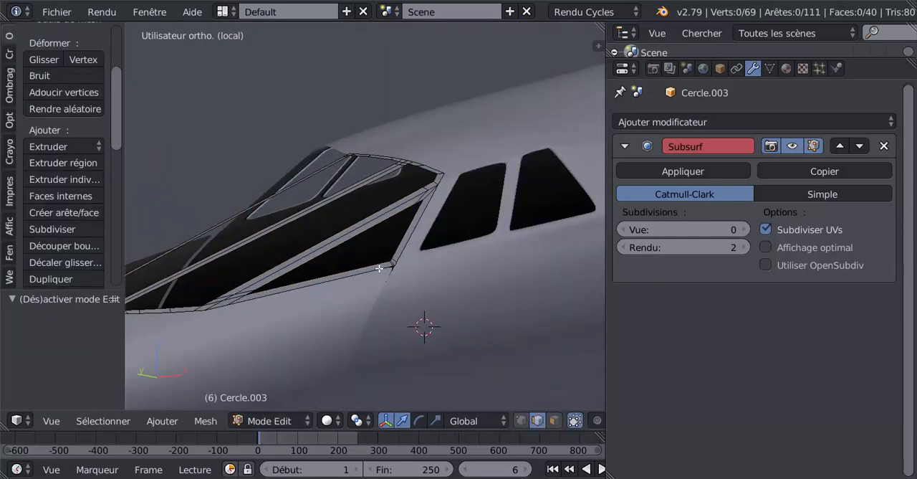
Select the five inner edges along the upper frame border between the middle bar and the side corner, and switch to front view.
middle_click_drag(389, 264, 397, 299)
scroll(475, 275, "up", 2)
middle_click_drag(475, 274, 372, 328)
scroll(440, 283, "up", 2)
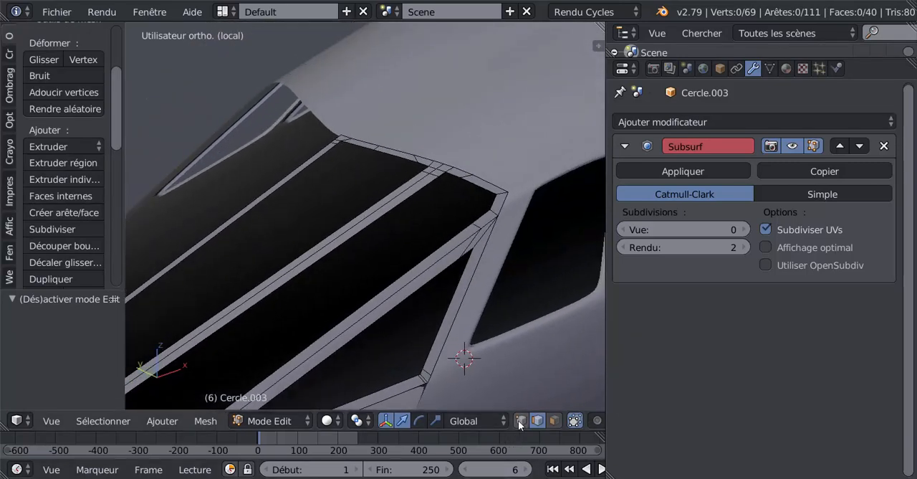
right_click(464, 179)
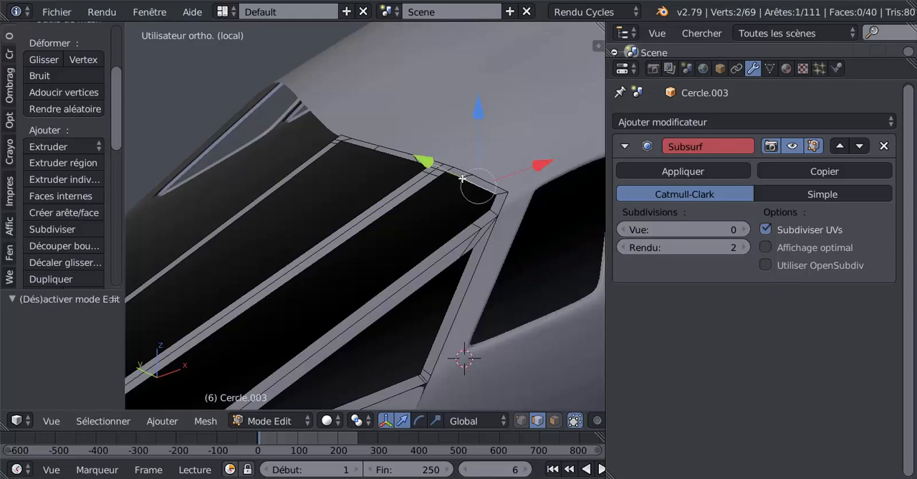
middle_click_drag(448, 199, 408, 235)
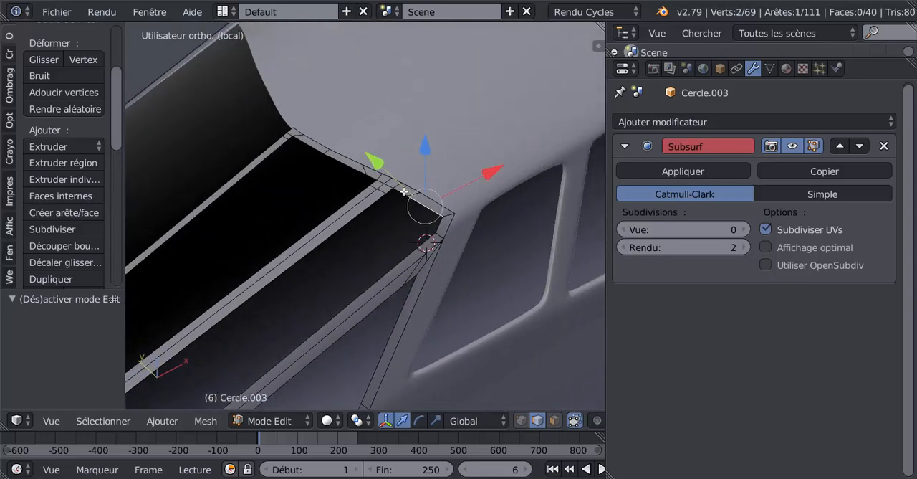
right_click(368, 177, "shift")
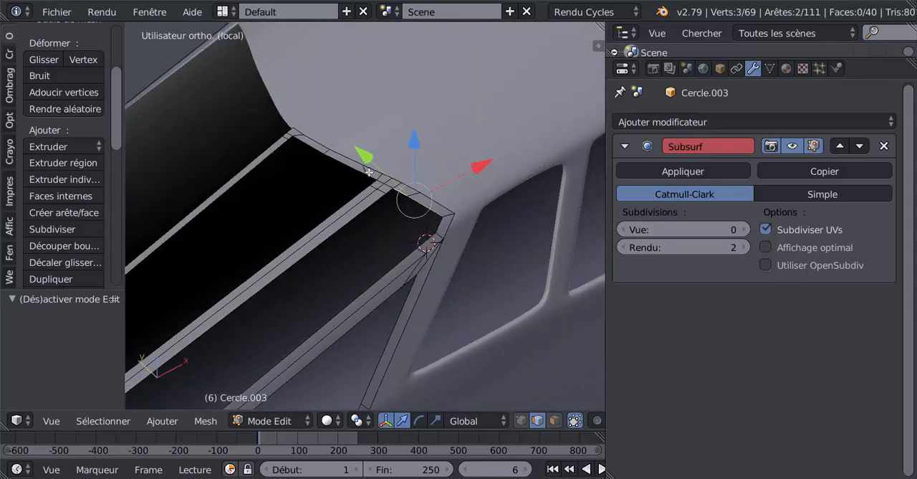
right_click(351, 165, "shift")
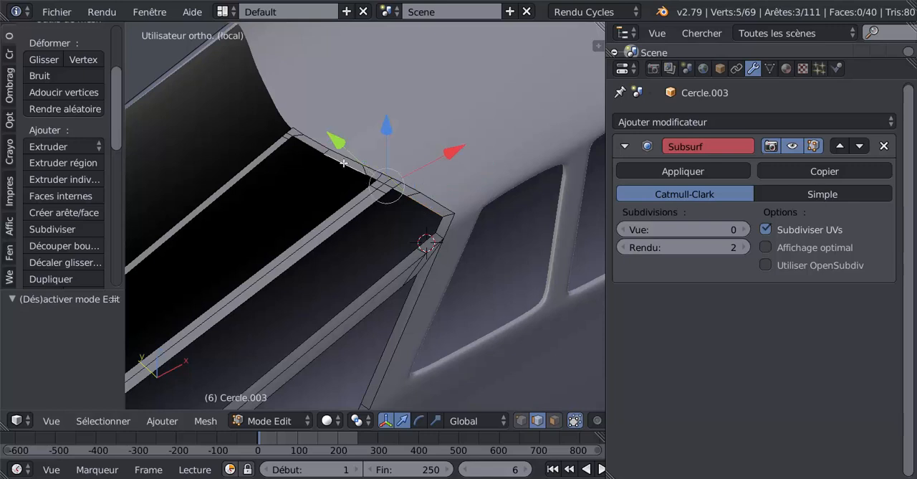
right_click(314, 147, "shift")
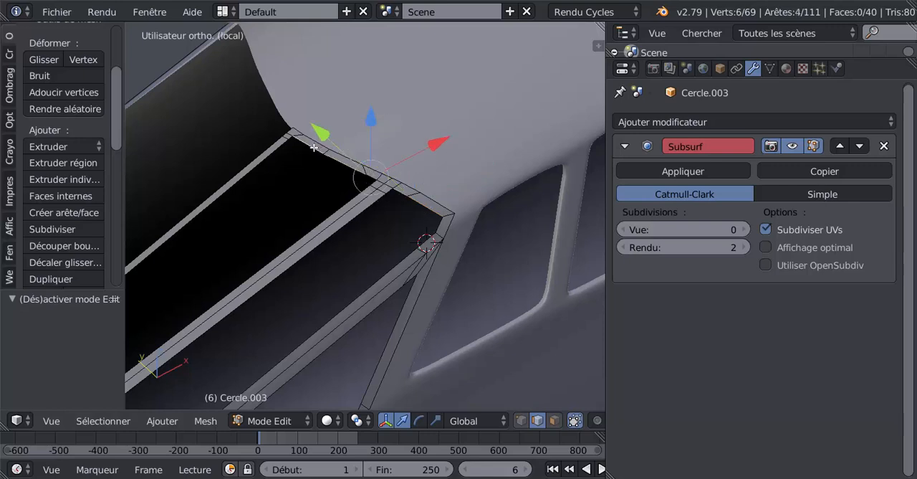
right_click(373, 178, "shift")
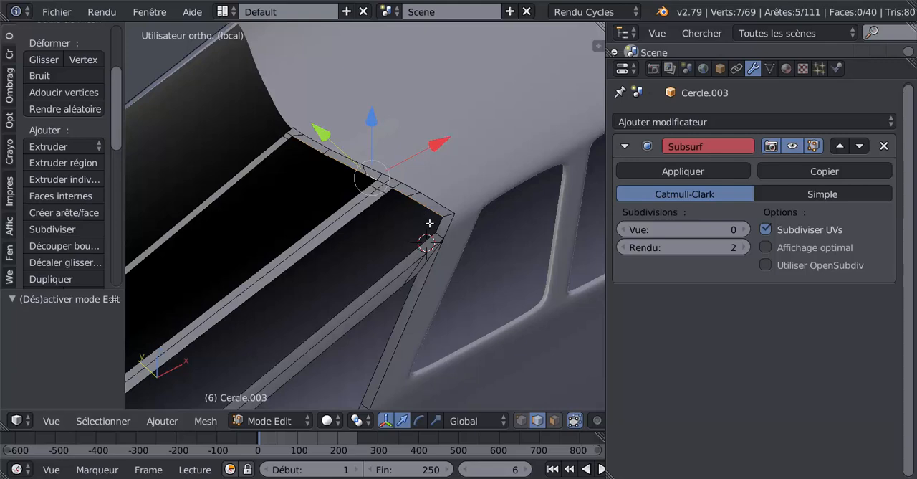
middle_click_drag(417, 225, 314, 115)
key("KP_1")
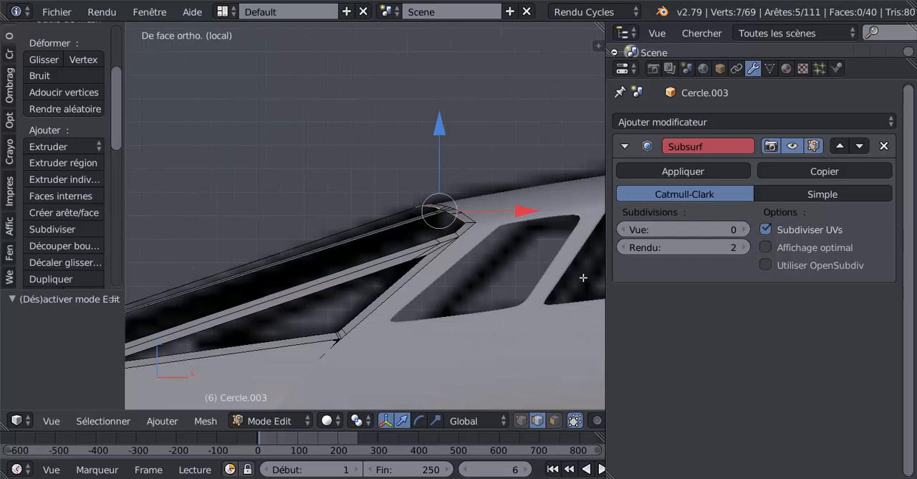
Try the Normal transform orientation on the selected edges and return to Global.
left_click(453, 423)
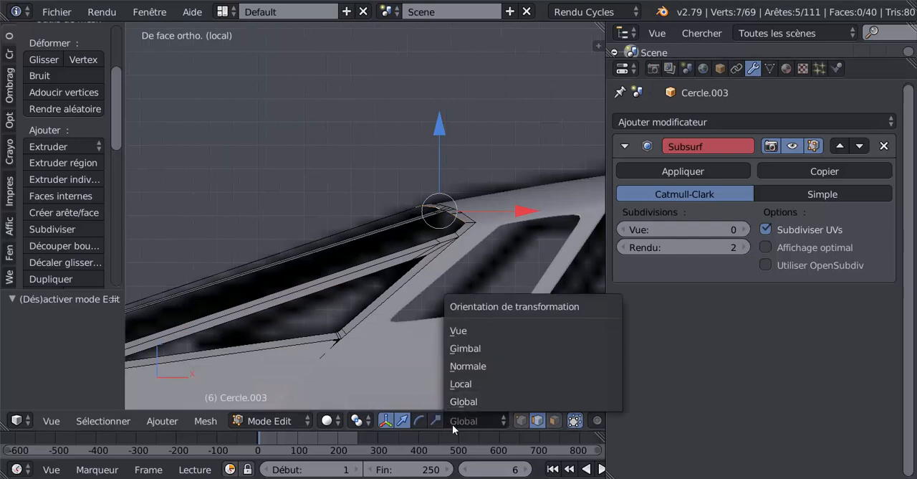
left_click(467, 366)
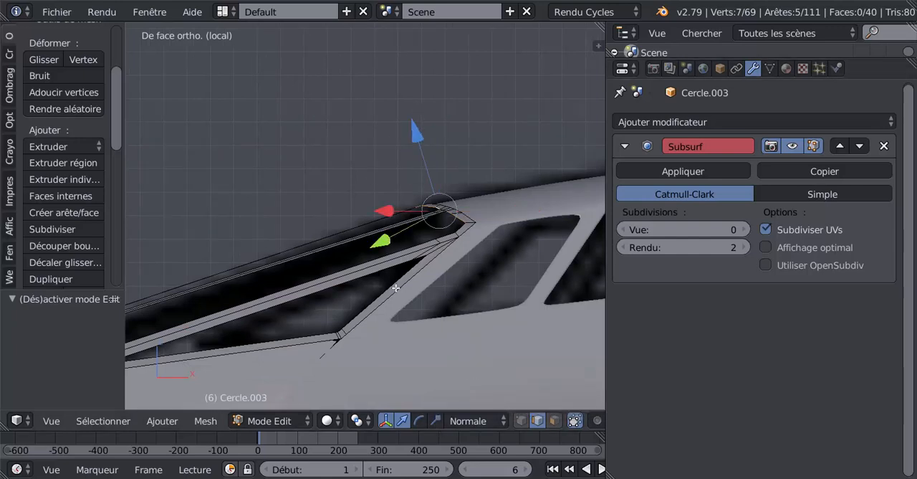
left_click(469, 420)
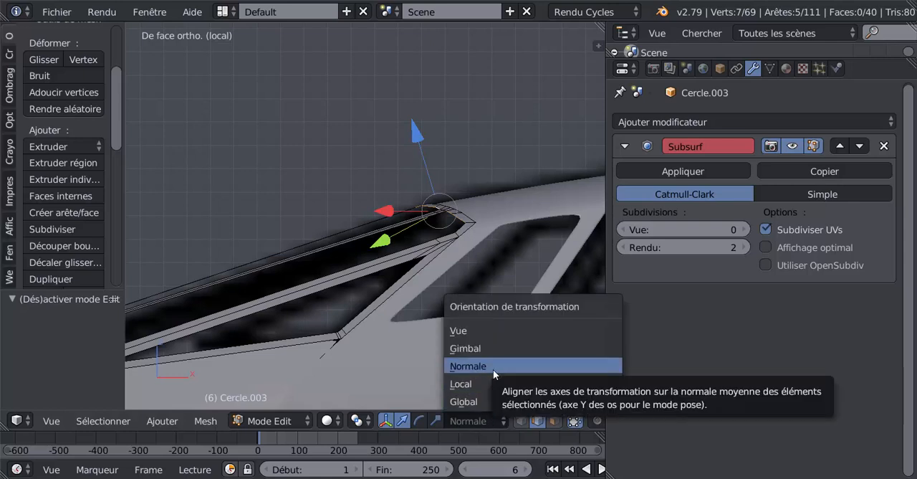
left_click(485, 400)
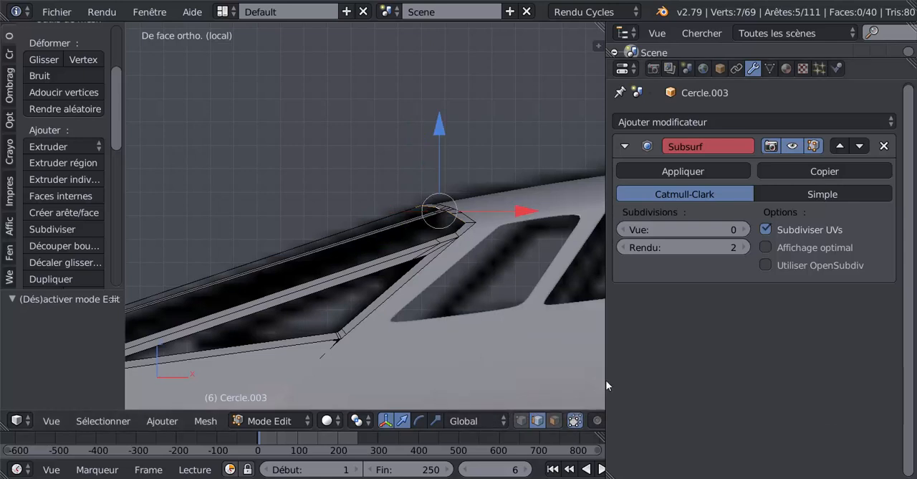
Extrude the selected upper frame edges inward along the windshield slope, about -0.015 in X and 0 in Y.
left_click_drag(608, 386, 666, 385)
scroll(488, 313, "up", 2)
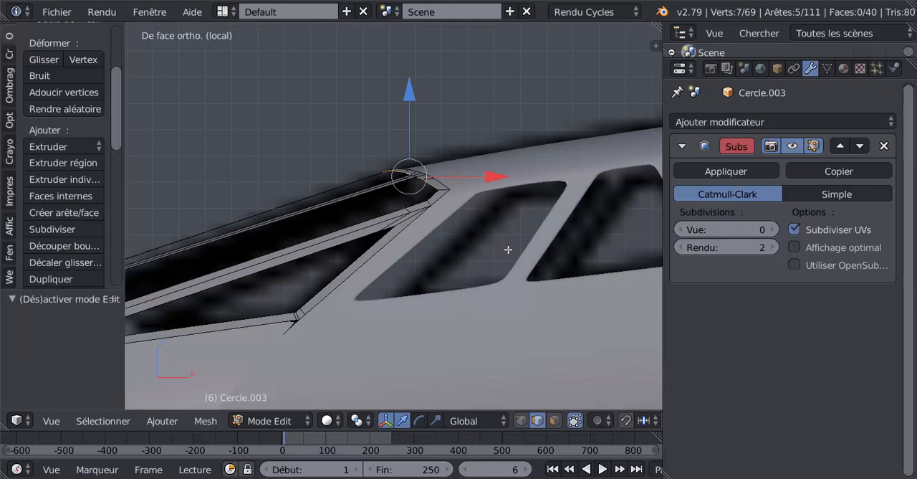
key("e")
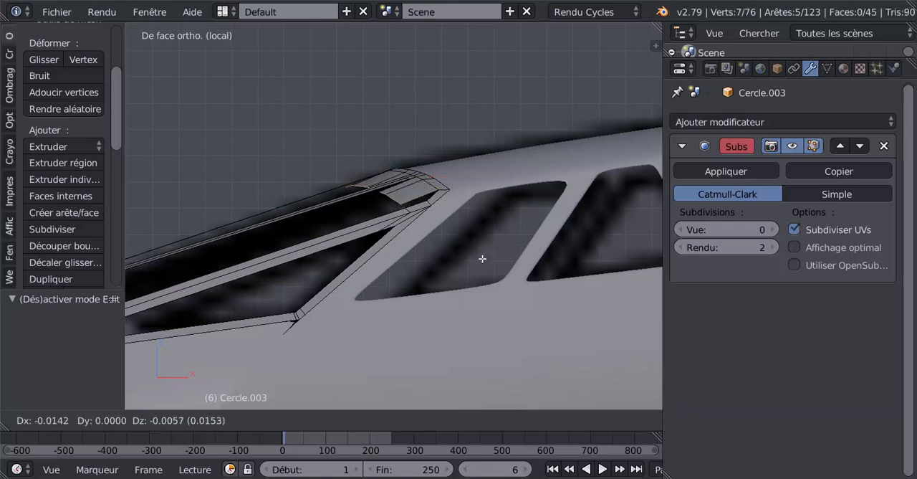
left_click(481, 256)
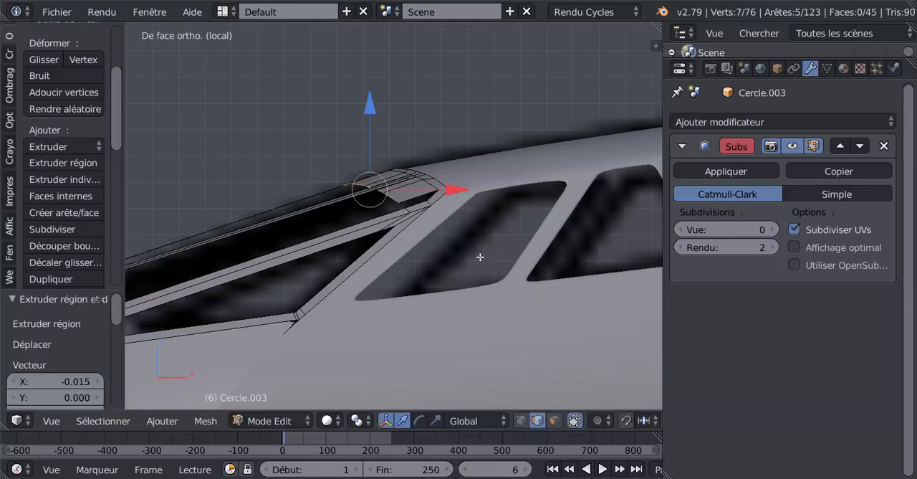
Select the three vertices at the side corner of the upper frame strip and lower them 0.002 along Z.
middle_click_drag(479, 257, 570, 219)
key("KP_1")
key("KP_1")
middle_click_drag(388, 232, 403, 233)
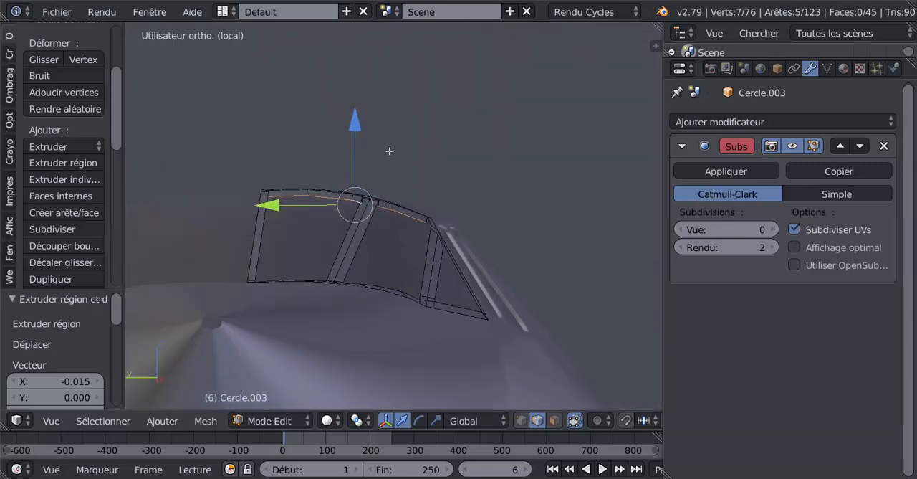
middle_click_drag(389, 150, 317, 177)
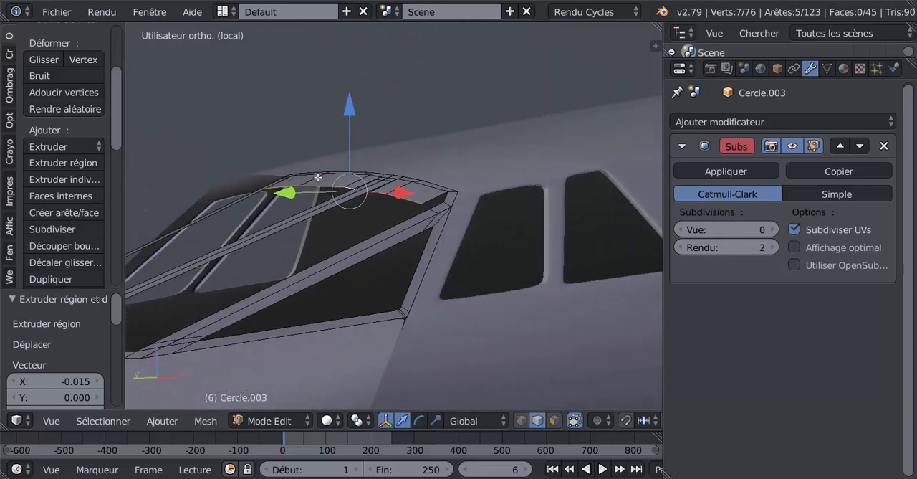
middle_click_drag(380, 202, 469, 246)
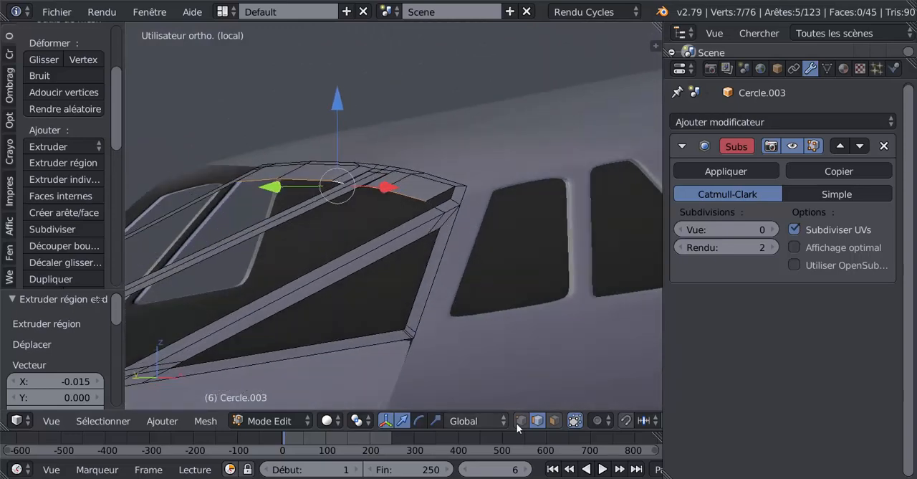
right_click(424, 196)
middle_click_drag(438, 144, 521, 117)
middle_click_drag(476, 154, 443, 177)
right_click(421, 182, "shift")
right_click(429, 180, "shift")
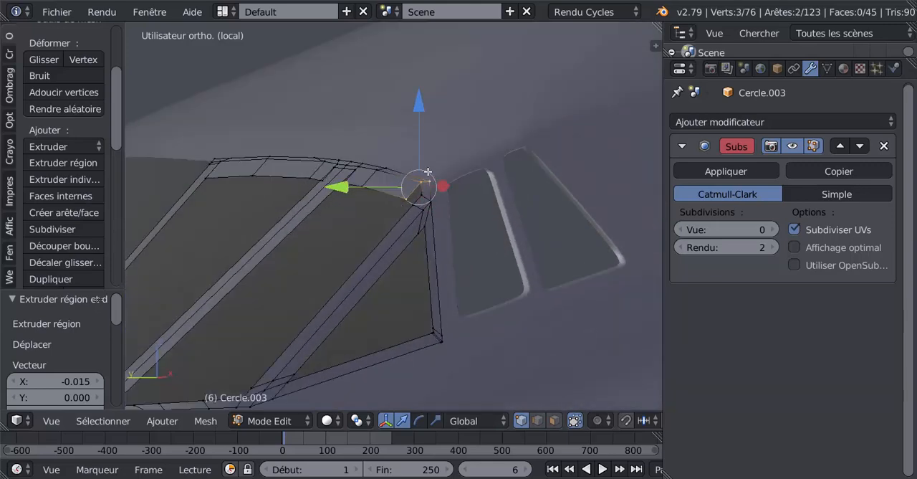
left_click_drag(422, 109, 417, 141)
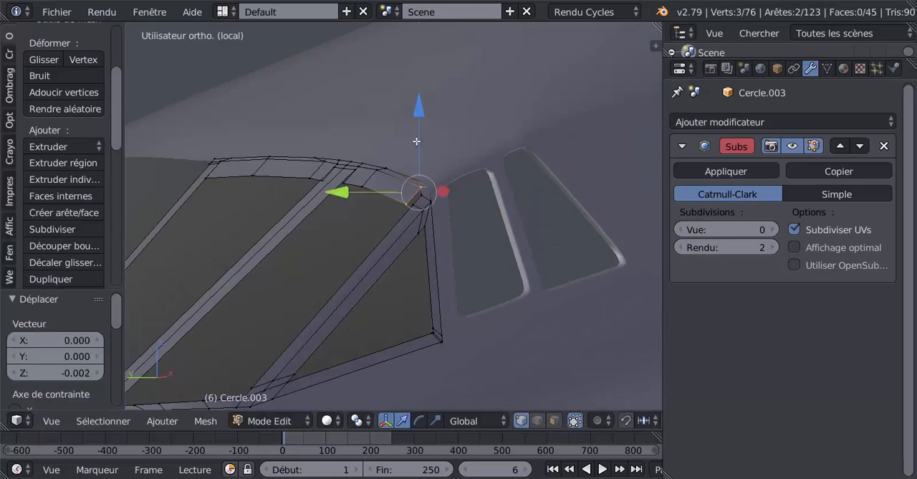
Try a loop cut along the extruded strip between the middle bar and the side corner, and undo it.
middle_click_drag(417, 141, 377, 229)
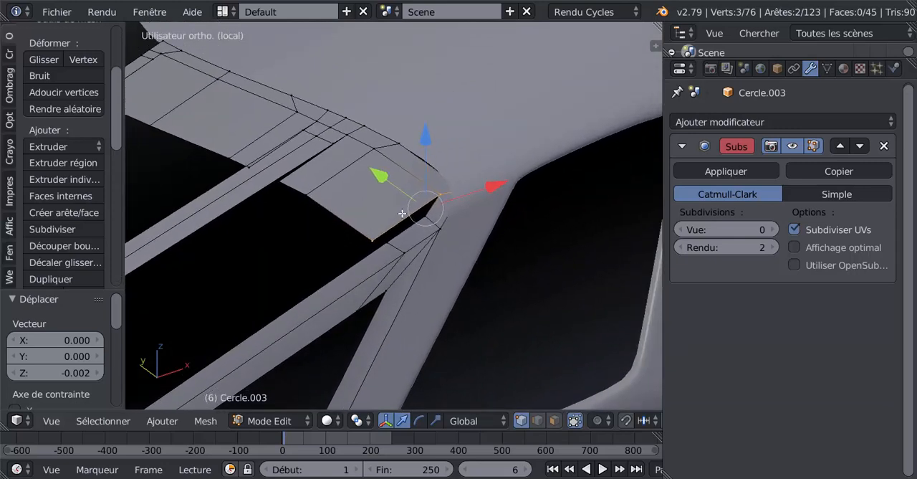
key("ctrl+r")
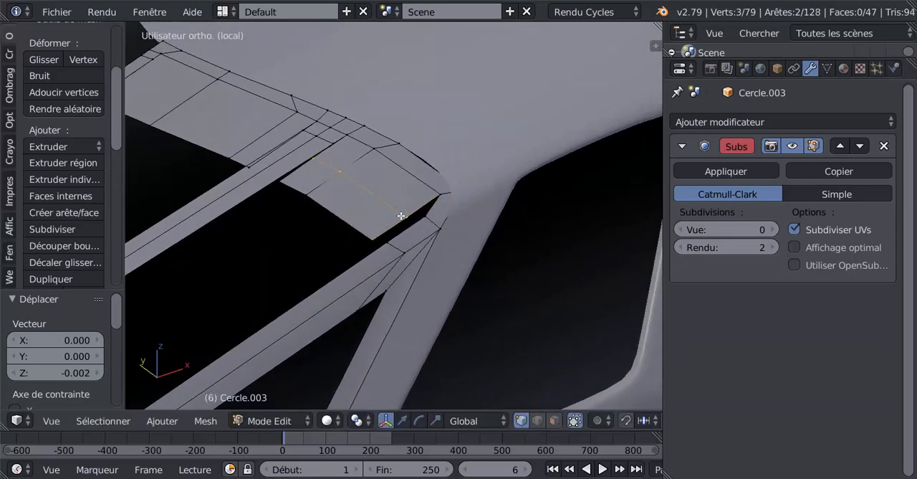
left_click(403, 215)
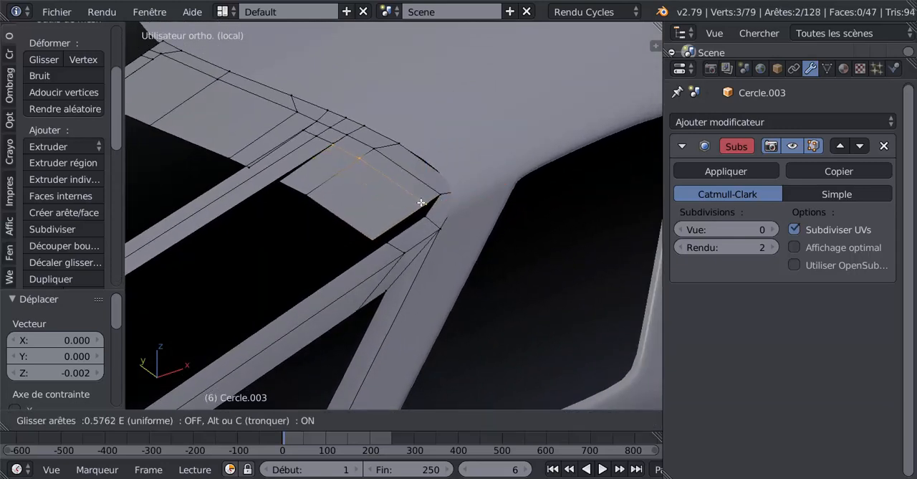
left_click(422, 202)
middle_click_drag(424, 208, 426, 227)
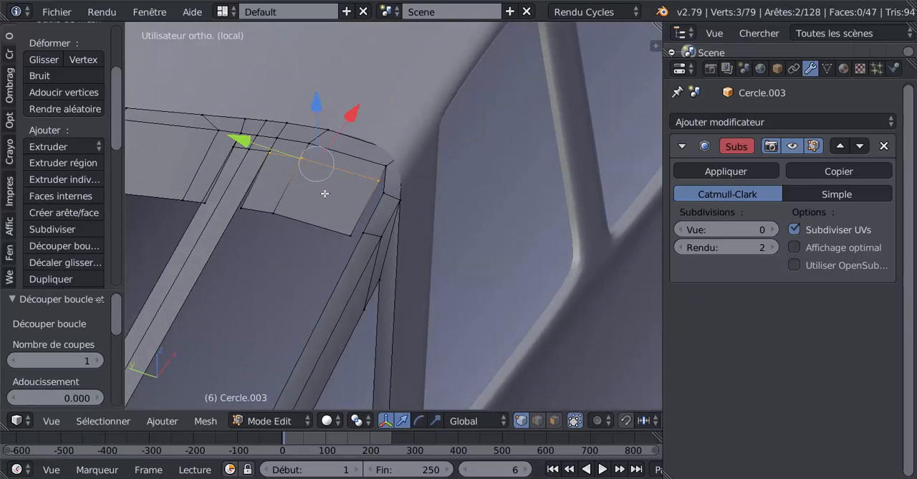
key("ctrl+z")
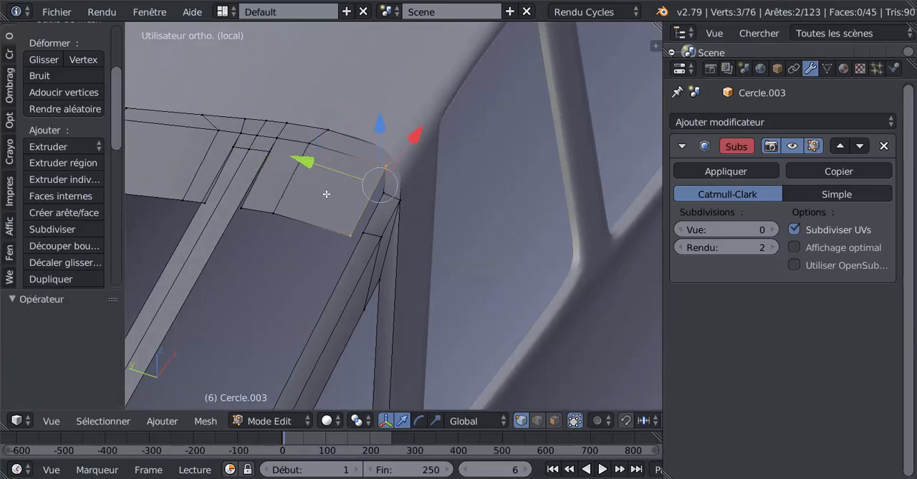
Slide the two short edges across the middle bar's upper end down the bar by a factor of 0.055, level with the extruded edges.
right_click(257, 149)
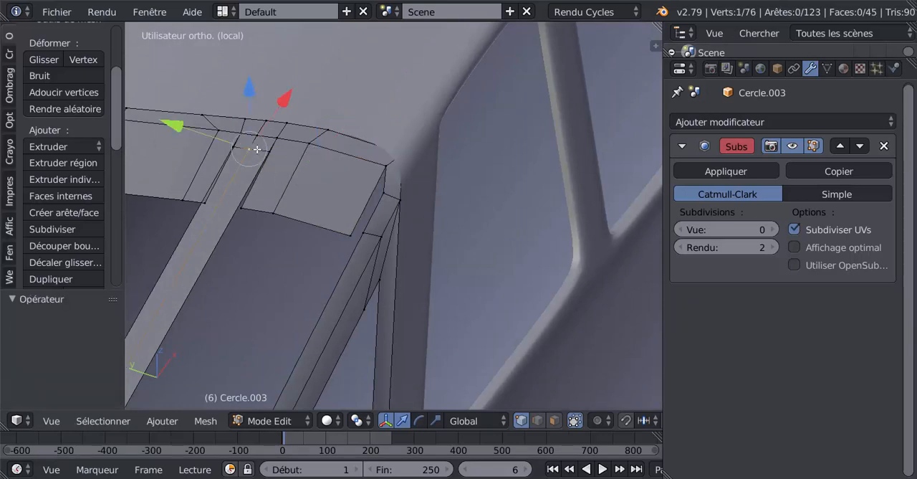
left_click(538, 421)
right_click_drag(257, 149, 245, 149)
right_click(246, 150)
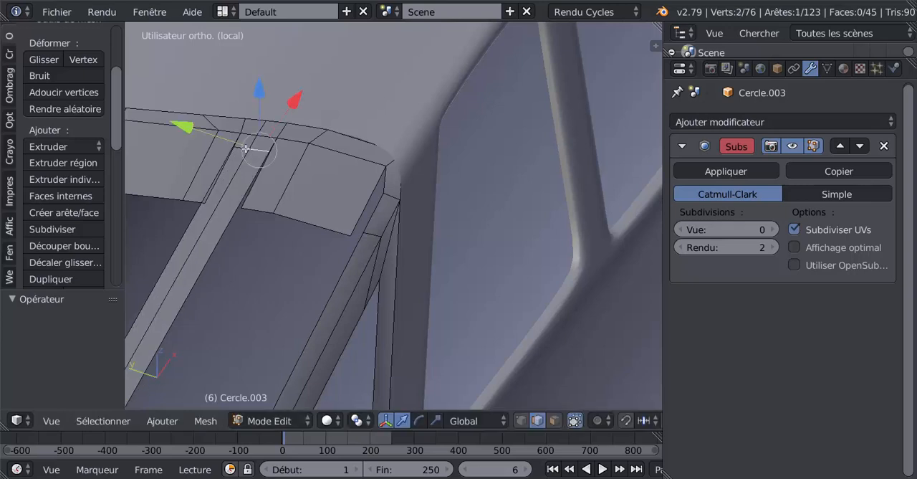
right_click(244, 147, "shift")
key("g")
key("g")
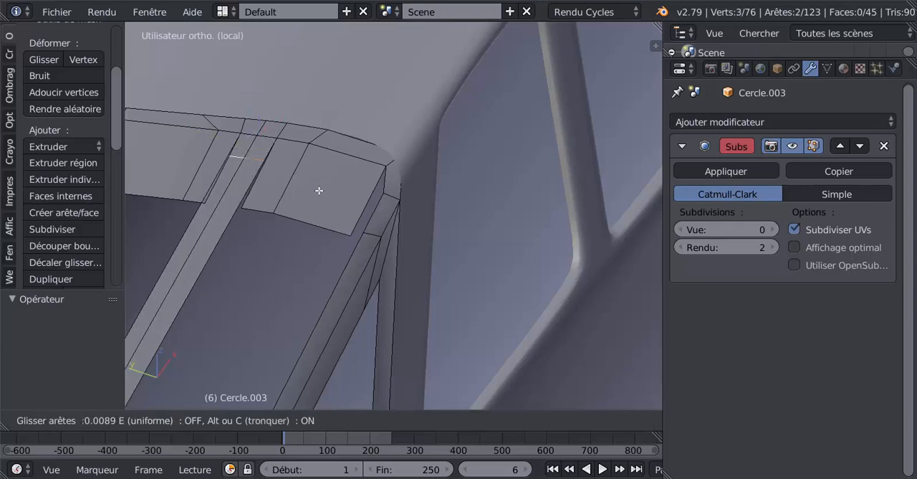
left_click(317, 205)
middle_click_drag(331, 209, 428, 220)
scroll(384, 194, "up", 1)
scroll(384, 189, "down", 1)
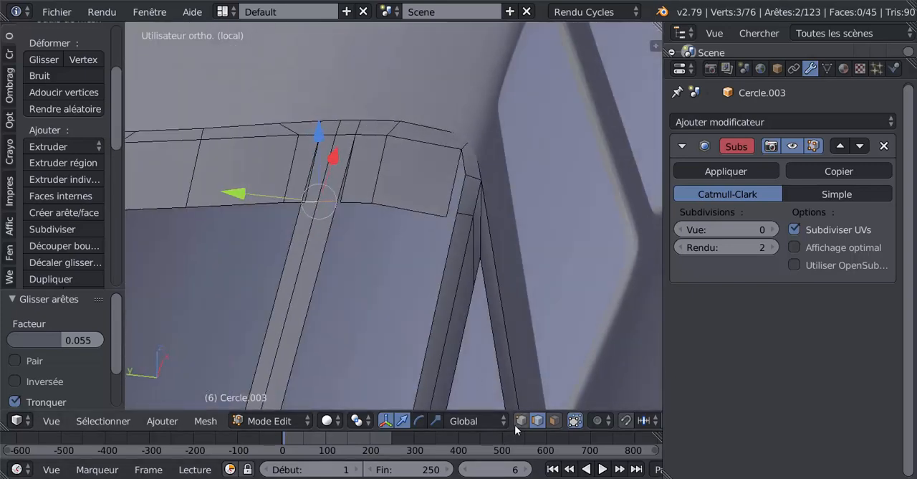
Merge the extruded strip's corner vertex with the adjacent middle-bar vertex using the At Last option.
middle_click_drag(471, 362, 407, 213)
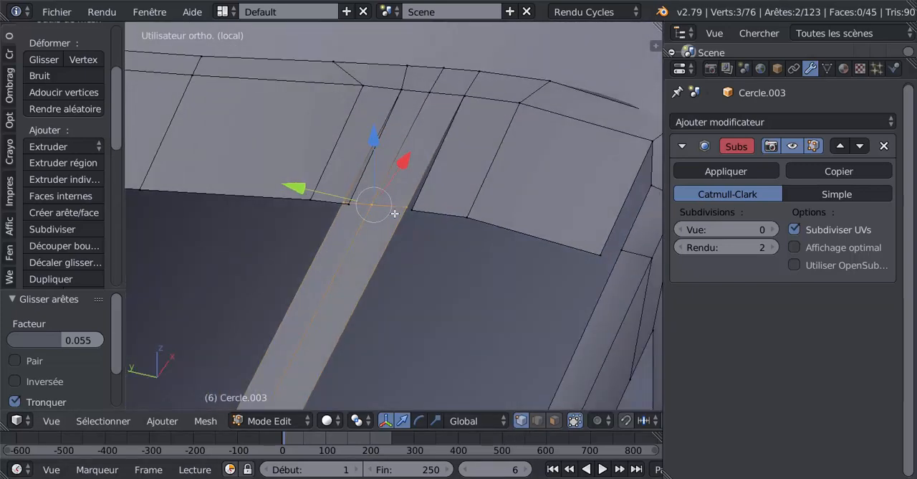
right_click(409, 209)
scroll(410, 216, "up", 2)
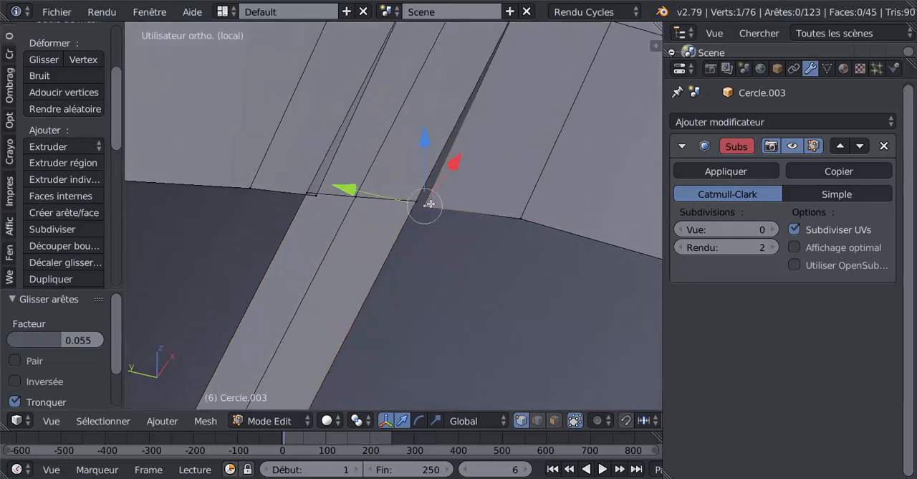
right_click(420, 206, "shift")
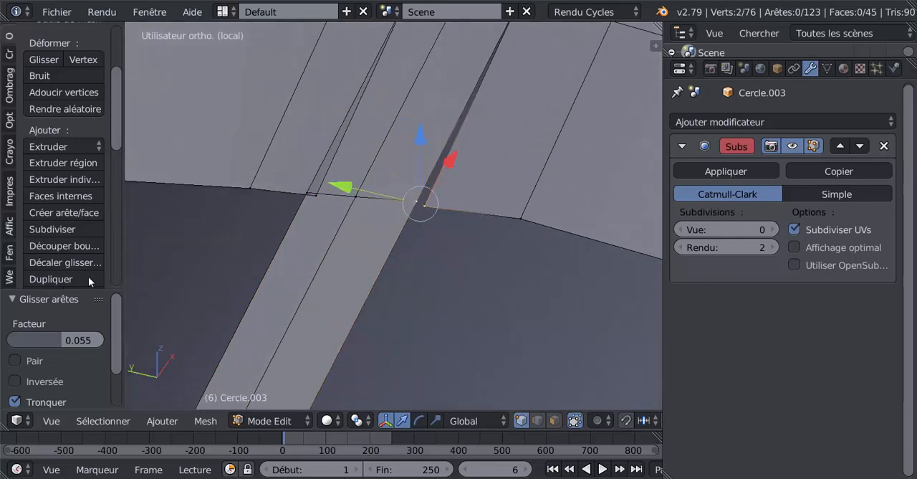
left_click_drag(117, 111, 123, 186)
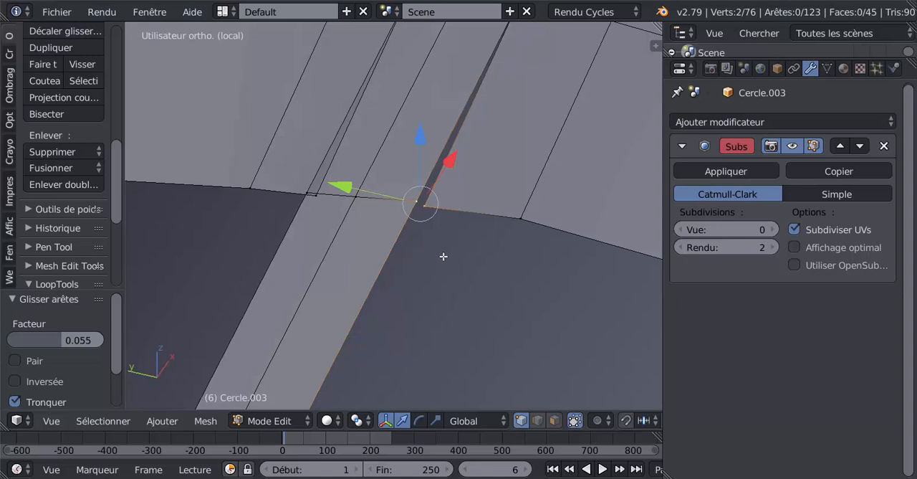
scroll(444, 255, "up", 4)
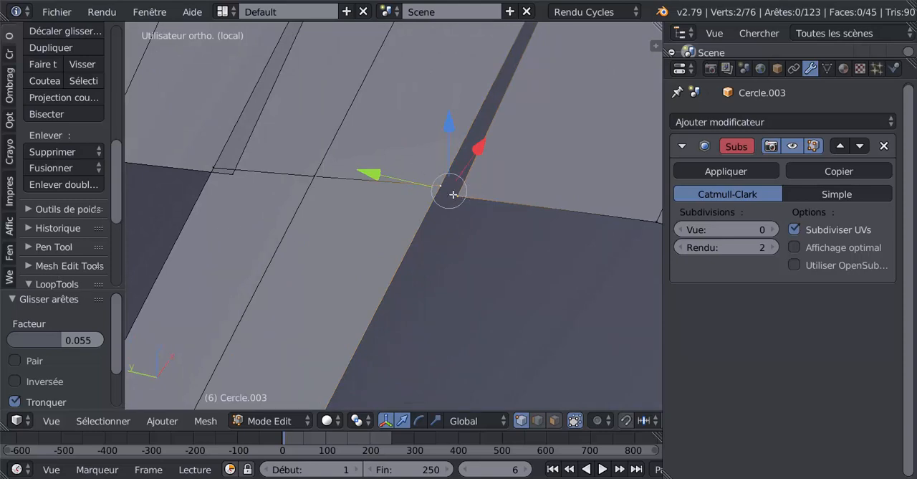
left_click(49, 167)
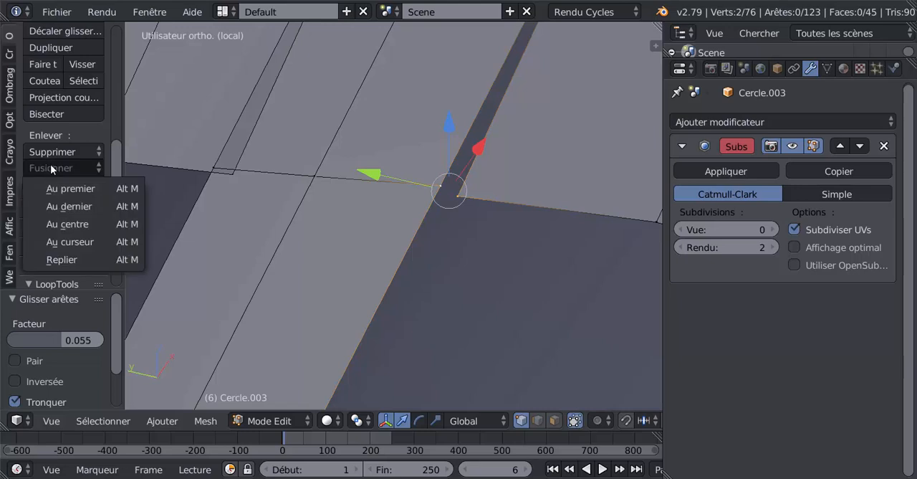
left_click(70, 206)
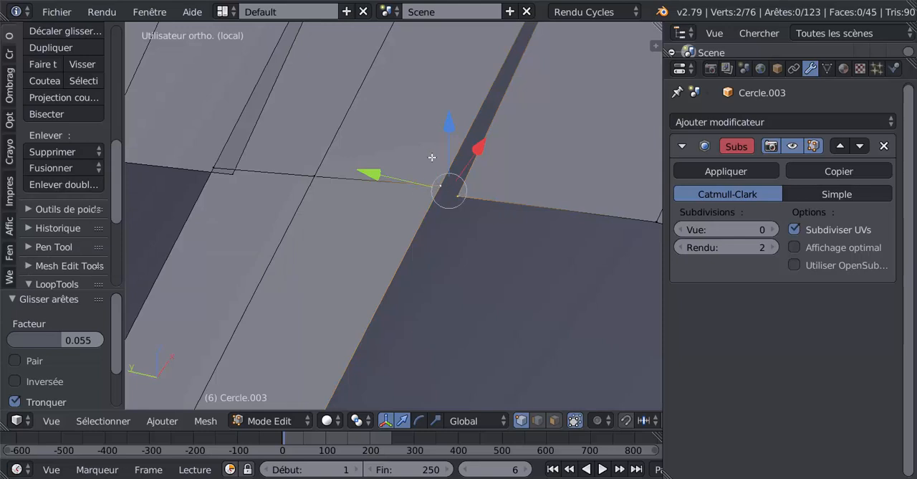
left_click(53, 169)
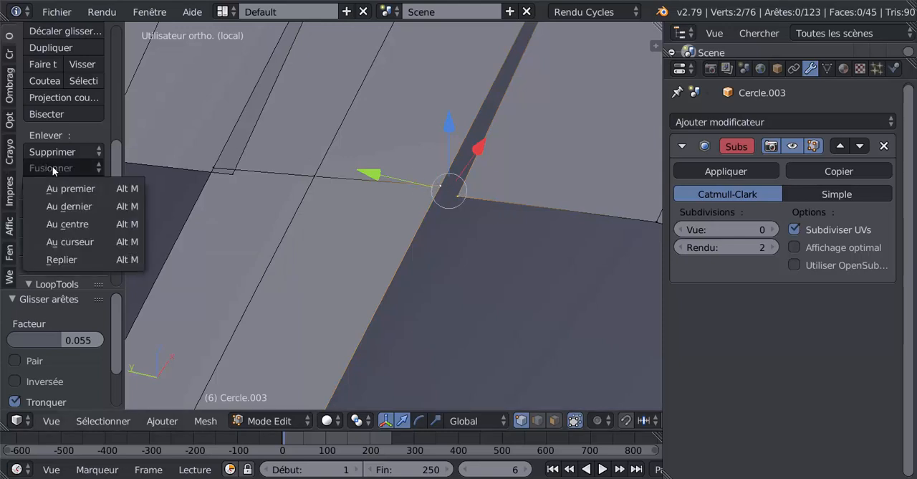
left_click(74, 205)
scroll(75, 203, "down", 3)
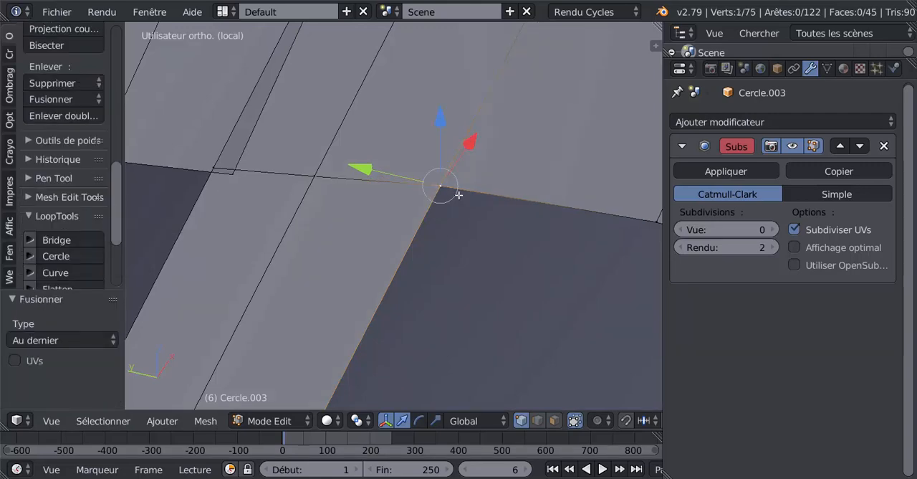
Fill the gap between the extruded strip's outer edge and the diagonal side bar with a four-vertex face.
scroll(463, 195, "down", 2)
middle_click_drag(532, 228, 275, 210, "shift")
middle_click_drag(419, 244, 198, 247, "shift")
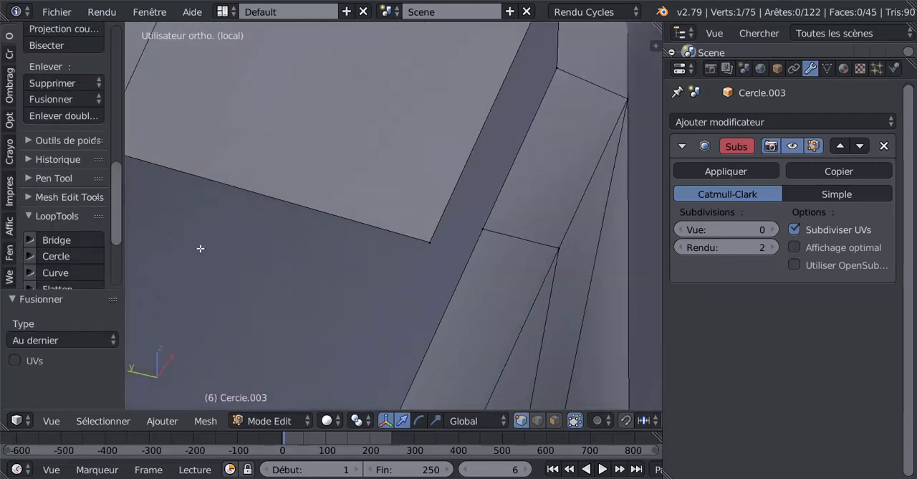
scroll(201, 246, "down", 3)
middle_click_drag(309, 240, 294, 244)
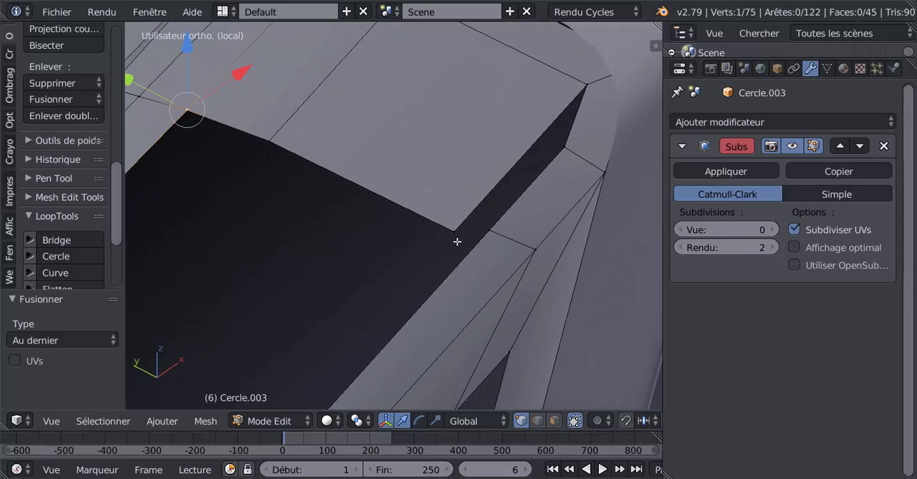
mouse_move(401, 257)
middle_mouse_down()
mouse_move(389, 261)
mouse_move(402, 260)
middle_mouse_up()
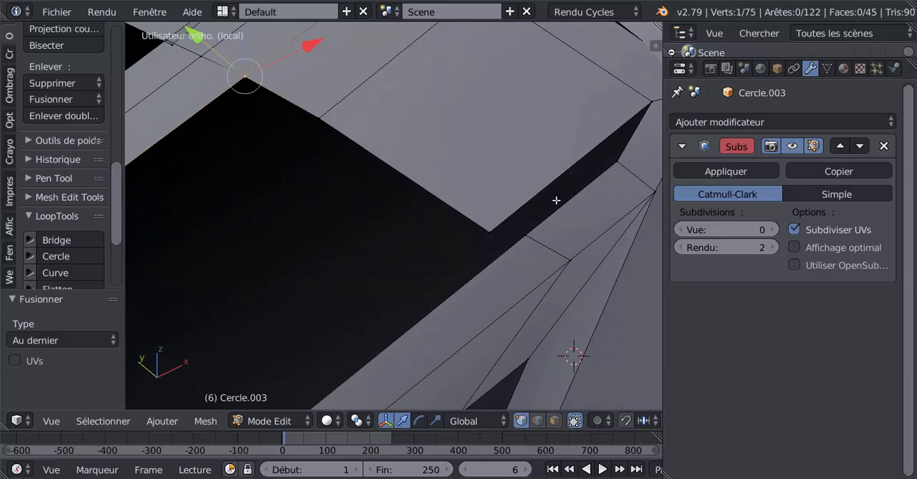
middle_click_drag(556, 199, 568, 167)
middle_click_drag(483, 213, 543, 257, "shift")
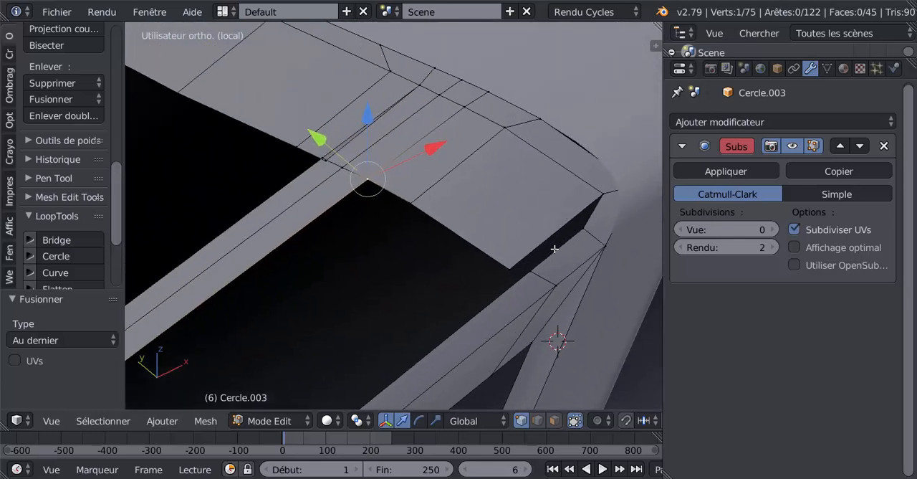
right_click(535, 268)
right_click(501, 263)
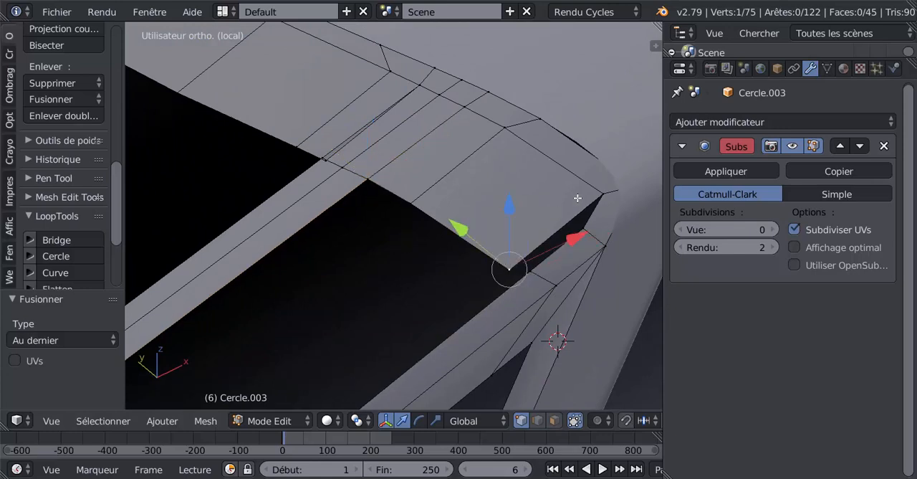
right_click(597, 196, "ctrl")
right_click(530, 269, "shift")
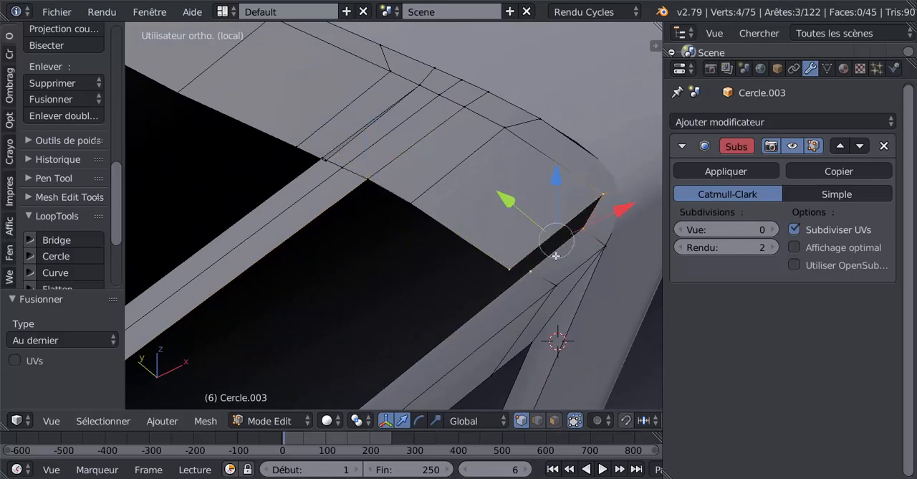
key("f")
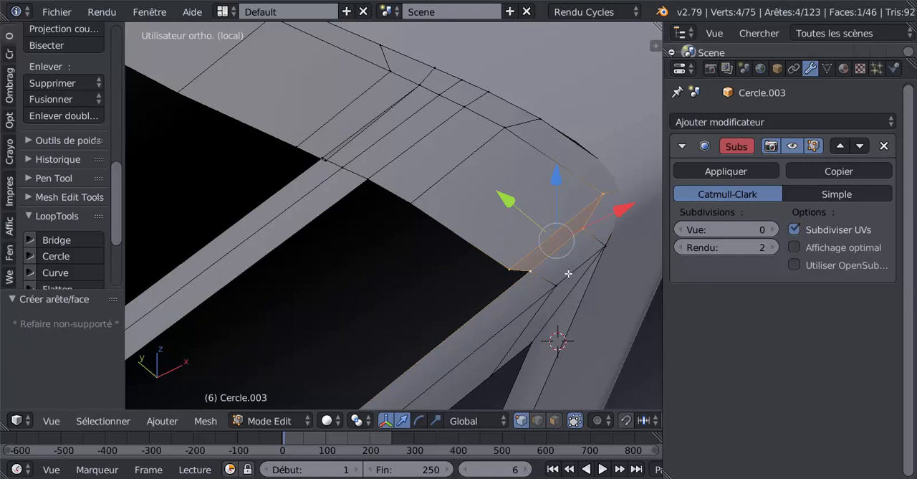
Slide the extruded strip's loose corner vertex beside the diagonal side bar by a factor of 0.099, aligning it with the strip's inner edge.
right_click(510, 268)
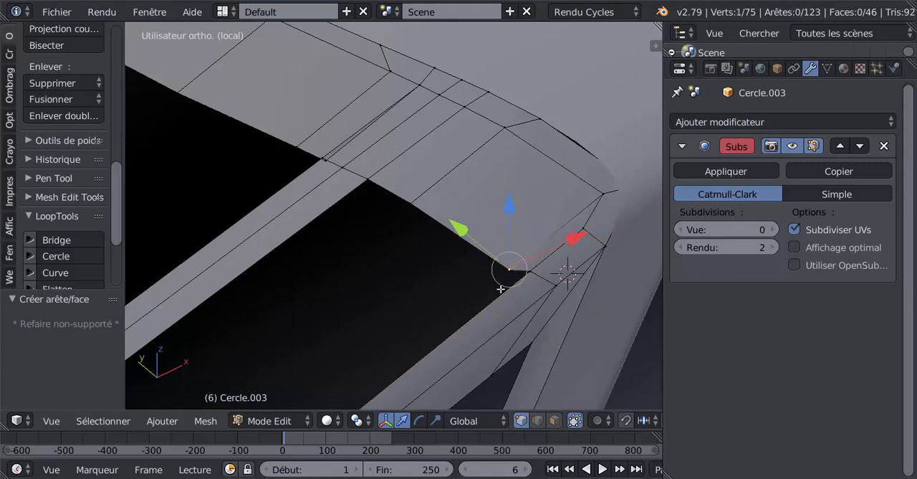
key("shift+v")
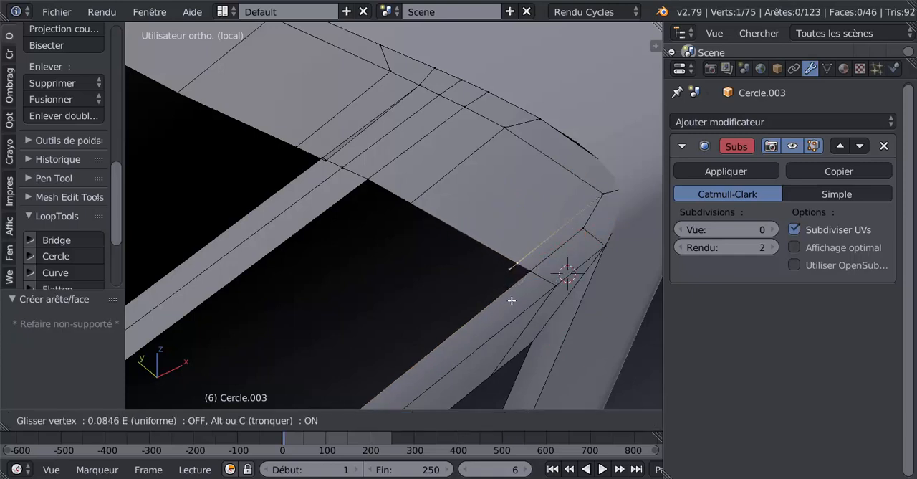
left_click(513, 301)
Merge the strip's stray vertex with the adjacent corner vertex at the middle bar's upper end using At Last.
middle_click_drag(375, 227, 532, 289)
scroll(535, 288, "up", 5)
middle_click_drag(563, 319, 461, 237, "shift")
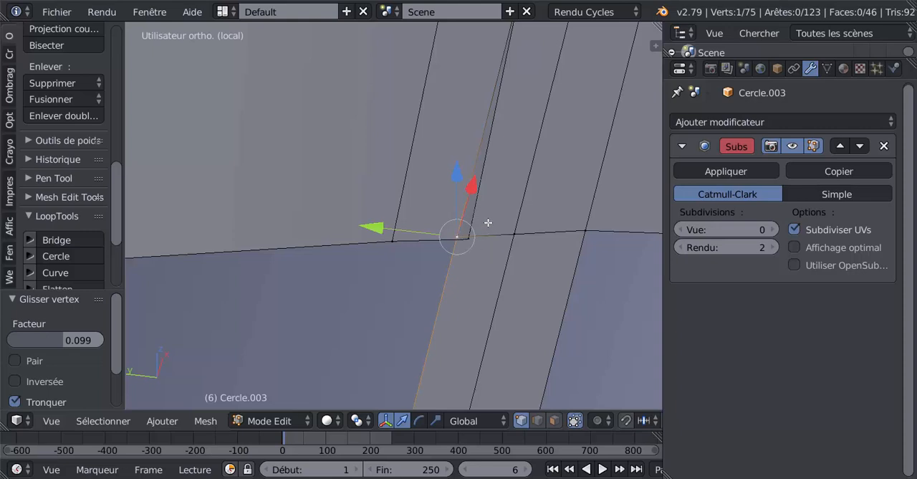
key("g")
left_click(453, 217)
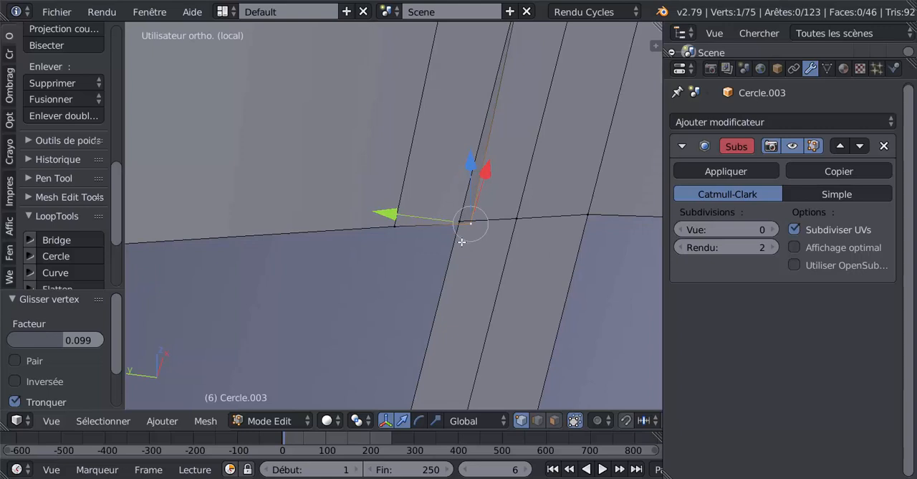
key("z")
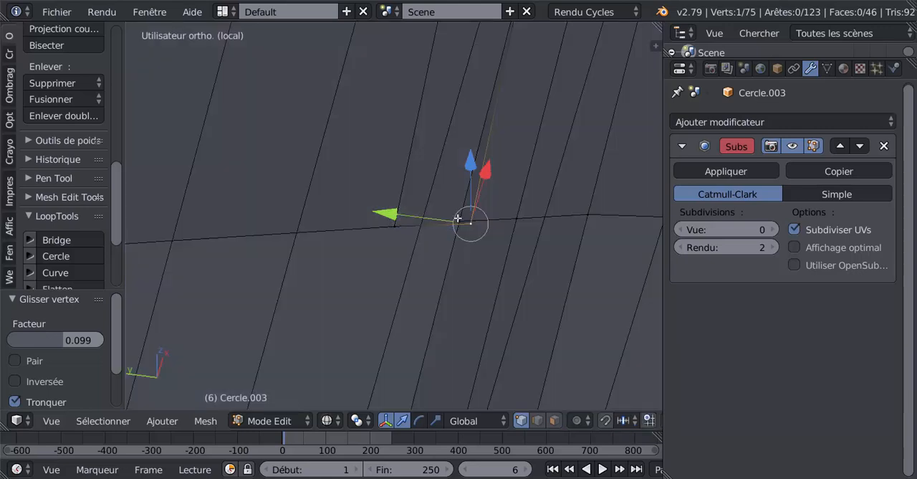
right_click(459, 217, "shift")
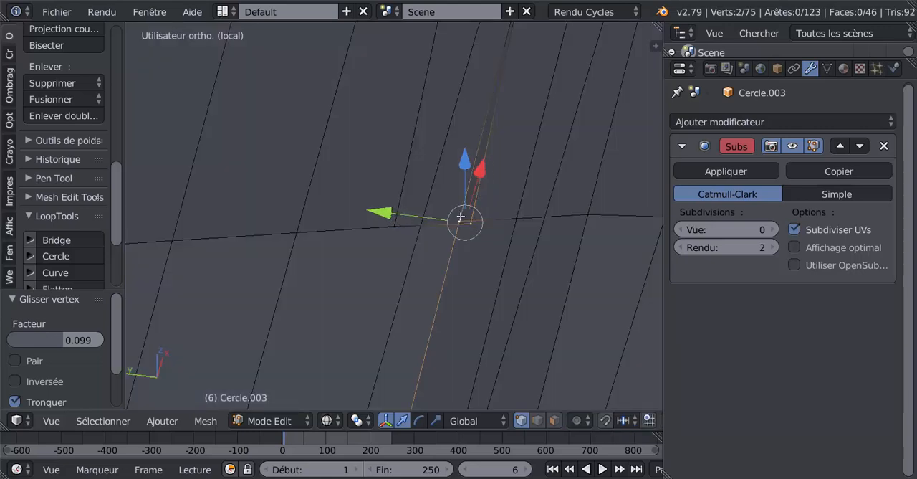
left_click(51, 98)
left_click(54, 136)
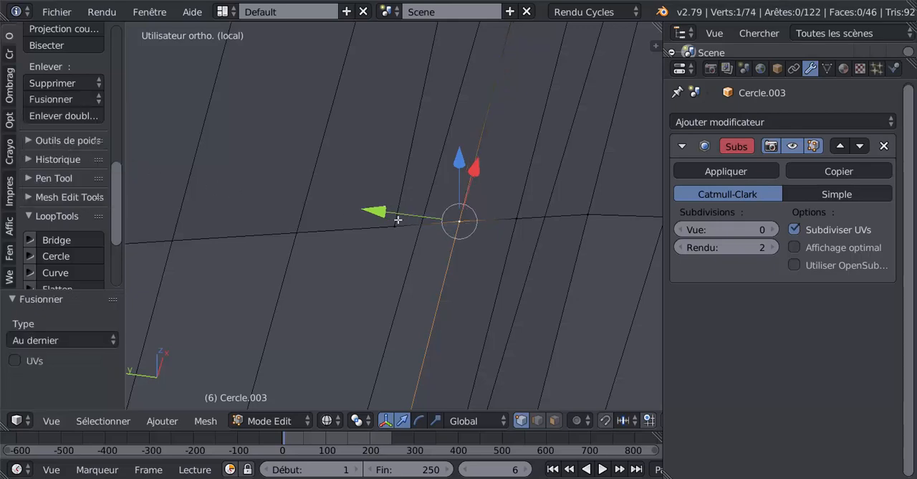
scroll(366, 245, "down", 3, "shift")
key("z")
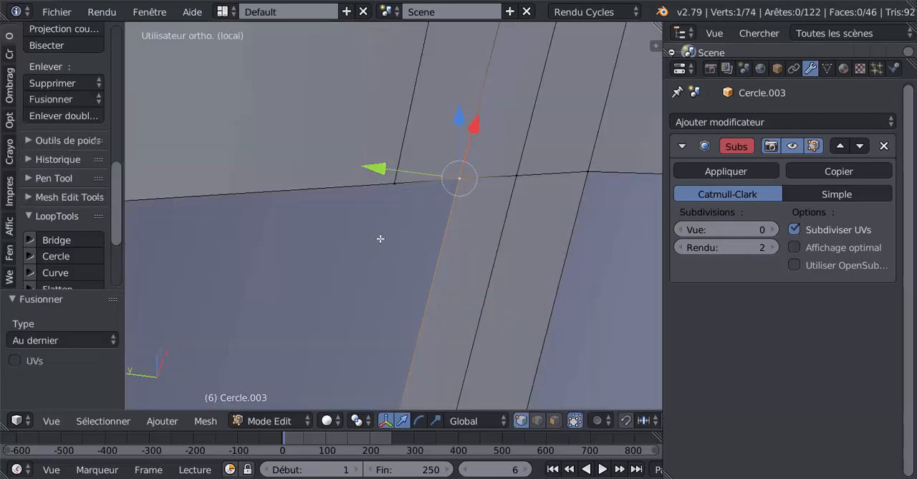
Slide the short edge across the centre bar's upper end down the bar by a factor of 0.061, level with the extruded strip's corner.
scroll(383, 239, "down", 8)
middle_click_drag(307, 250, 461, 237, "shift")
right_click(379, 159)
right_click(393, 157, "shift")
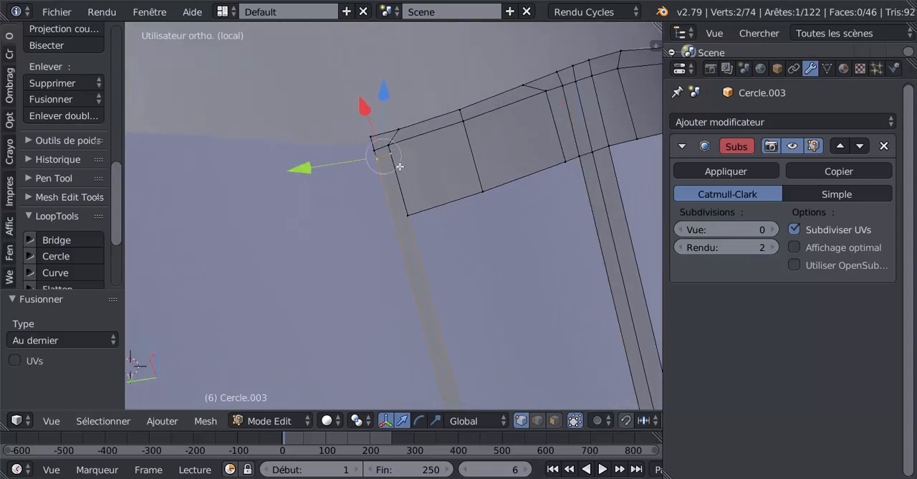
key("g")
key("g")
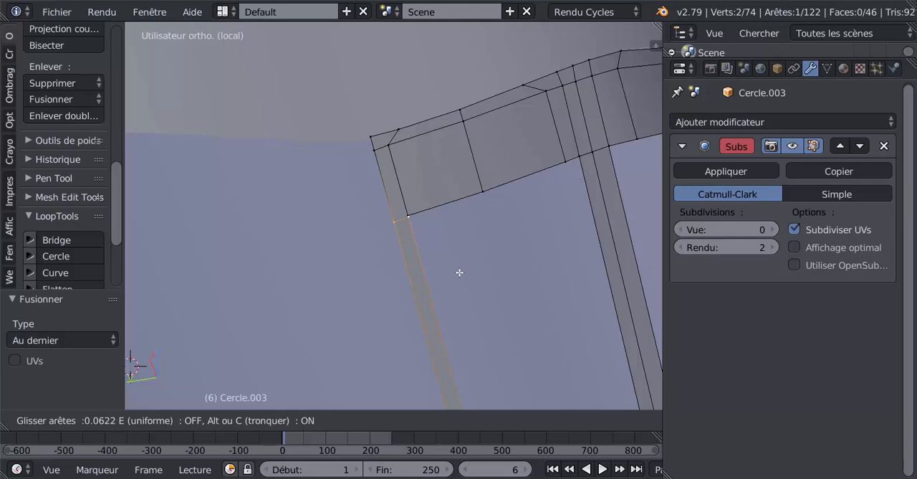
left_click(459, 271)
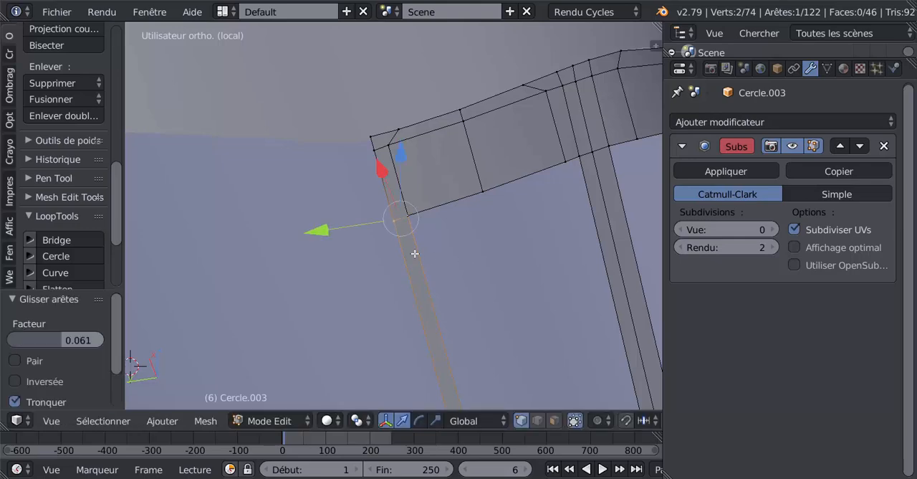
Merge the extruded strip's corner vertex with the coincident centre-bar vertex using the At Last option.
middle_click_drag(415, 253, 491, 252)
right_click(468, 210)
right_click(442, 147, "shift")
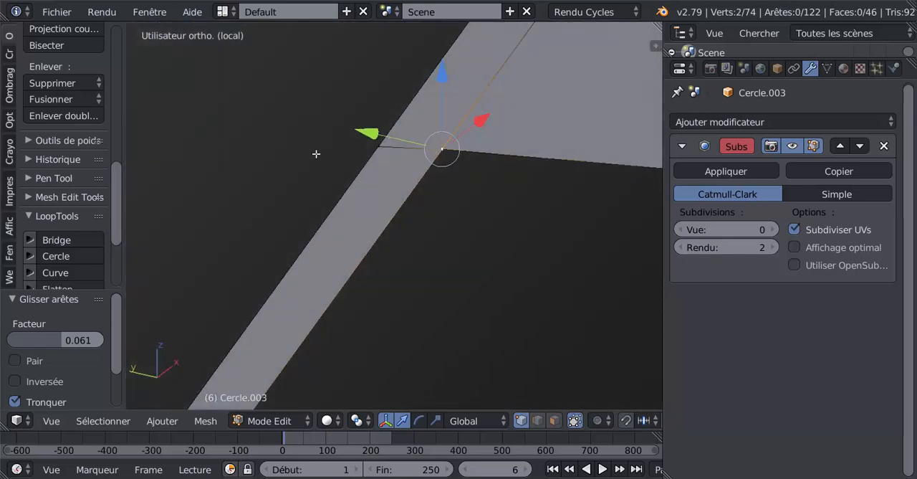
right_click(443, 143)
right_click(434, 156, "shift")
left_click(53, 99)
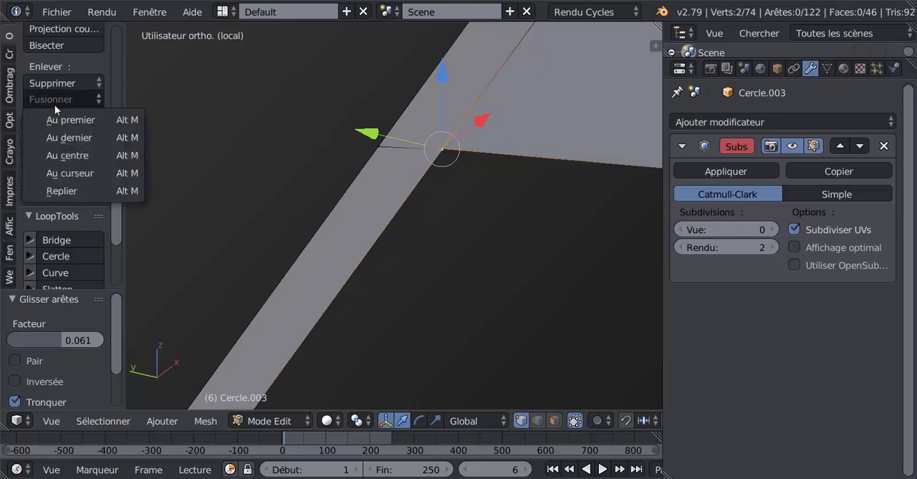
left_click(63, 138)
scroll(379, 178, "down", 8)
In Object Mode, set the Subdivision Surface modifier's viewport subdivisions to 2 and check the smoothed frame.
key("Tab")
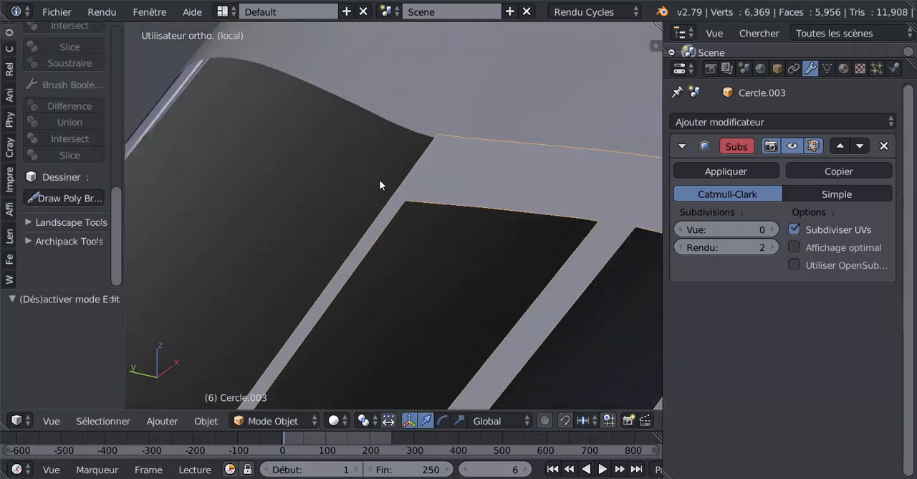
middle_click_drag(379, 179, 555, 208)
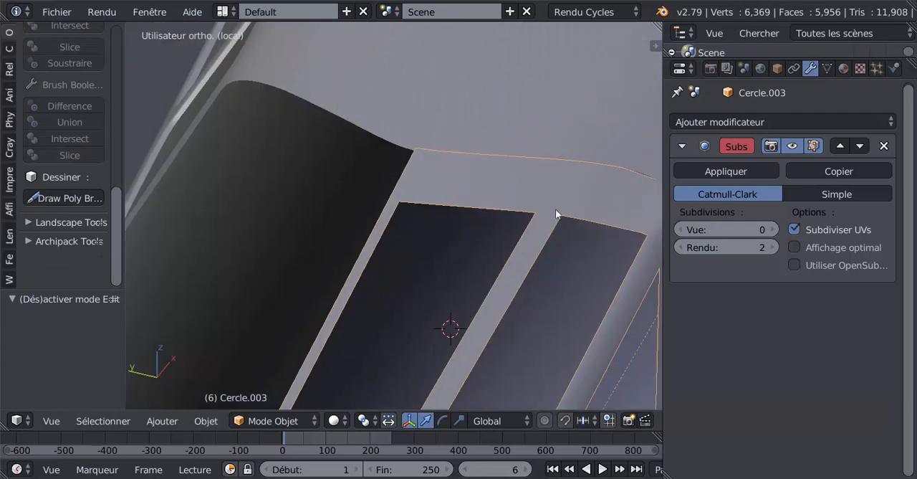
key("Tab")
key("Tab")
scroll(502, 260, "down", 4)
middle_click_drag(502, 260, 495, 220)
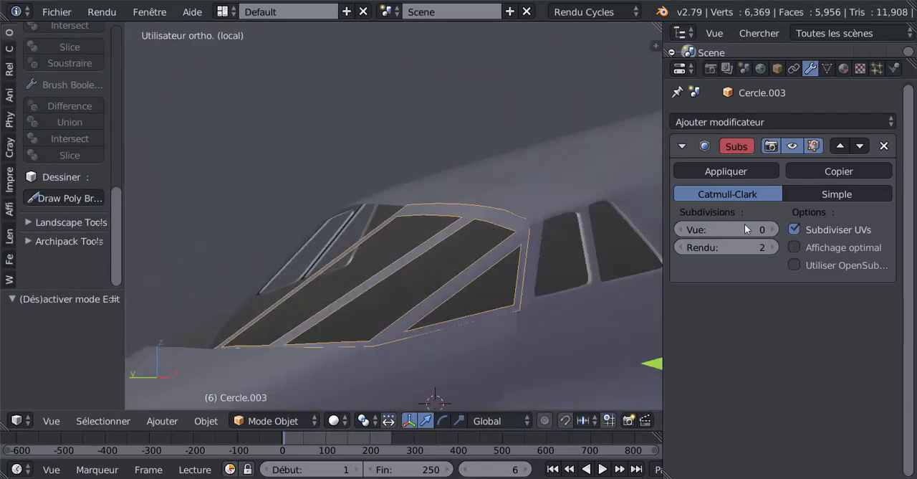
left_click(773, 230)
left_click(773, 230)
middle_click_drag(545, 258, 475, 285)
scroll(476, 285, "up", 6)
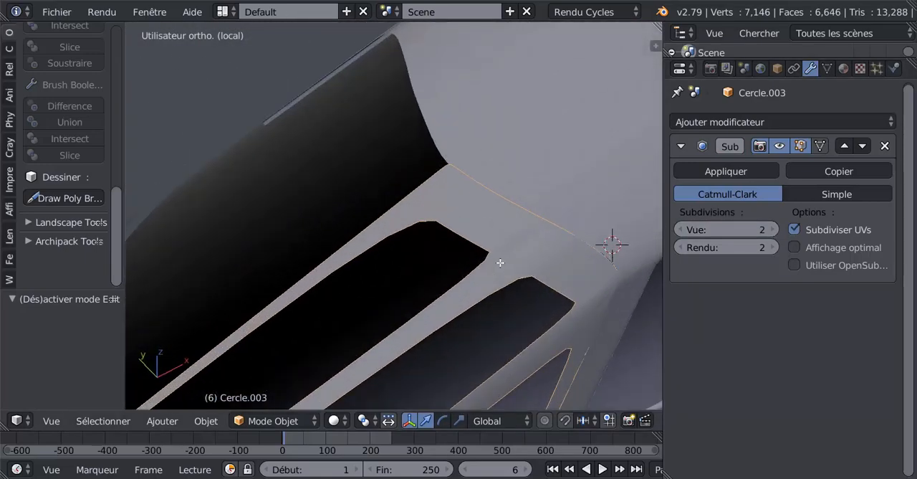
Add a loop cut across the diagonal side bar of the frame, slid close to the bar's upper end.
key("Tab")
scroll(521, 260, "down", 4)
middle_click_drag(459, 319, 452, 180, "shift")
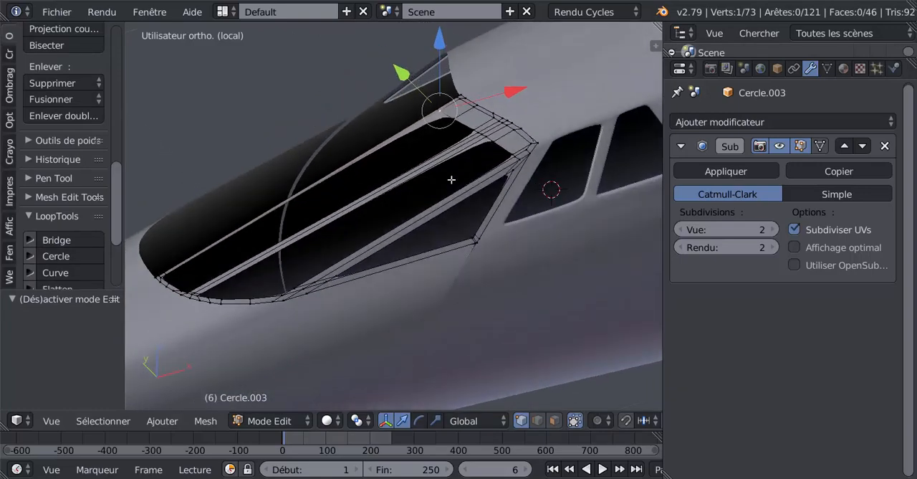
scroll(451, 194, "up", 2)
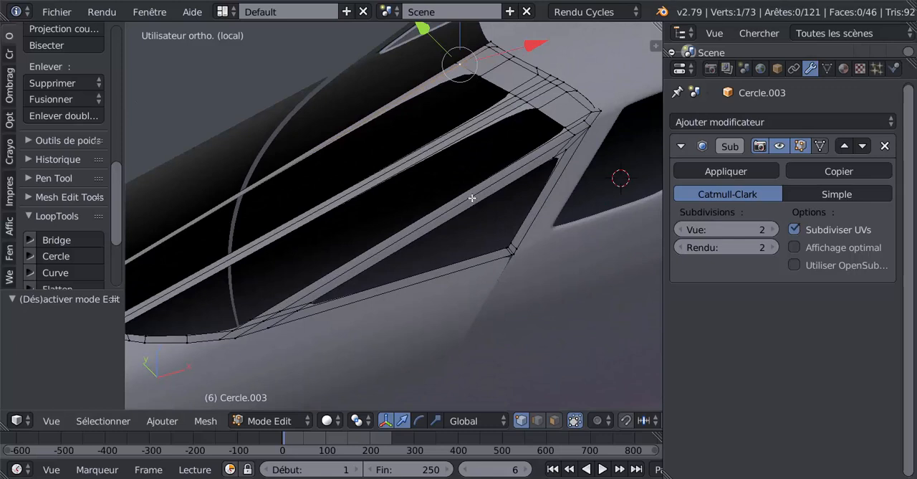
key("ctrl+r")
left_click(472, 196)
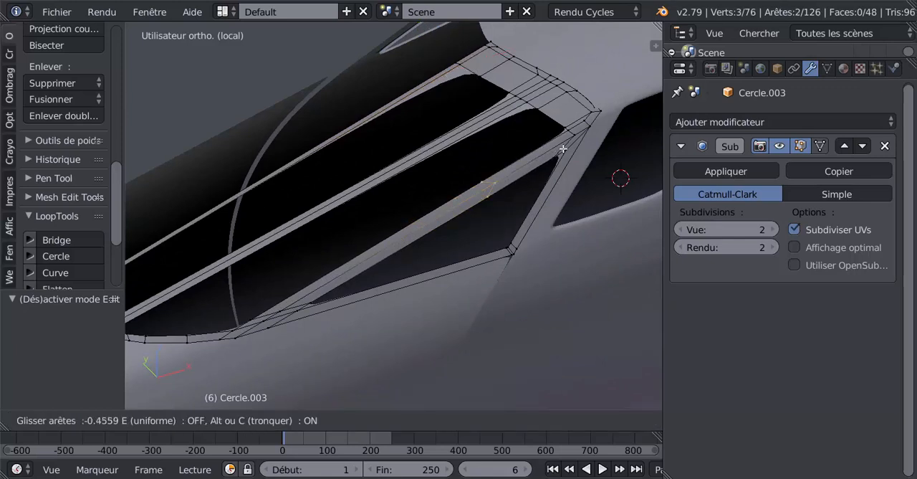
left_click(611, 111)
Try a second loop cut across the diagonal side bar towards its lower end, and undo it.
key("ctrl+r")
left_click(420, 229)
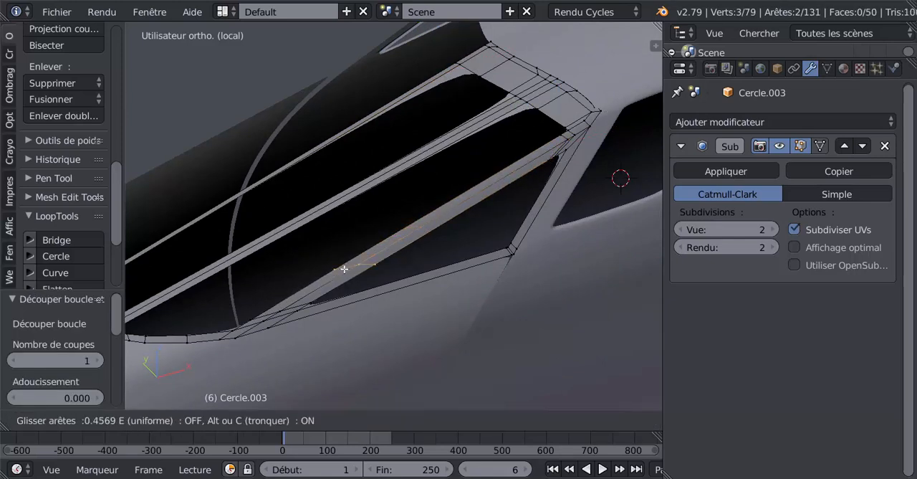
left_click(292, 294)
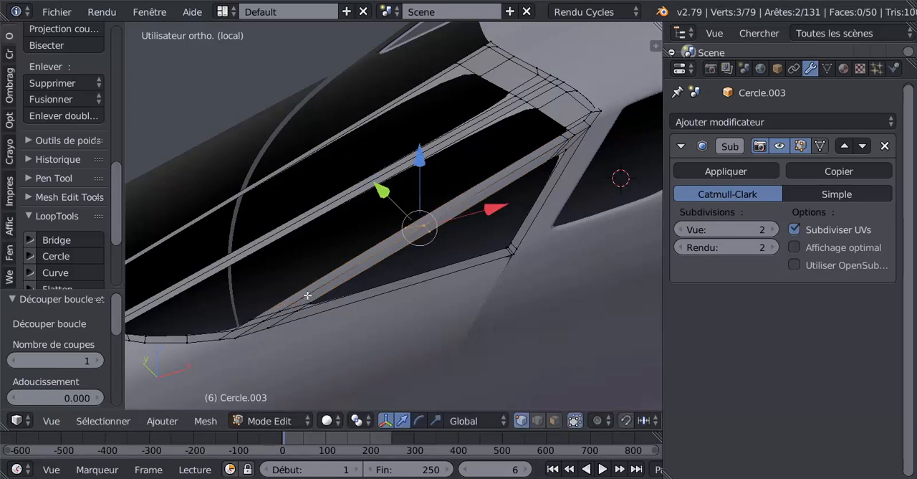
key("ctrl+z")
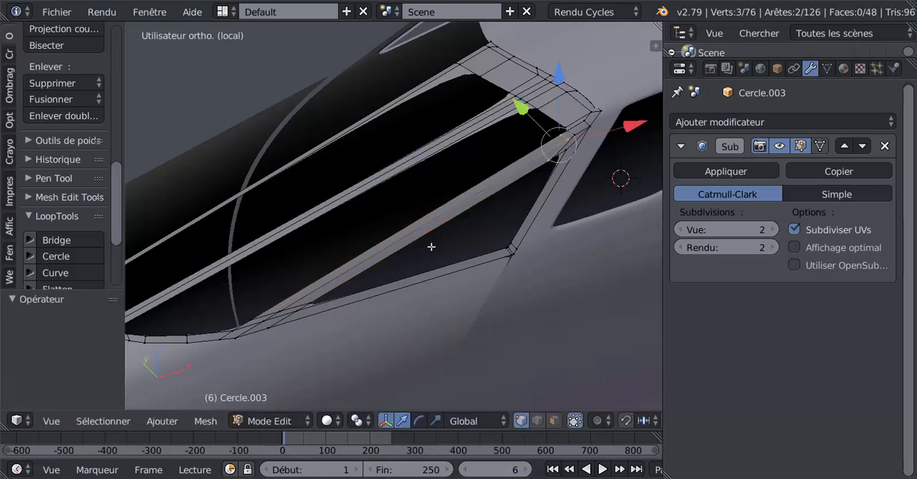
Add one loop cut across the middle bar and one across the centre bar, each slid close to the bar's upper end.
key("ctrl+r")
left_click(423, 166)
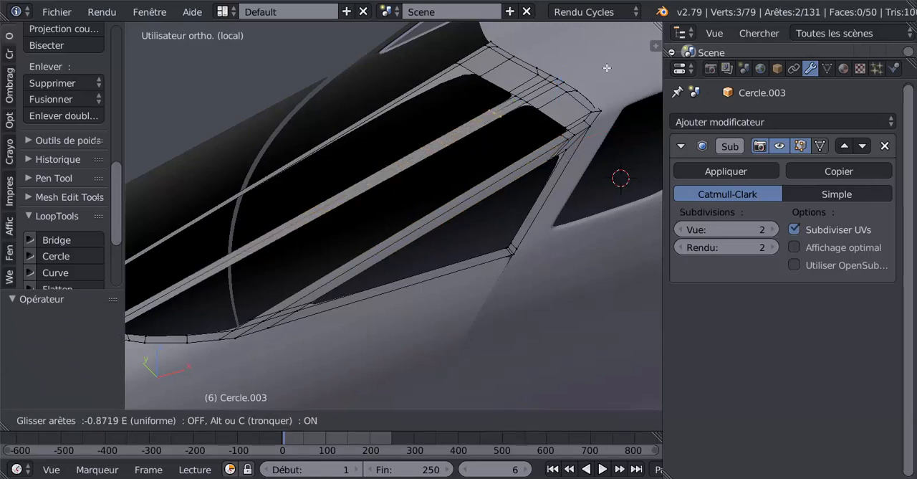
left_click(624, 54)
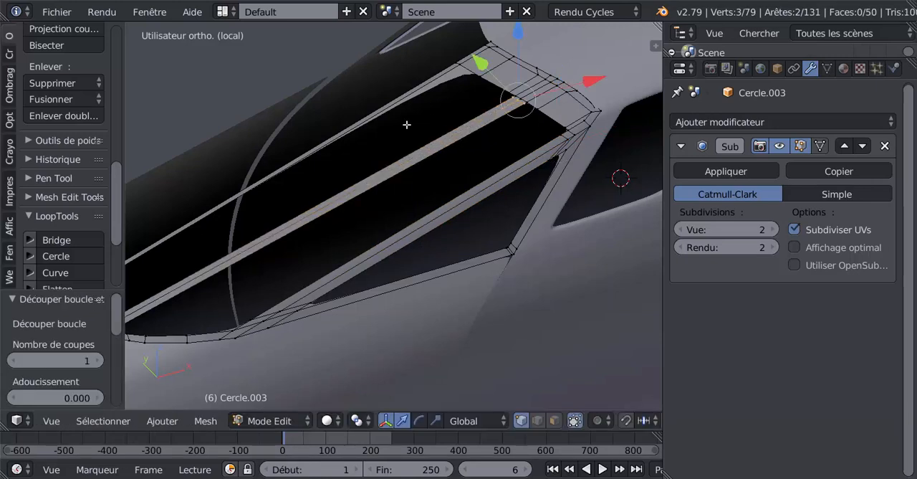
key("ctrl+r")
left_click(362, 116)
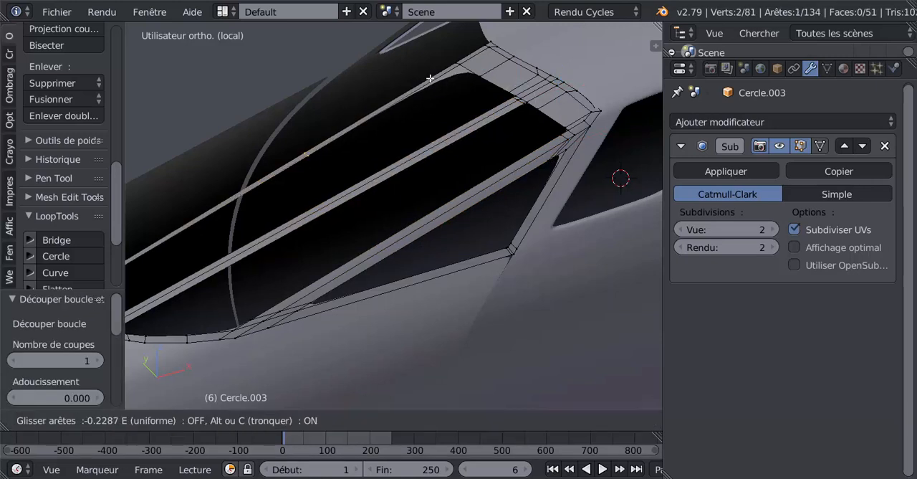
left_click(563, 29)
Add a Mirror modifier above the Subdivision Surface modifier, with clipping enabled and Z as its only axis.
middle_click_drag(396, 187, 501, 225)
scroll(422, 230, "down", 5)
key("Tab")
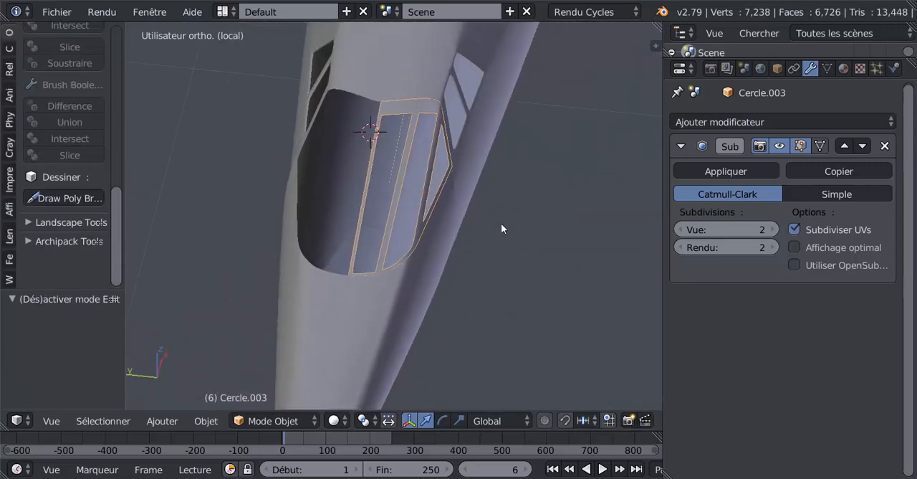
left_click(724, 118)
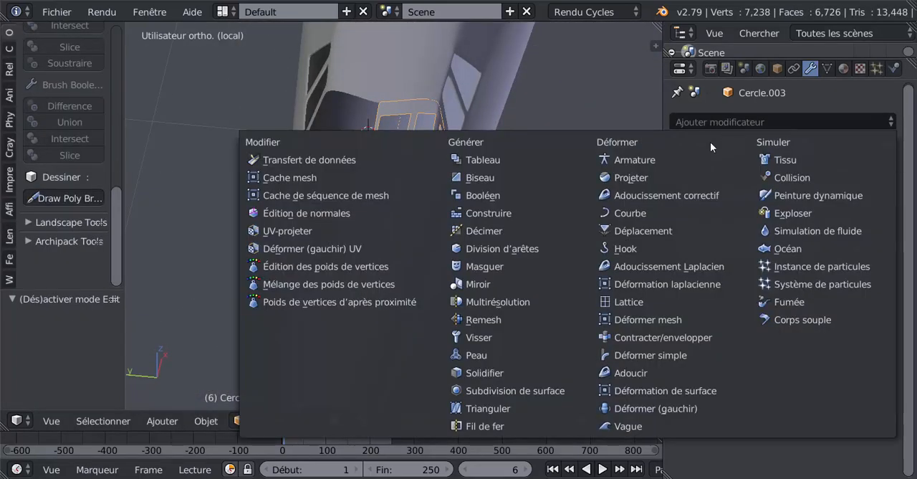
left_click(474, 285)
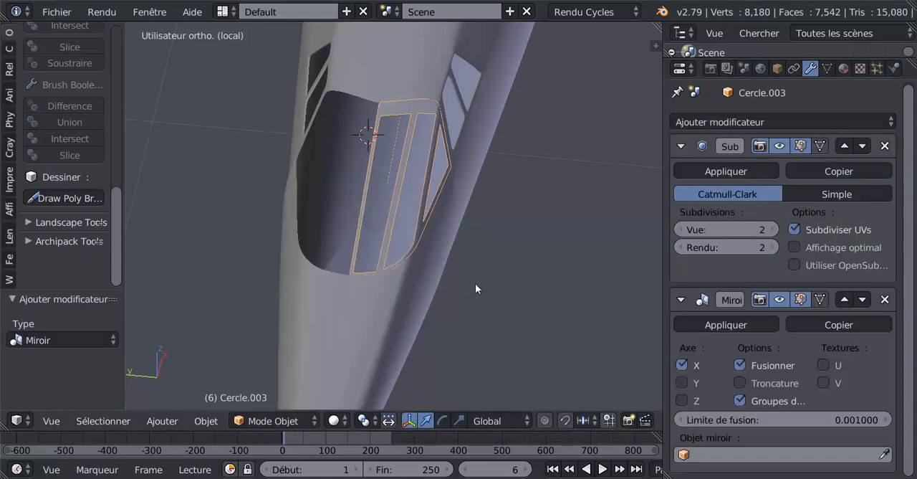
left_click(844, 299)
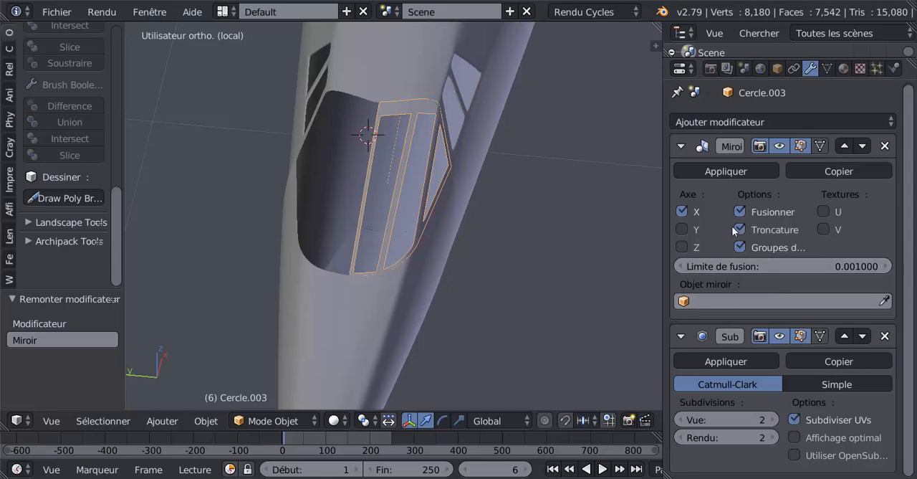
left_click(682, 212)
left_click(682, 247)
Examine the mirrored windshield frame in Edit and Object Mode, checking the centre bar, upper strip and side corner from several angles.
key("Tab")
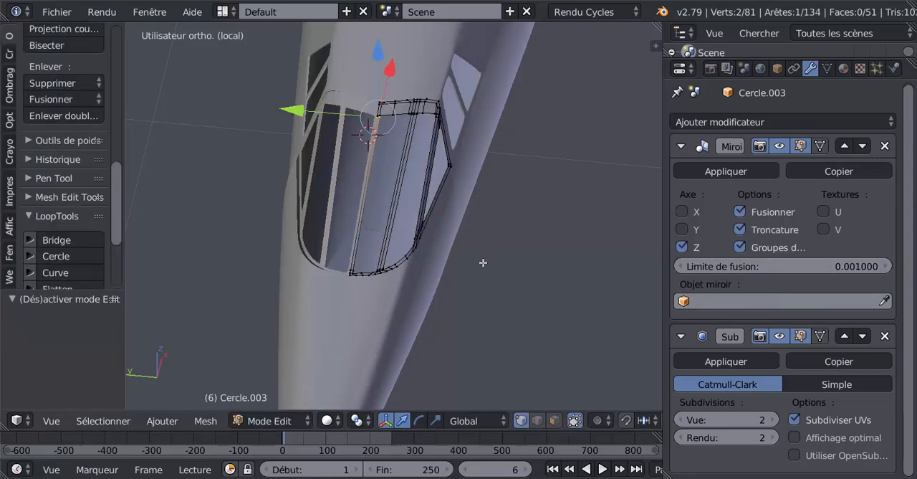
middle_click_drag(485, 328, 443, 274)
scroll(450, 262, "up", 2)
key("Tab")
key("Tab")
key("Tab")
middle_click_drag(460, 184, 362, 172)
key("Tab")
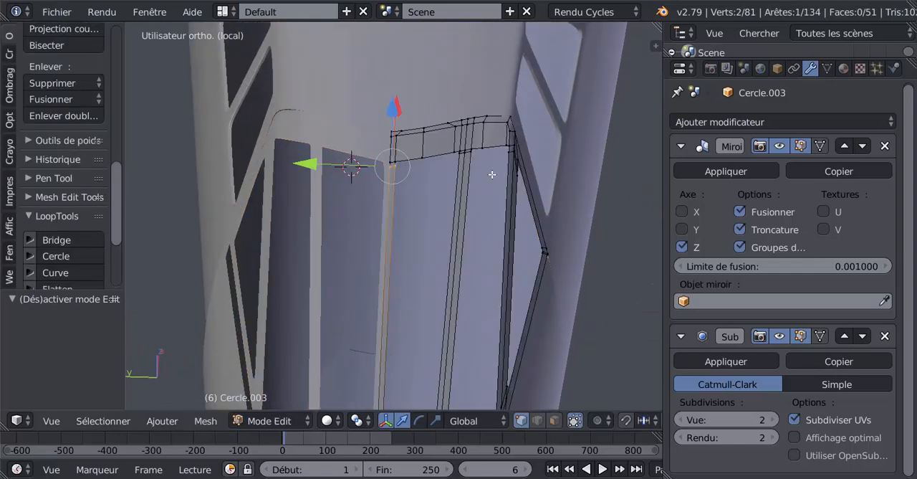
middle_click_drag(466, 229, 445, 150)
key("Tab")
scroll(481, 179, "up", 2)
key("Tab")
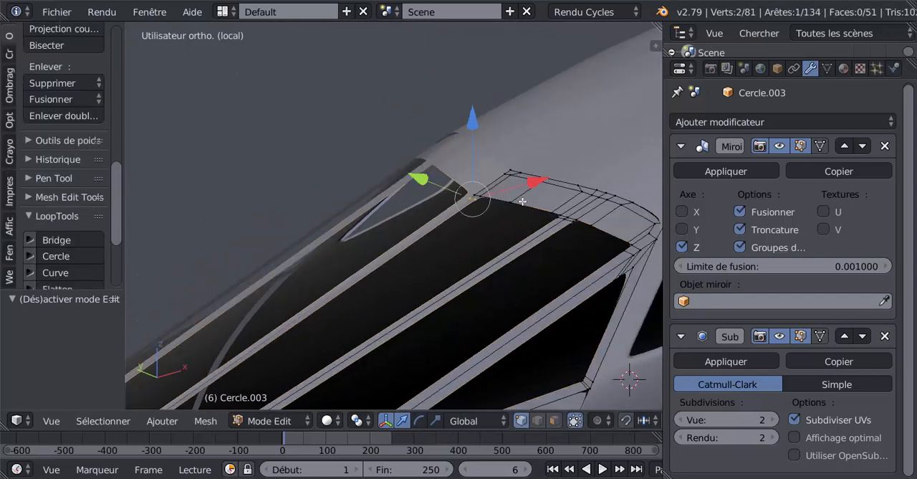
middle_click_drag(523, 200, 442, 280)
key("Tab")
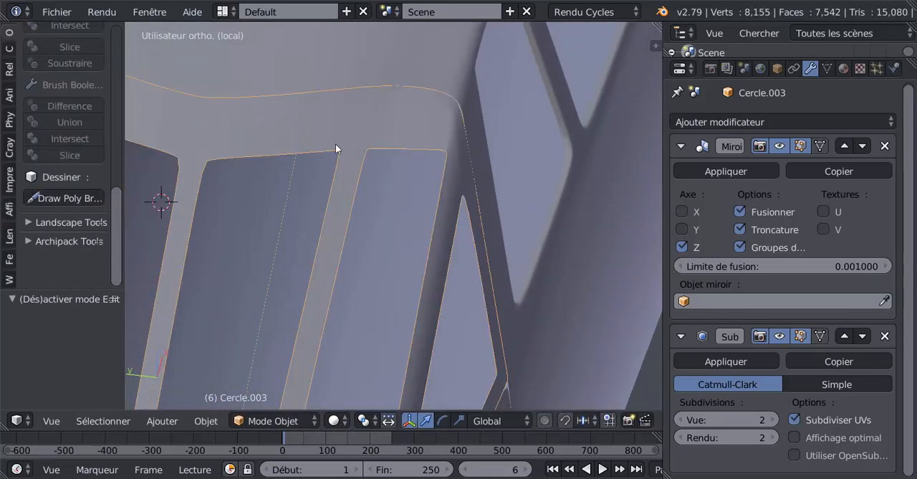
middle_click_drag(378, 179, 465, 212)
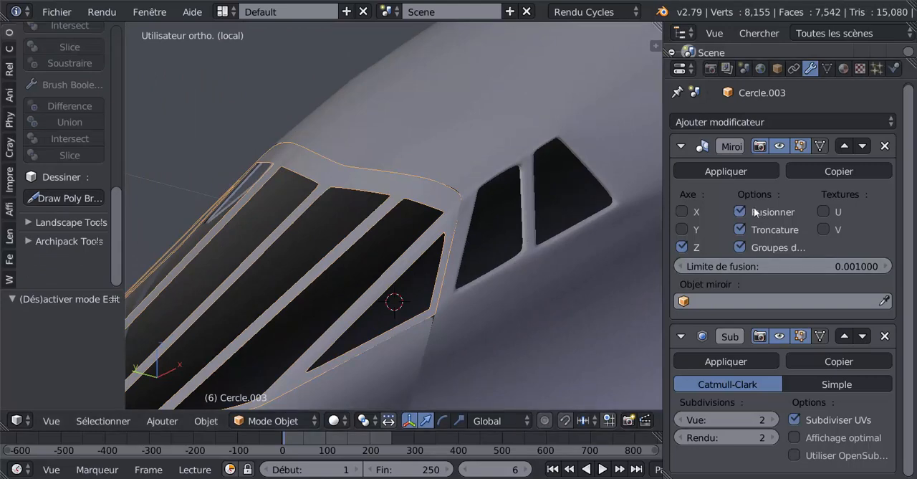
Apply the Mirror modifier to the windshield frame and open the full frame mesh in Edit Mode.
left_click(733, 167)
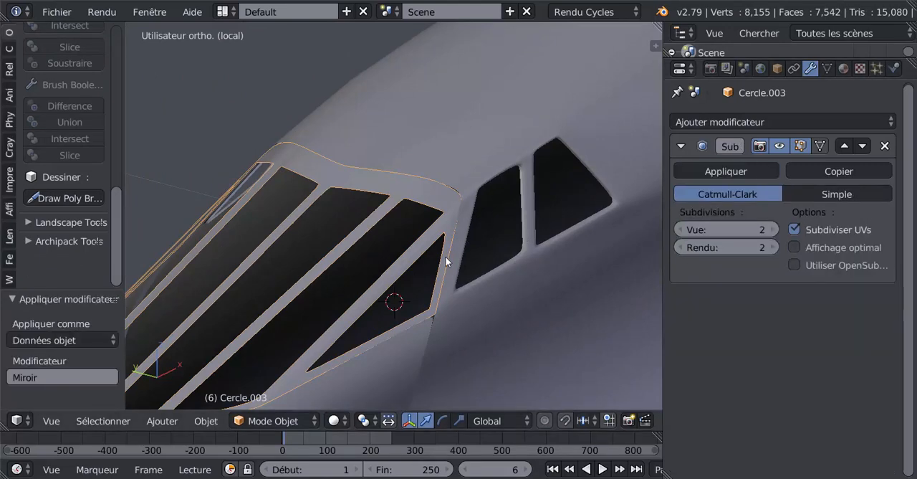
key("Tab")
scroll(373, 229, "down", 3)
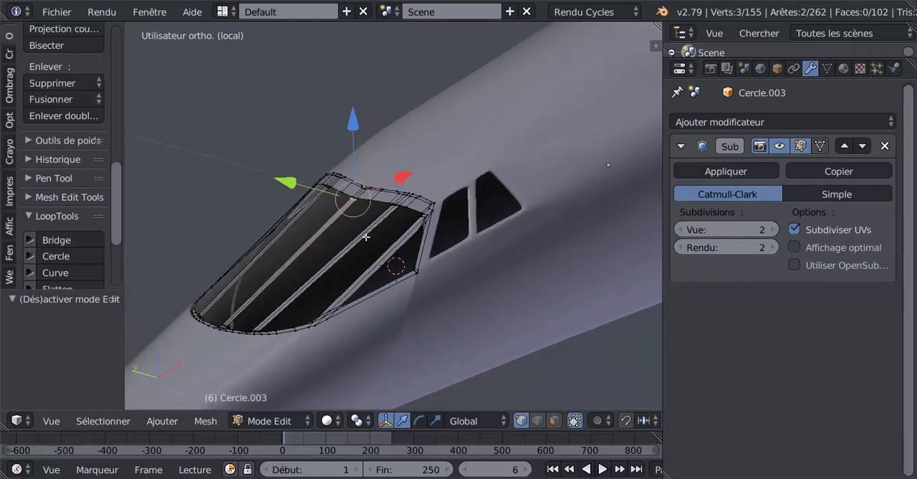
Solidify all faces of the windshield frame with a thickness of 0.02.
key("a")
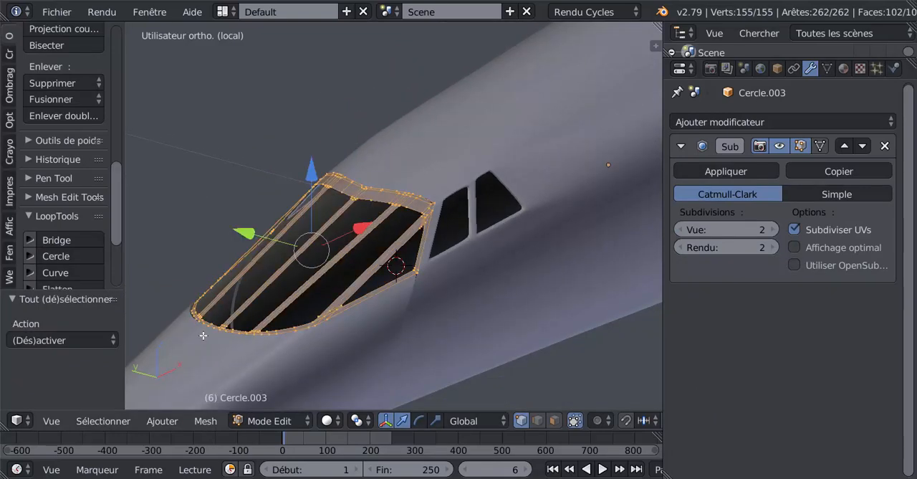
left_click(205, 421)
mouse_move(229, 174)
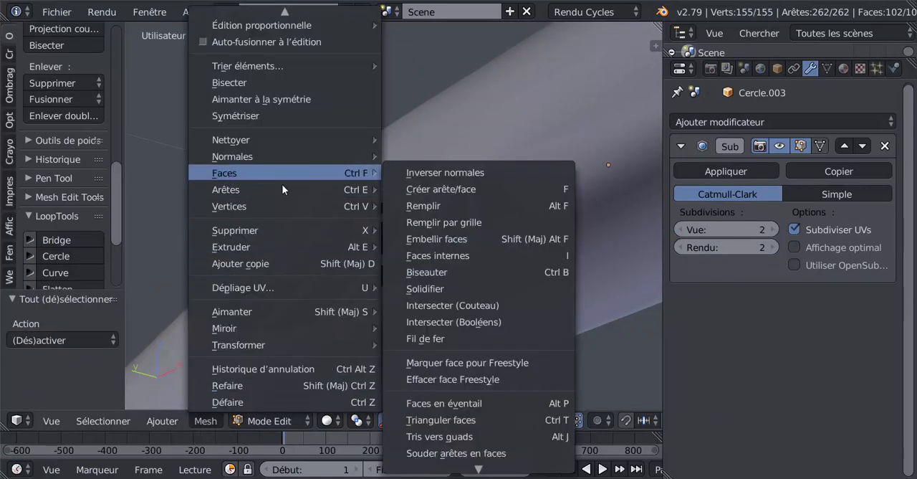
left_click(424, 288)
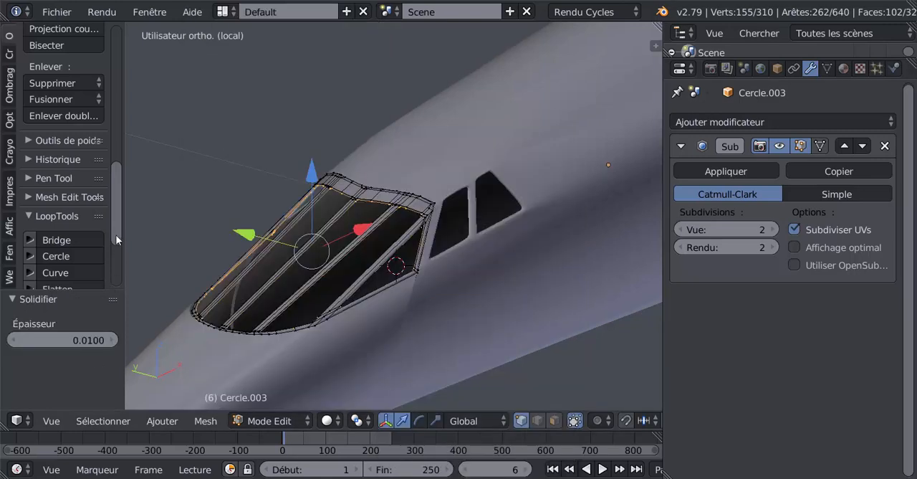
left_click(93, 339)
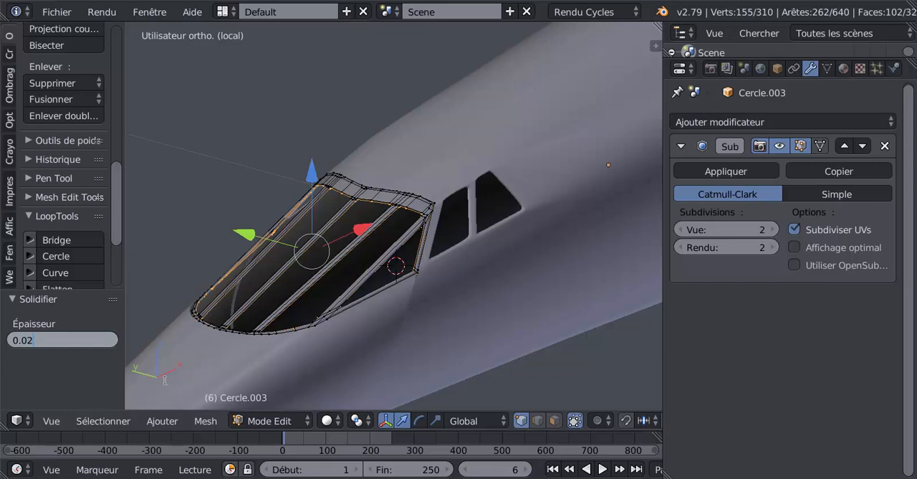
type("0.02")
key("Return")
scroll(364, 264, "up", 7)
key("Tab")
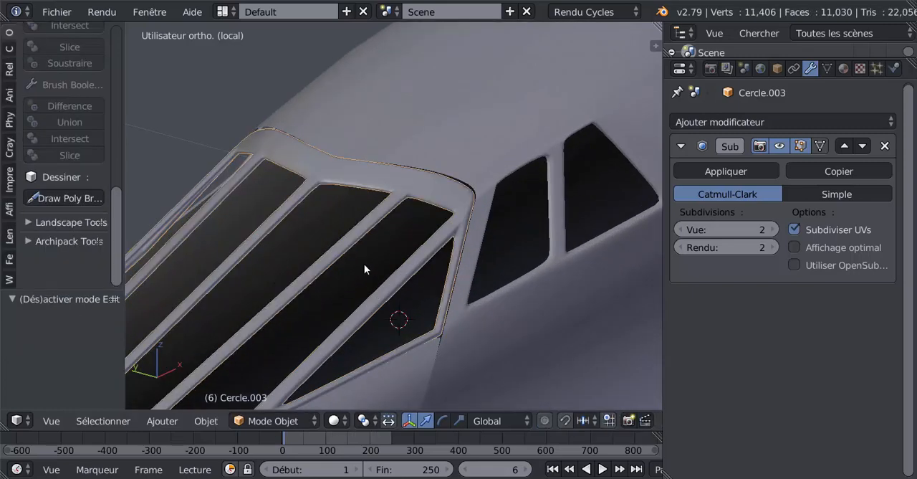
Add three centred loop cuts around the inner wall of the window opening nearest the upper side corner, and three around its neighbour.
key("Tab")
middle_click_drag(415, 255, 438, 243)
key("ctrl+r")
scroll(439, 240, "up", 2)
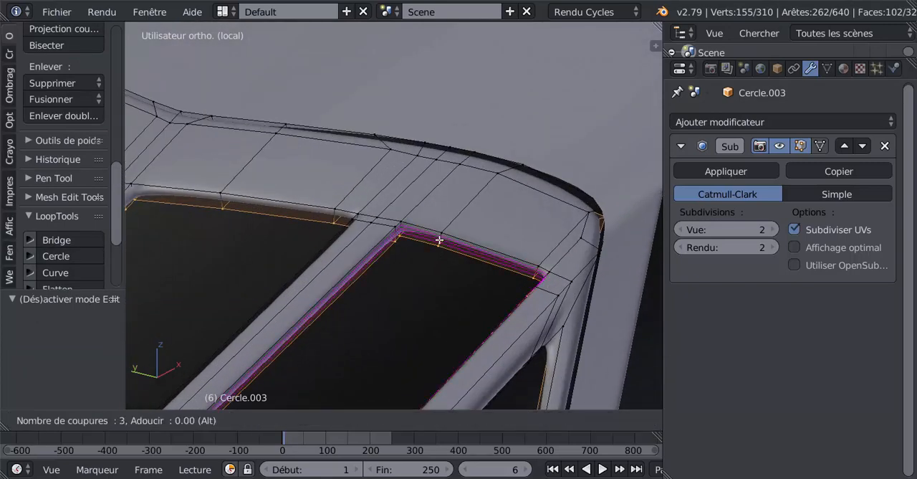
left_click(440, 240)
right_click(440, 240)
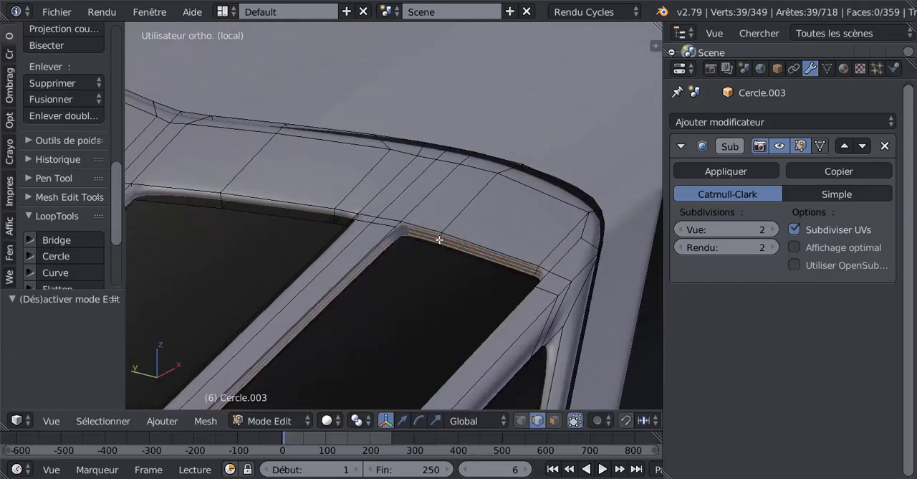
key("ctrl+r")
left_click(334, 217)
right_click(334, 216)
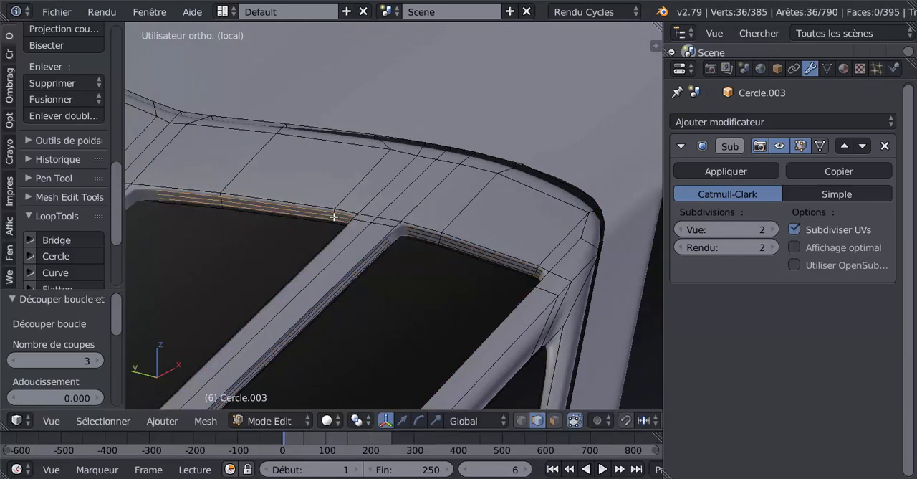
Add two evenly spaced loop cuts lengthwise along the frame's upper strip and around its side corner.
key("ctrl+r")
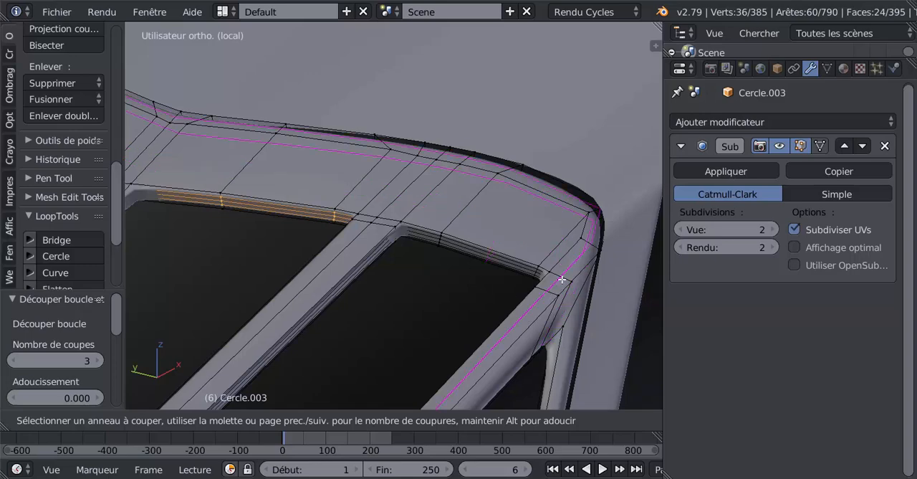
scroll(480, 209, "up", 1)
left_click(480, 209)
right_click(480, 209)
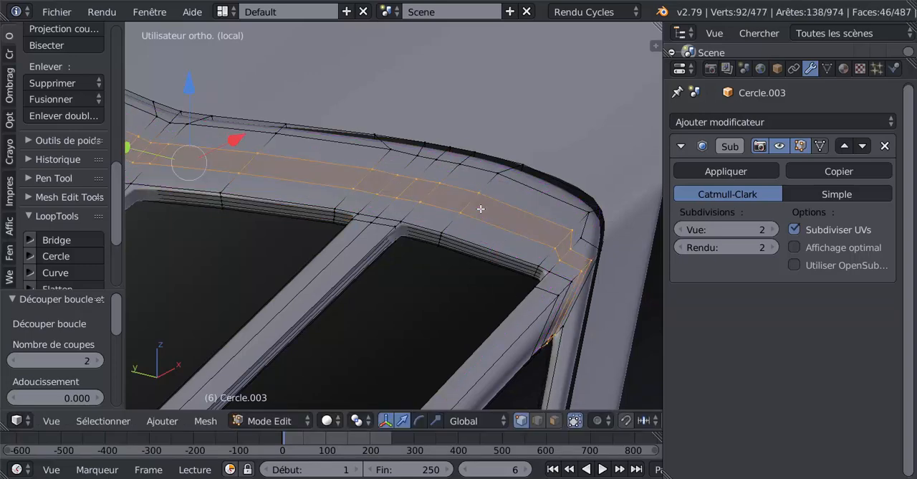
Examine the thickened windshield frame in Object and Edit Mode, checking the upper strip, side corner and bars from several angles.
key("Tab")
scroll(480, 219, "down", 4)
mouse_move(440, 322)
middle_mouse_down()
mouse_move(420, 316)
mouse_move(447, 320)
middle_mouse_up()
key("Tab")
scroll(421, 315, "down", 3)
key("Tab")
key("Tab")
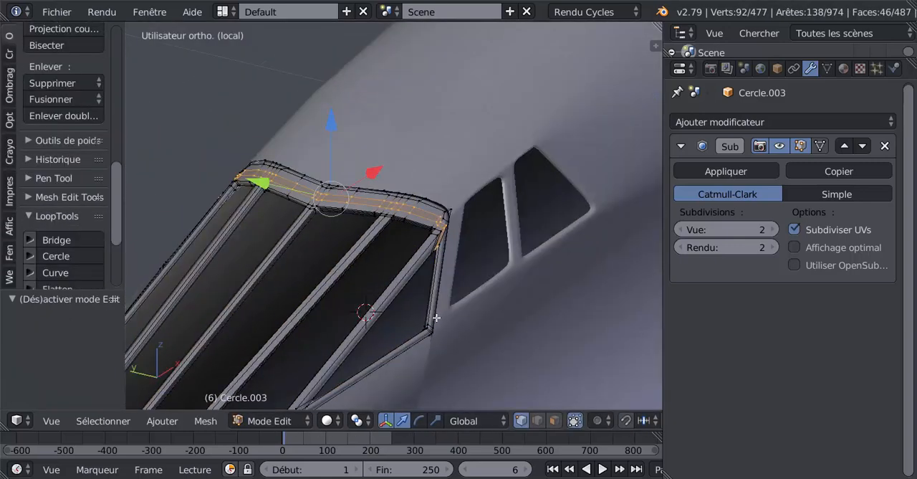
scroll(431, 317, "up", 2)
key("Tab")
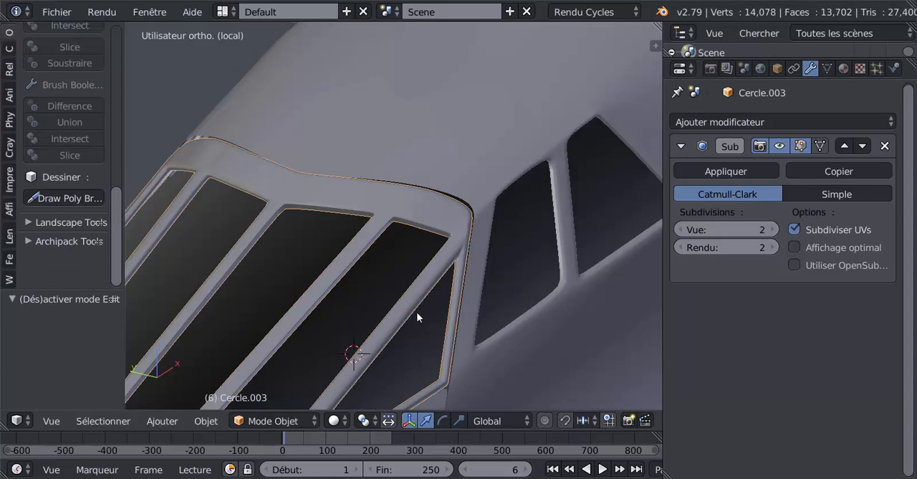
middle_click_drag(416, 312, 381, 362)
key("Tab")
key("Tab")
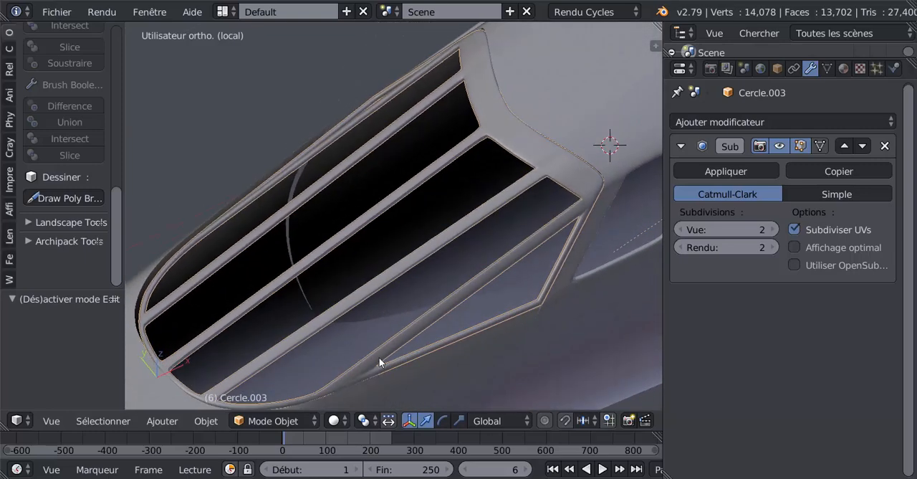
key("Tab")
scroll(553, 242, "up", 5)
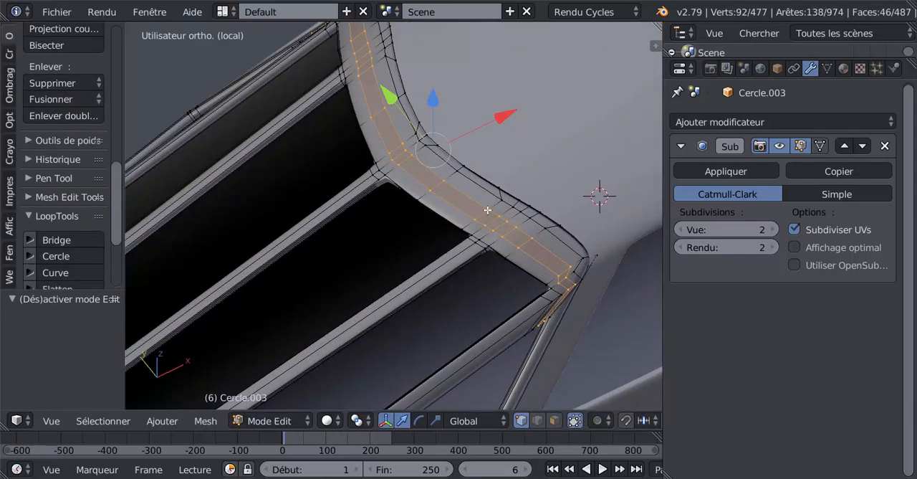
right_click(488, 210)
right_click(500, 217, "shift")
right_click(508, 221, "shift")
right_click(516, 227, "shift")
right_click(532, 232, "shift")
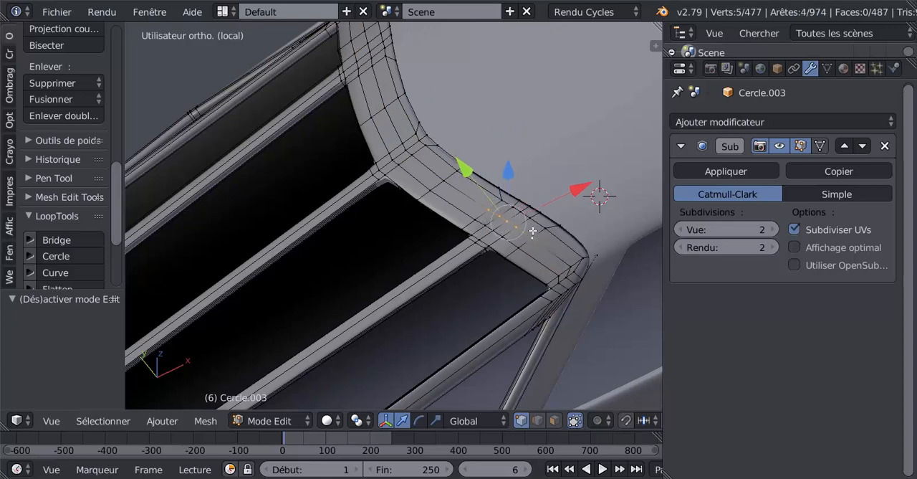
middle_click_drag(541, 253, 469, 266)
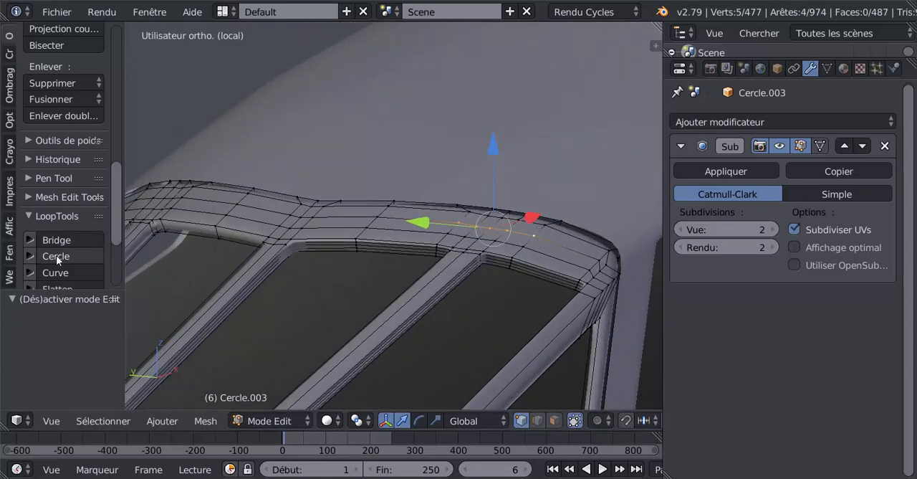
scroll(119, 197, "up", 2)
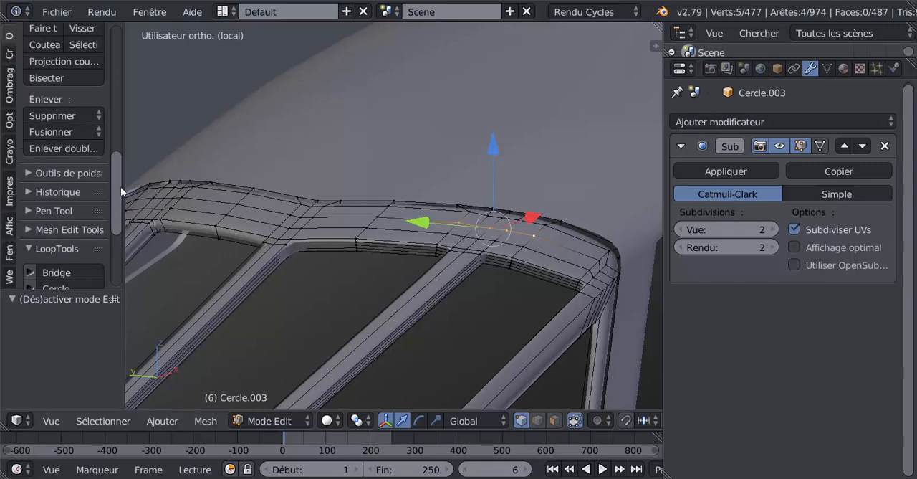
middle_click_drag(415, 251, 453, 253)
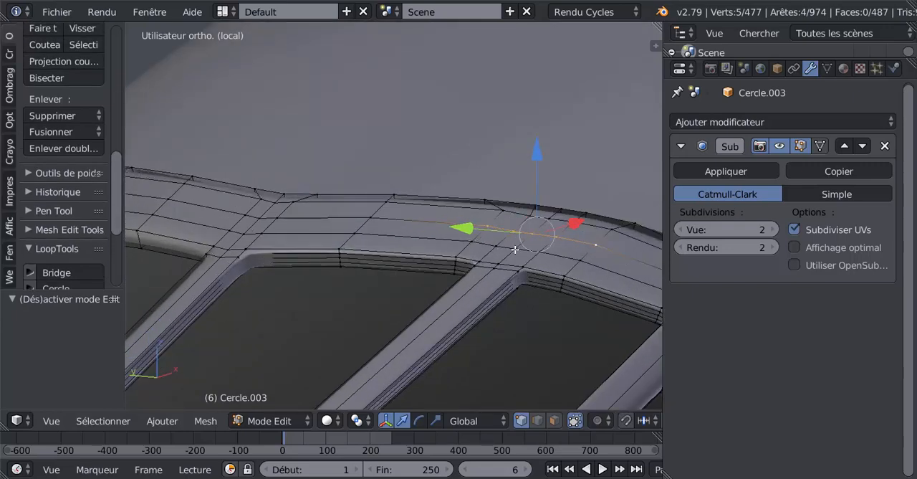
middle_click_drag(515, 248, 452, 247)
Fine-tune the heights of vertices on the upper strip above the bar junction, moving them by Z -0.000146 and 0.000106.
right_click(450, 244)
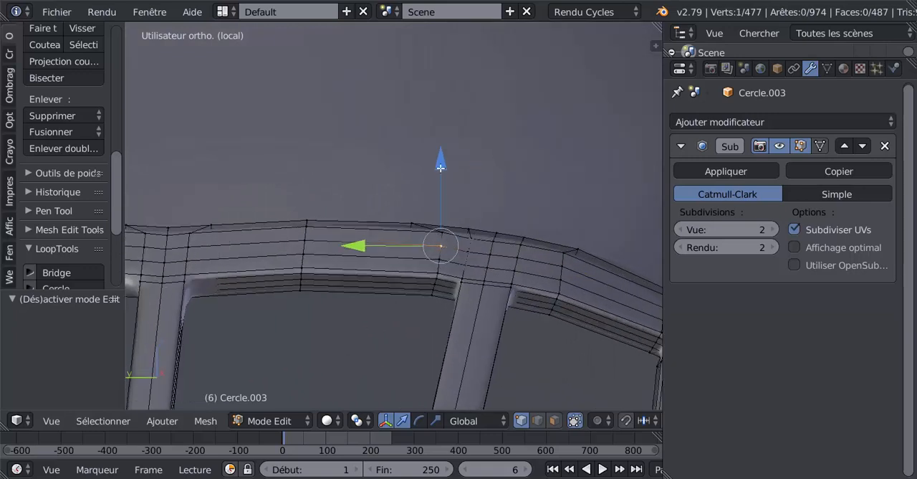
left_click_drag(441, 165, 442, 184)
middle_click_drag(499, 257, 360, 245)
right_click(404, 262)
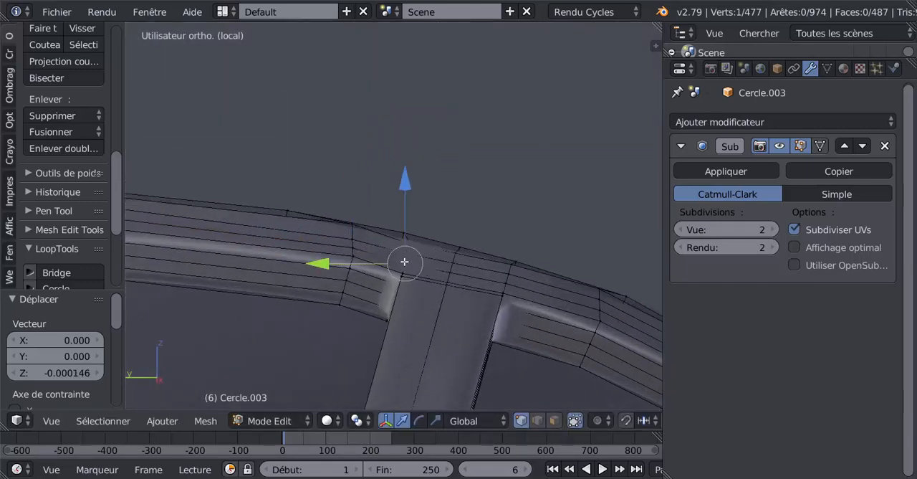
middle_click_drag(432, 240, 372, 316)
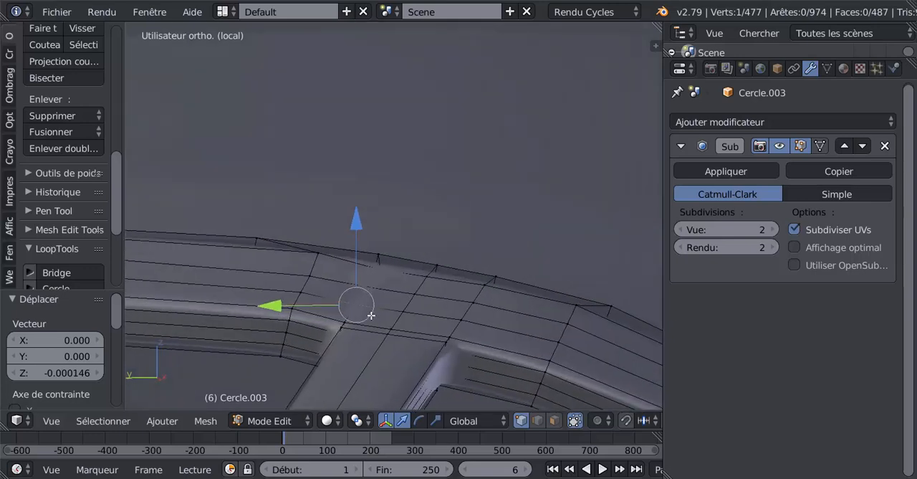
left_click(359, 223)
left_click_drag(359, 223, 362, 224)
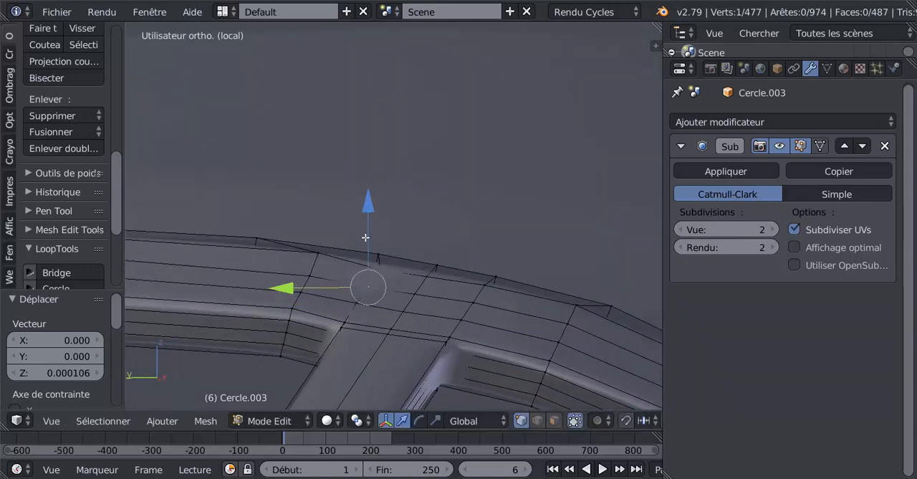
left_click_drag(368, 195, 369, 212)
Smooth the strip's vertex rows above the bar by shifting three vertices along Z by 0.00025, -0.000353 and 0.000106.
right_click(355, 302)
middle_click_drag(401, 294, 395, 307)
right_click(373, 285)
left_click_drag(370, 206, 372, 200)
right_click(310, 273)
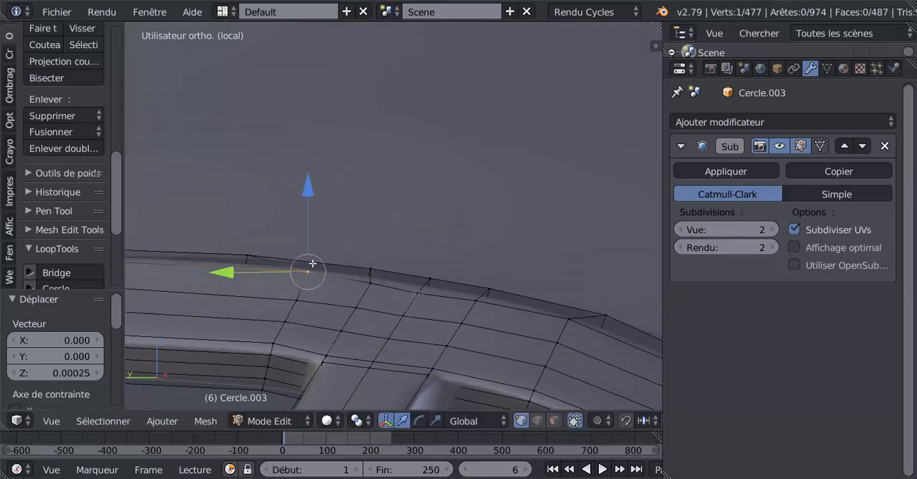
mouse_move(313, 189)
left_mouse_down()
mouse_move(315, 205)
mouse_move(321, 195)
left_mouse_up()
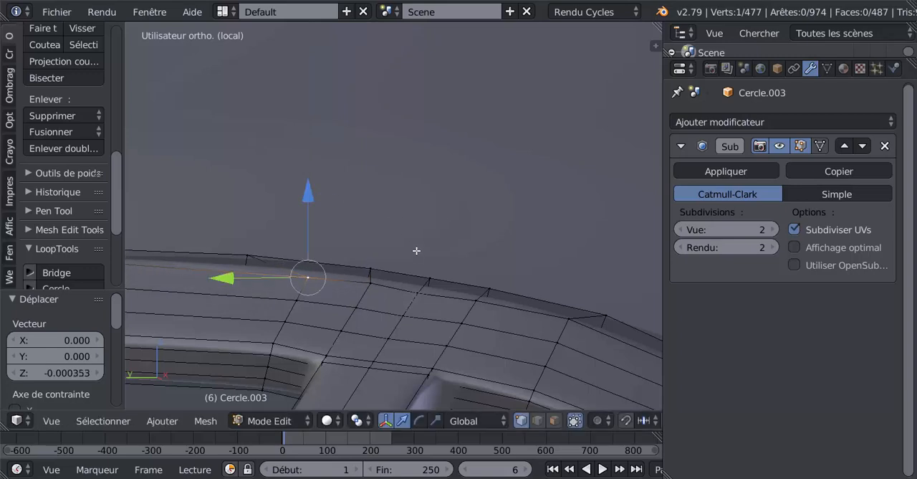
right_click(422, 292)
mouse_move(419, 207)
left_mouse_down()
mouse_move(423, 217)
mouse_move(430, 207)
left_mouse_up()
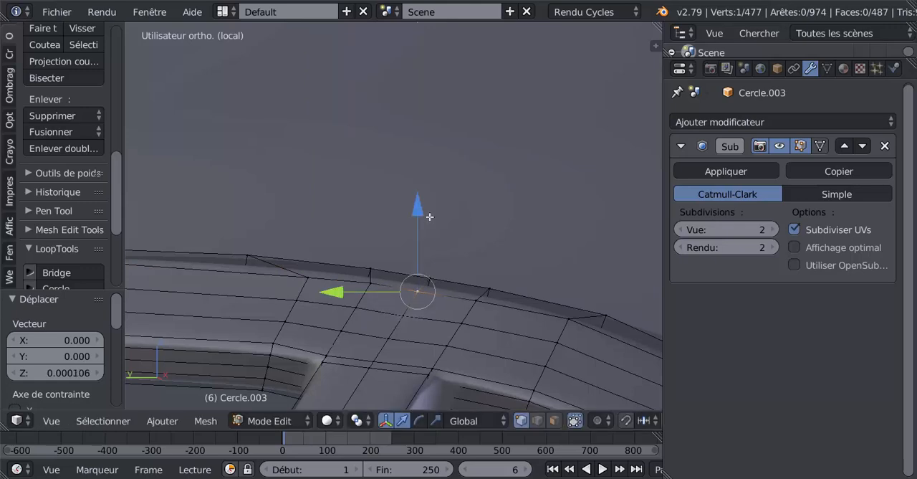
Examine the adjusted upper strip in Object and Edit Mode, checking the surface smoothness from the front and the side.
scroll(430, 220, "down", 3)
key("Tab")
middle_click_drag(453, 258, 442, 292)
key("Tab")
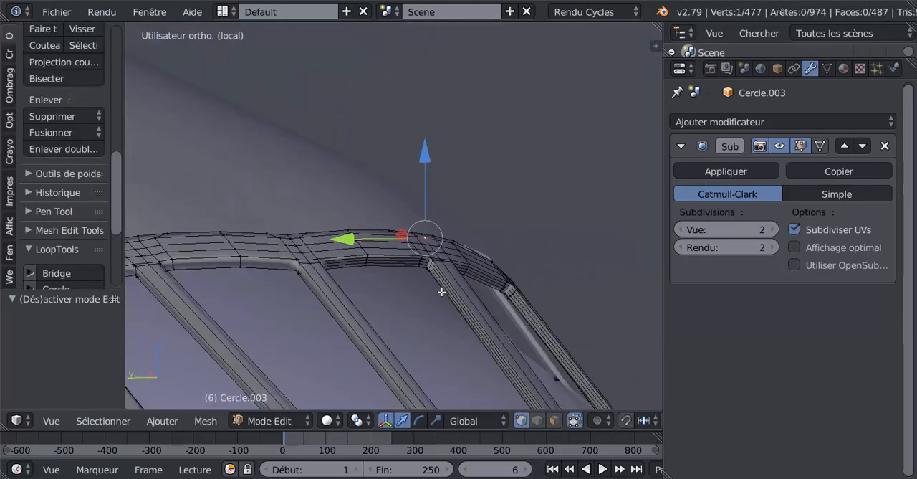
key("Tab")
middle_click_drag(359, 280, 446, 293)
key("Tab")
key("Tab")
scroll(339, 321, "down", 4)
scroll(375, 270, "up", 4)
key("Tab")
right_click(397, 284)
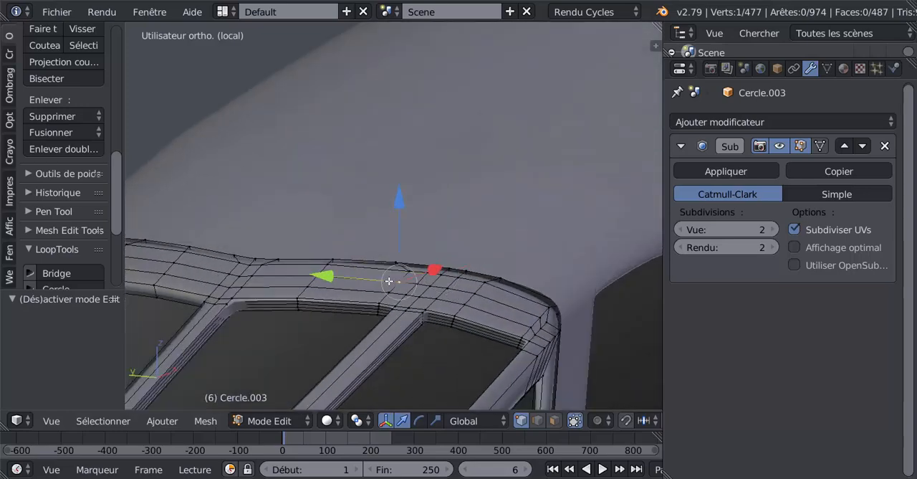
right_click(413, 283, "shift")
right_click(429, 285, "shift")
right_click(451, 290, "shift")
right_click(478, 289, "shift")
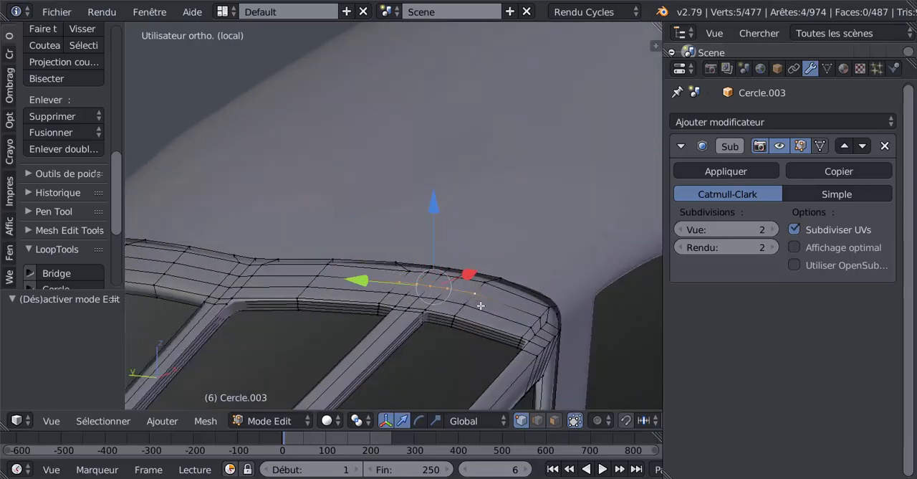
middle_click_drag(480, 305, 387, 288)
Slightly adjust the height of the upper strip's vertex directly above the bar junction along Z.
right_click(387, 283)
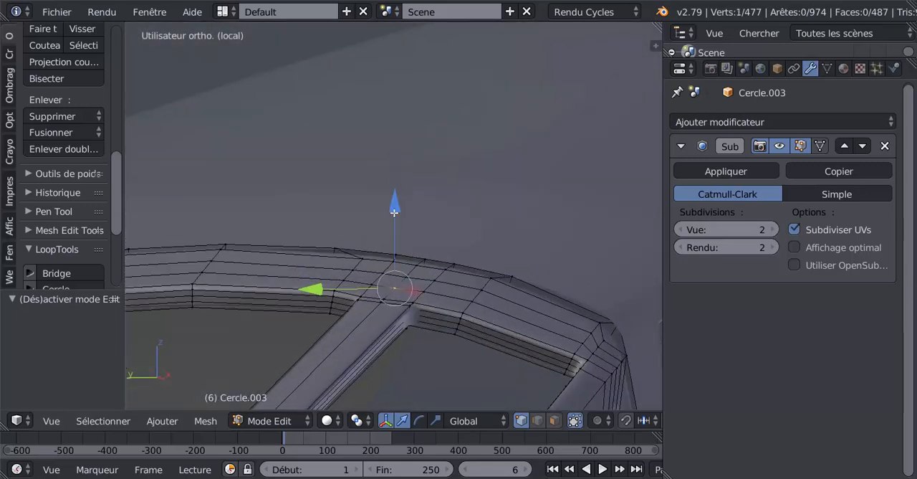
left_click_drag(394, 212, 375, 208)
left_click(372, 276)
Examine the upper strip and its bar junction in Object and Edit Mode, from above and along the fuselage edge.
key("Tab")
middle_click_drag(423, 276, 280, 398)
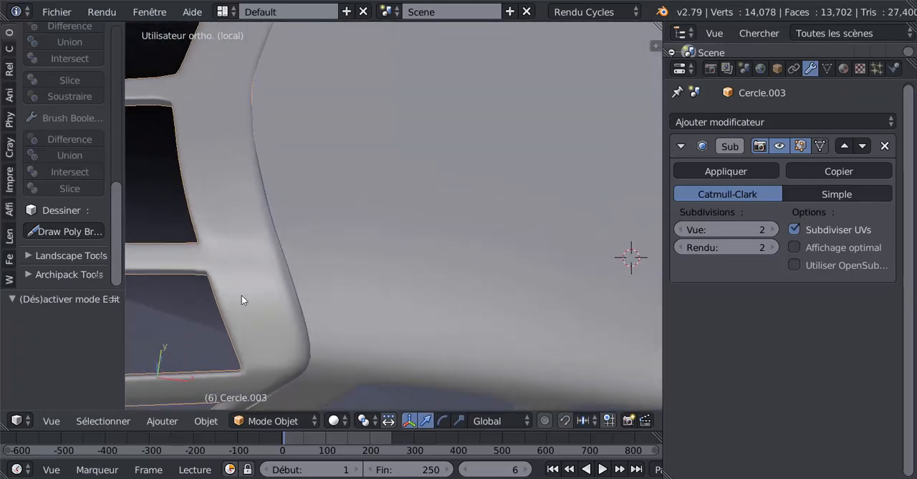
key("Tab")
key("Tab")
key("Tab")
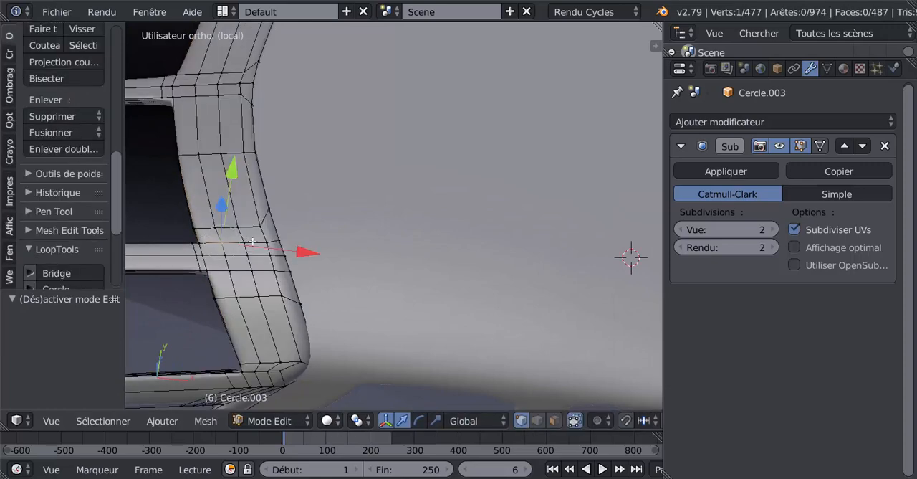
middle_click_drag(253, 242, 348, 202, "shift")
Relax the five-vertex row of the frame's upper strip just above the bar junction with LoopTools Relax, using cubic interpolation and 1 iteration.
key("Tab")
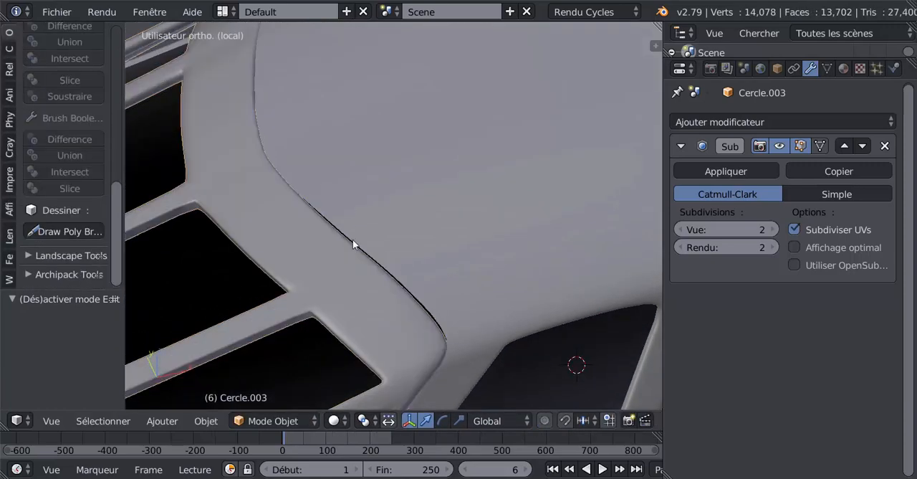
middle_click_drag(352, 240, 392, 280)
key("Tab")
right_click(344, 280)
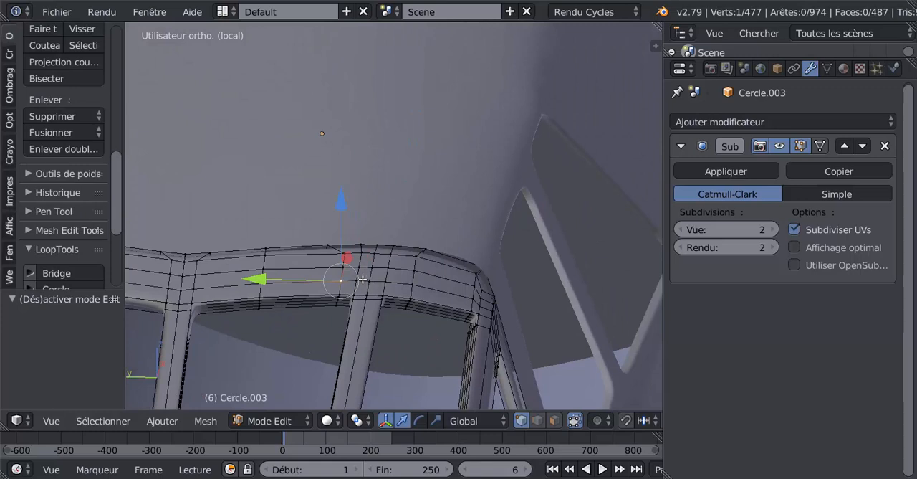
right_click(354, 279, "shift")
right_click(368, 280, "shift")
right_click(381, 280, "shift")
right_click(409, 285, "shift")
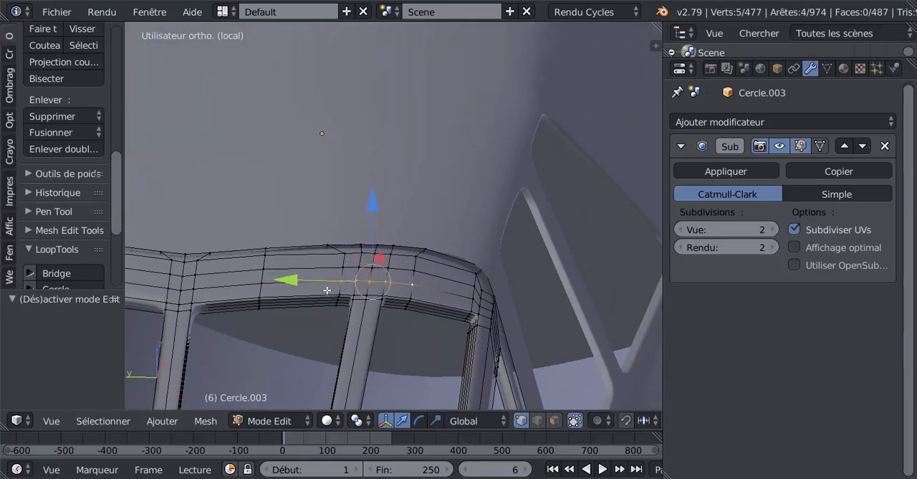
left_click_drag(114, 216, 120, 260)
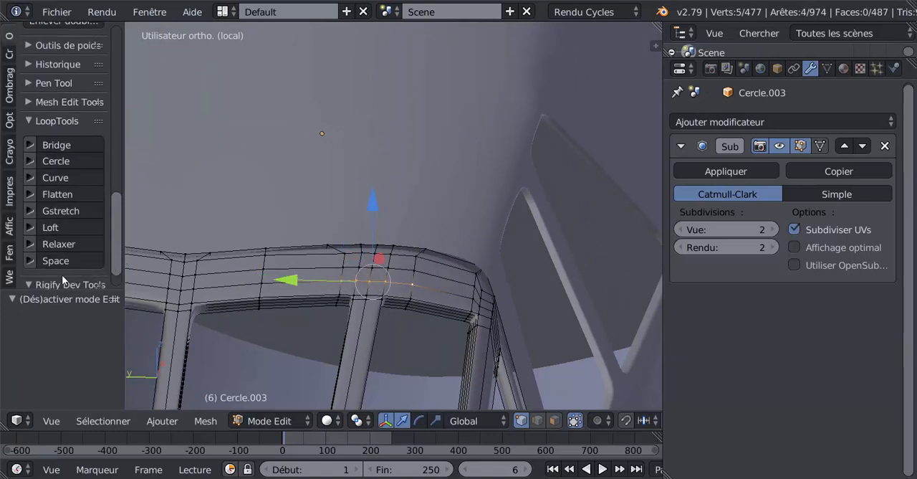
left_click(60, 244)
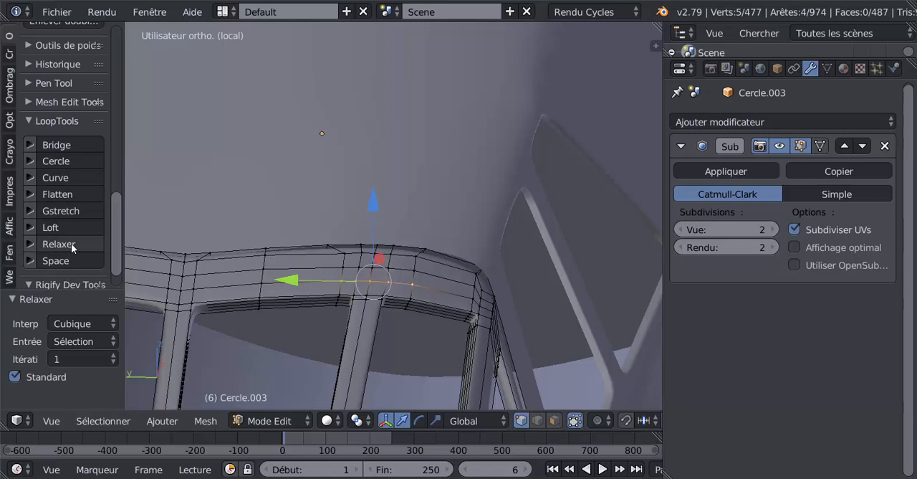
Relax the next two five-vertex rows higher up on the strip with the same LoopTools Relax settings.
right_click(349, 264)
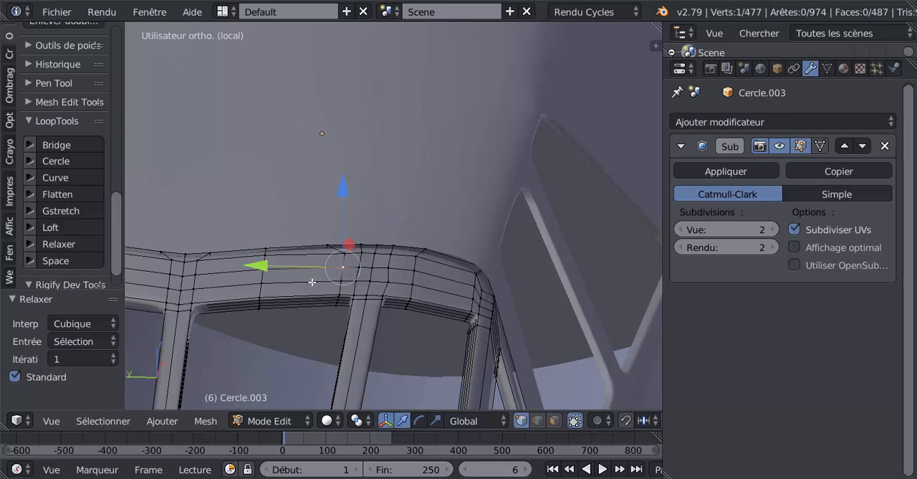
right_click(419, 270, "ctrl")
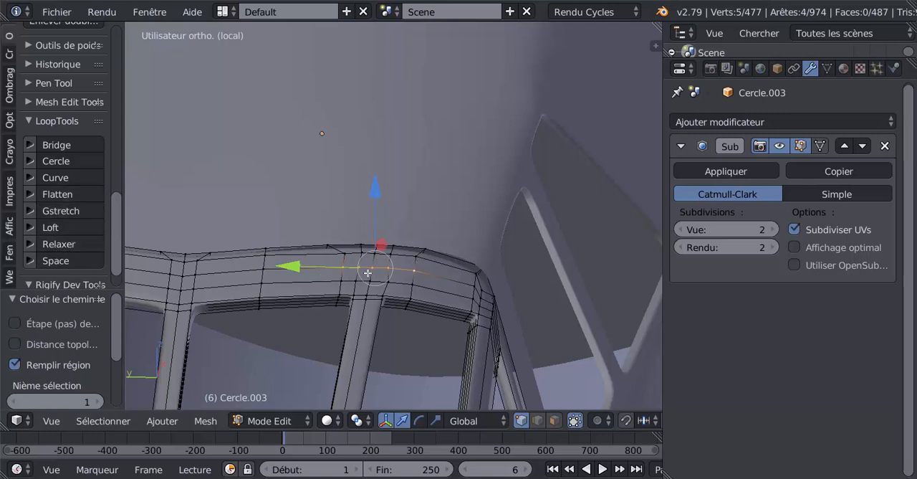
left_click(62, 243)
right_click(347, 254)
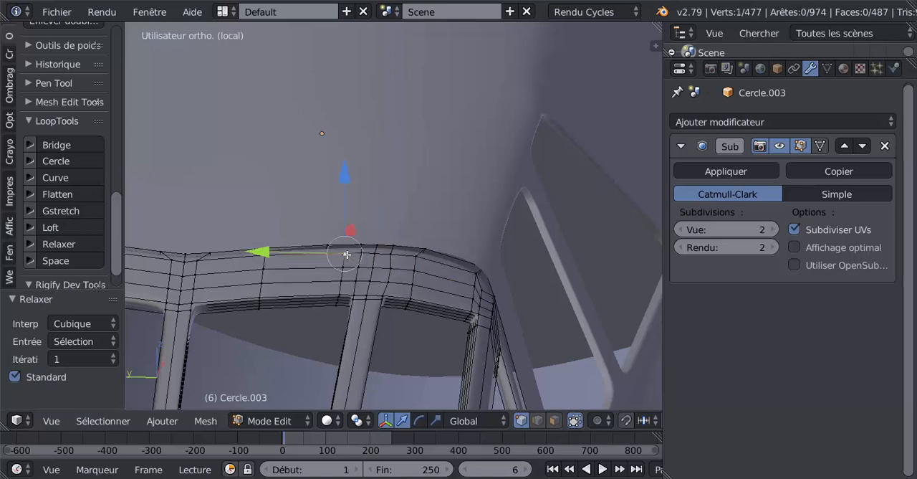
right_click(416, 258, "ctrl")
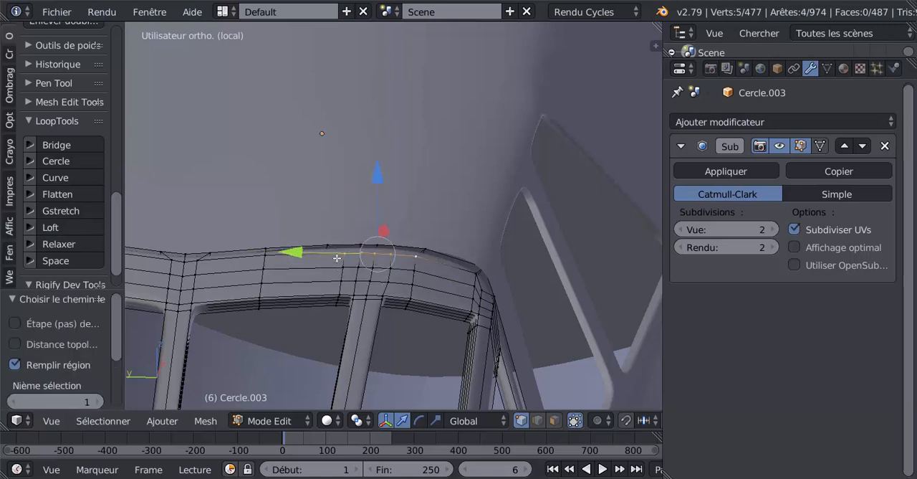
left_click(62, 244)
Examine the relaxed strip's vertex rows and surface smoothness in Object and Edit Mode, from close up and from the fuselage side.
right_click(345, 259)
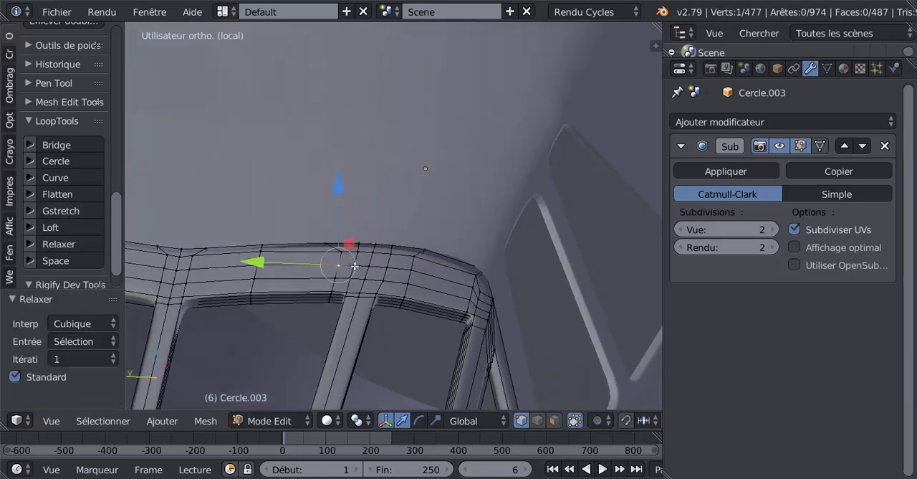
right_click(377, 267)
right_click(343, 265, "ctrl")
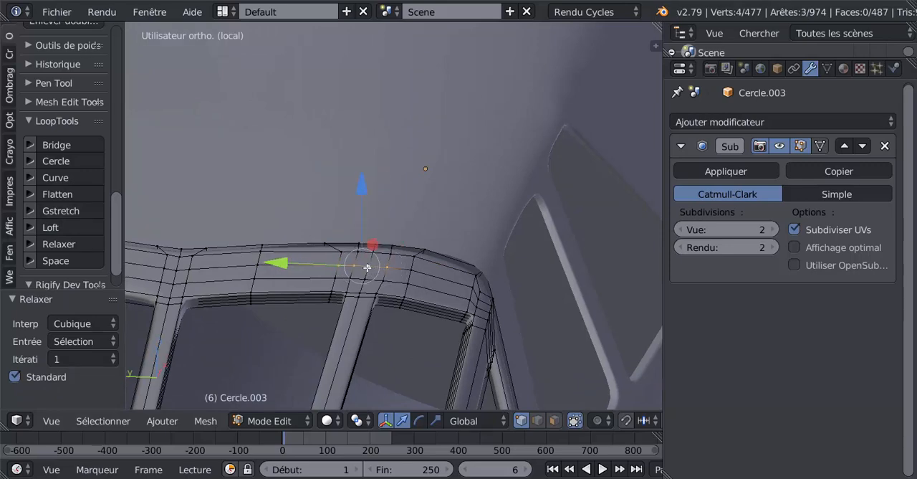
right_click(408, 269, "ctrl")
right_click(393, 279)
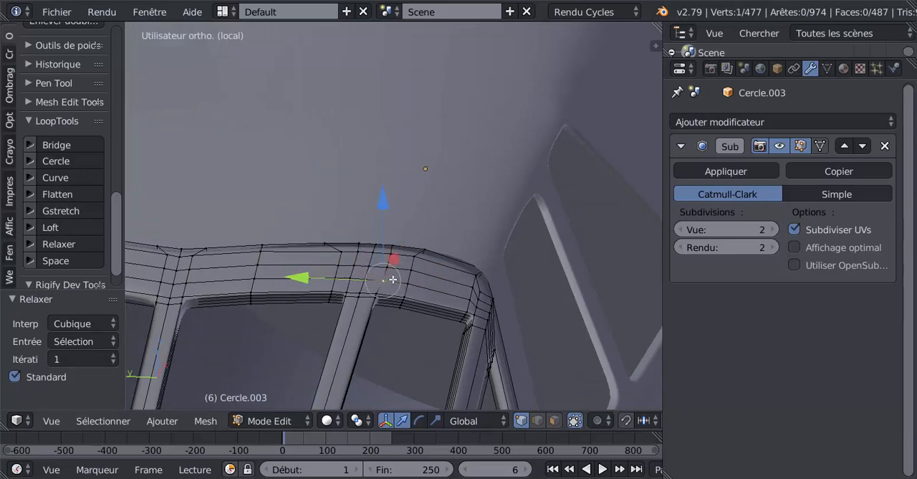
key("Tab")
middle_click_drag(306, 286, 287, 274)
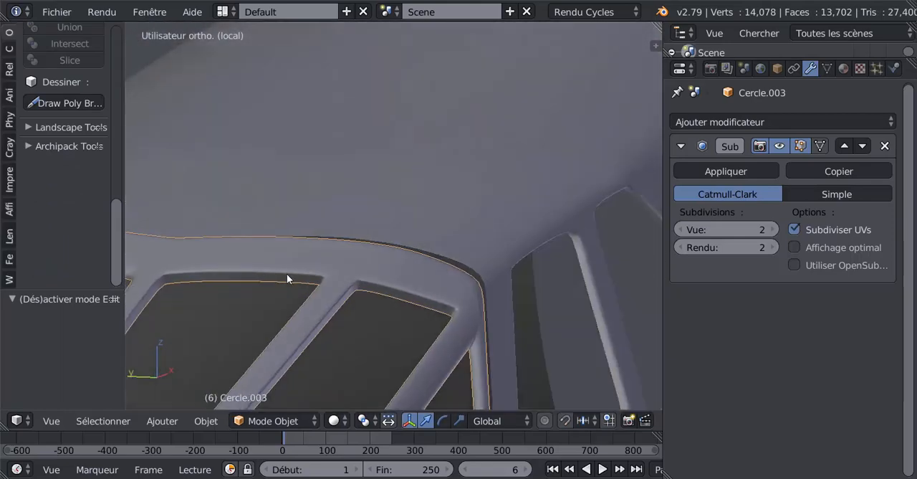
key("Tab")
middle_click_drag(358, 283, 343, 254)
middle_click_drag(323, 288, 397, 259)
key("Tab")
scroll(397, 259, "down", 3)
key("Tab")
scroll(374, 286, "down", 2)
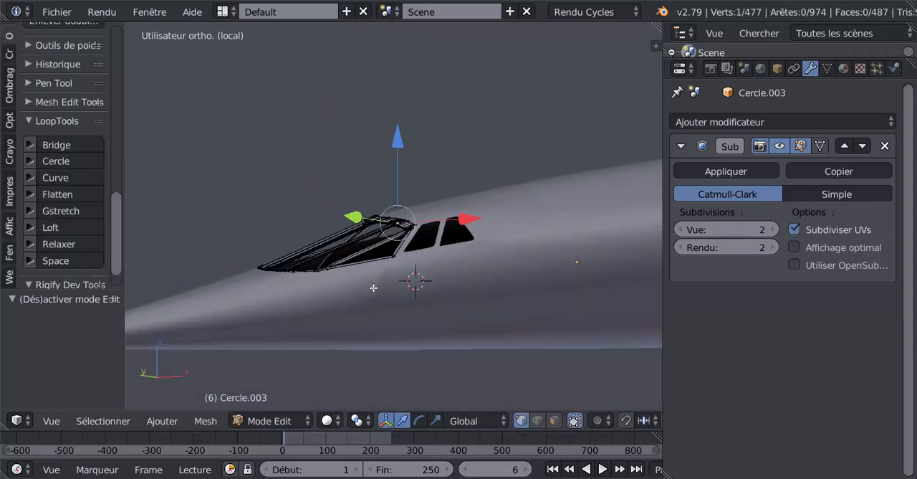
Open the nose section in front of the windshield, Cercle.004, for mesh editing and show it in front orthographic view.
key("Tab")
middle_click_drag(390, 295, 306, 319)
right_click(393, 301)
key("Tab")
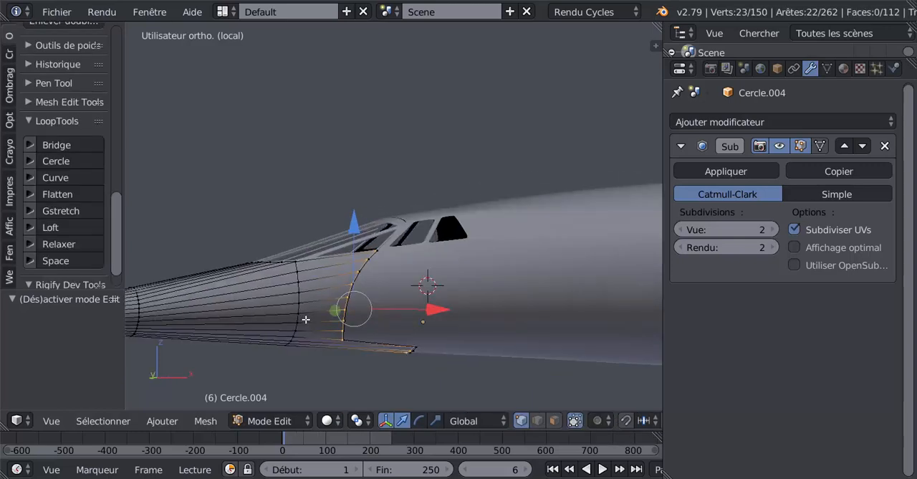
middle_click_drag(208, 275, 362, 274)
key("KP_1")
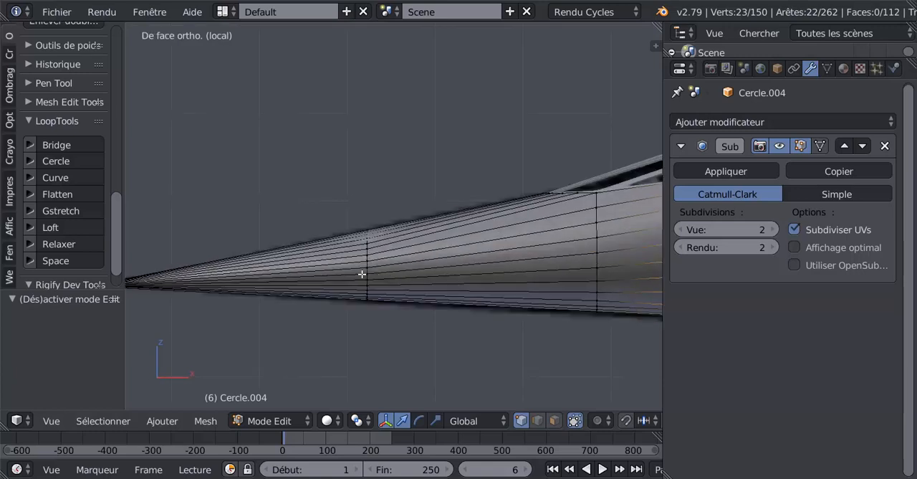
middle_click_drag(441, 266, 516, 260, "shift")
scroll(452, 294, "up", 2)
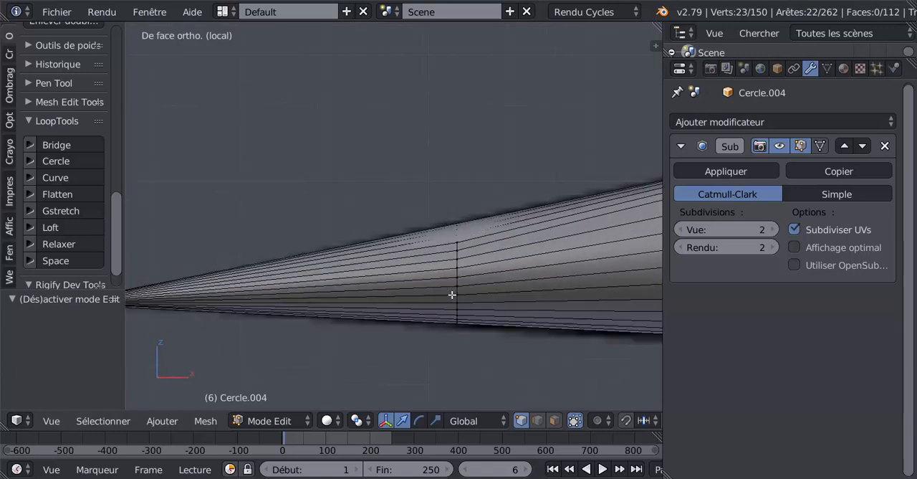
scroll(465, 292, "up", 2)
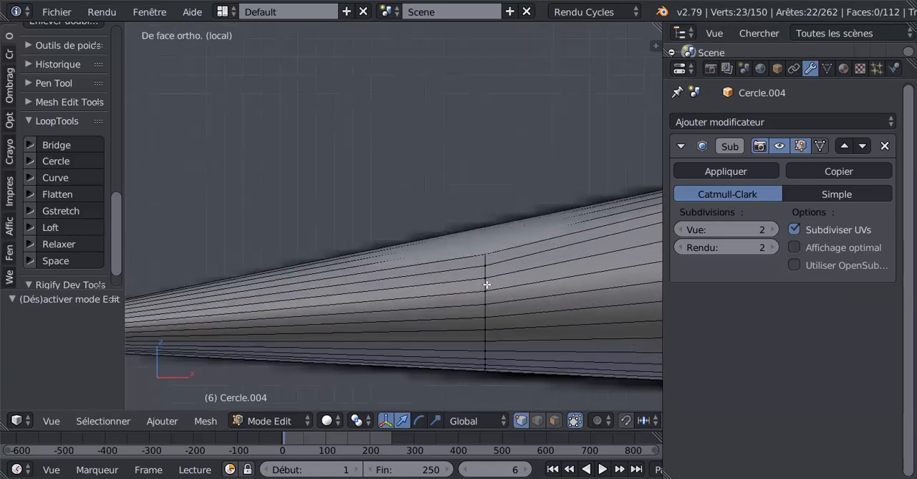
Try to rip the nose mesh along the edge loop midway between the tip and the windshield, keeping the edges in place.
right_click(487, 284, "alt")
scroll(444, 321, "down", 4)
middle_click_drag(436, 326, 510, 348)
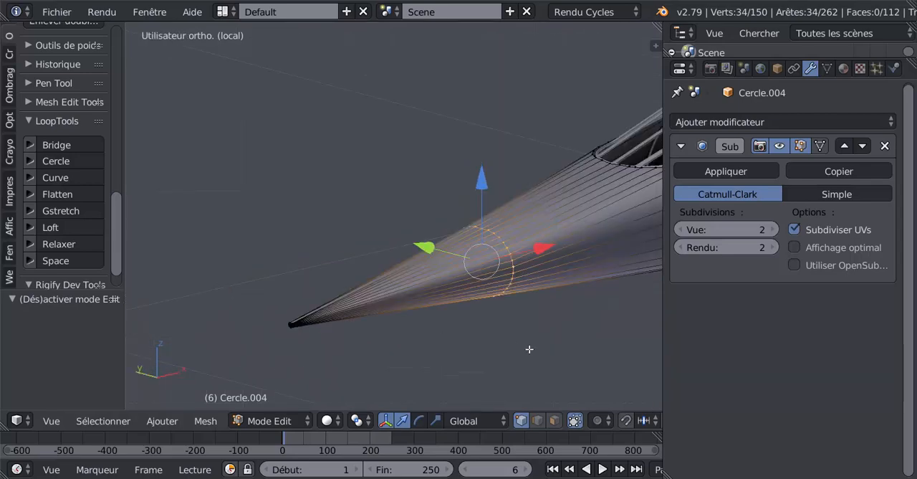
key("v")
right_click(532, 349)
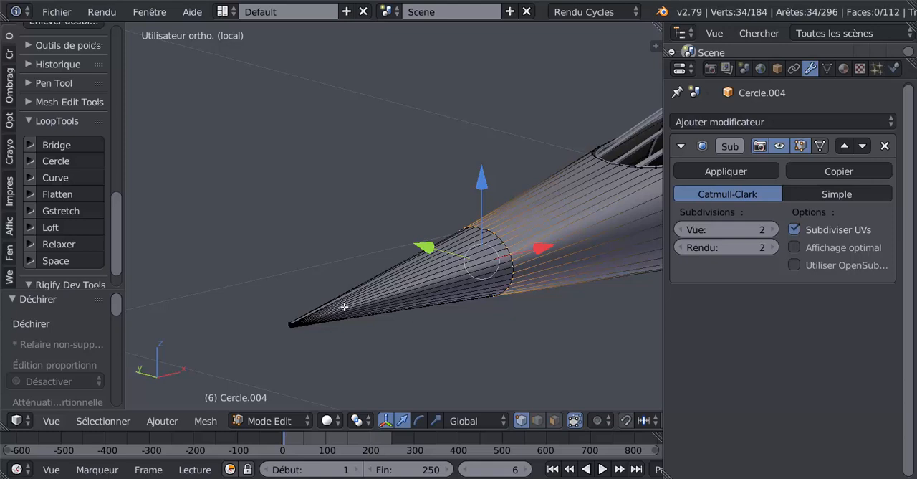
Select all linked faces of the detached nose tip in face select mode.
scroll(452, 273, "up", 2)
right_click(527, 254)
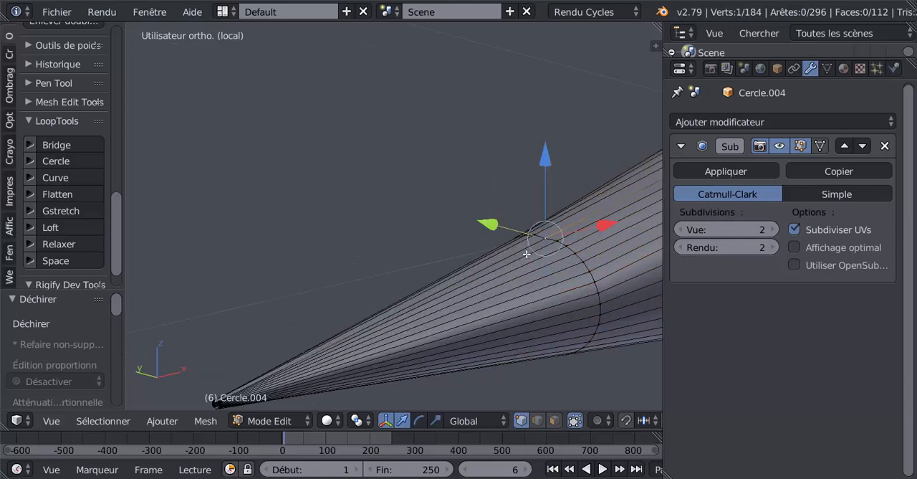
left_click(556, 424)
right_click(454, 360)
key("ctrl+l")
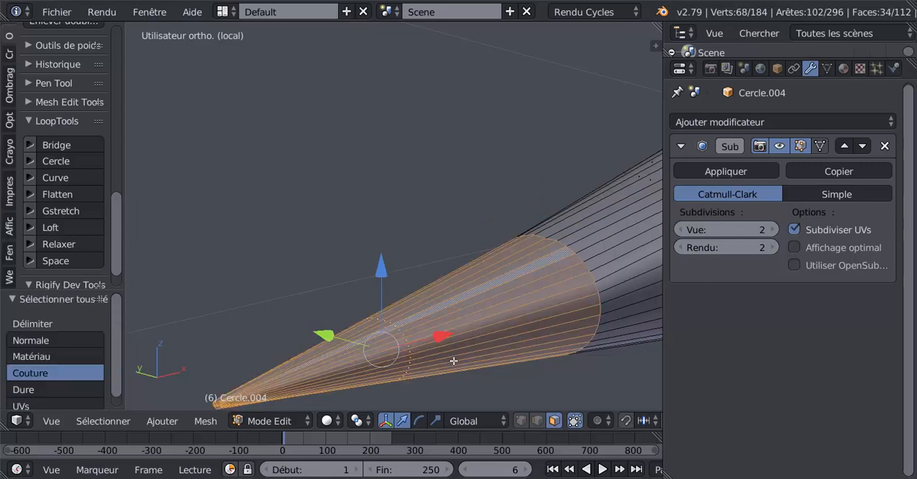
scroll(490, 313, "down", 4)
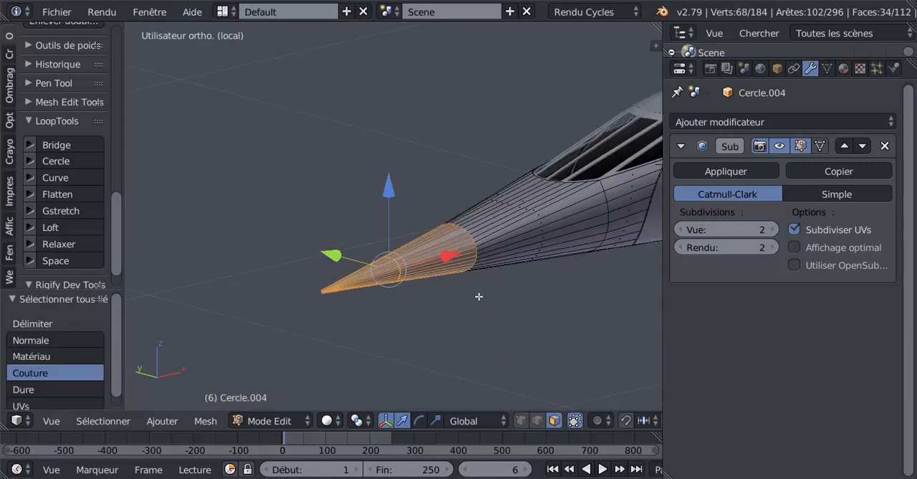
middle_click_drag(478, 296, 424, 308)
scroll(504, 289, "up", 5)
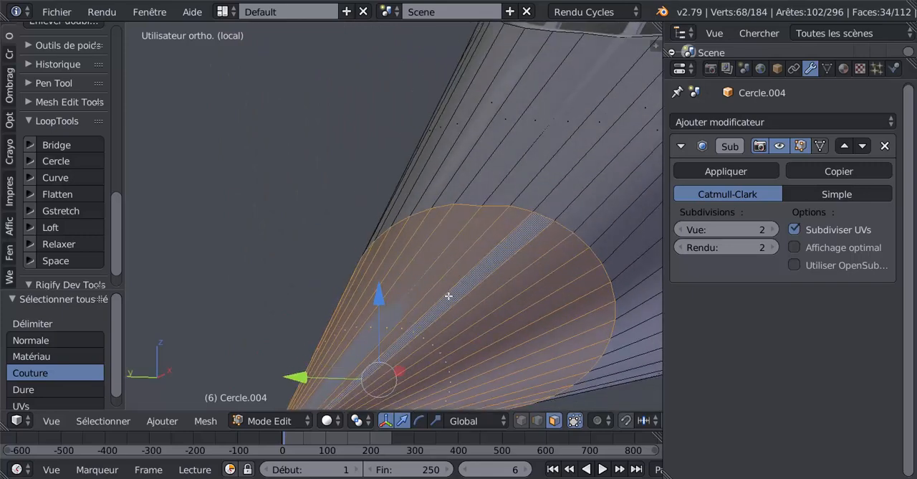
Undo the nose tip selections and the rip along the middle edge loop.
key("ctrl+z")
key("ctrl+z")
key("ctrl+z")
key("ctrl+z")
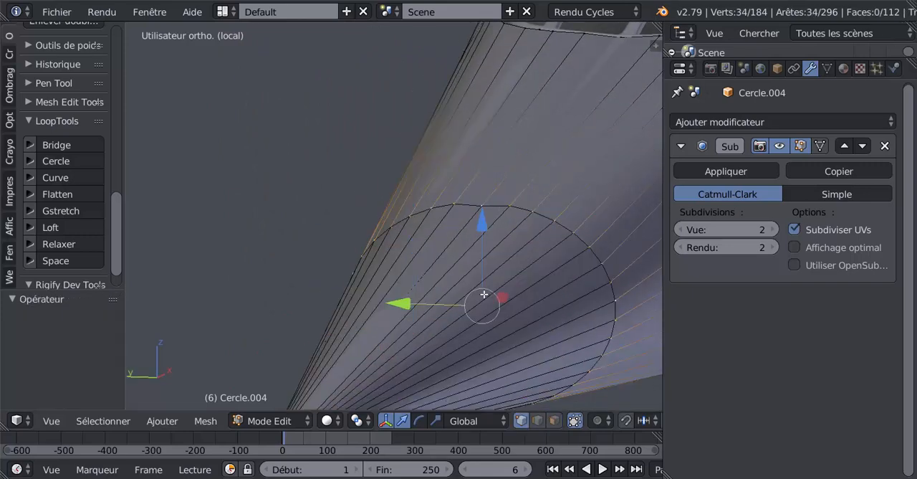
key("ctrl+z")
Reshape the small edge ring at the nose tip into a circle with LoopTools Circle, Best fit, and check the nose in Object Mode.
scroll(481, 295, "down", 3)
middle_click_drag(478, 294, 460, 229)
scroll(373, 246, "up", 3)
middle_click_drag(370, 248, 468, 207, "shift")
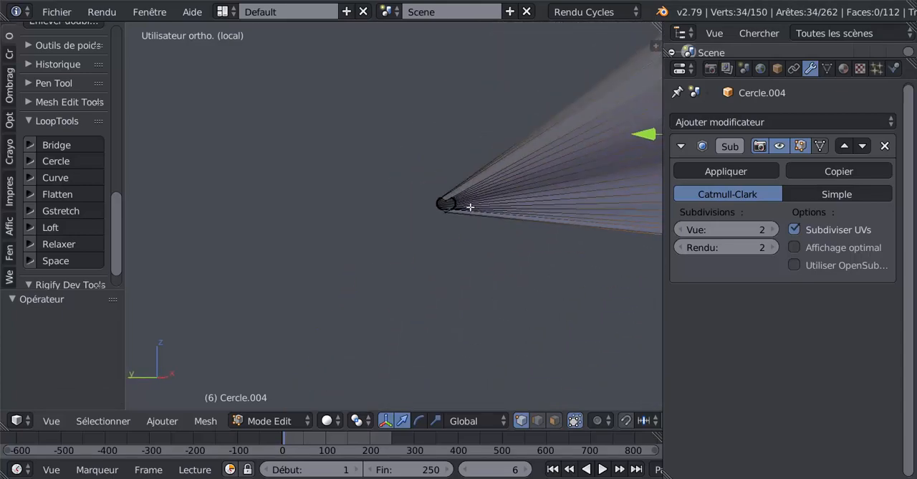
scroll(492, 197, "up", 3)
right_click(500, 193, "alt")
right_click(501, 192, "alt")
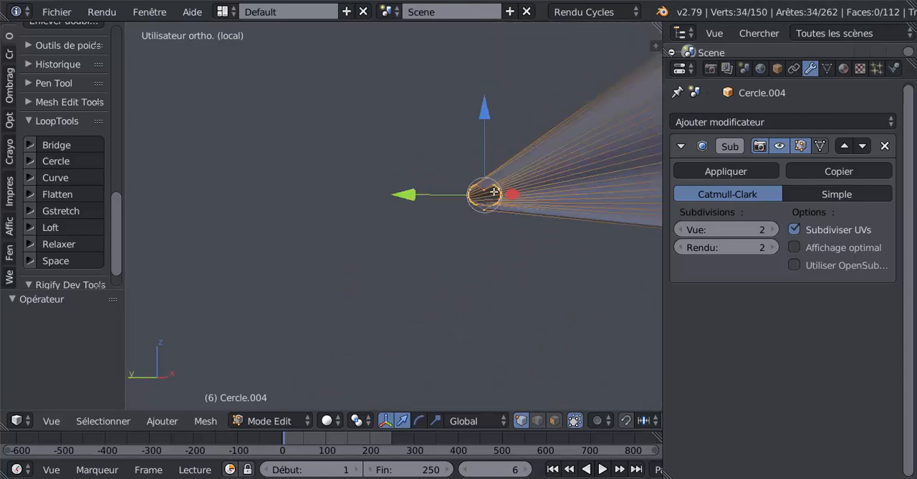
left_click(53, 162)
middle_click_drag(327, 188, 300, 195, "shift")
scroll(416, 253, "down", 3)
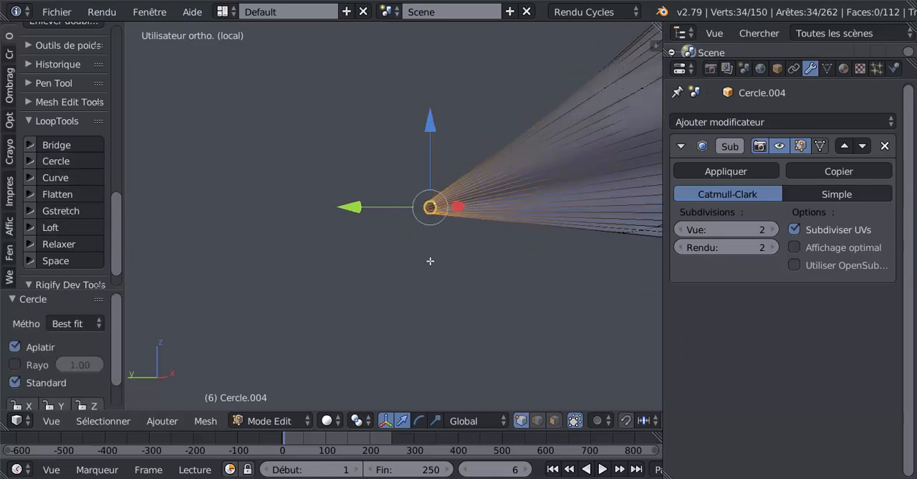
key("Tab")
scroll(429, 261, "down", 6)
middle_click_drag(429, 261, 489, 127)
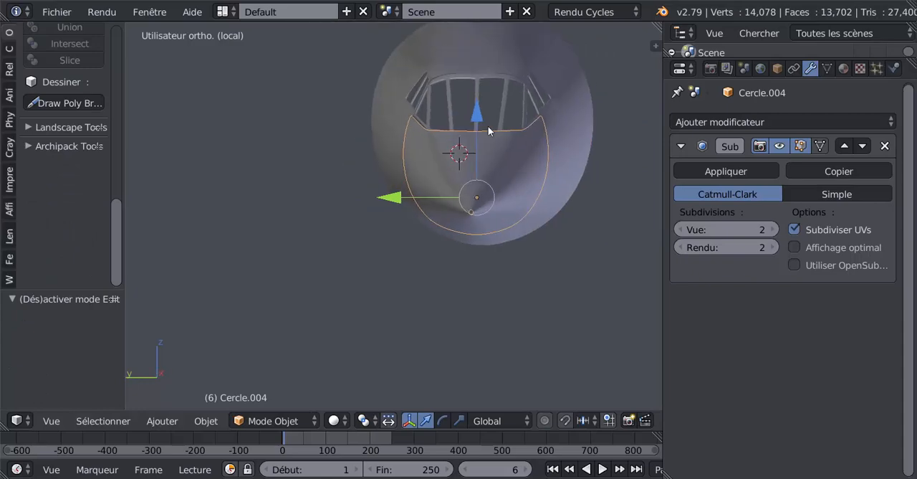
middle_click_drag(446, 242, 477, 228)
Rip the nose mesh along its middle edge loop in Edit Mode, leaving the split edges in place.
key("Tab")
right_click(478, 218, "alt")
right_click(477, 213, "alt")
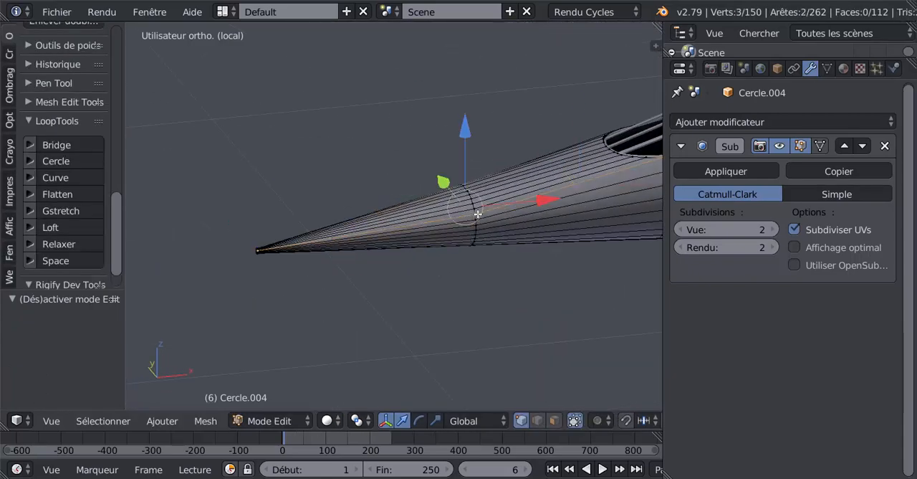
right_click(482, 241, "alt")
key("v")
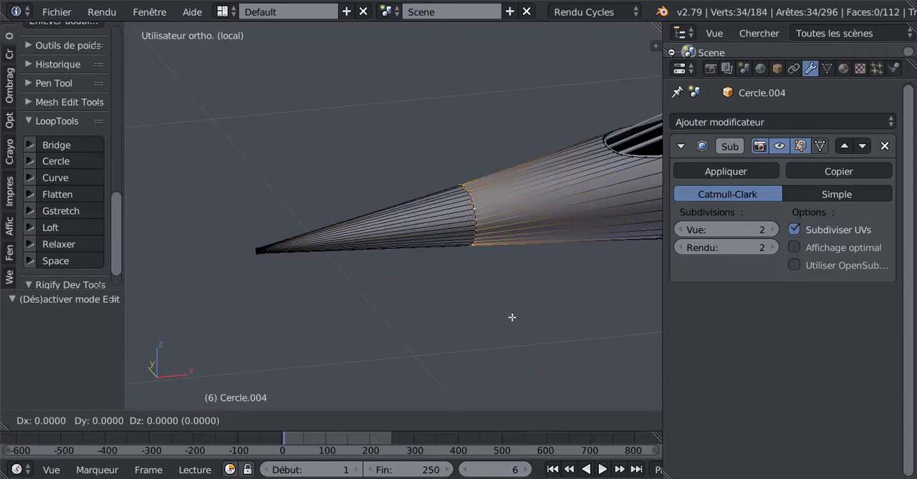
right_click(426, 245)
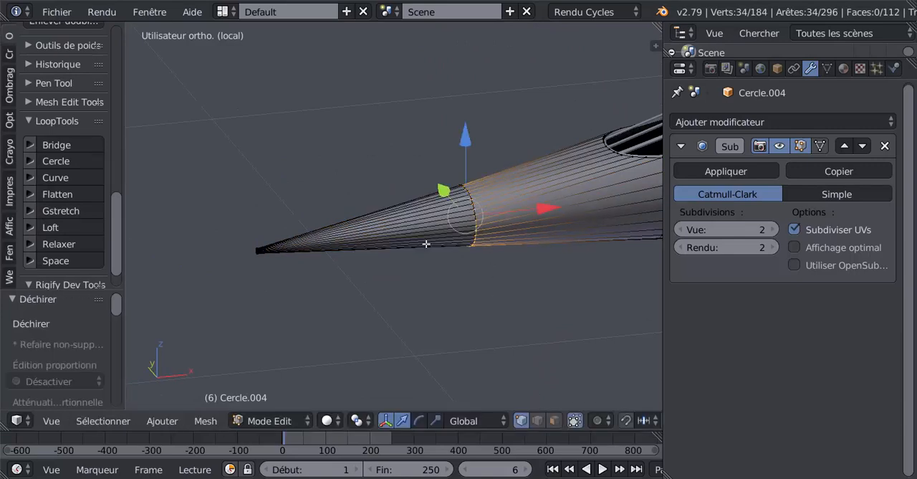
Select all linked vertices of the detached nose tip and separate the selection into its own object.
right_click(262, 251)
key("ctrl+l")
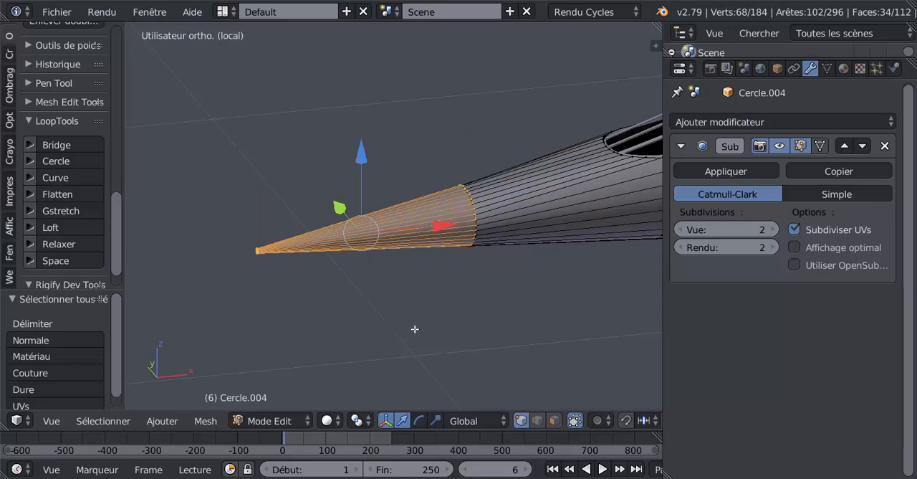
middle_click_drag(376, 311, 377, 310)
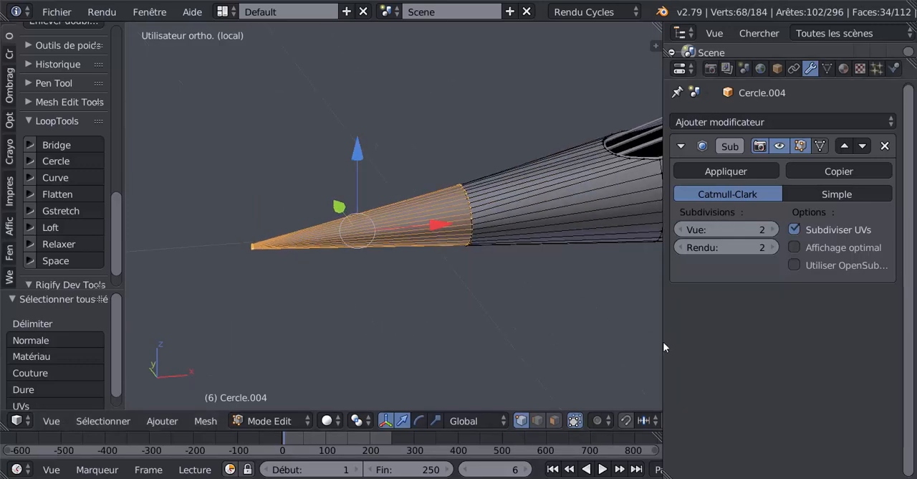
left_click_drag(662, 336, 733, 333)
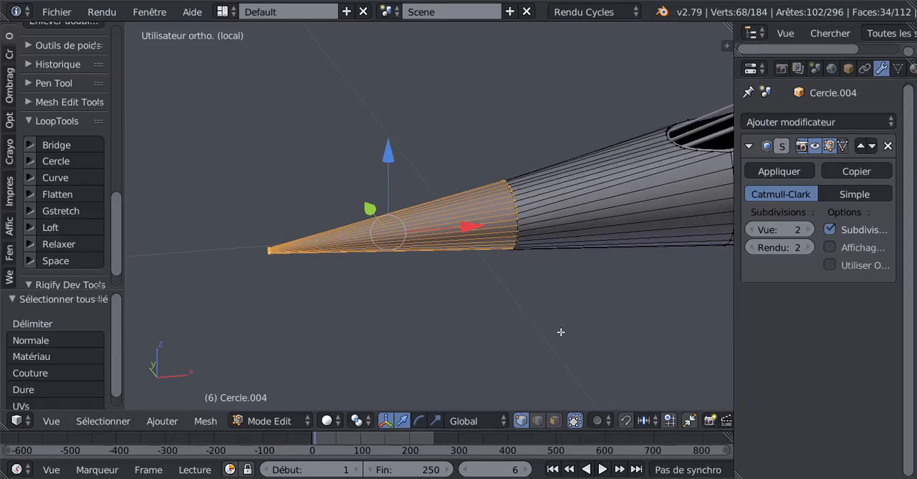
key("p")
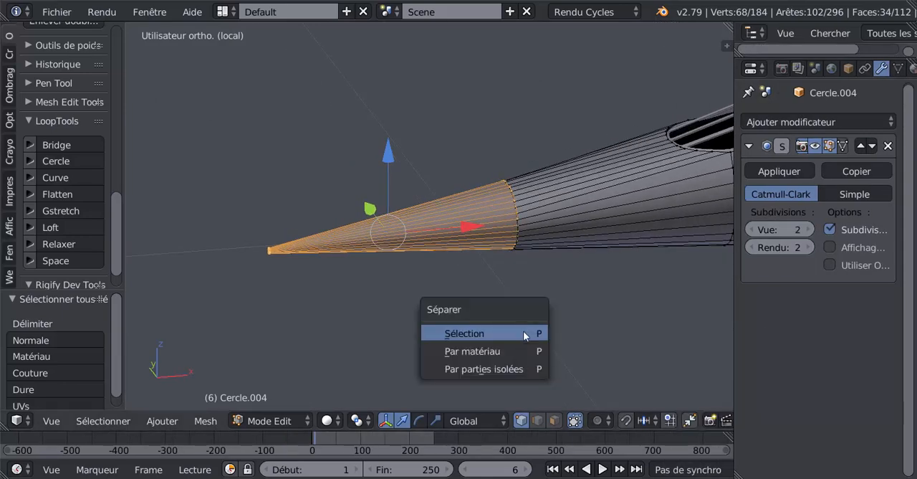
left_click(523, 330)
key("Tab")
Select the separated nose cone and check its shape in both Edit Mode and Object Mode.
right_click(432, 231)
key("Tab")
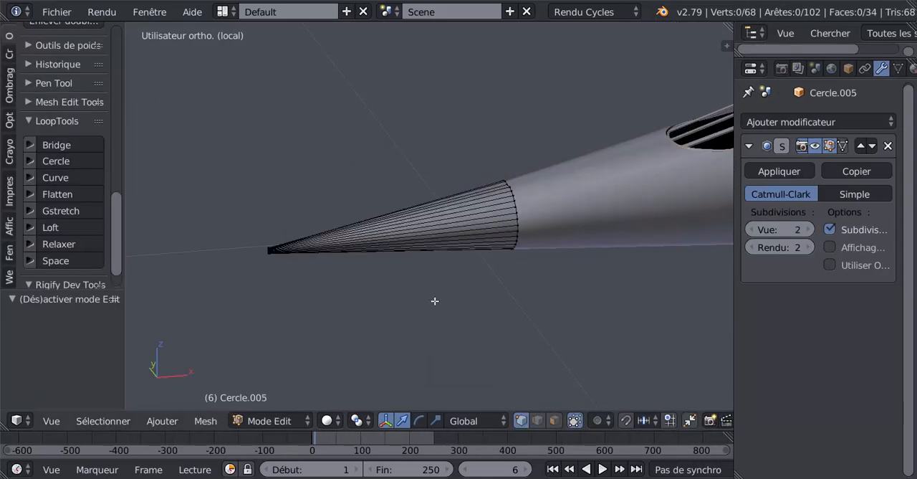
middle_click_drag(434, 303, 496, 296)
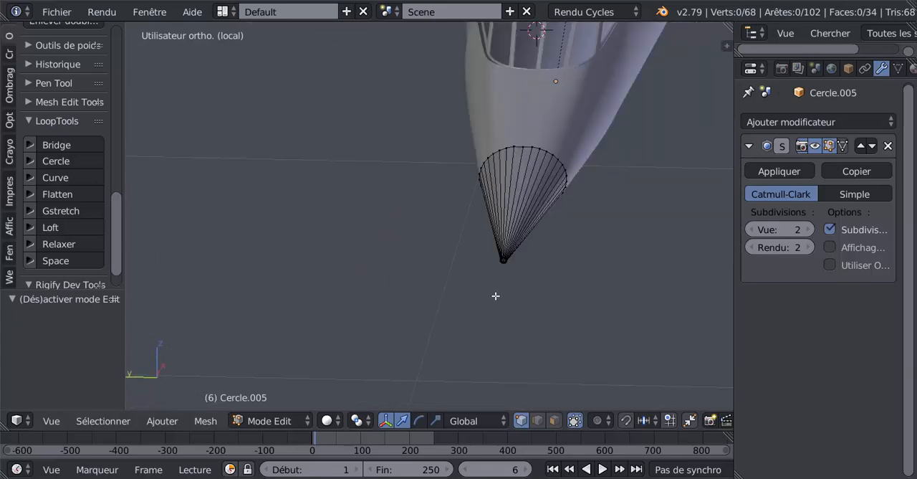
scroll(545, 276, "up", 2)
key("Tab")
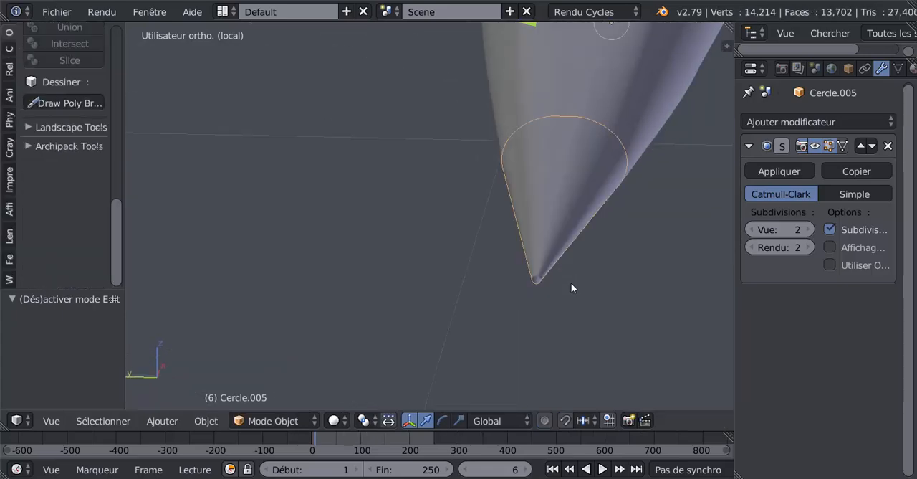
middle_click_drag(571, 283, 497, 295)
Try to reshape the nose cone's rear edge loop with LoopTools Circle, using Best fit.
key("Tab")
mouse_move(498, 235)
middle_mouse_down()
mouse_move(563, 250)
mouse_move(563, 242)
mouse_move(504, 250)
middle_mouse_up()
right_click(541, 215, "alt")
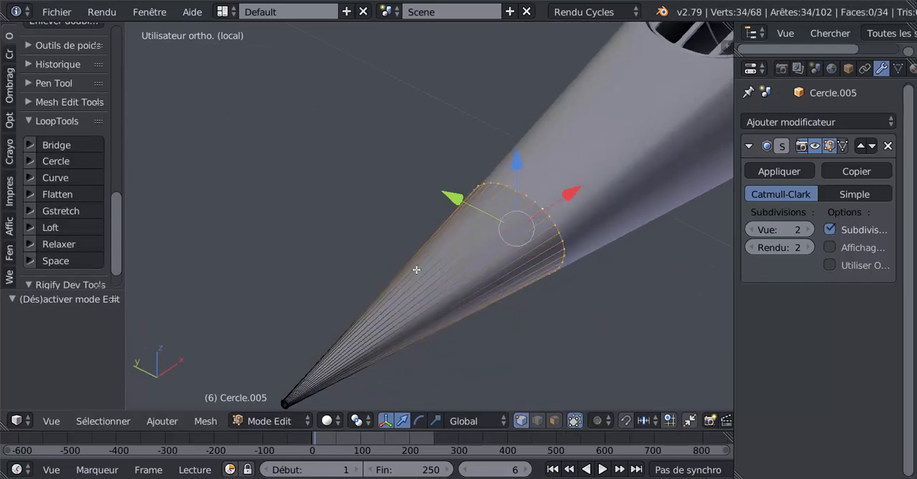
middle_click_drag(532, 278, 496, 281)
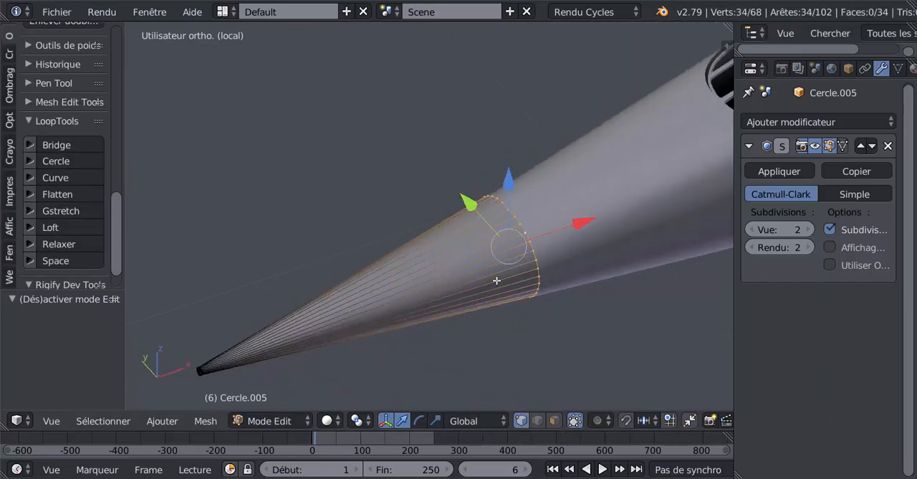
left_click(55, 162)
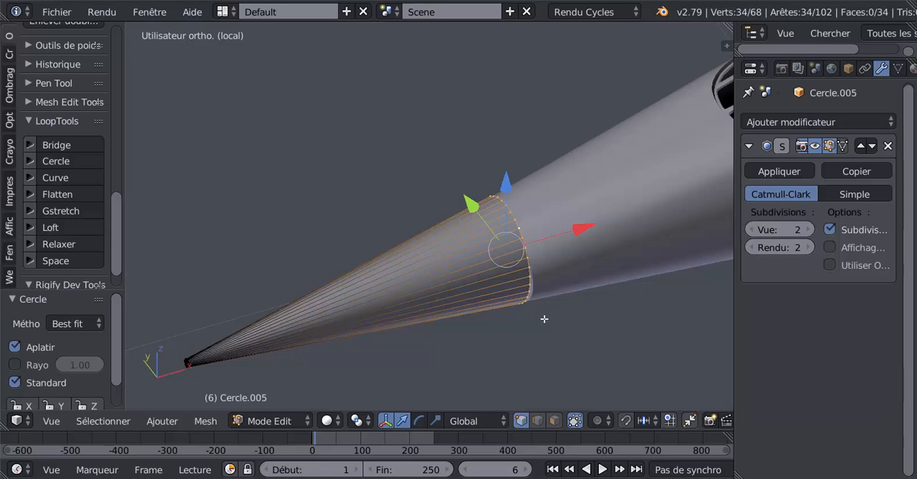
middle_click_drag(545, 317, 476, 299)
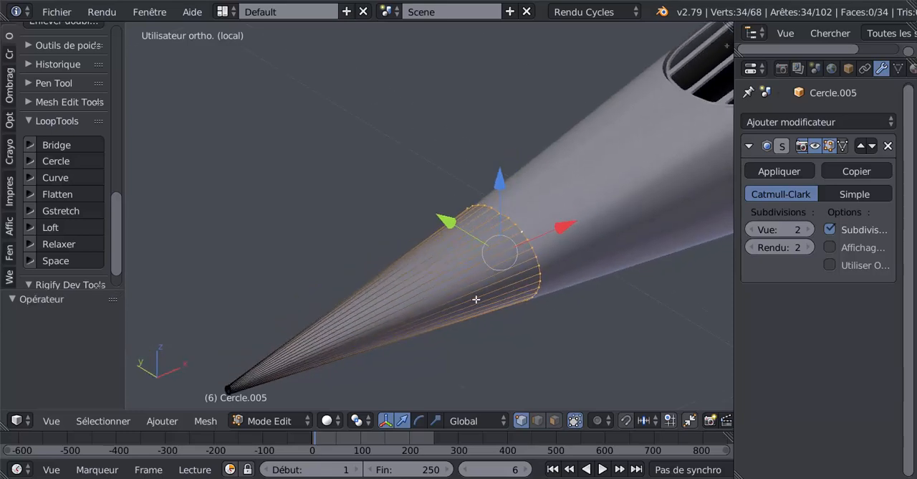
Examine the seam between the nose cone and the fuselage up close in Edit Mode and Object Mode.
scroll(476, 298, "up", 2)
middle_click_drag(521, 254, 469, 354, "shift")
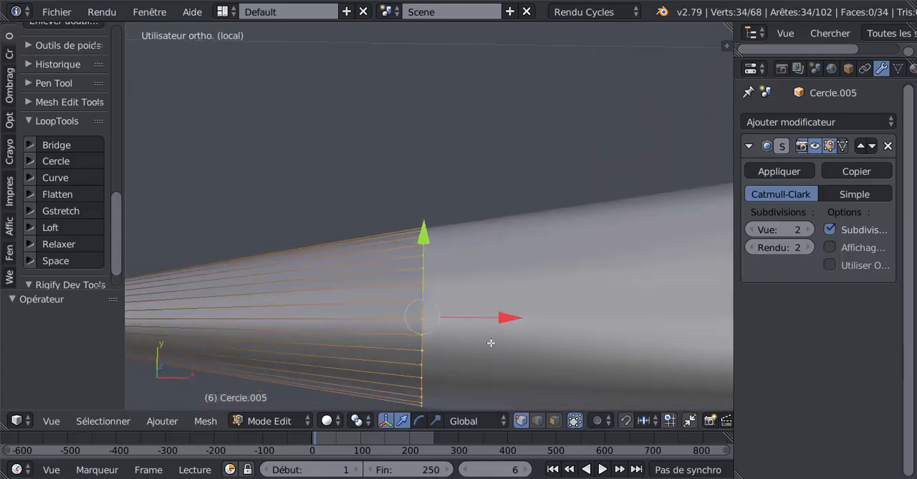
mouse_move(468, 301)
middle_mouse_down()
mouse_move(523, 255)
mouse_move(485, 301)
middle_mouse_up()
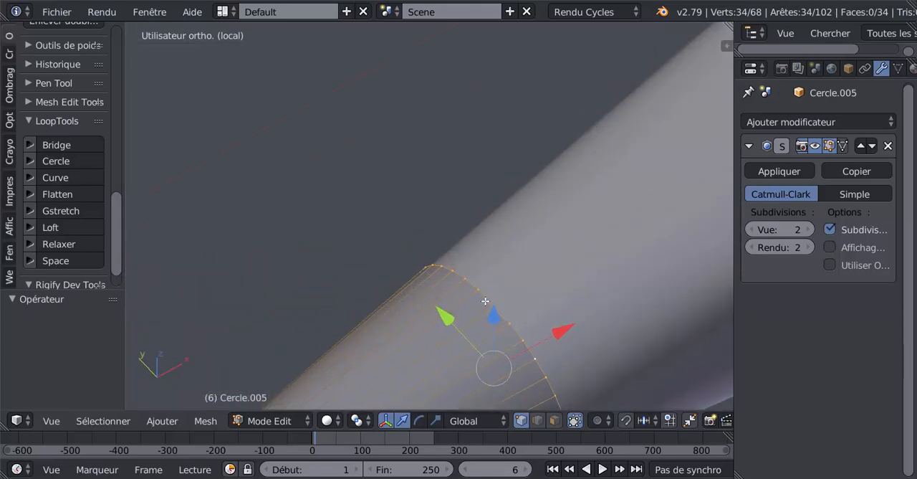
key("Tab")
key("Tab")
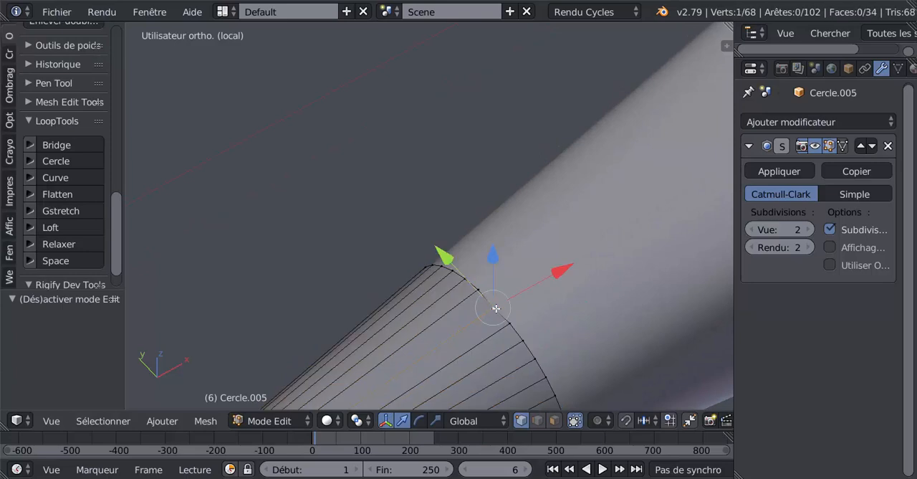
left_click_drag(559, 272, 559, 268)
Extrude the nose cone's rear edge loop and scale it inward to about 0.943 to form a thin rim.
key("Tab")
scroll(545, 309, "down", 4)
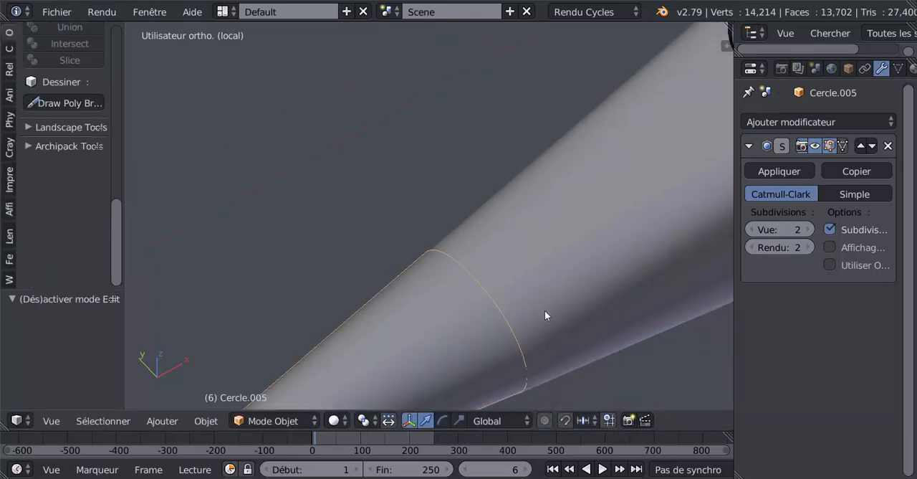
middle_click_drag(534, 294, 464, 293)
key("Tab")
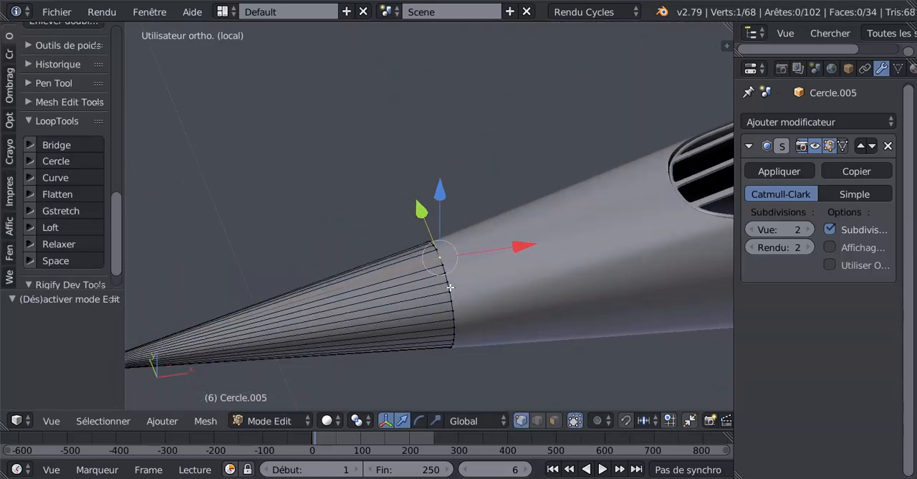
right_click(450, 287, "alt")
middle_click_drag(479, 329, 464, 314)
middle_click_drag(522, 318, 480, 316)
middle_click_drag(424, 314, 456, 312, "shift")
key("e")
key("s")
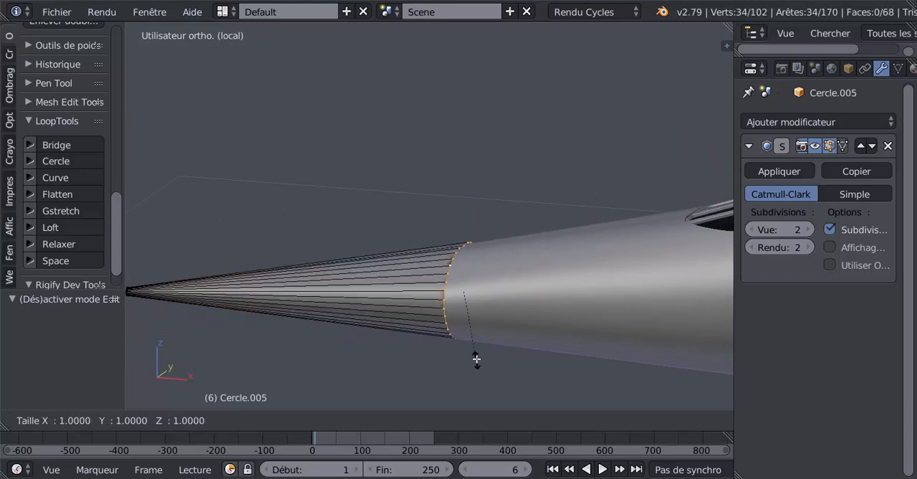
left_click(476, 356)
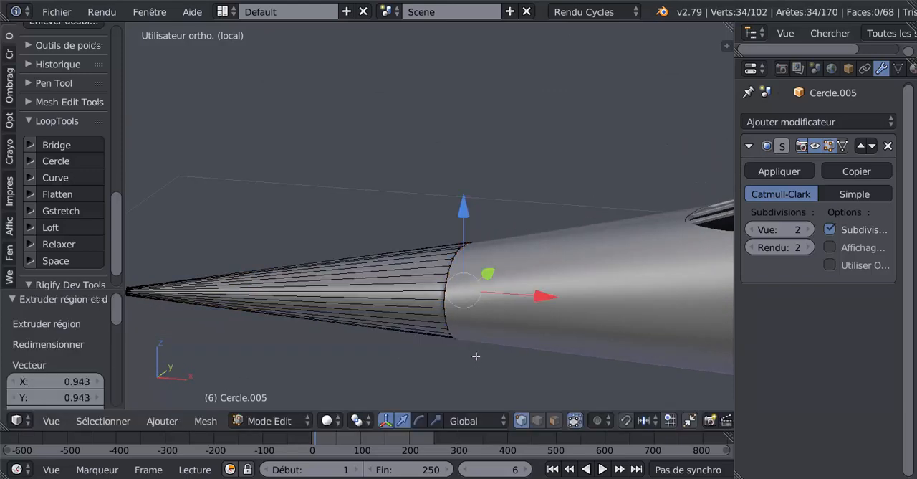
Hide the front fuselage section in Object Mode and select the nose cone.
key("Tab")
right_click(580, 332)
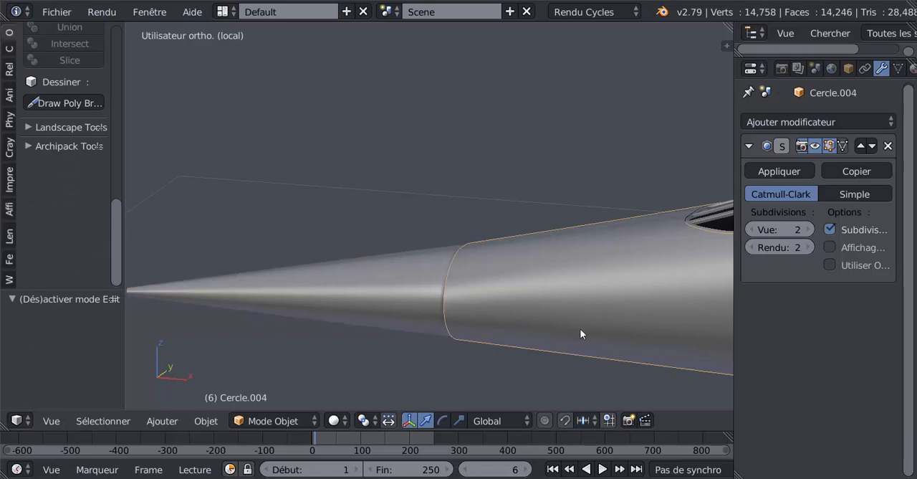
scroll(581, 334, "down", 5)
key("h")
right_click(405, 250)
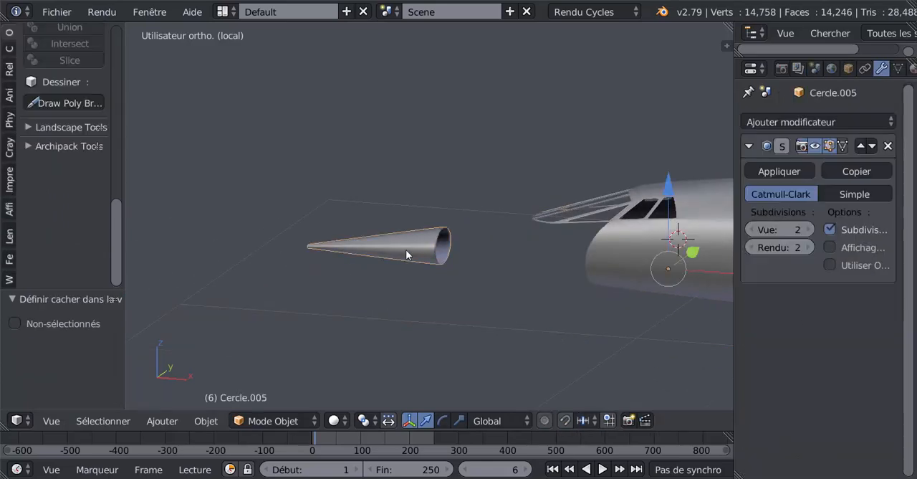
Raise the two dented vertices at the top of the cone's rear rim by about 0.001 along Z.
key("Tab")
scroll(466, 319, "up", 8)
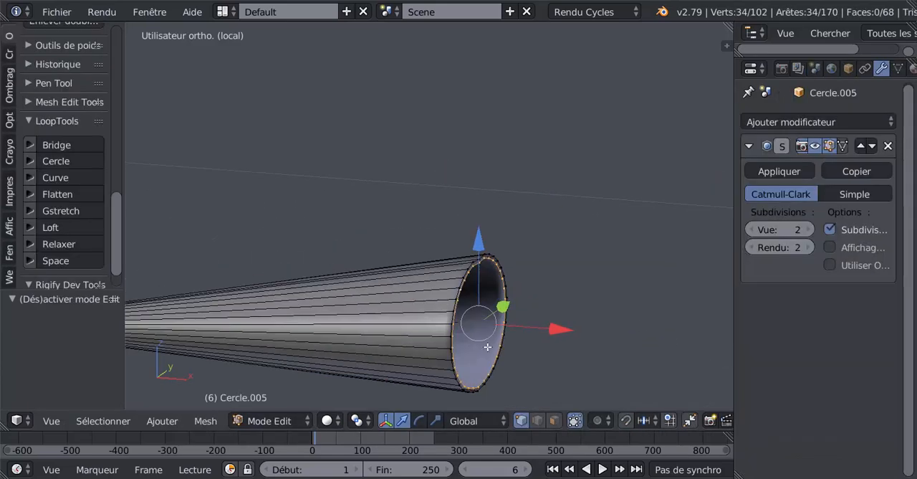
scroll(455, 299, "up", 2)
middle_click_drag(455, 300, 483, 327)
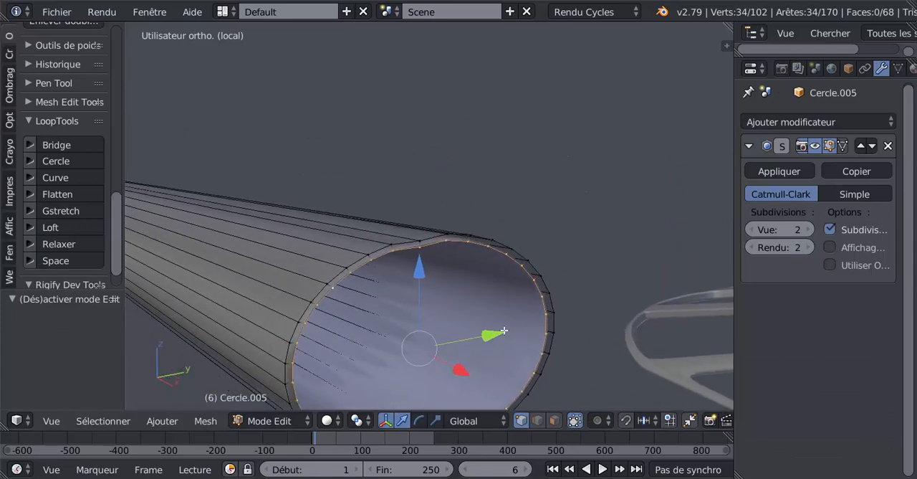
scroll(436, 296, "up", 2)
right_click(412, 252)
right_click(415, 259, "shift")
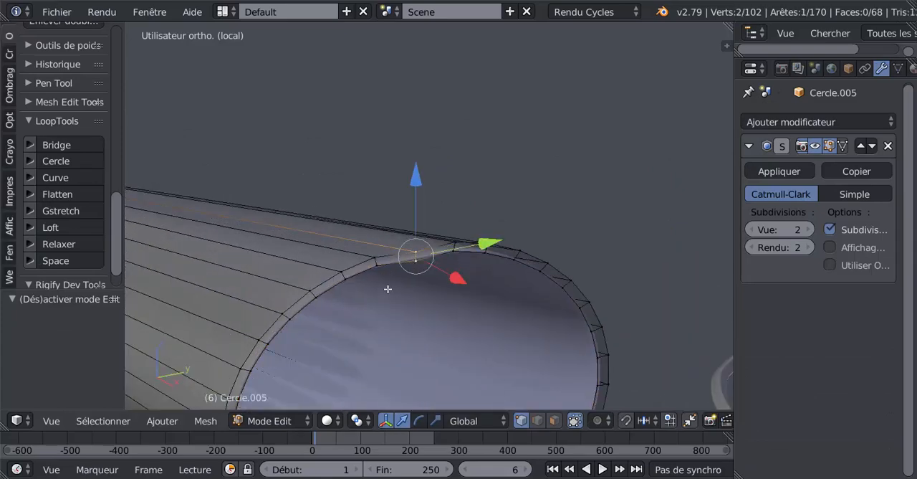
key("g")
key("z")
left_click(420, 172)
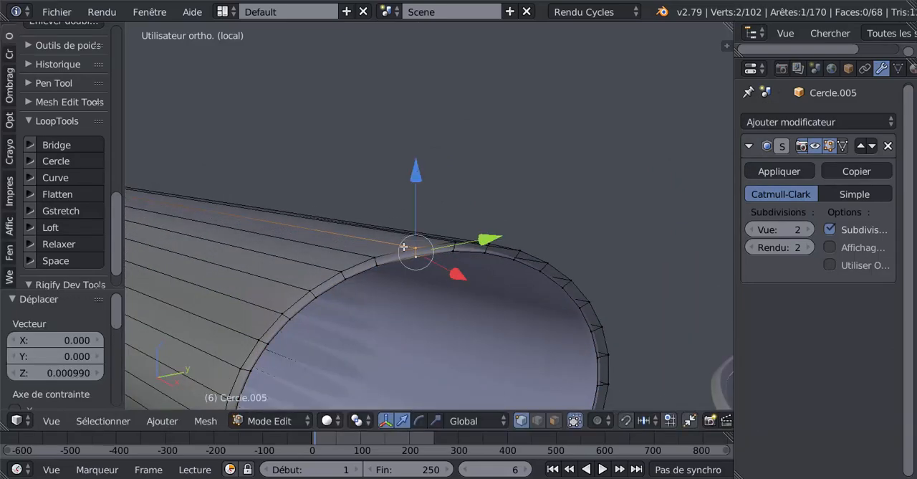
Add one loop cut around the nose cone, slid close to the rear rim at about 0.99, and check it in Object Mode.
middle_click_drag(409, 254, 465, 291)
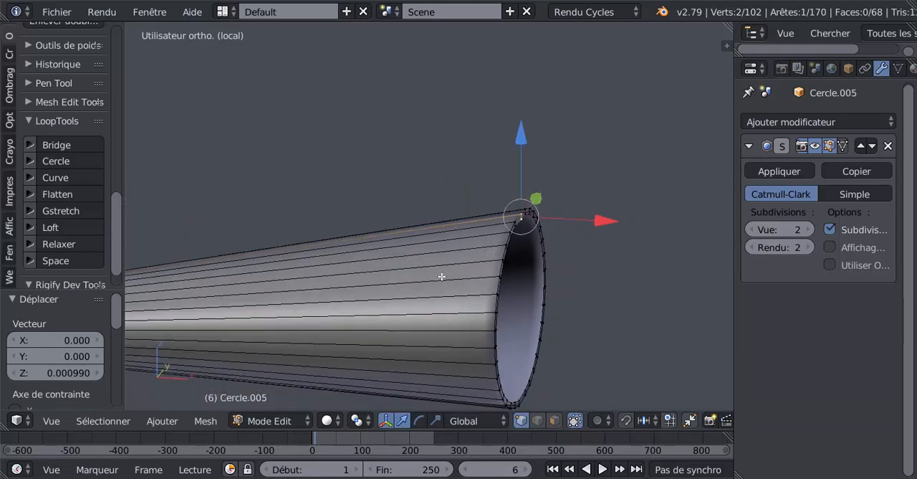
key("ctrl+r")
left_click(442, 274)
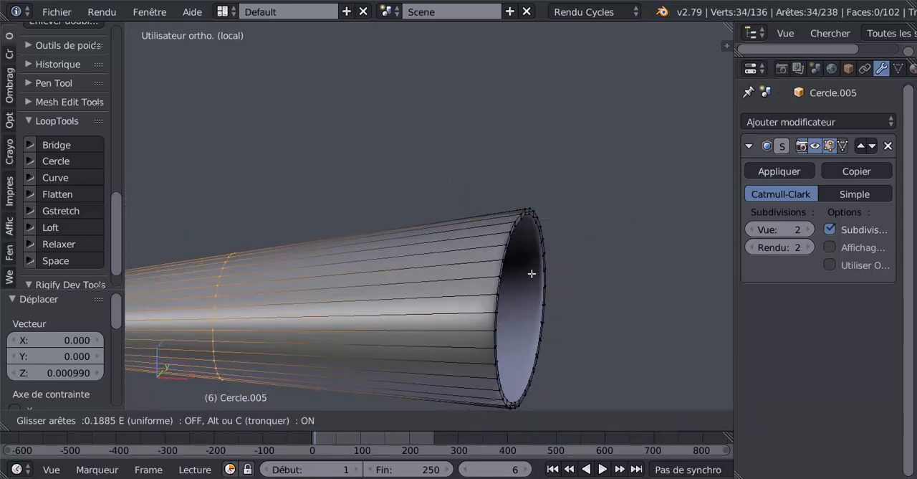
left_click(207, 295)
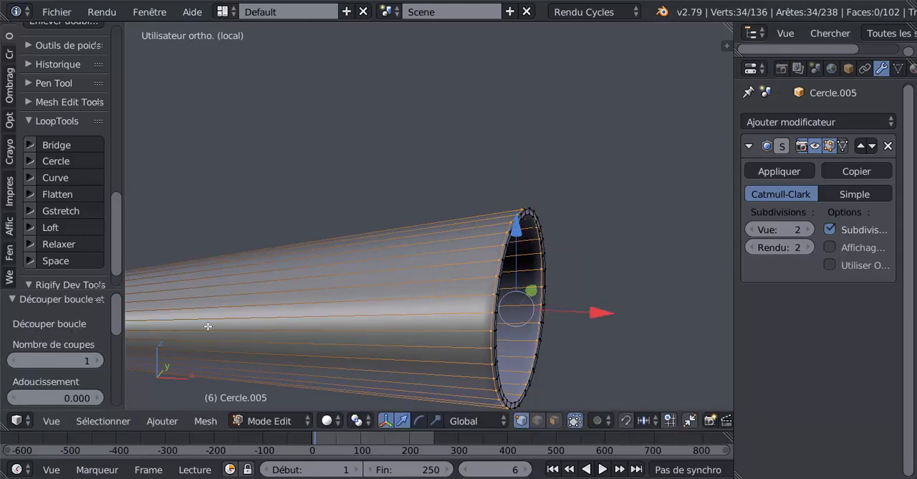
key("Tab")
middle_click_drag(265, 322, 444, 273)
Select two diagonally opposite lengthwise edges of the nose cone in edge select mode, viewed from the front.
key("Tab")
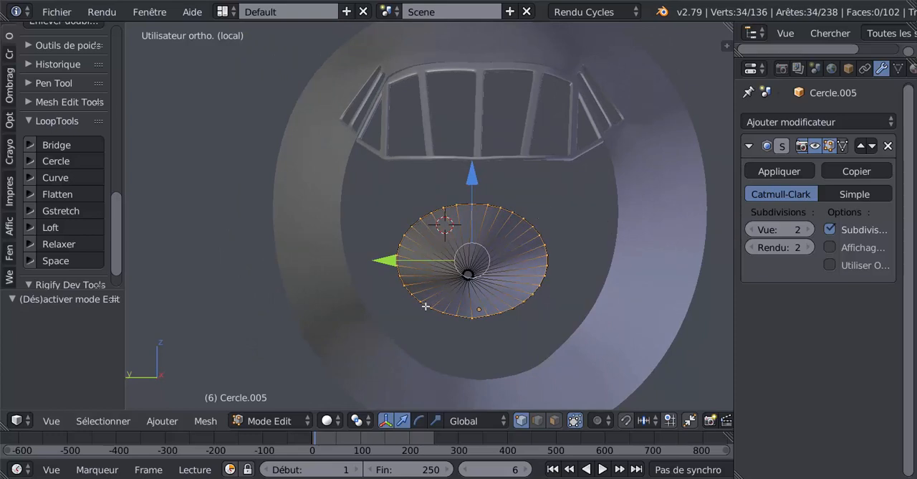
left_click(537, 421)
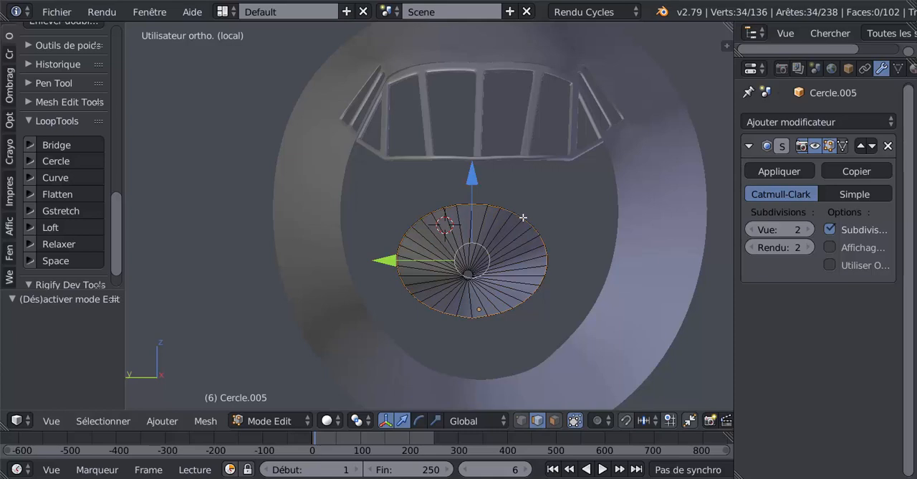
middle_click_drag(516, 228, 500, 231)
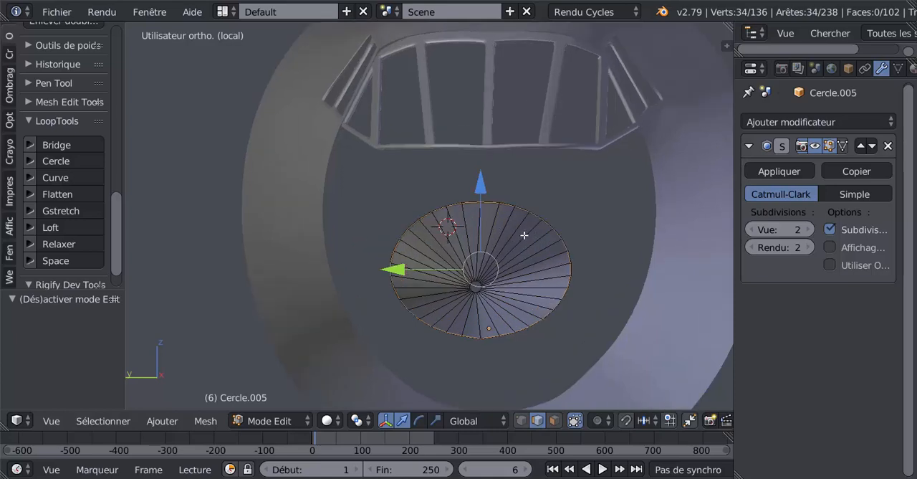
right_click(522, 239)
middle_click_drag(538, 310, 529, 300)
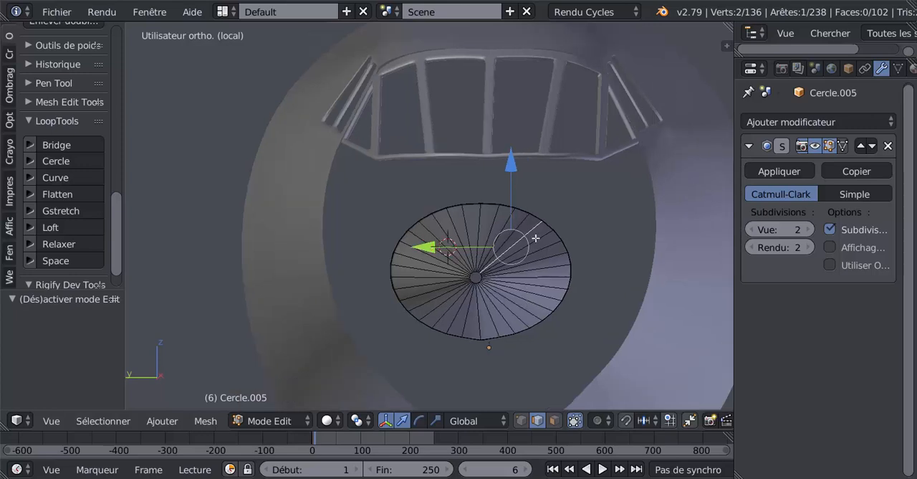
right_click(445, 305, "shift")
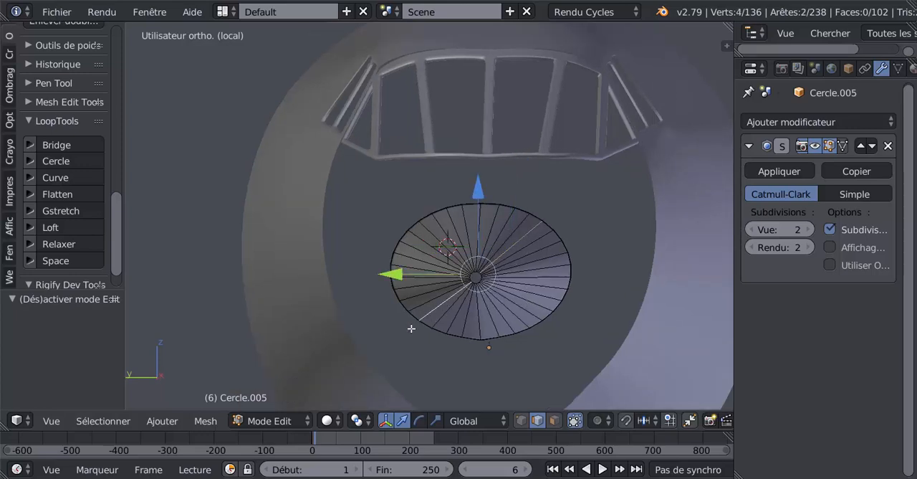
scroll(411, 328, "up", 2)
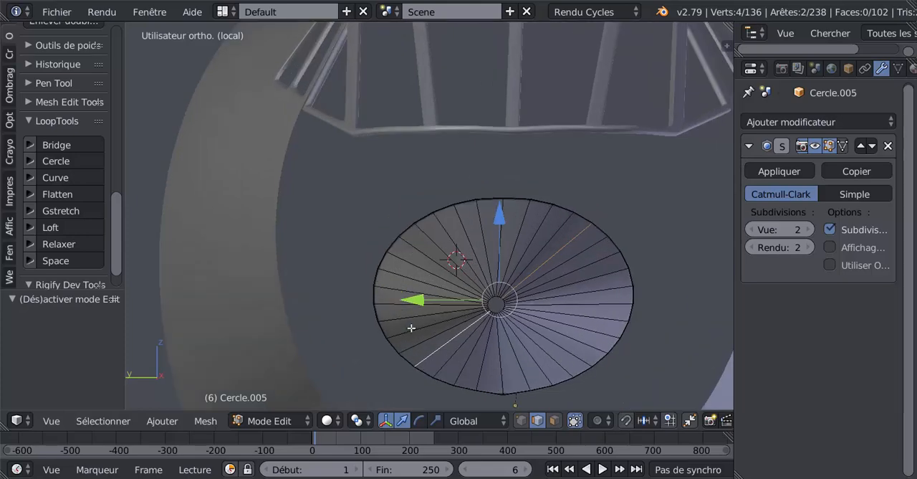
Bevel the two selected lengthwise edges of the nose cone.
scroll(503, 268, "down", 2)
middle_click_drag(519, 308, 540, 276)
scroll(539, 279, "up", 1)
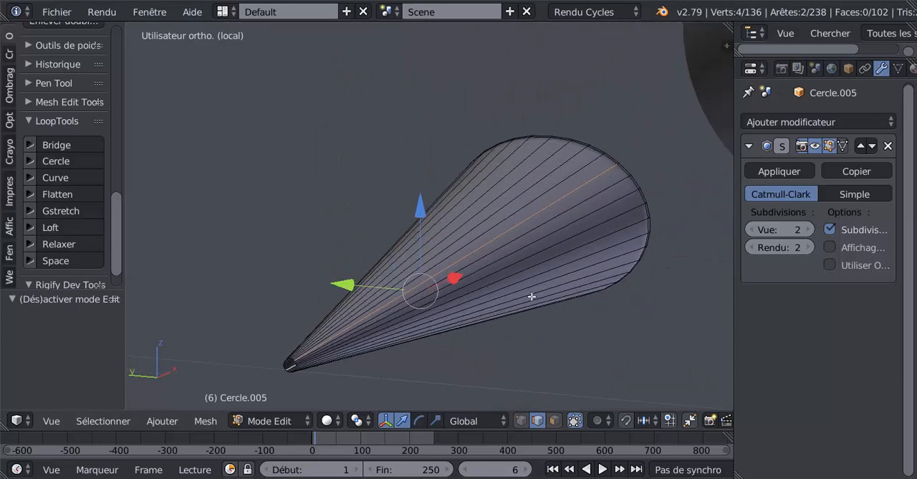
middle_click_drag(531, 296, 528, 307)
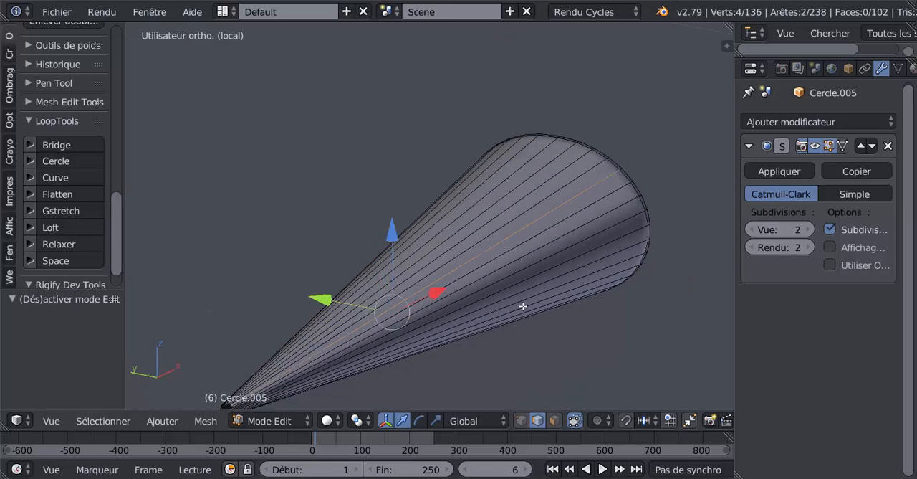
key("ctrl+b")
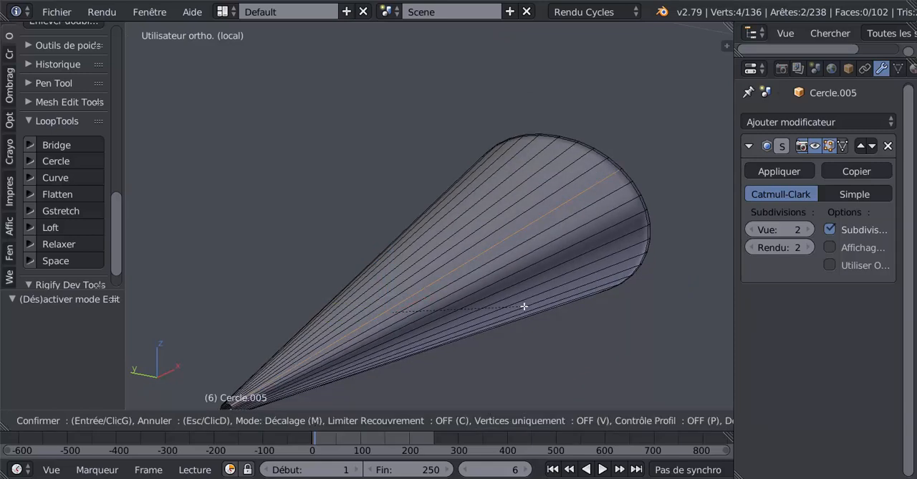
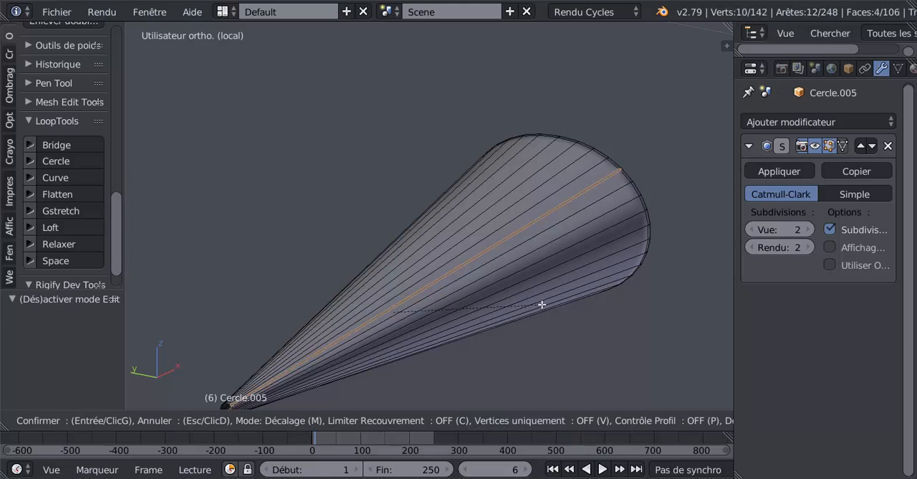
Confirm the bevel of the two lengthwise edges with two segments and an offset of about 0.007.
scroll(542, 305, "up", 1)
left_click(540, 304)
scroll(535, 301, "up", 4)
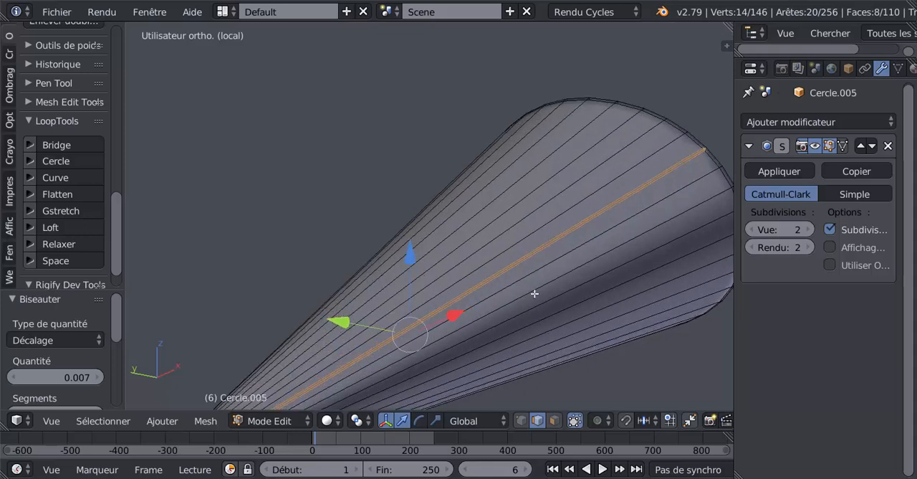
scroll(530, 251, "up", 3)
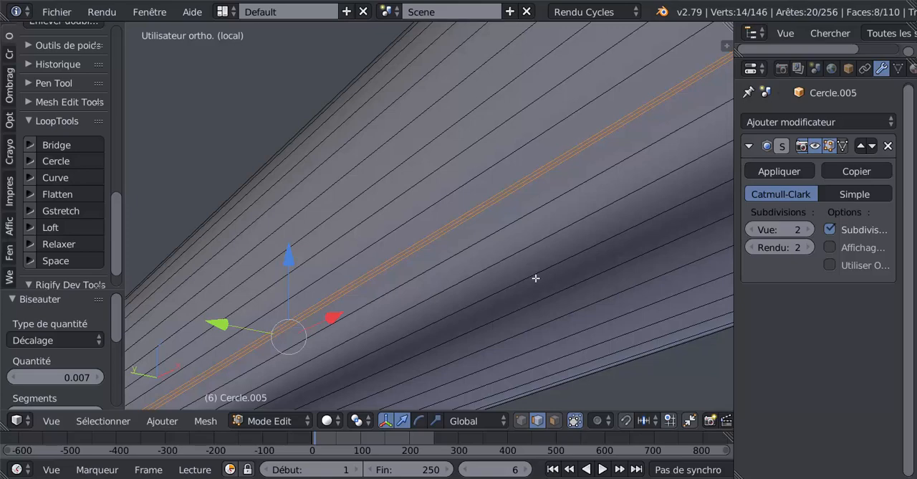
scroll(536, 277, "down", 5)
scroll(535, 278, "up", 6)
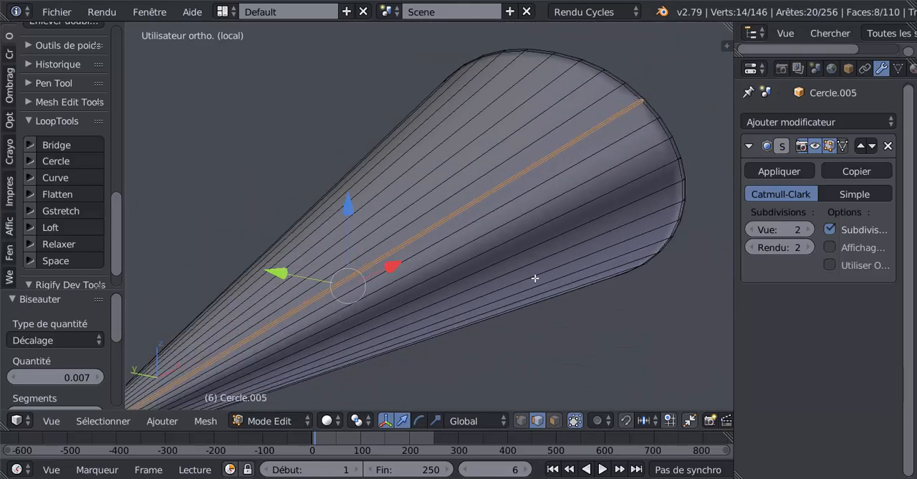
scroll(536, 278, "down", 4)
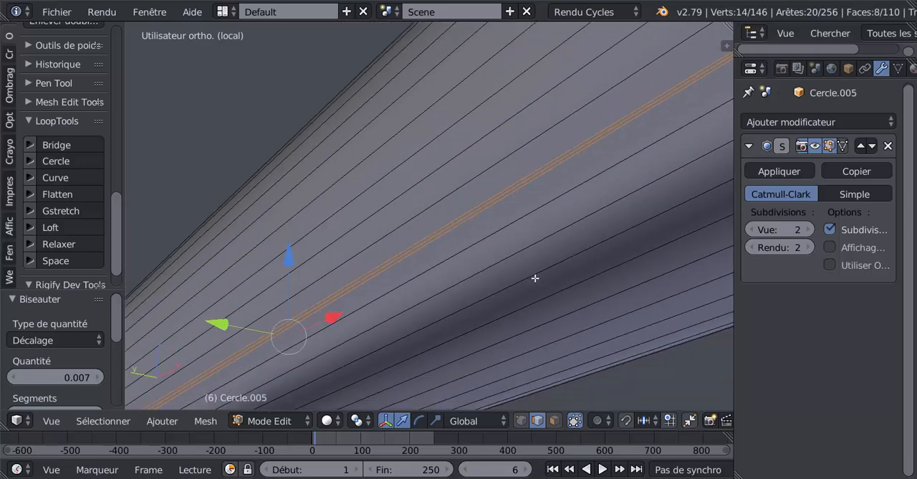
scroll(535, 278, "up", 1)
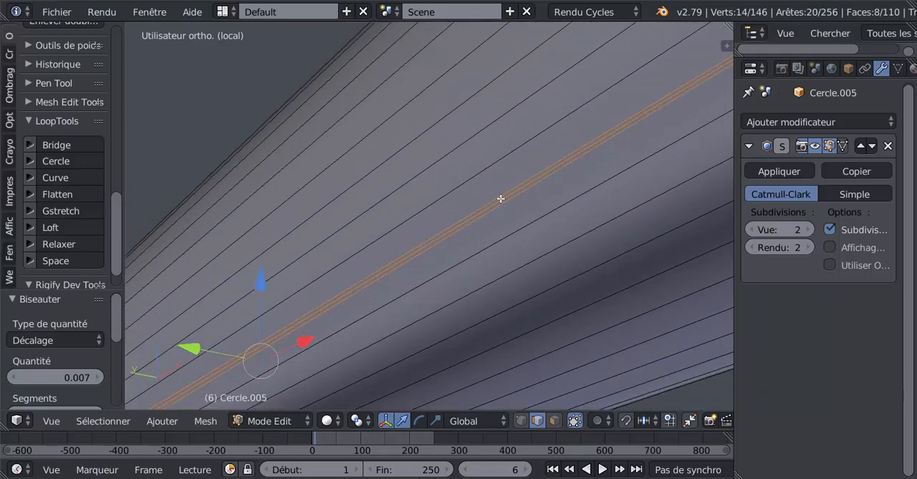
scroll(516, 244, "down", 2)
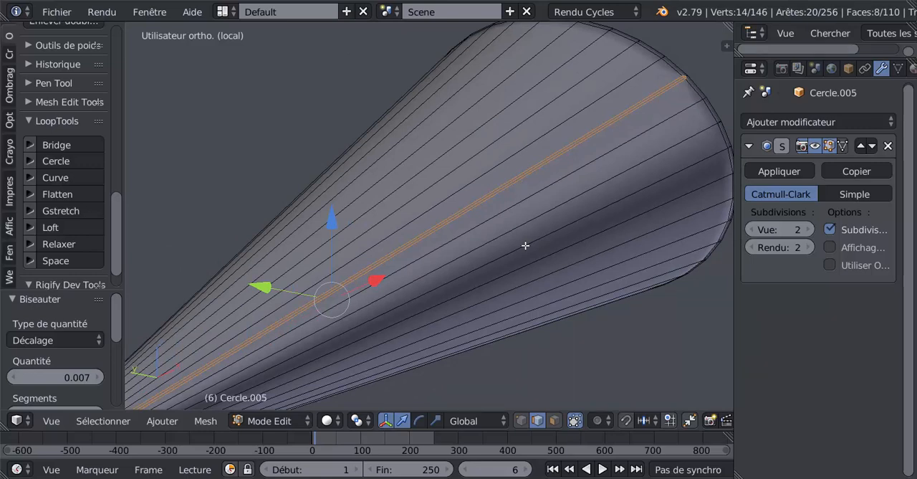
Shrink the selection to the centre edge of each bevel and scale both edges by about 1.008.
key("ctrl+KP_Subtract")
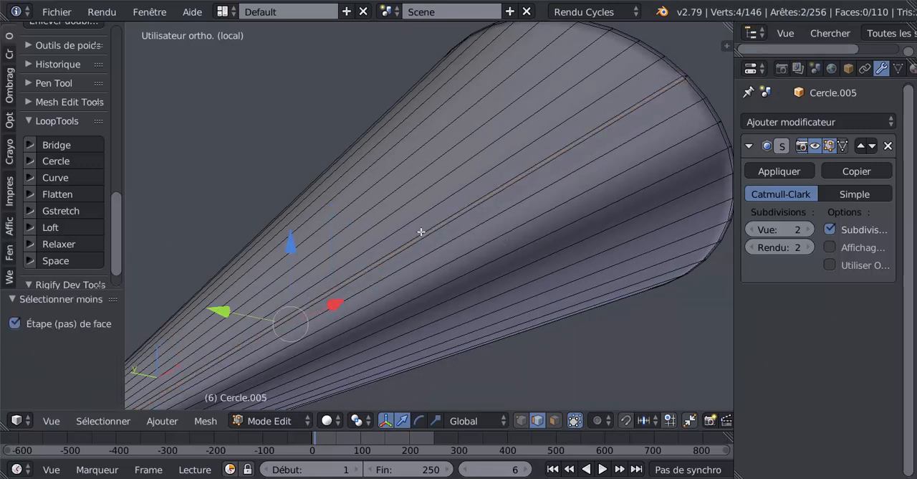
middle_click_drag(422, 231, 540, 250)
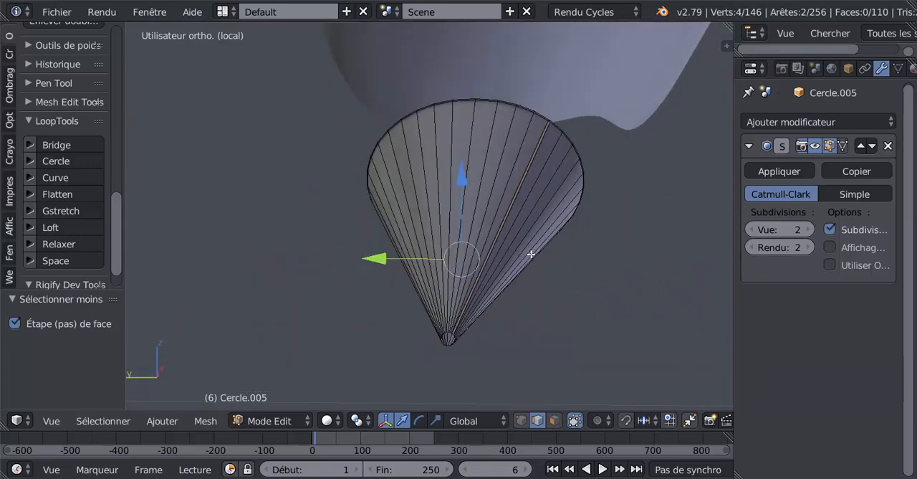
left_click(356, 423)
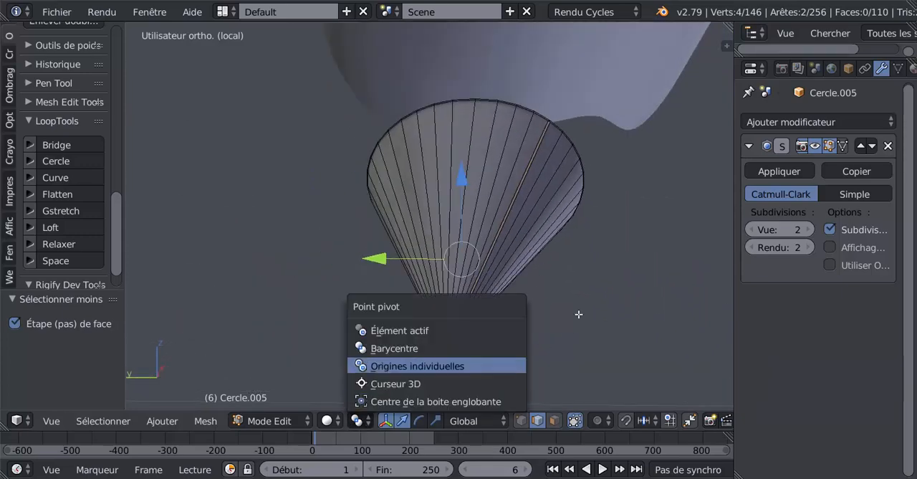
mouse_move(593, 298)
middle_mouse_down()
mouse_move(472, 303)
mouse_move(489, 314)
mouse_move(583, 318)
mouse_move(594, 303)
middle_mouse_up()
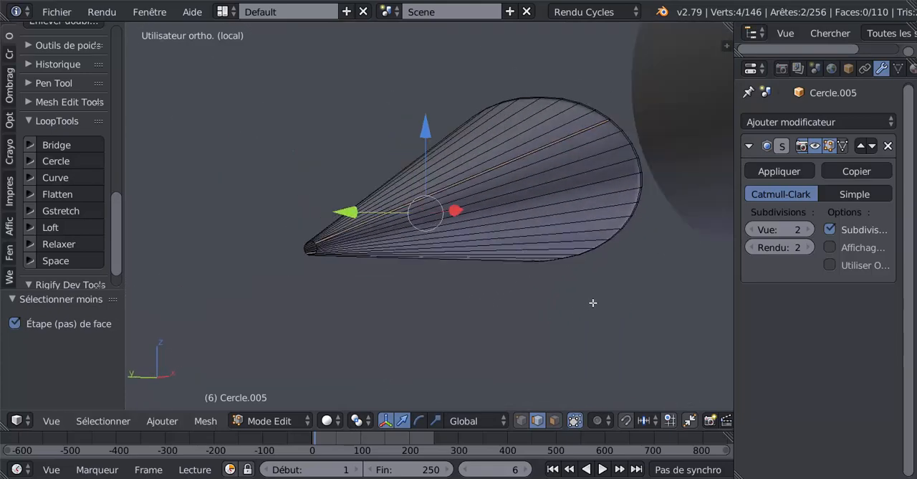
key("s")
left_click(565, 347)
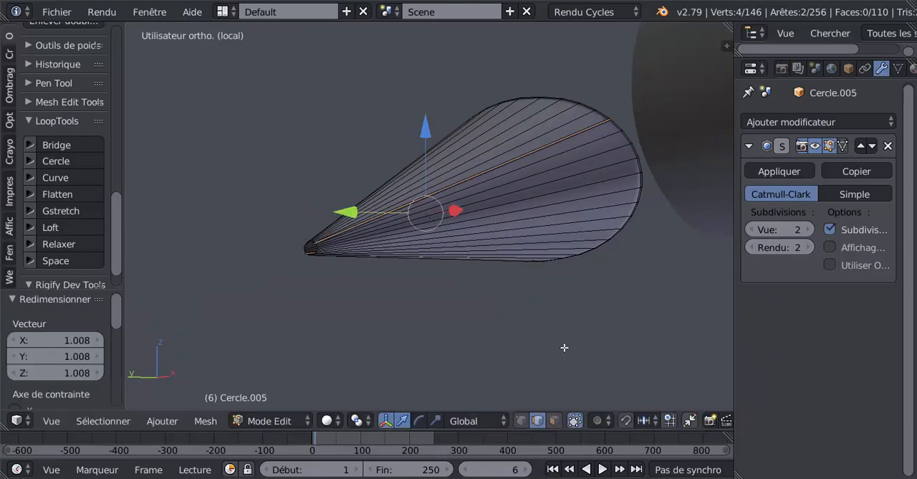
Scale the two centre edges by about 1.009 and check the nose cone in Object Mode.
mouse_move(565, 348)
middle_mouse_down()
mouse_move(524, 317)
mouse_move(469, 321)
mouse_move(537, 307)
mouse_move(587, 324)
mouse_move(575, 331)
mouse_move(573, 323)
mouse_move(592, 332)
mouse_move(600, 321)
mouse_move(549, 285)
mouse_move(479, 208)
mouse_move(467, 213)
mouse_move(473, 196)
mouse_move(522, 180)
mouse_move(594, 129)
mouse_move(492, 204)
mouse_move(442, 211)
mouse_move(475, 202)
middle_mouse_up()
key("z")
key("z")
key("Tab")
key("Tab")
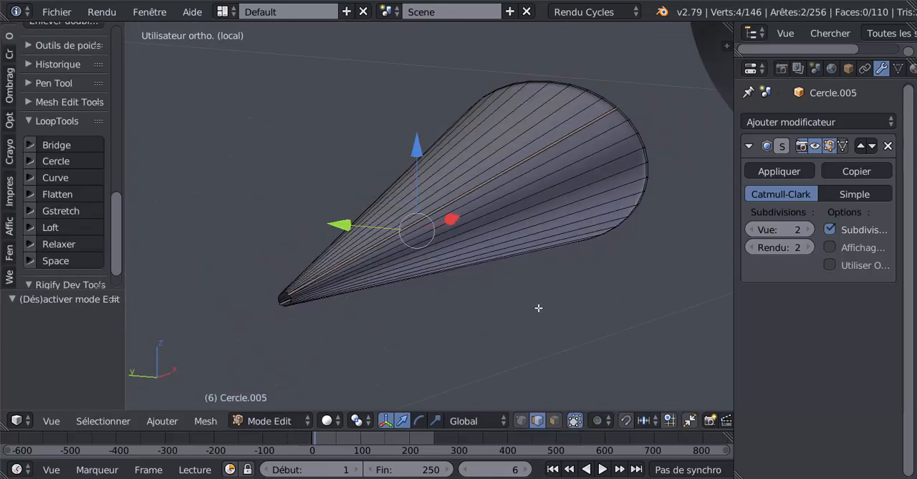
key("s")
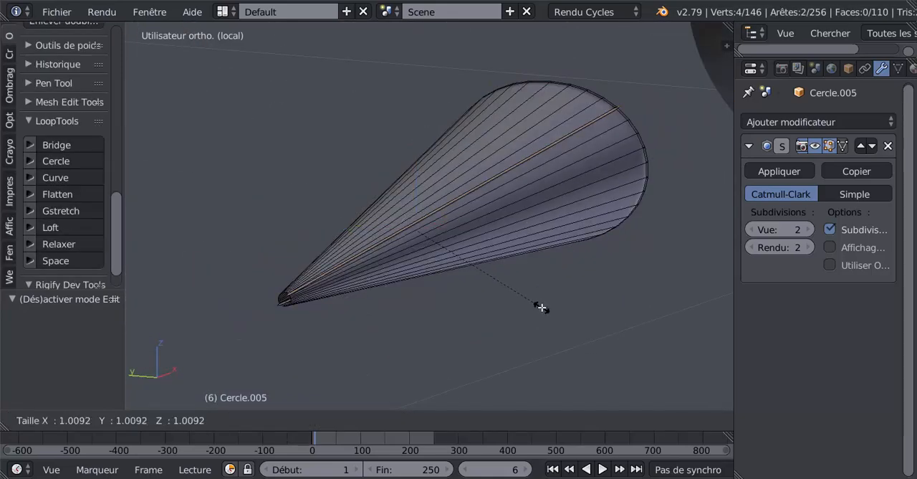
left_click(540, 306)
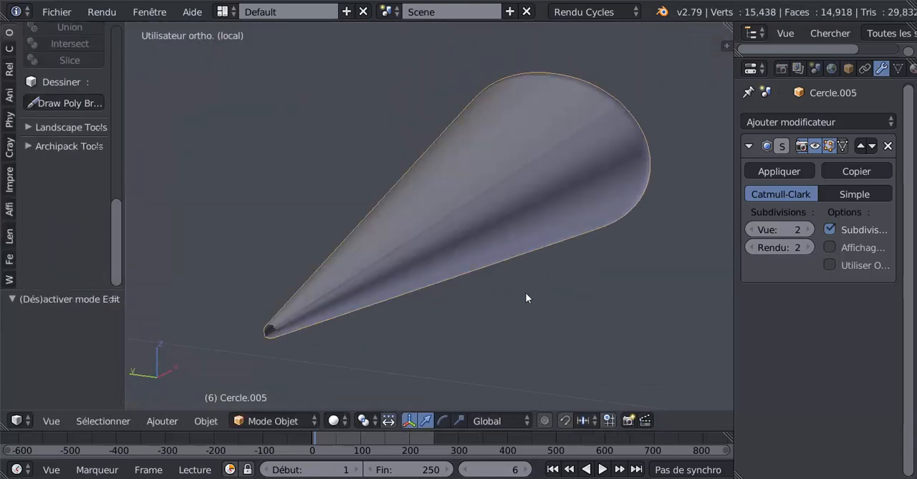
middle_click_drag(526, 293, 506, 307)
middle_click_drag(500, 277, 515, 242)
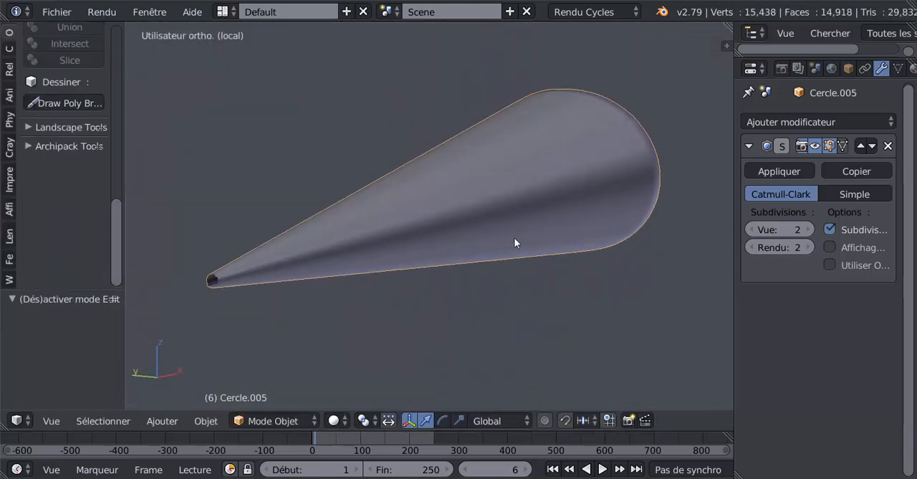
Undo the edge scaling, the selection change and the two-segment bevel on the nose cone.
key("Tab")
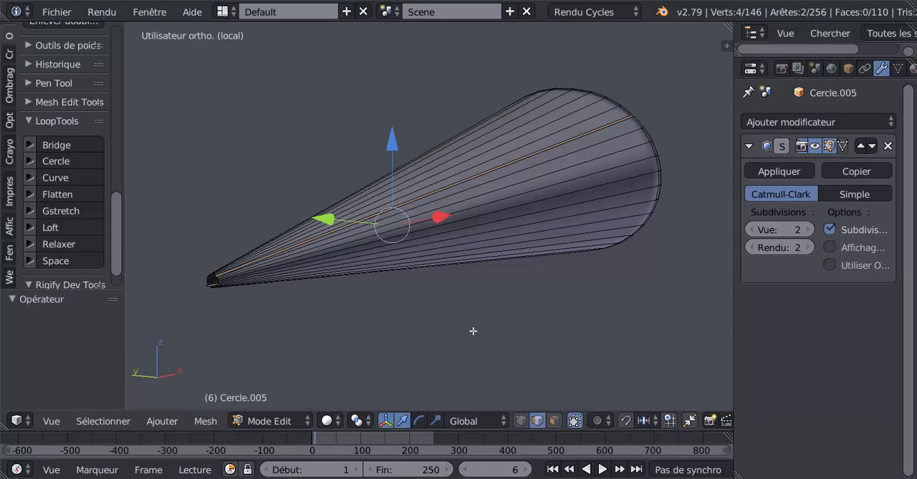
key("ctrl+z")
key("ctrl+z")
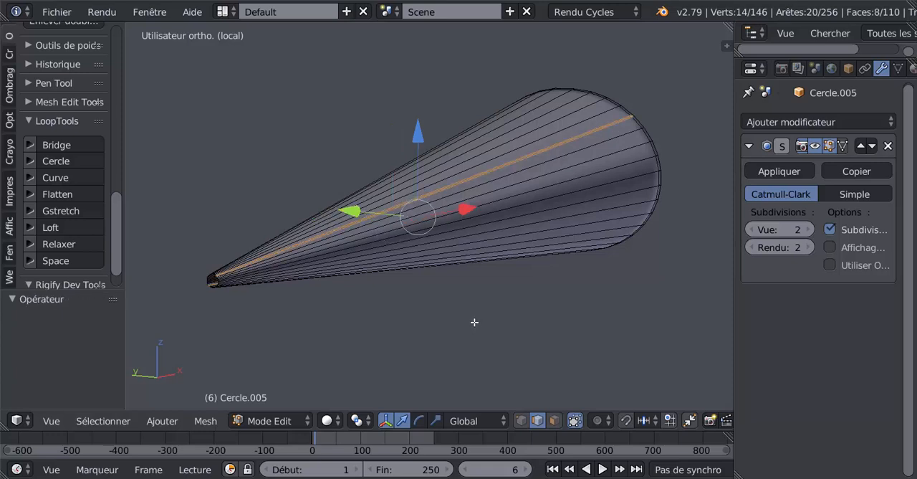
middle_click_drag(499, 313, 499, 314)
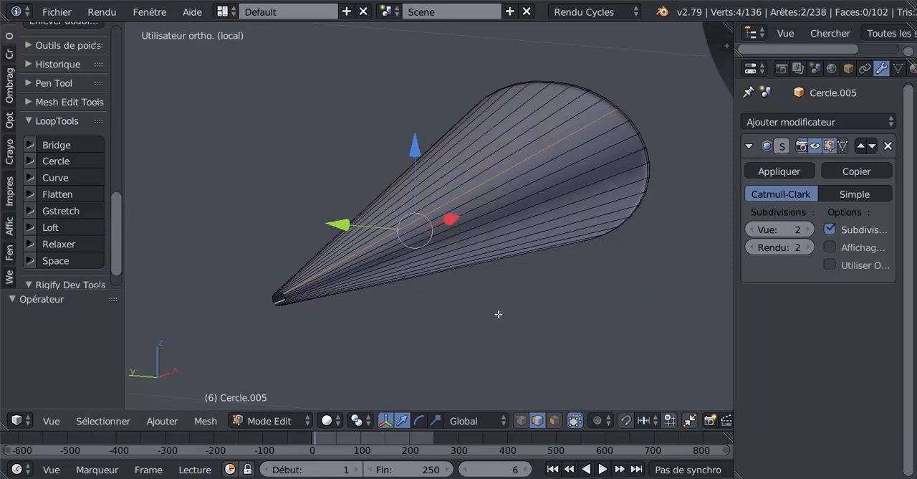
Bevel the two lengthwise edges of the nose cone with three segments and an offset of about 0.007.
key("ctrl+b")
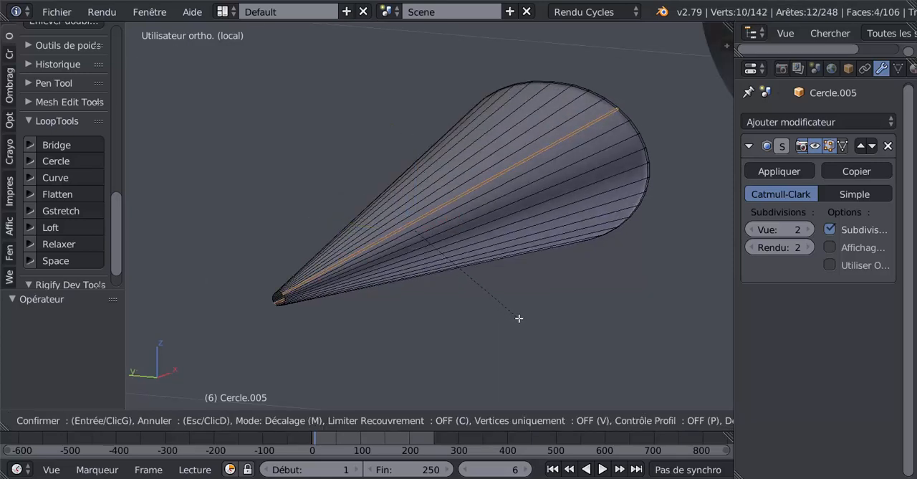
scroll(519, 318, "up", 2)
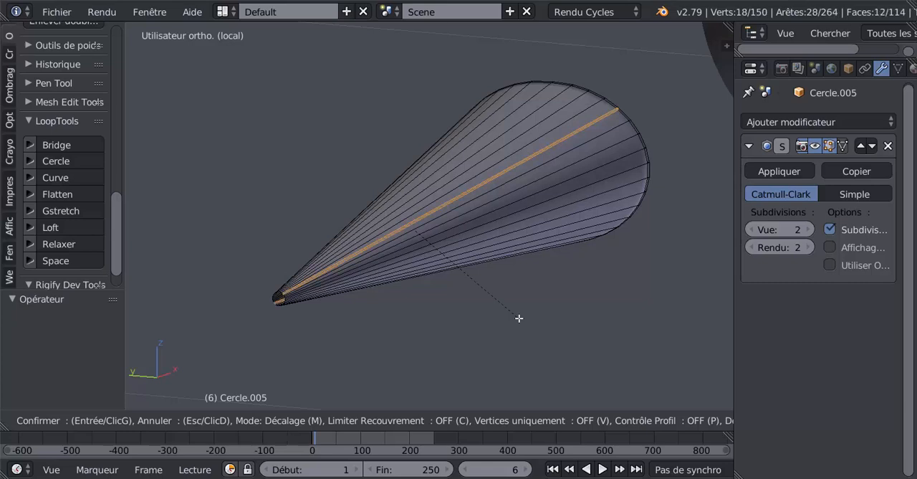
left_click(519, 318)
scroll(444, 286, "up", 5)
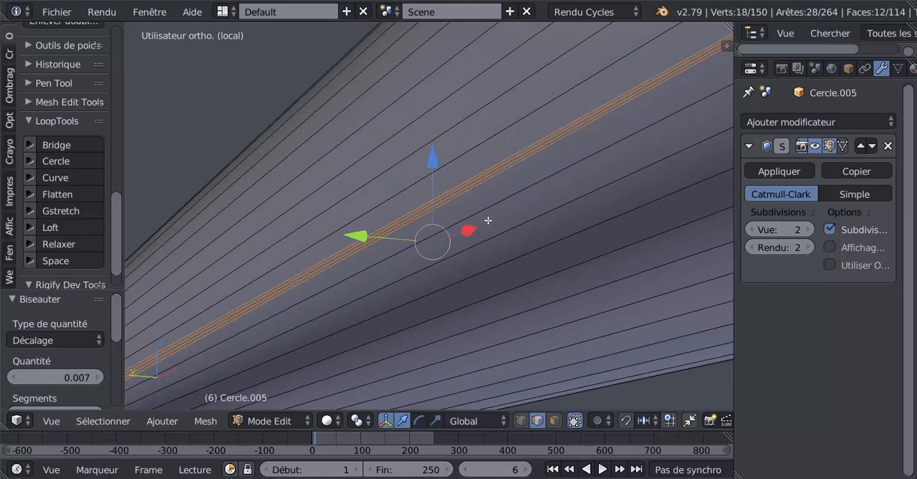
Shrink the selection to the middle face strip of each bevel and scale both strips by about 1.022.
key("ctrl+KP_Subtract")
scroll(495, 217, "down", 6)
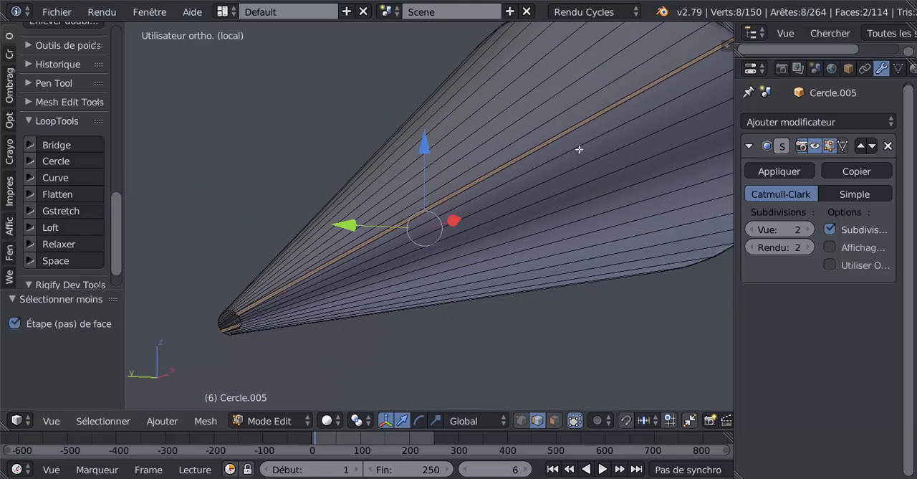
scroll(566, 187, "up", 1)
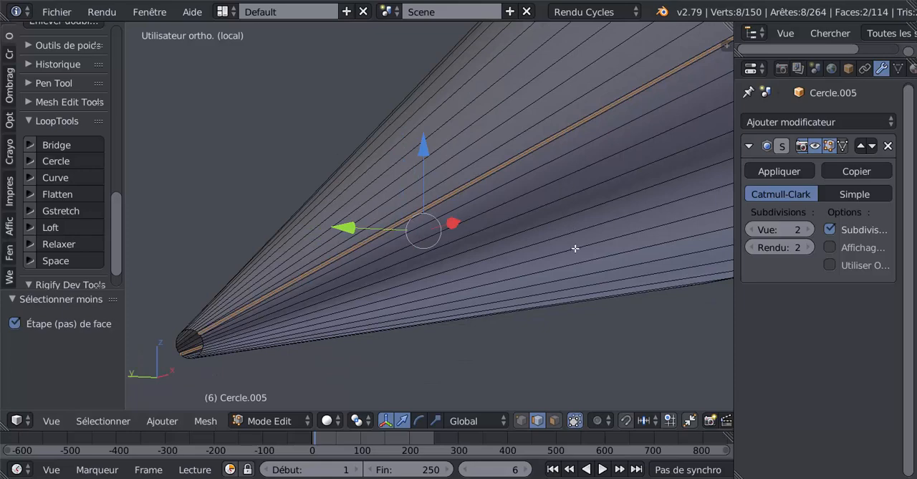
key("s")
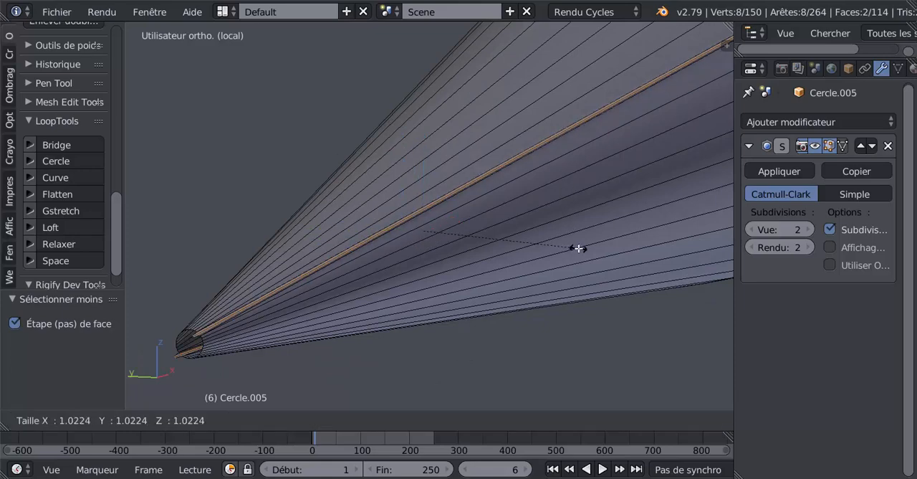
left_click(579, 248)
Examine the scaled strips in Object Mode and in Edit Mode, especially their ends at the cone's rear rim.
key("Tab")
scroll(572, 256, "down", 3)
middle_click_drag(571, 255, 425, 272)
scroll(423, 273, "up", 5)
key("Tab")
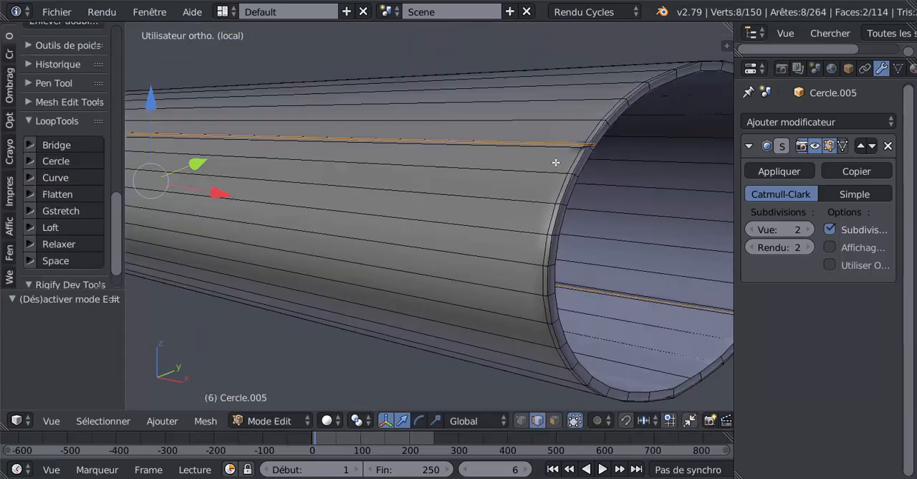
middle_click_drag(589, 178, 511, 219)
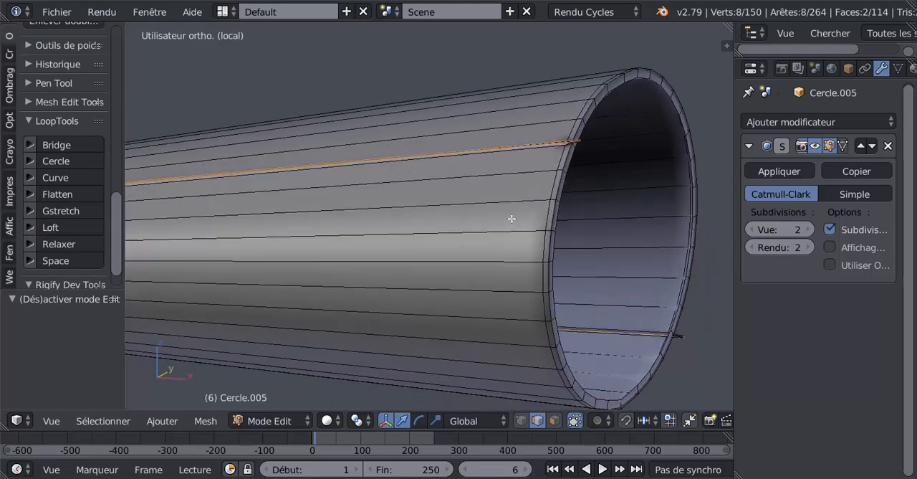
middle_click_drag(541, 188, 674, 260)
In front view, scale the two strips by about 0.968 along the Z axis of the Normal orientation, aligning their ends with the rear rim.
key("KP_1")
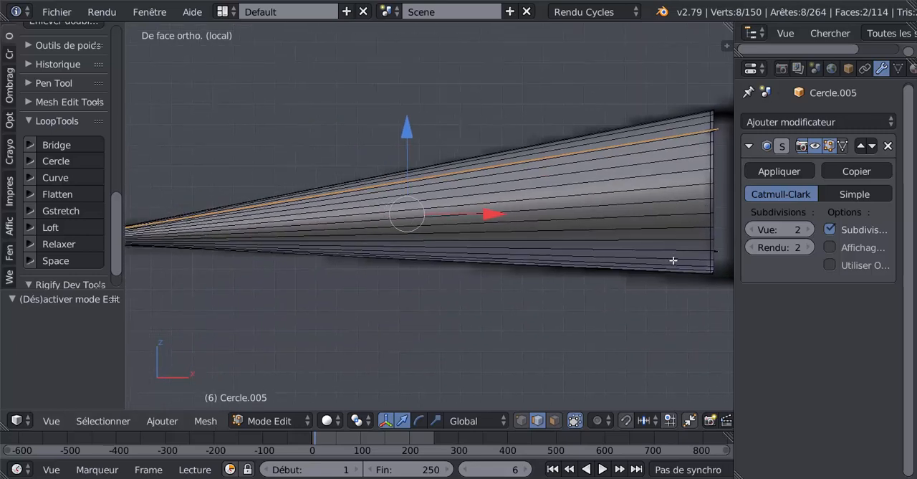
left_click(475, 421)
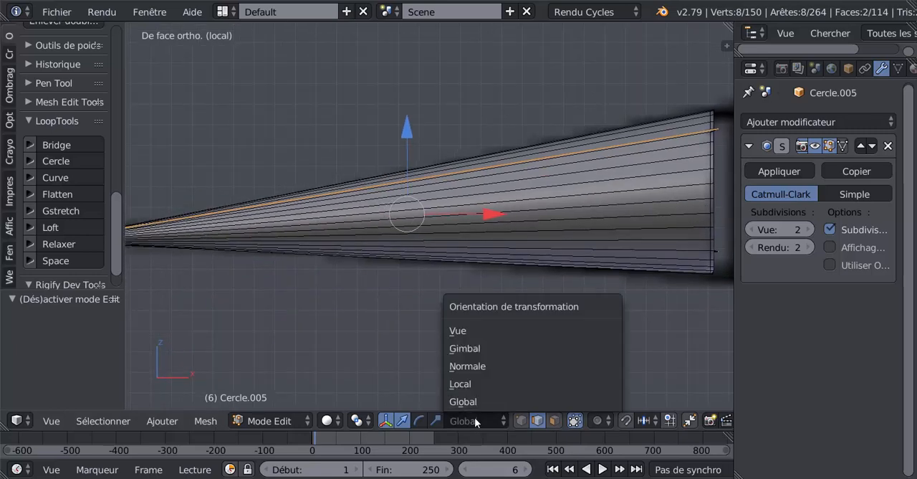
left_click(478, 367)
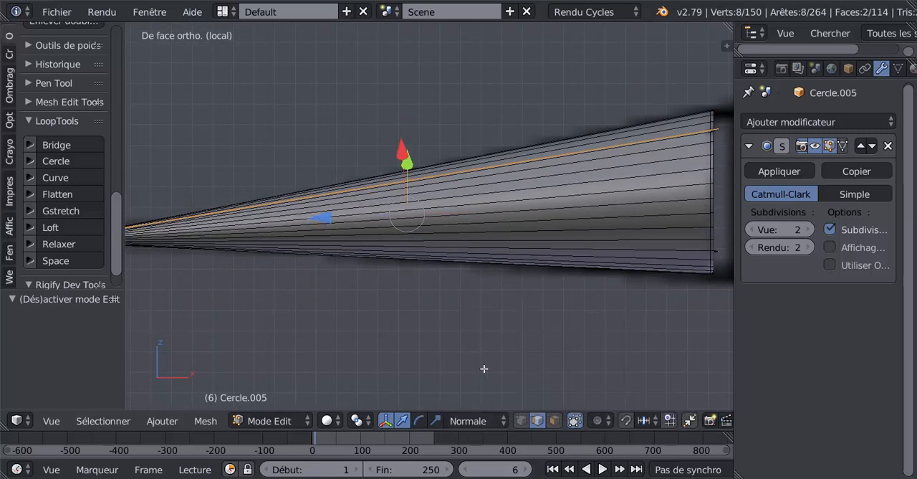
left_click(435, 421)
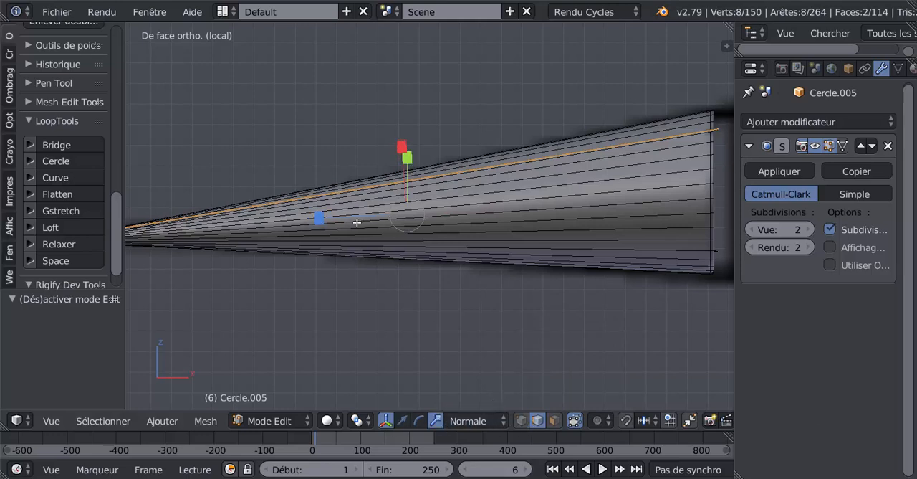
left_click_drag(319, 217, 319, 218)
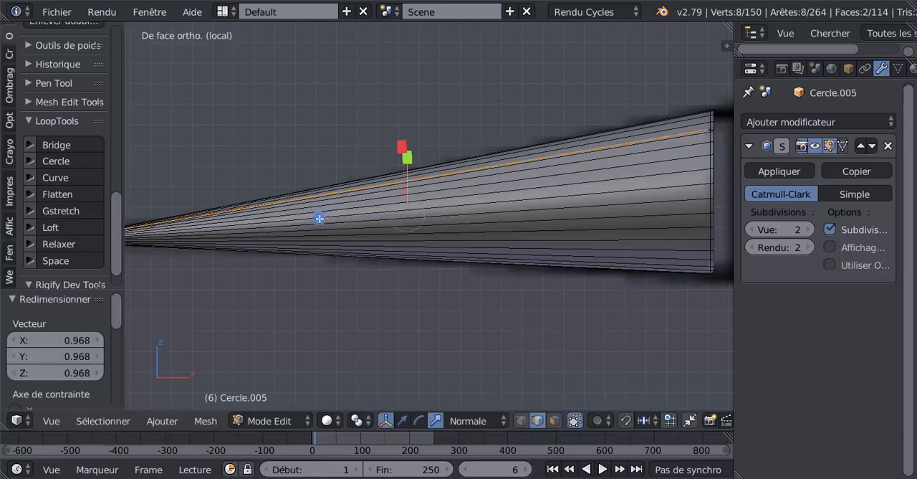
Inspect the strips in Object Mode at the rear rim and from the cone's tip, and return to Edit Mode facing the tip.
middle_click_drag(460, 227, 389, 236)
key("Tab")
scroll(589, 155, "up", 3)
middle_click_drag(564, 169, 567, 183)
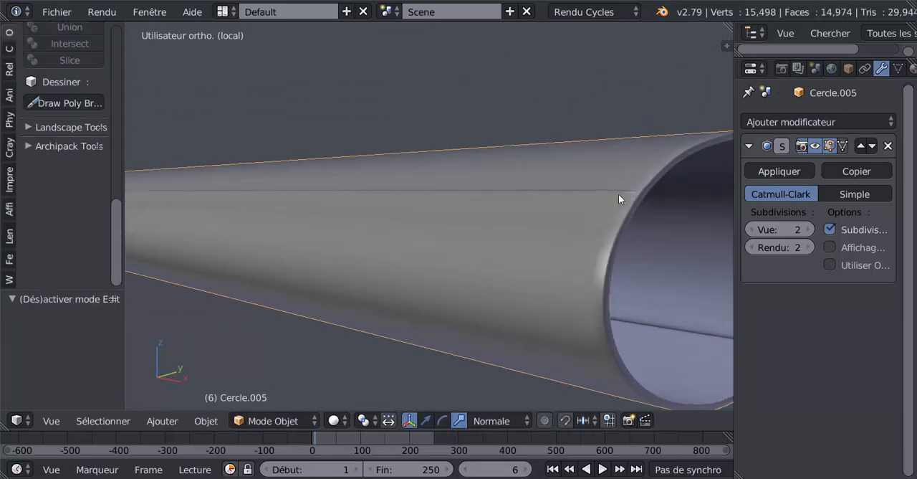
scroll(428, 261, "down", 2)
middle_click_drag(427, 266, 454, 149)
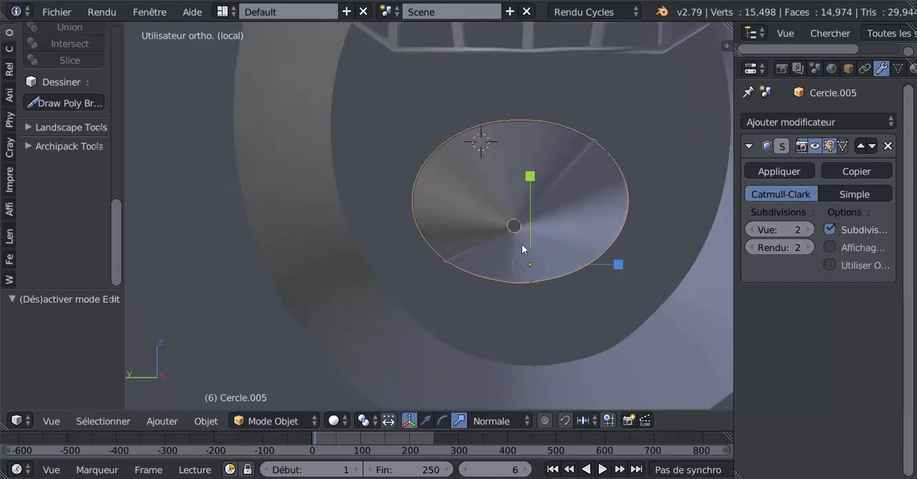
key("Tab")
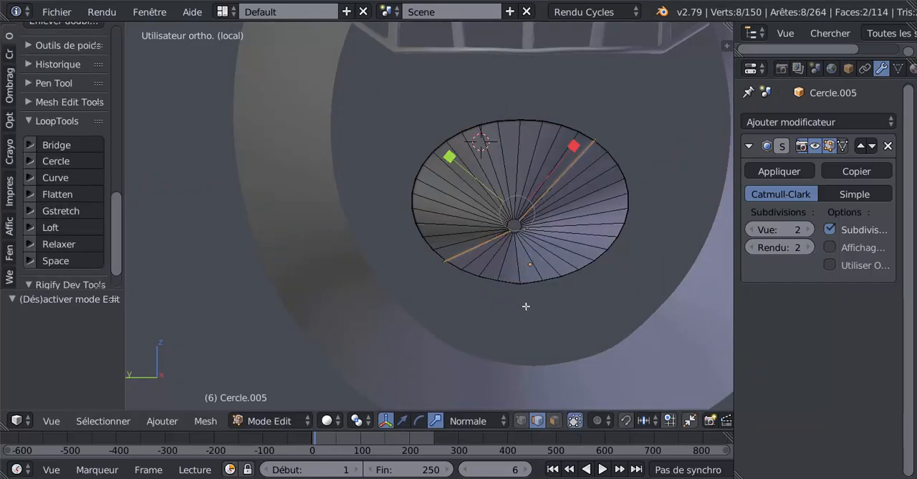
middle_click_drag(526, 306, 527, 305)
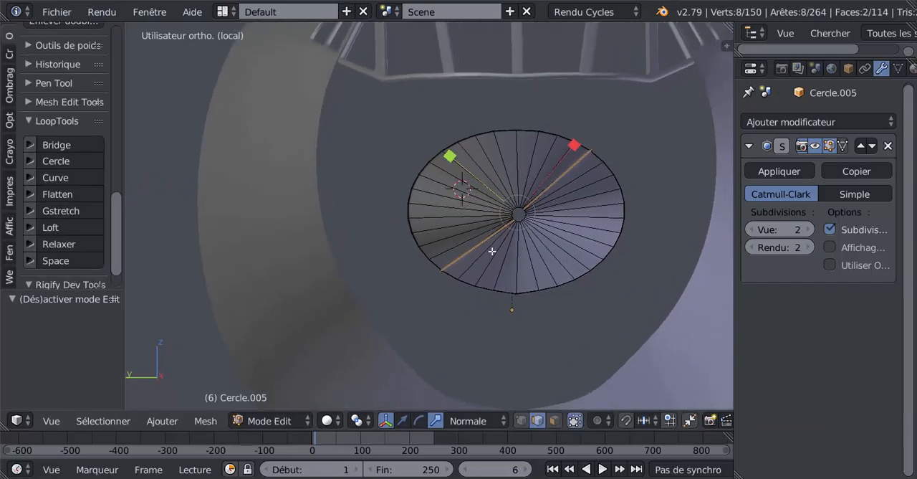
Add one edge loop around the cone, sliding it by about 0.556 towards the rear rim.
right_click(455, 163)
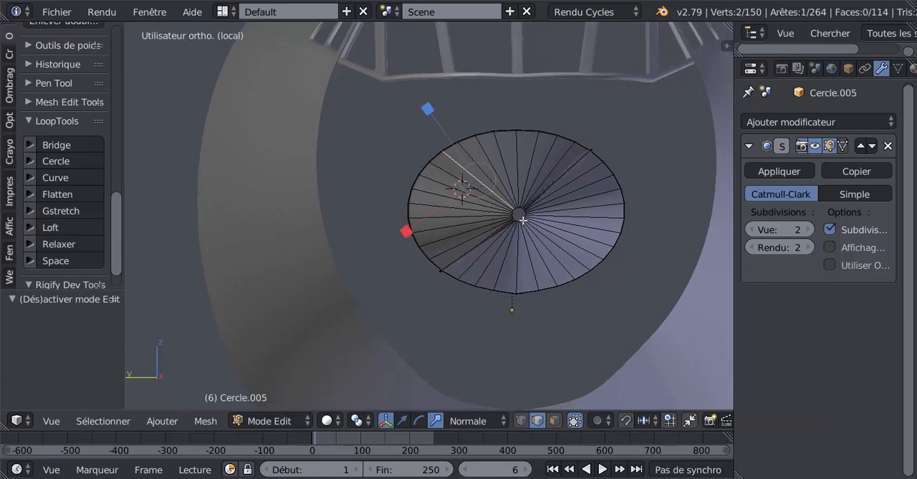
middle_click_drag(497, 224, 487, 280)
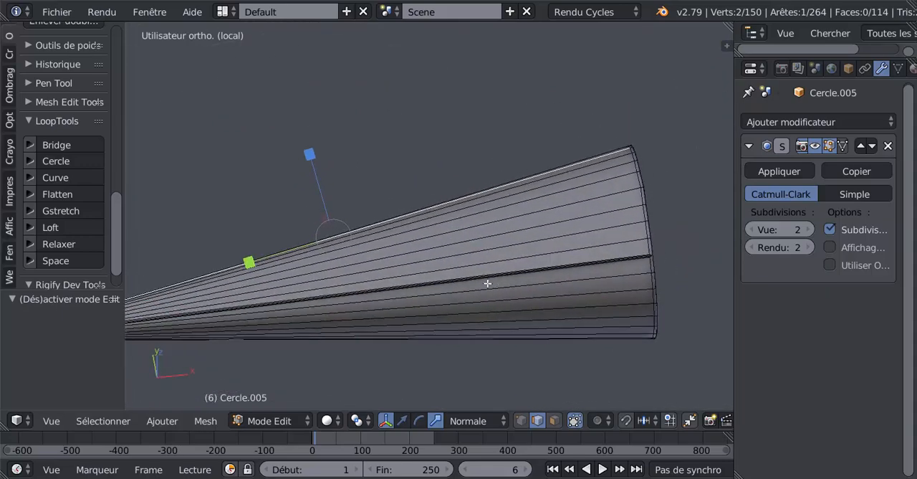
key("ctrl+r")
left_click(549, 273)
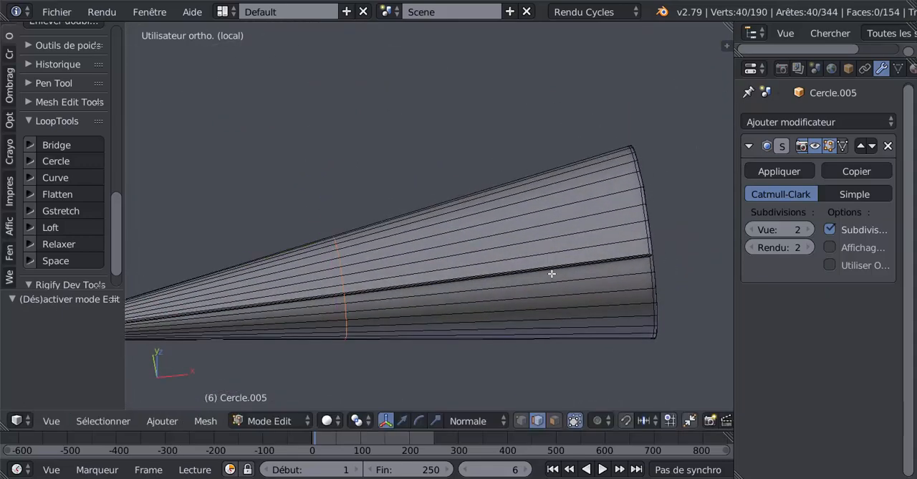
left_click(130, 252)
Bevel two opposite lengthwise edges, between the raised strips and behind the new loop, by 0.005 with extra segments.
middle_click_drag(218, 280, 344, 201)
right_click(394, 202)
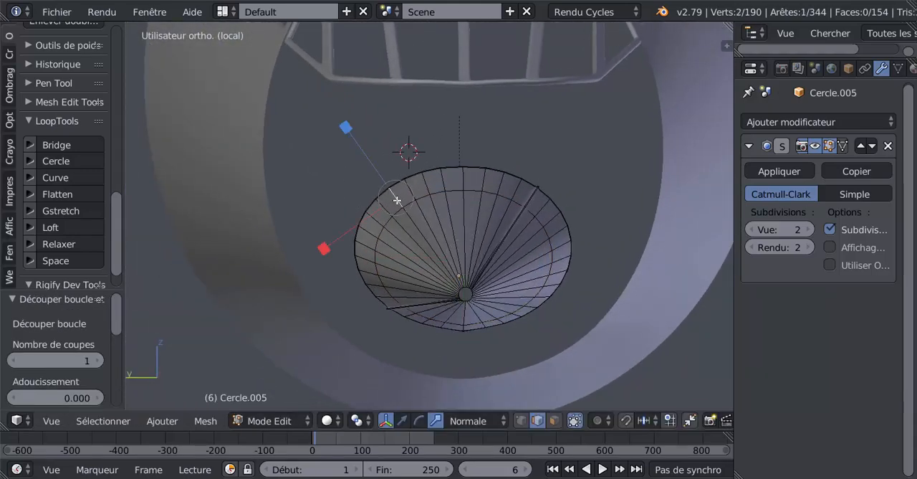
middle_click_drag(505, 296, 503, 290)
right_click(517, 323, "shift")
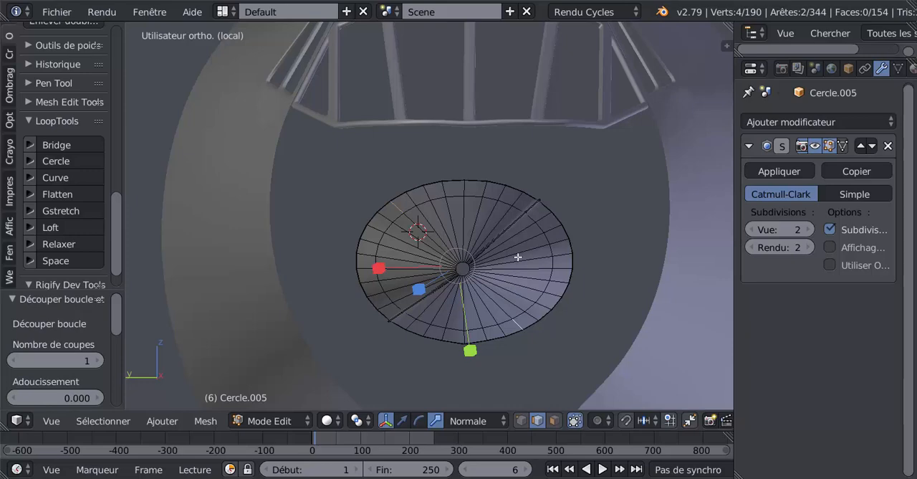
middle_click_drag(504, 239, 524, 215)
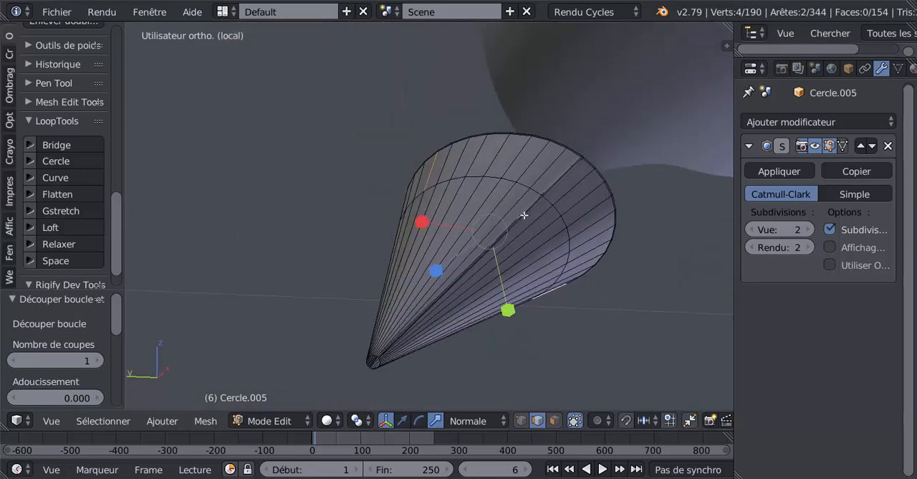
middle_click_drag(483, 255, 512, 240)
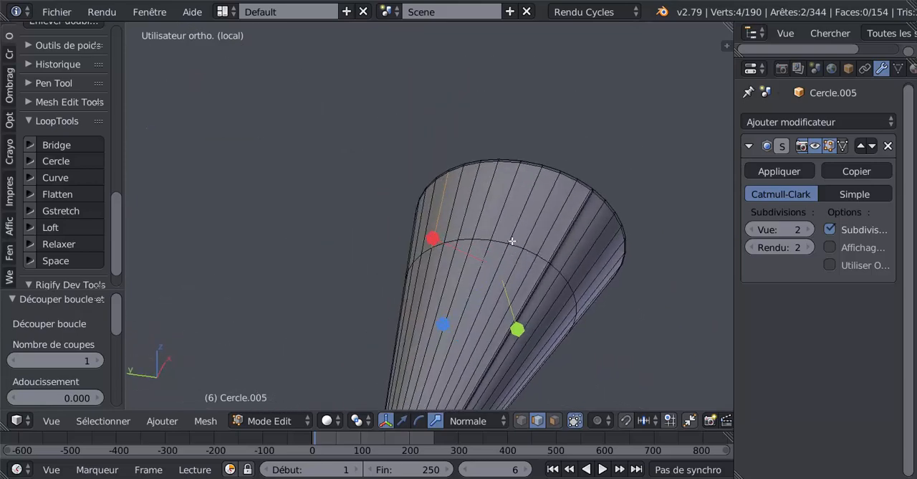
key("ctrl+b")
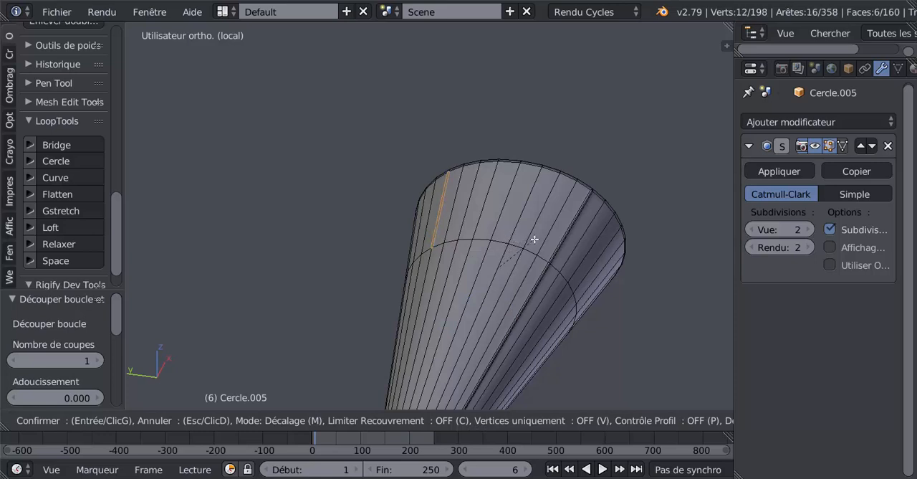
scroll(535, 238, "up", 2)
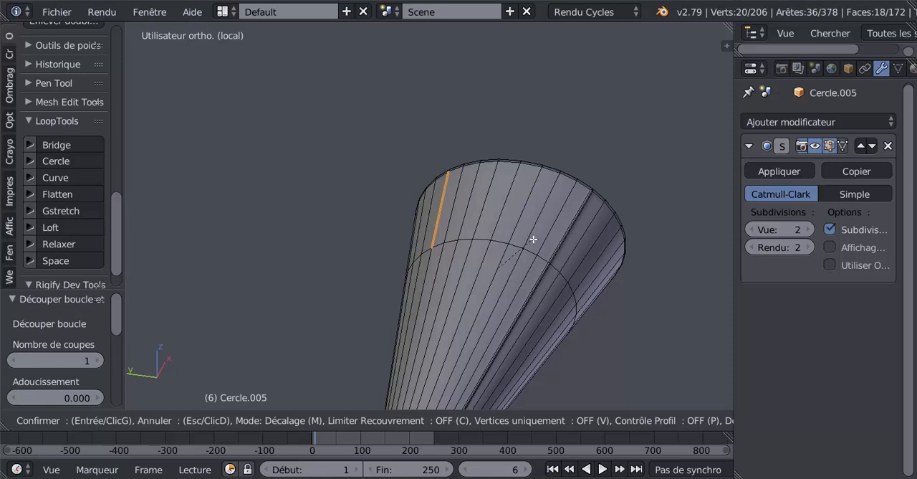
left_click(535, 239)
Shrink the selection to the middle face strip of each short bevel and scale both strips uniformly by 1.033.
scroll(423, 244, "up", 3)
middle_click_drag(432, 237, 482, 238)
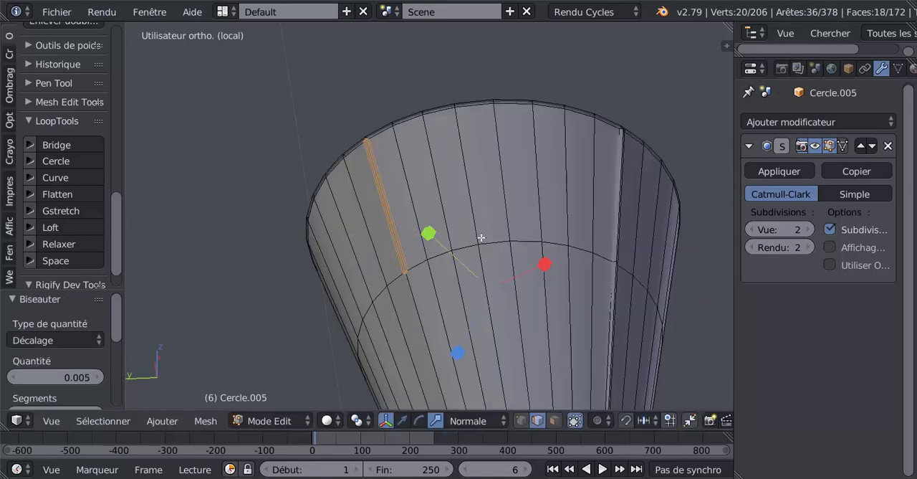
key("ctrl+KP_Subtract")
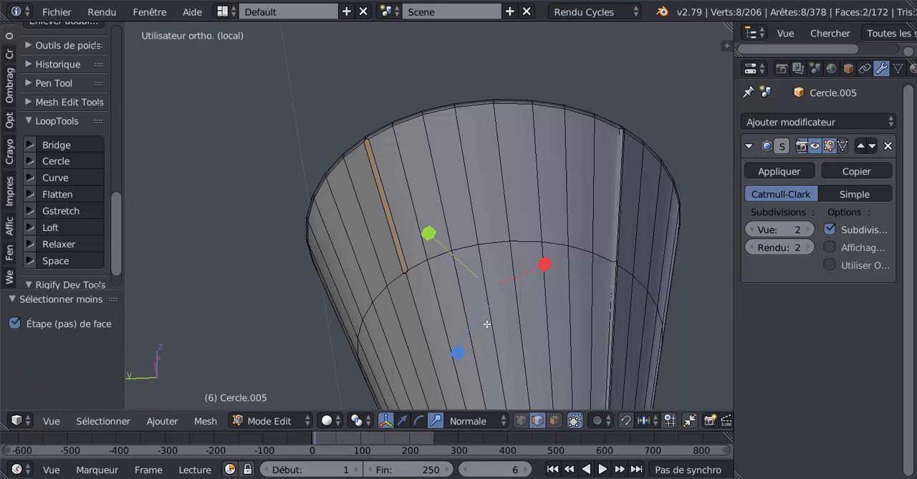
key("s")
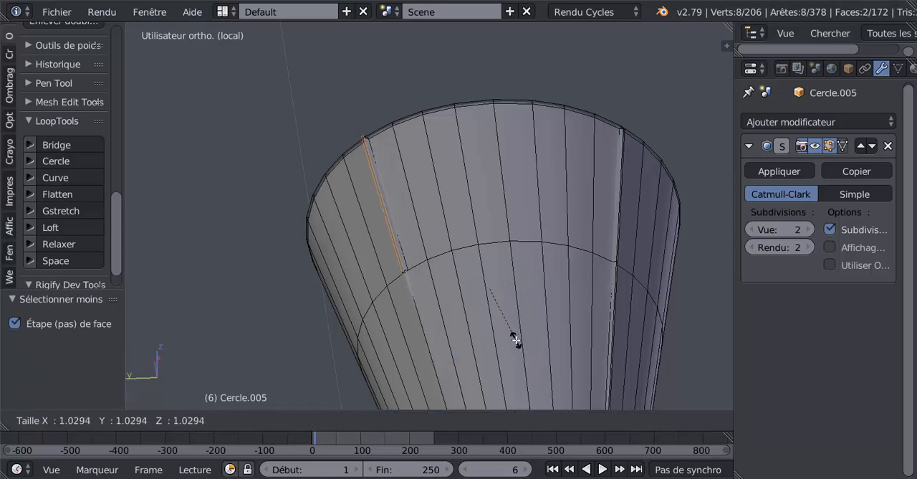
left_click(517, 338)
In front view, set the transform orientation to Global and scale the two short strips by 0.934 along the X axis.
middle_click_drag(517, 338, 454, 327)
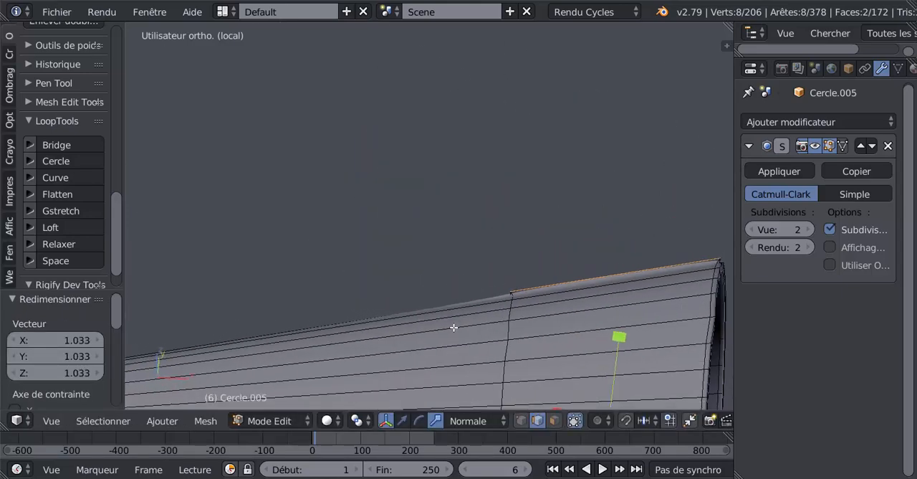
middle_click_drag(554, 284, 571, 288)
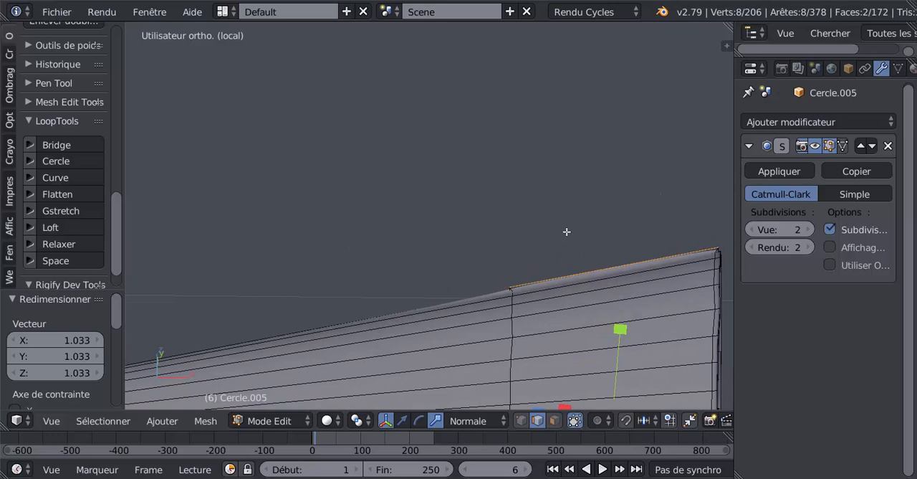
key("KP_1")
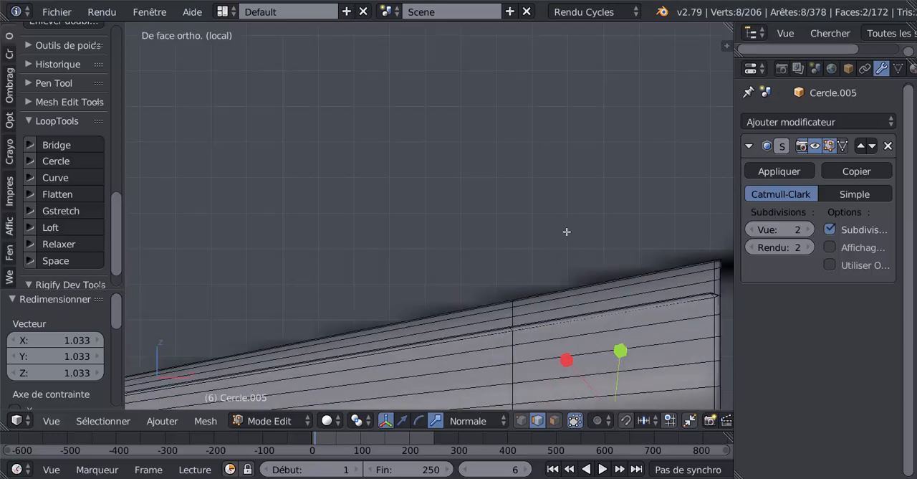
middle_click_drag(583, 252, 544, 123, "shift")
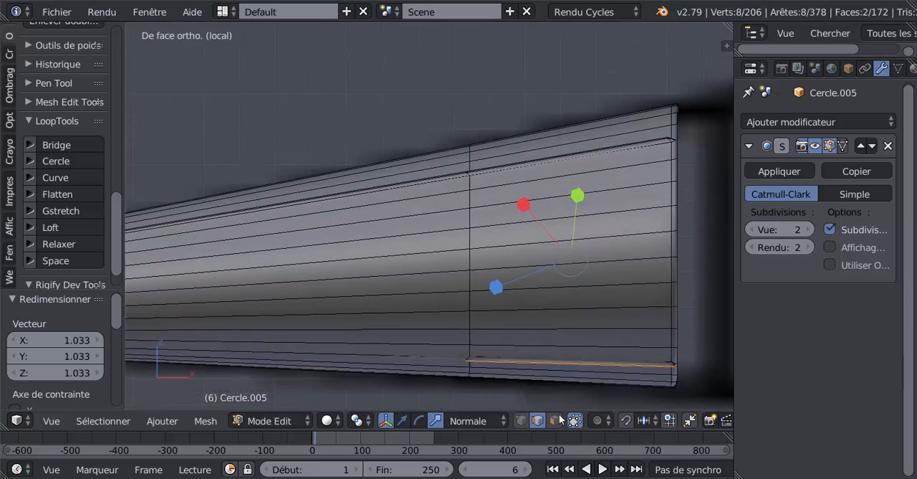
left_click(474, 421)
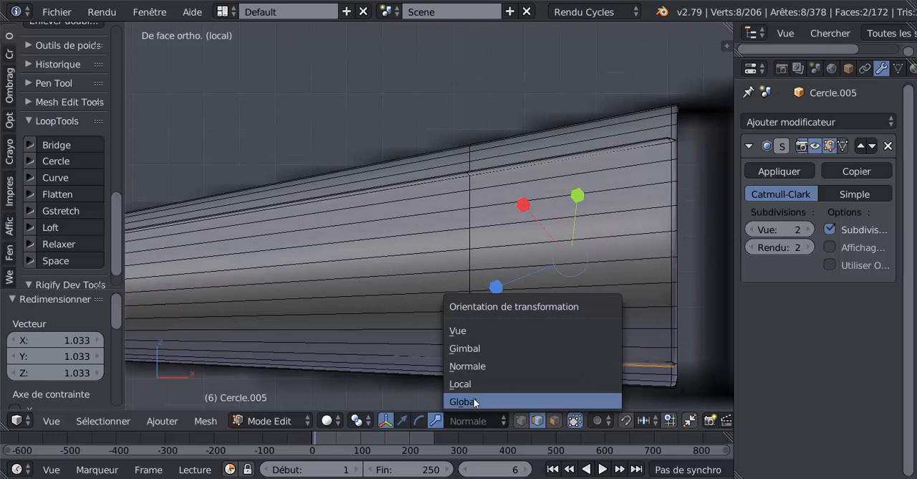
left_click(474, 400)
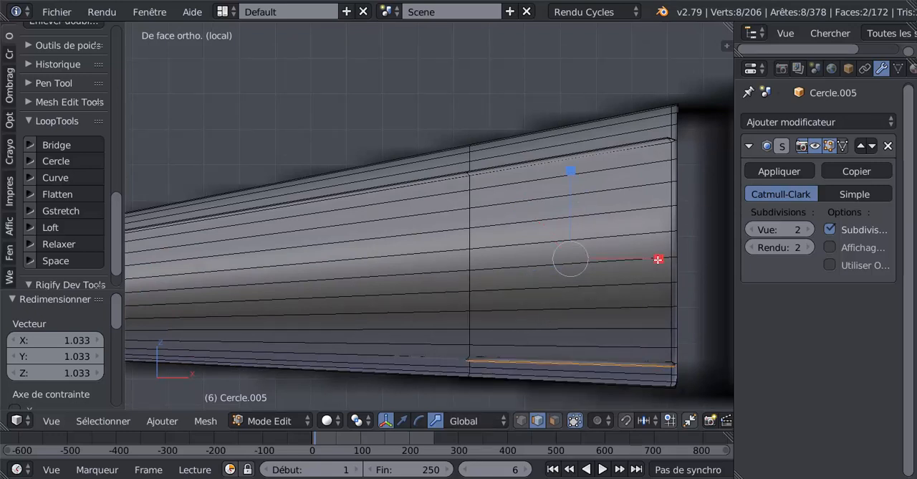
key("s")
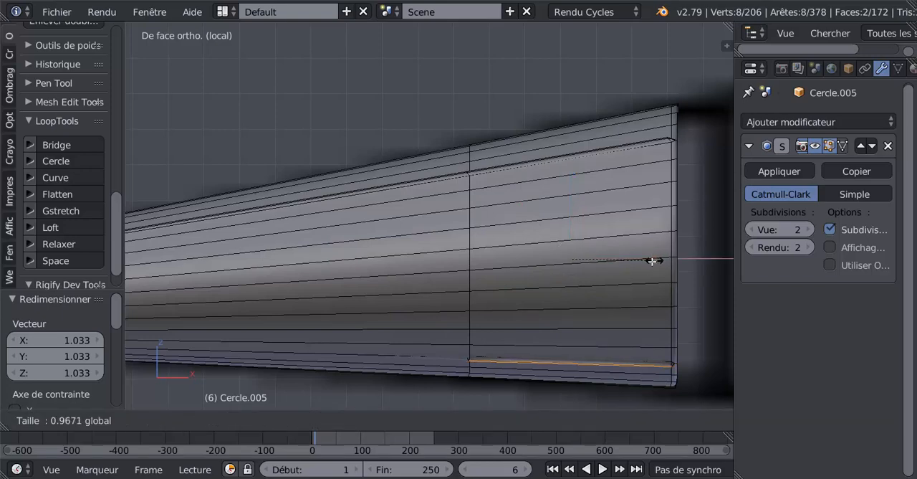
left_click(655, 298)
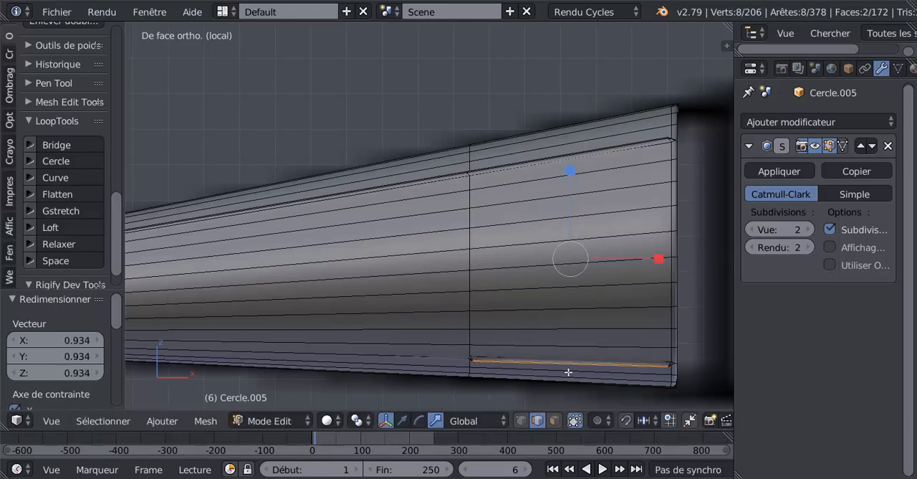
Examine the short strips and their front ends in Edit Mode and in Object Mode from several angles, ending in Edit Mode.
middle_click_drag(570, 256, 519, 349)
middle_click_drag(542, 246, 573, 230)
scroll(537, 255, "up", 2)
scroll(534, 255, "down", 3)
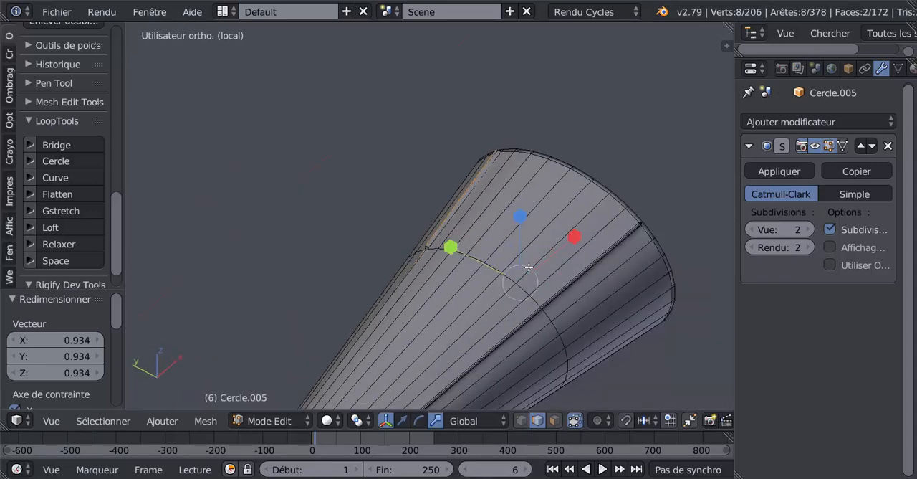
key("Tab")
mouse_move(524, 298)
middle_mouse_down()
mouse_move(561, 313)
mouse_move(522, 312)
middle_mouse_up()
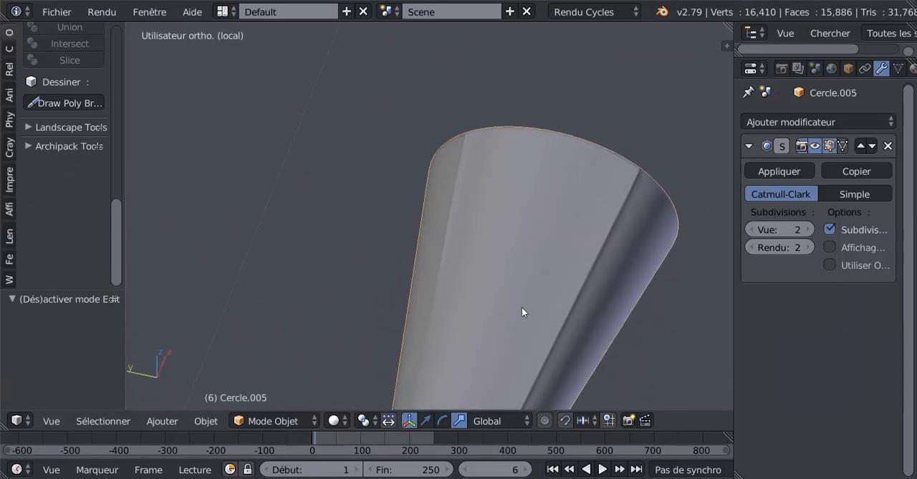
middle_click_drag(456, 301, 404, 312)
key("Tab")
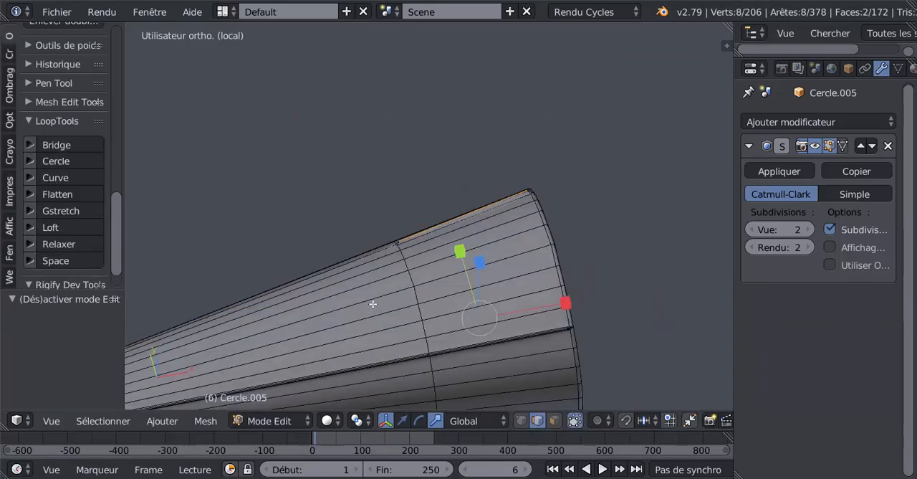
Add an edge loop on one side of the cone between the short strips, slid close in front of the existing loop.
key("ctrl+r")
left_click(274, 305)
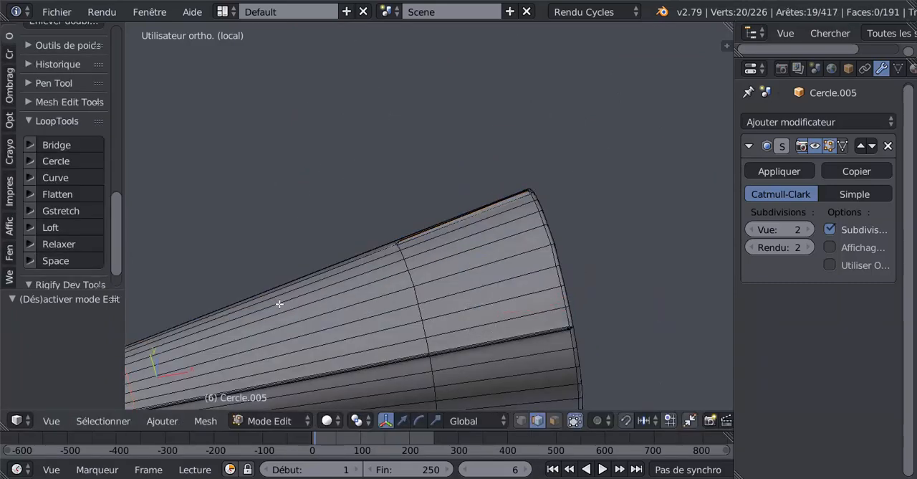
left_click(564, 246)
middle_click_drag(565, 245, 531, 241)
scroll(527, 252, "up", 2)
scroll(510, 291, "down", 2)
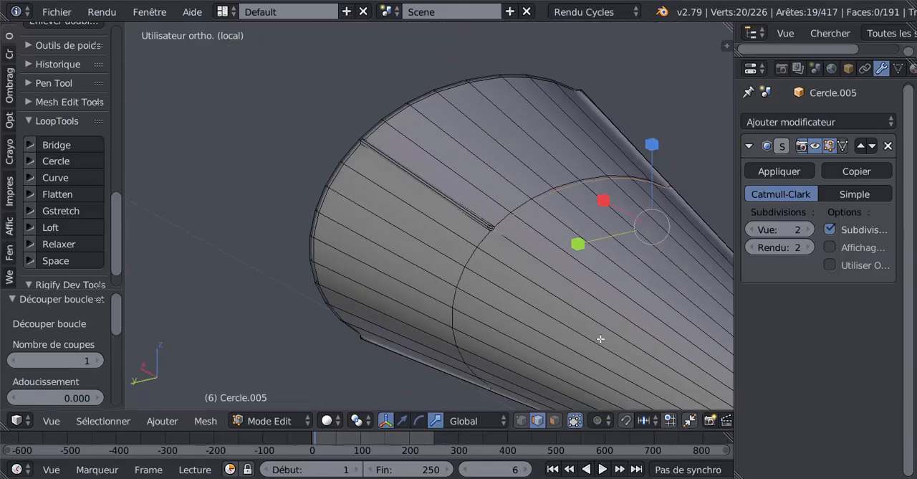
Add a matching edge loop on the cone's other side, slid close in front of the existing loop.
key("ctrl+r")
left_click(528, 288)
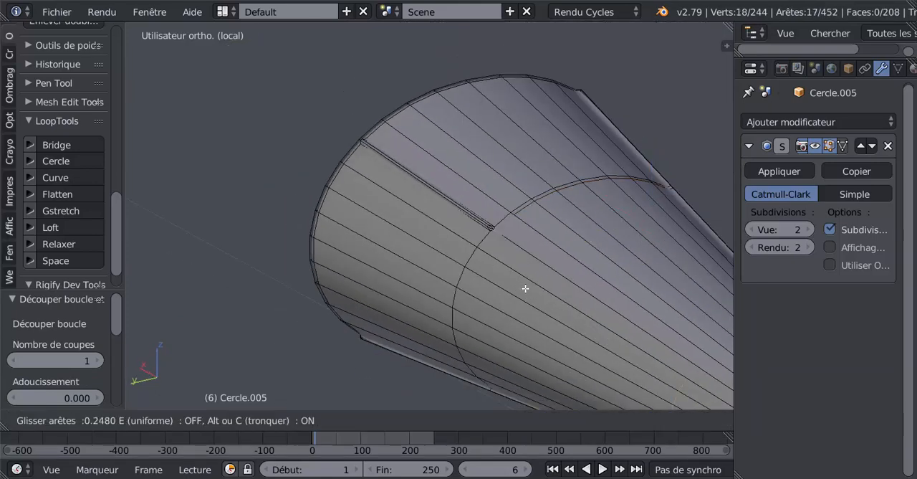
left_click(337, 195)
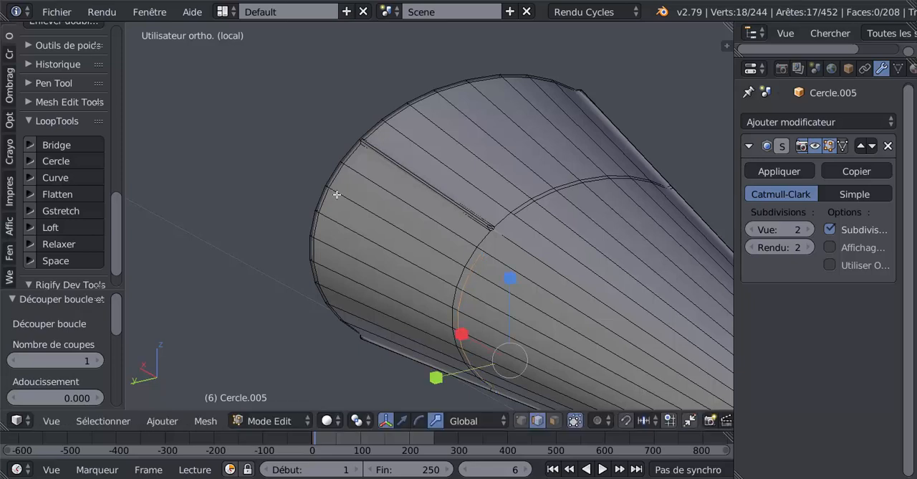
Knife-cut from the end of one side's new loop to the lengthwise edge at the front end of the short strip.
middle_click_drag(475, 289, 457, 300)
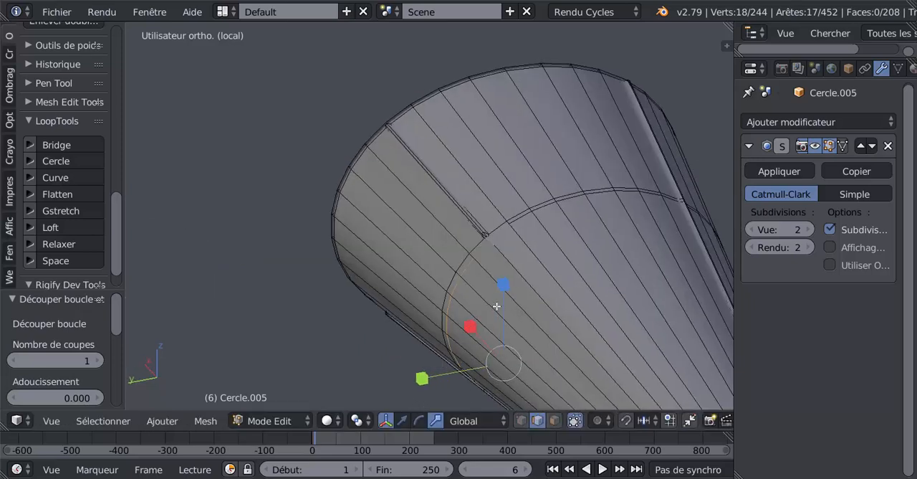
key("k")
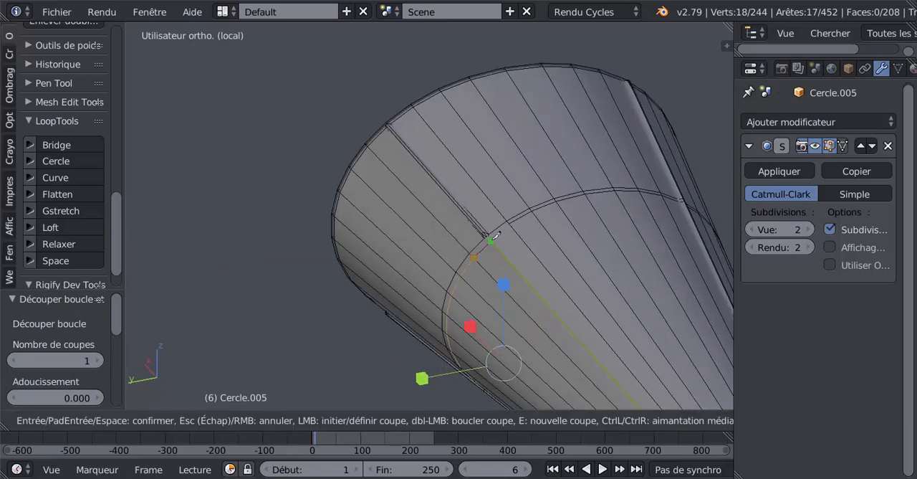
left_click(491, 240)
left_click(508, 223)
key("Return")
mouse_move(526, 265)
middle_mouse_down()
mouse_move(500, 298)
mouse_move(436, 329)
mouse_move(420, 323)
mouse_move(422, 273)
mouse_move(370, 180)
mouse_move(470, 260)
mouse_move(506, 225)
mouse_move(476, 203)
mouse_move(551, 340)
mouse_move(559, 320)
mouse_move(530, 302)
middle_mouse_up()
Knife-cut from the other side's loop end to the same lengthwise edge, joining both loops at the short strip's front end.
key("Tab")
key("Tab")
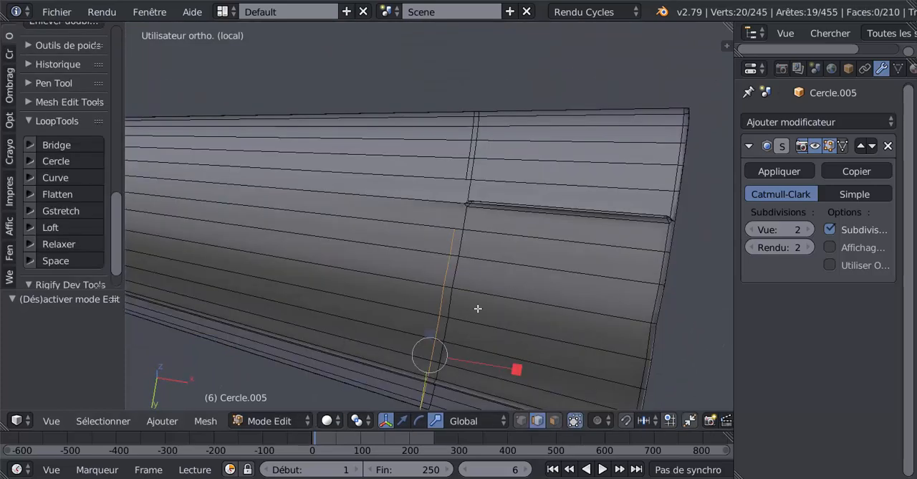
key("k")
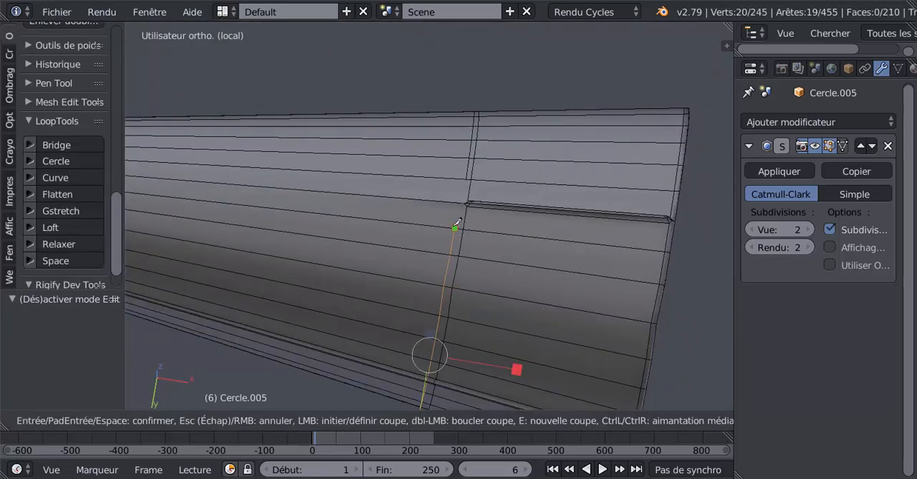
left_click(460, 204)
key("Return")
Inspect the cone in Object Mode, including the whole shape in front view, and return to Edit Mode at its open tip.
key("Tab")
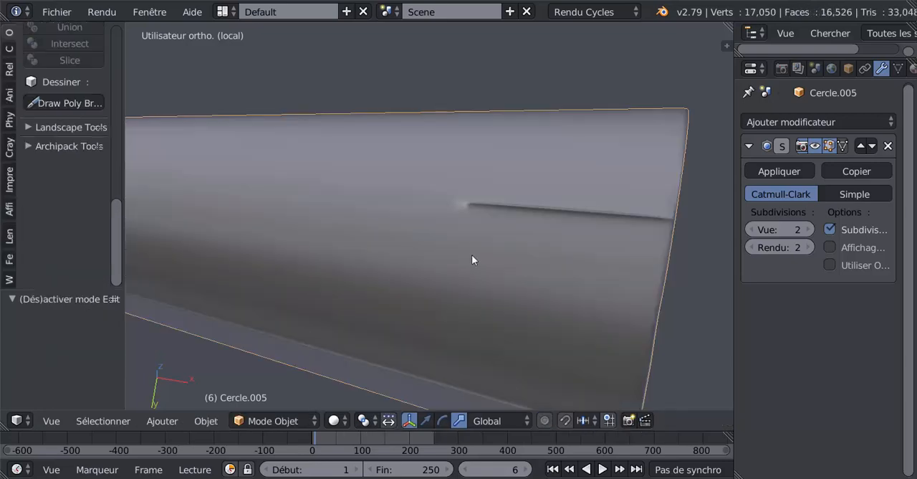
scroll(487, 295, "down", 8)
middle_click_drag(525, 354, 486, 339)
key("KP_1")
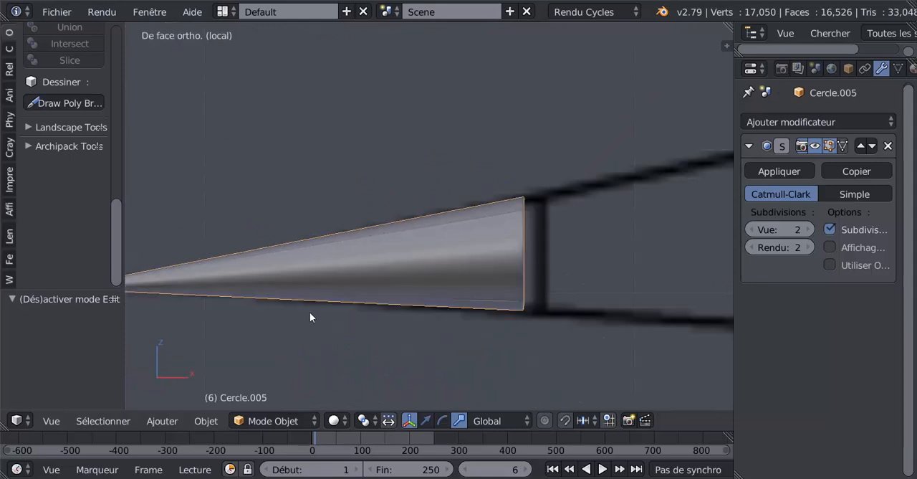
middle_click_drag(277, 282, 617, 253, "shift")
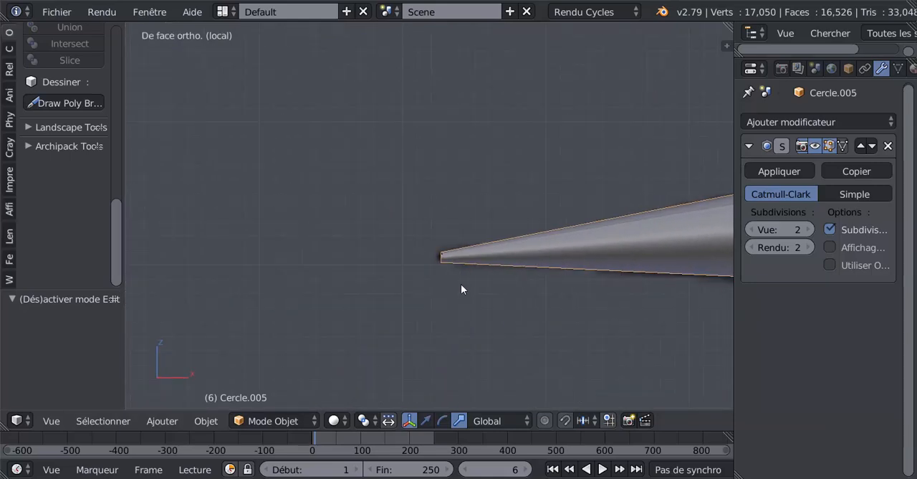
middle_click_drag(443, 271, 470, 324)
key("Tab")
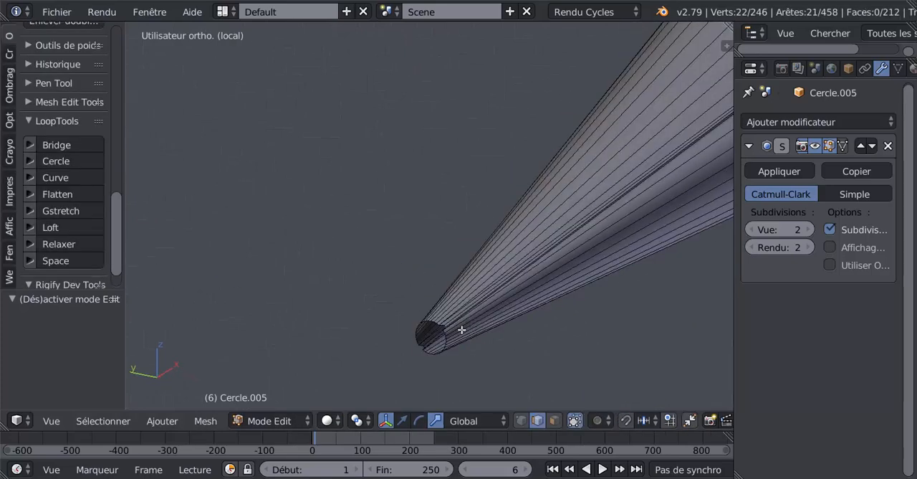
Select the rim loop of the cone's open tip and flatten it with repeated scaling along X.
right_click(444, 336, "alt")
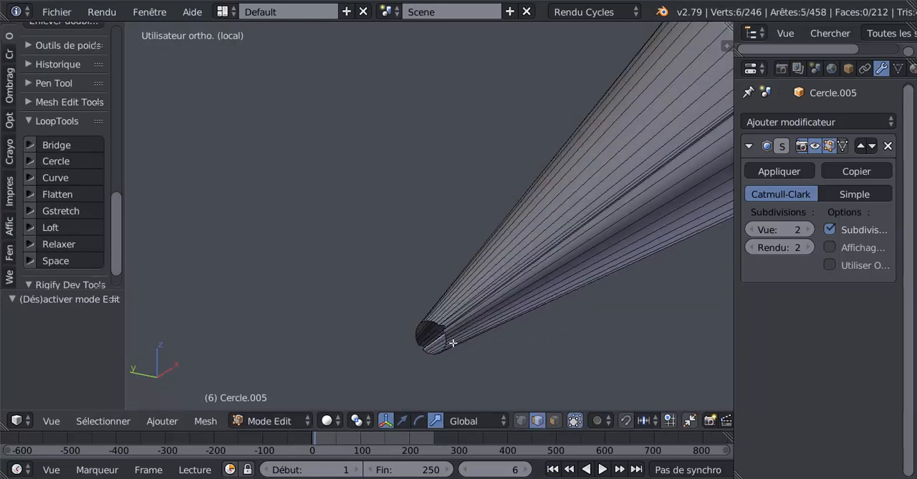
middle_click_drag(462, 352, 442, 351)
scroll(456, 359, "up", 2)
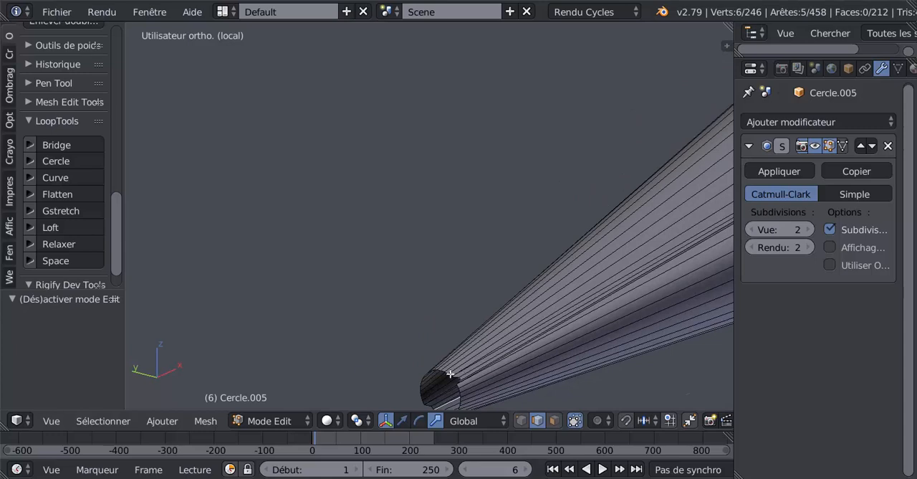
right_click(450, 374, "alt")
key("KP_Decimal")
middle_click_drag(452, 372, 407, 368)
key("KP_1")
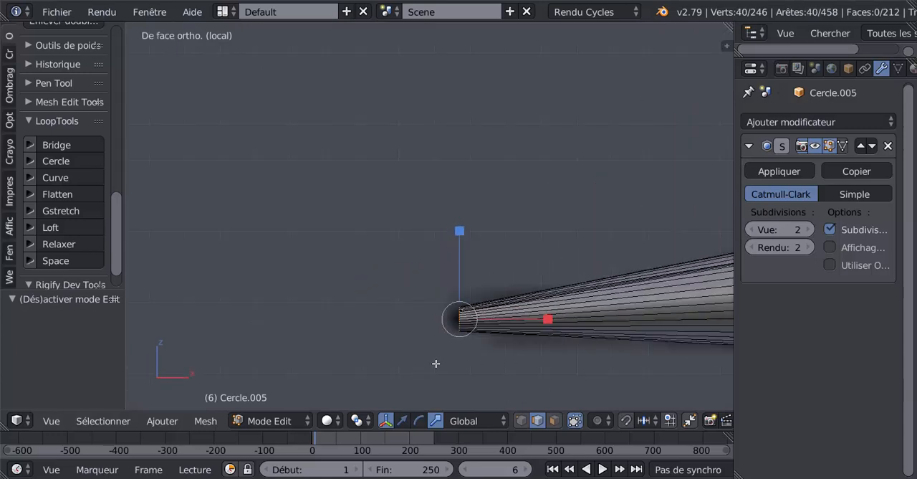
key("KP_Decimal")
key("s")
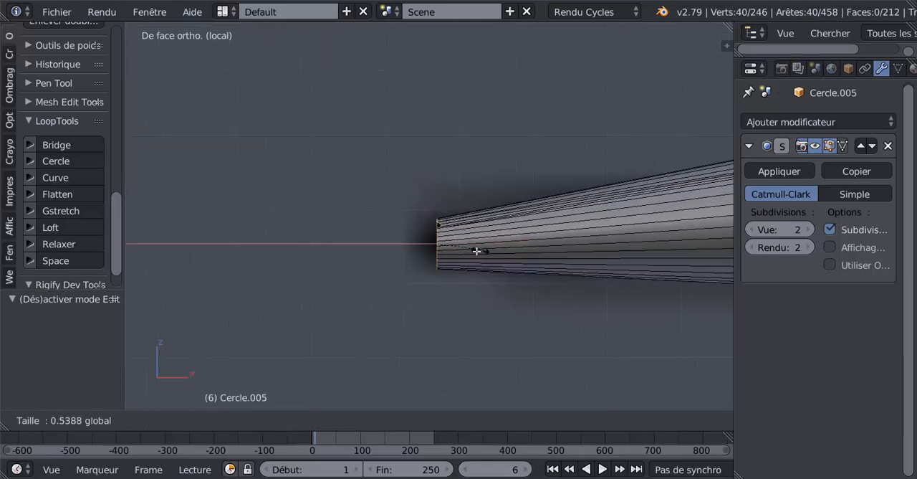
left_click(507, 255)
key("s")
left_click(440, 245)
key("s")
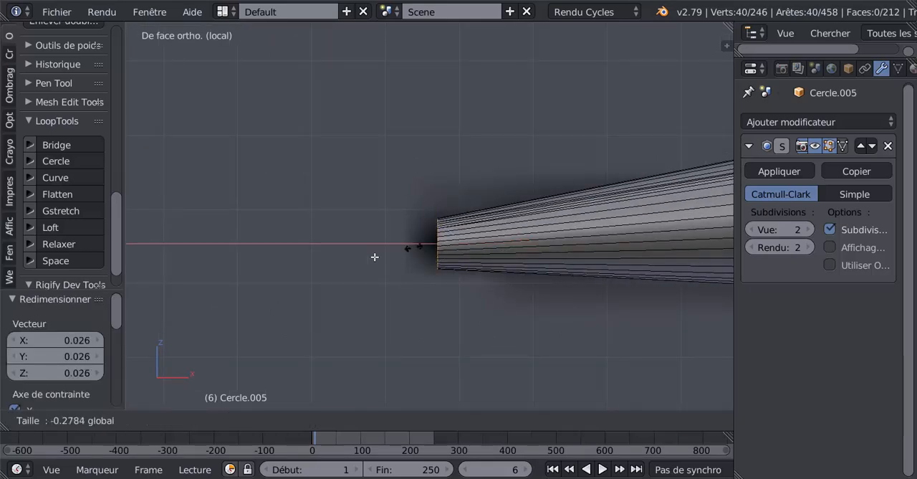
left_click(340, 297)
key("Tab")
key("Tab")
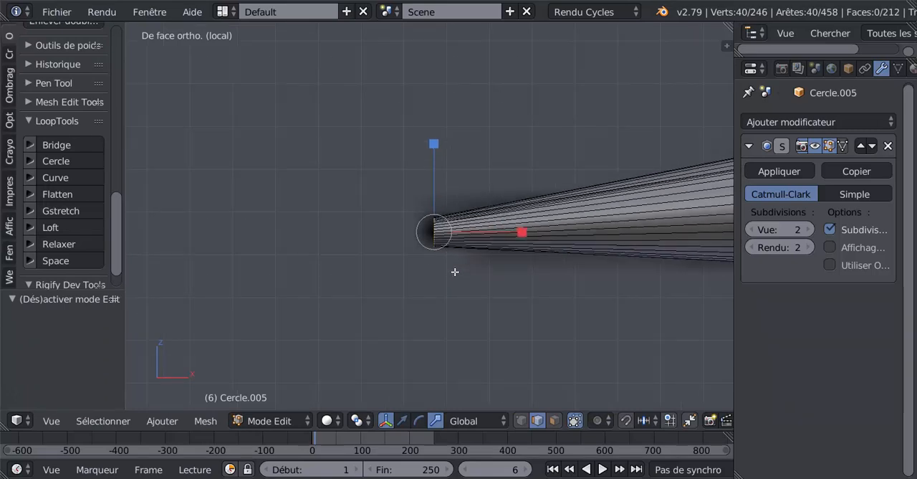
Scale the flattened tip rim to about 0.825, and extrude it about -0.0004 along X as a supporting loop.
key("s")
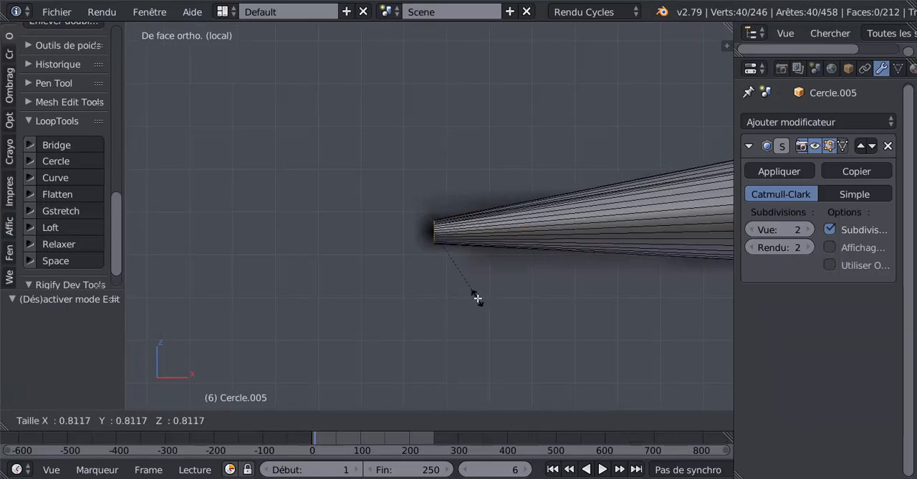
left_click(478, 301)
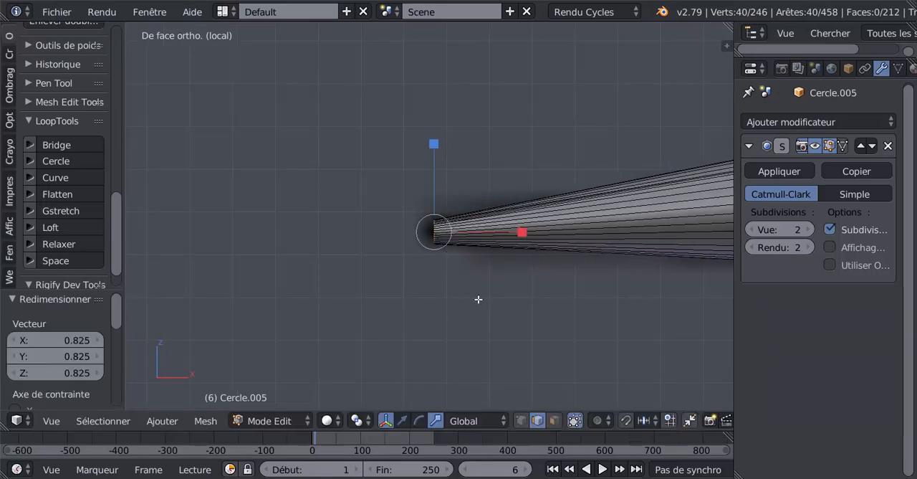
left_click(402, 421)
key("e")
right_click(496, 290)
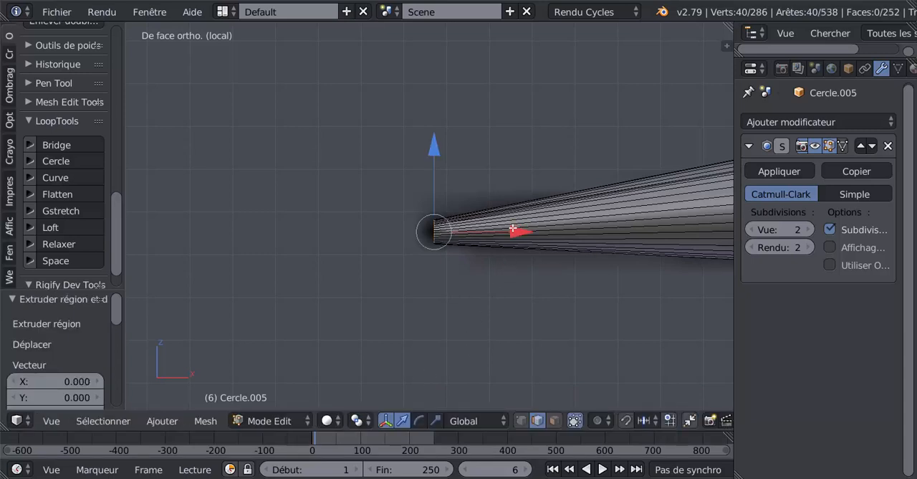
mouse_move(513, 228)
left_mouse_down()
mouse_move(277, 241)
mouse_move(511, 238)
left_mouse_up()
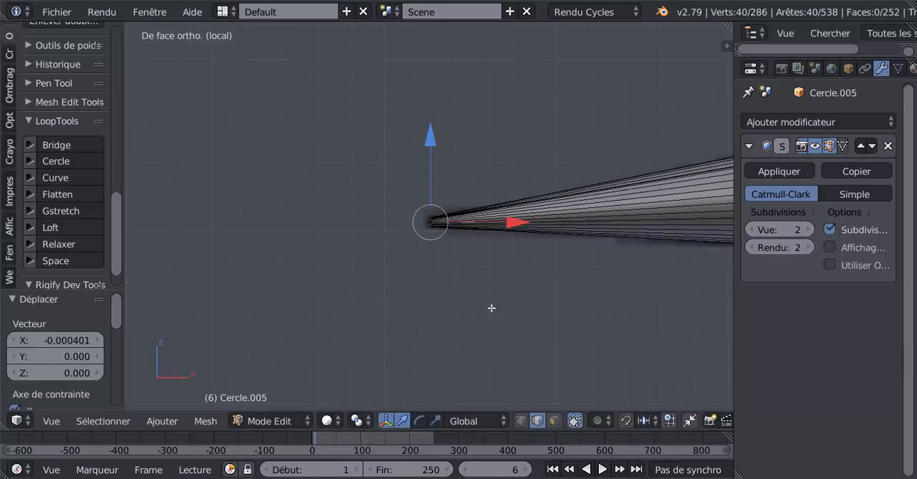
Extrude the tip rim again about -0.076 along X to form a thin probe.
key("e")
right_click(500, 282)
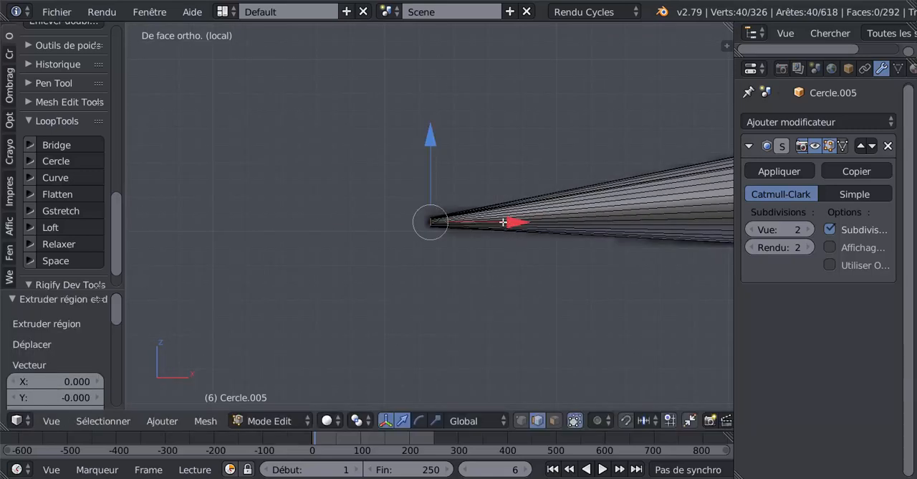
left_click_drag(508, 223, 380, 242)
scroll(422, 294, "down", 3)
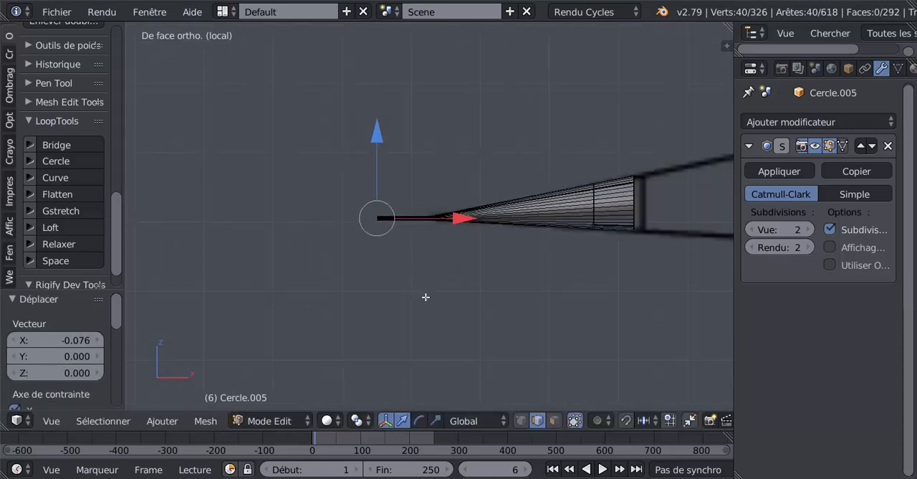
Scale down the probe's front end in two passes so that it tapers, checking the shape in Object Mode between them.
key("s")
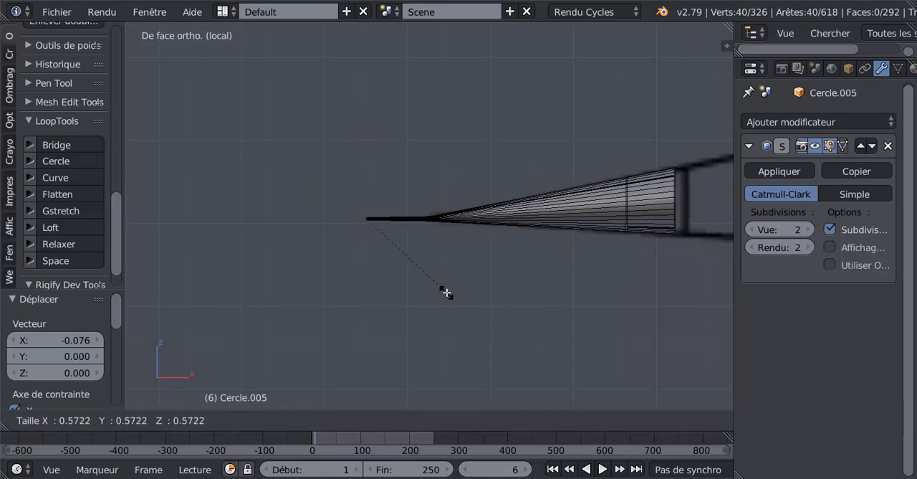
left_click(448, 294)
key("Tab")
middle_click_drag(453, 298, 369, 247)
scroll(463, 311, "up", 2)
scroll(374, 248, "up", 2)
key("Tab")
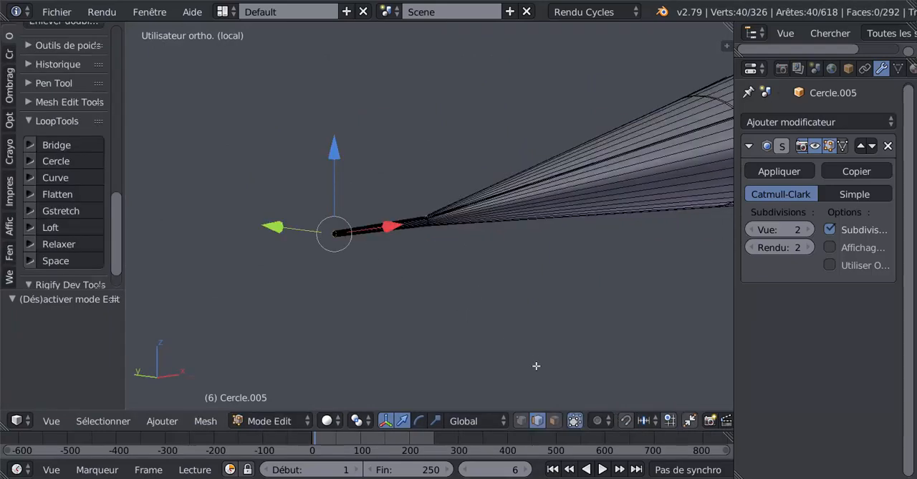
key("s")
left_click(488, 331)
Examine the cone and its thin probe in Object Mode, including beside the cockpit fuselage.
key("Tab")
scroll(433, 313, "down", 3)
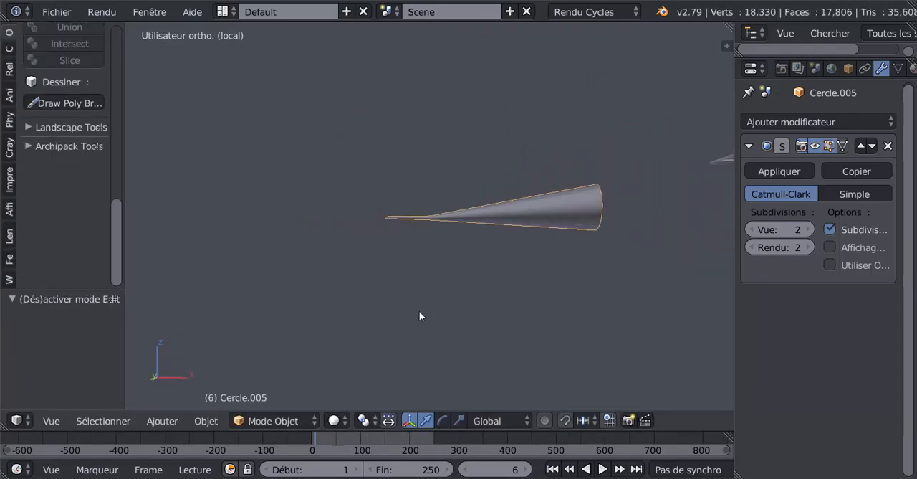
scroll(406, 309, "down", 1)
middle_click_drag(419, 311, 286, 326)
mouse_move(384, 316)
middle_mouse_down()
mouse_move(425, 336)
mouse_move(337, 337)
mouse_move(392, 327)
middle_mouse_up()
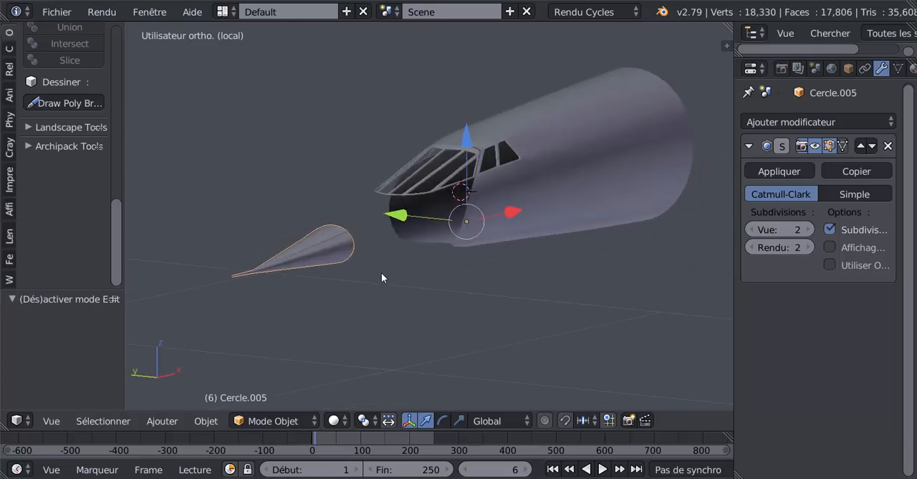
scroll(424, 265, "up", 2)
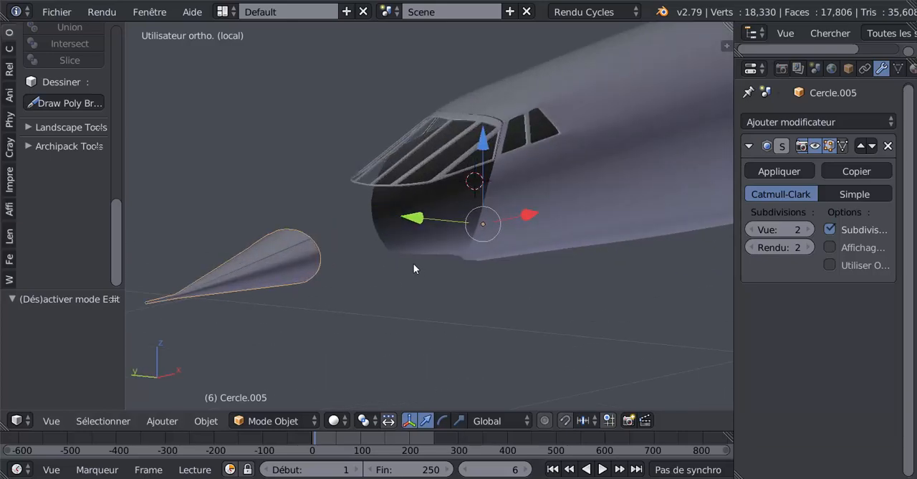
key("Tab")
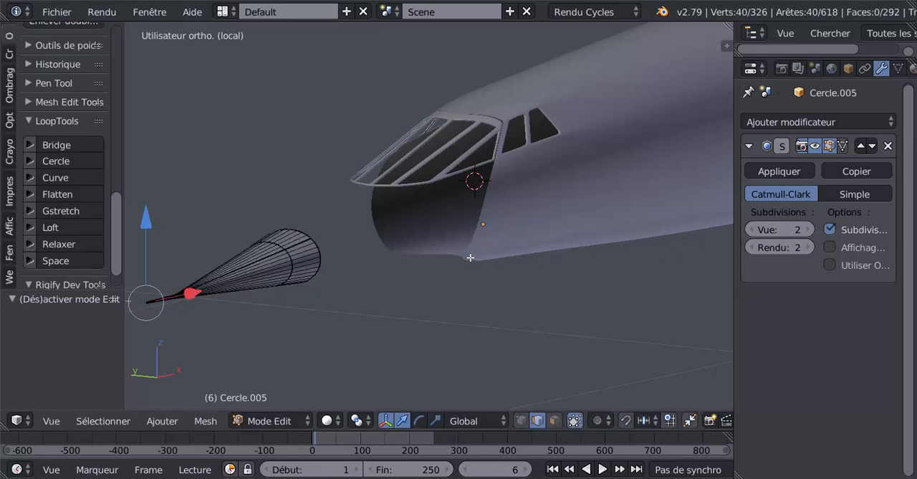
key("Tab")
key("alt+g")
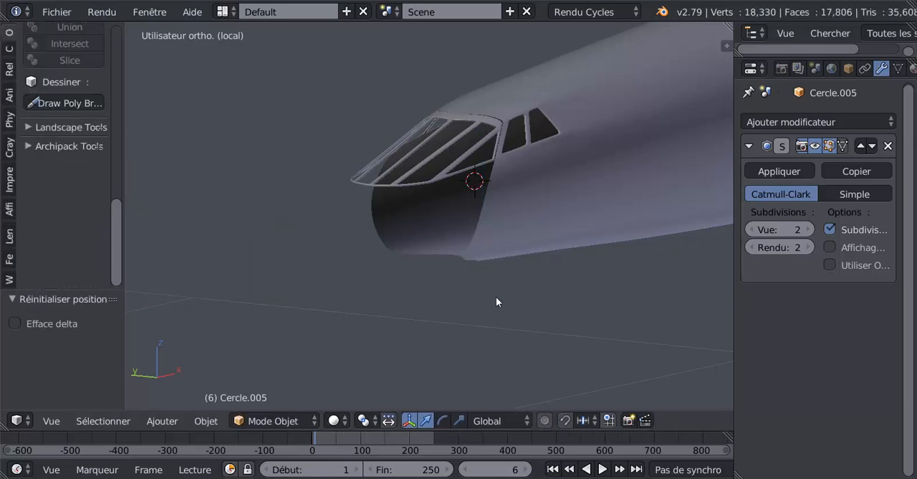
key("alt+h")
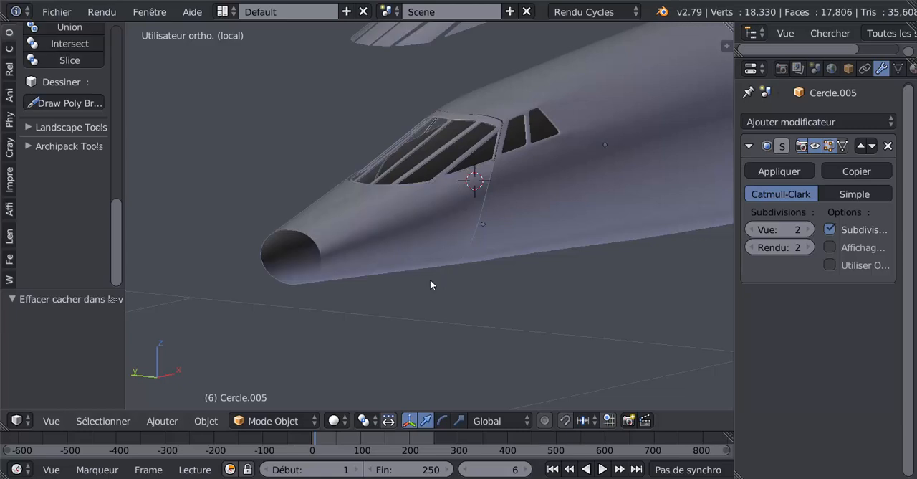
key("ctrl+z")
key("ctrl+z")
key("ctrl+z")
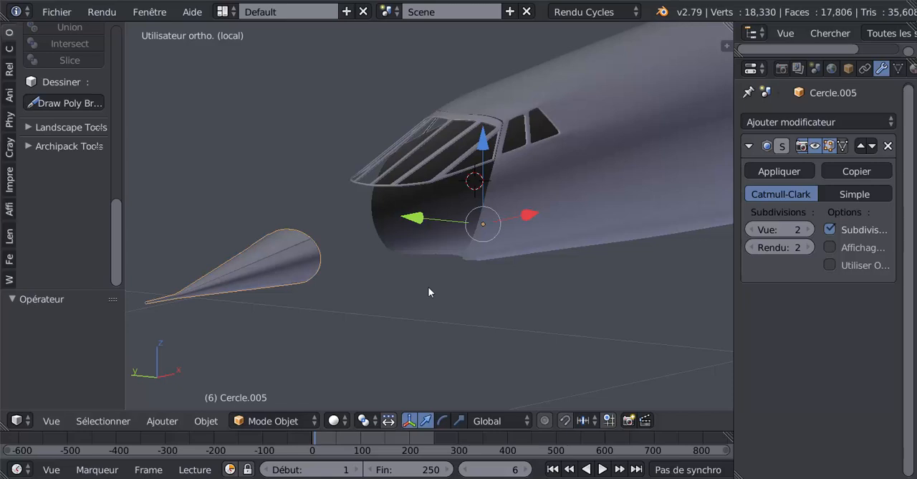
Reveal the hidden aircraft parts and view the joint between the nose cone and the fuselage.
key("alt+h")
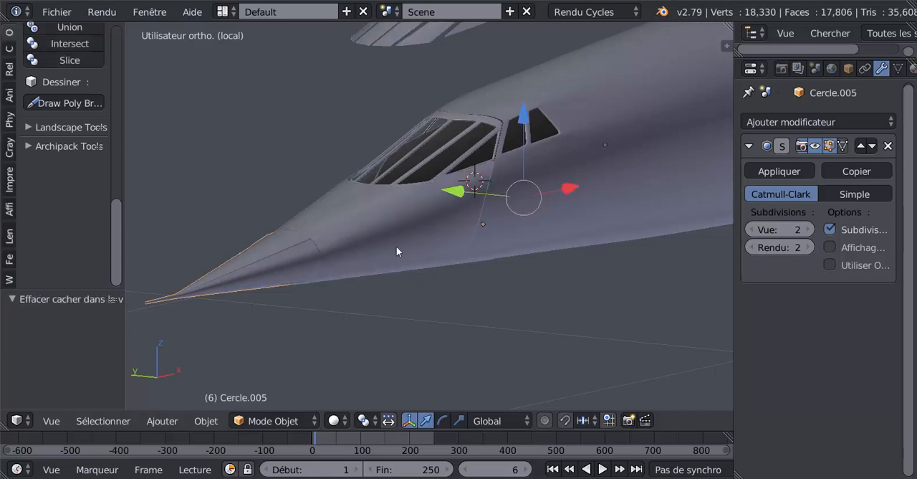
middle_click_drag(402, 300, 380, 342)
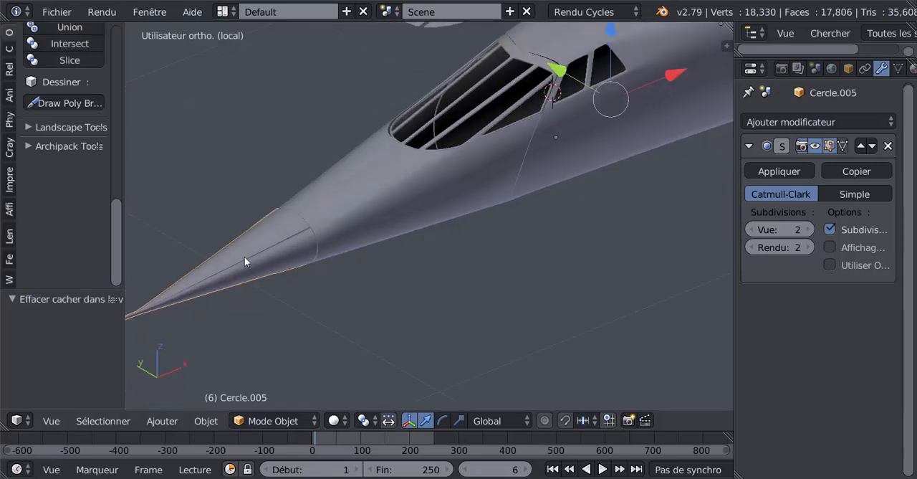
middle_click_drag(329, 296, 462, 233)
Check the mesh of the section behind the cone, and hide the nose cone in Object Mode to expose that section's front opening.
right_click(463, 253)
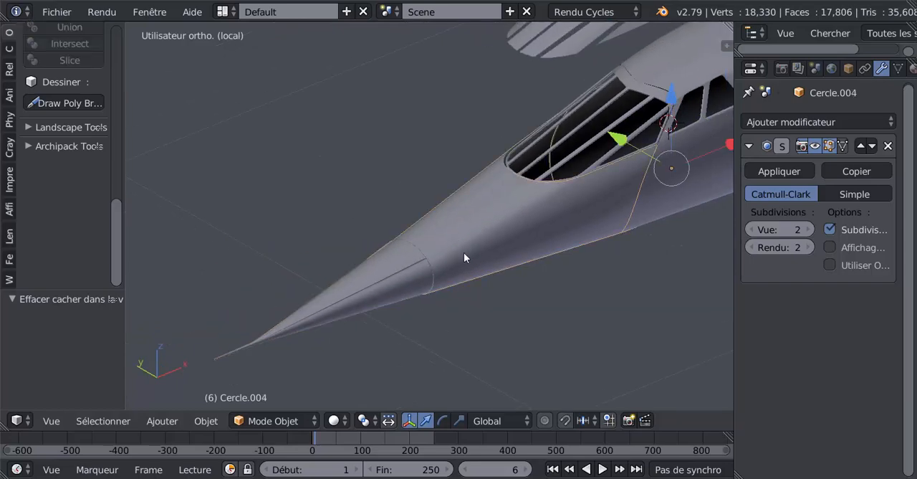
key("Tab")
middle_click_drag(473, 268, 460, 231)
scroll(460, 231, "up", 3)
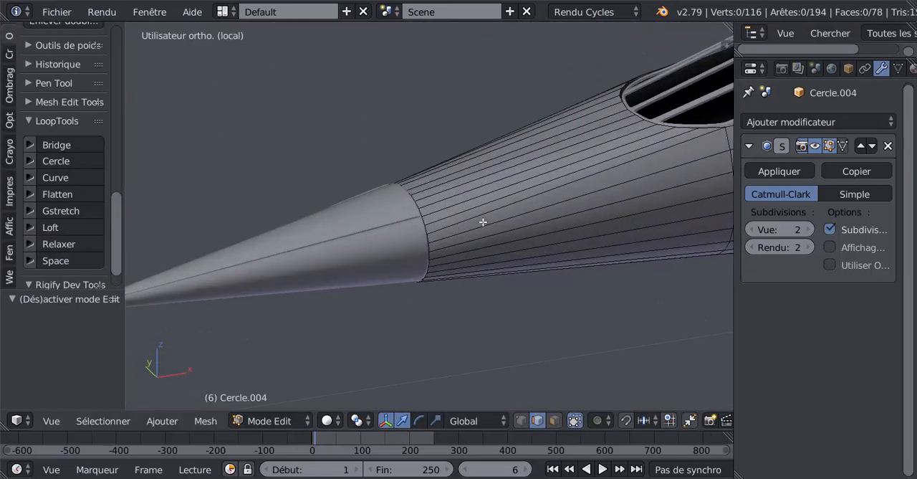
key("Tab")
right_click(380, 246)
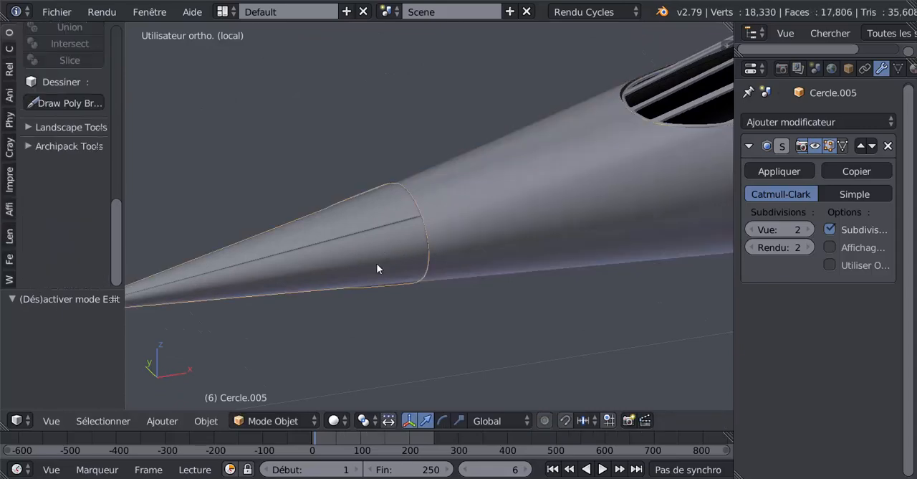
key("h")
Edit the front fuselage section in vertex mode and raise the top centre vertex of its front opening about 0.002 along Z.
right_click(500, 231)
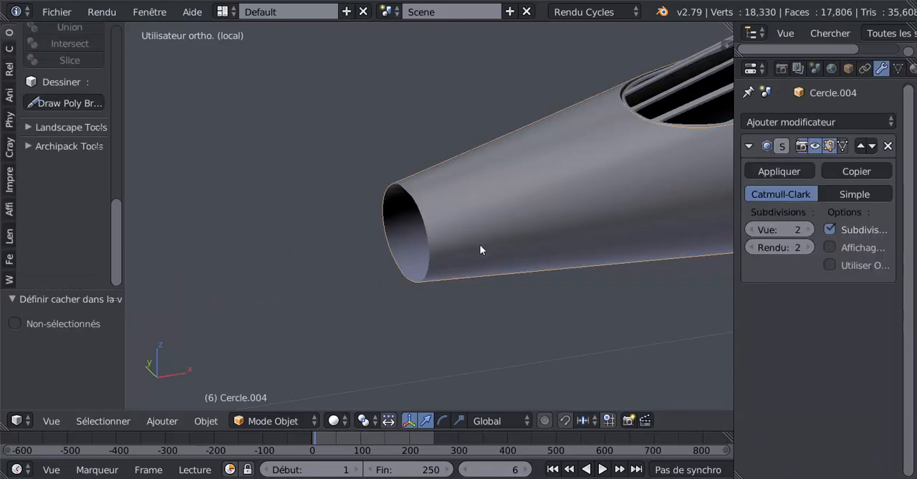
key("Tab")
middle_click_drag(512, 252, 566, 256)
middle_click_drag(456, 250, 563, 240)
left_click(521, 422)
scroll(462, 309, "up", 3)
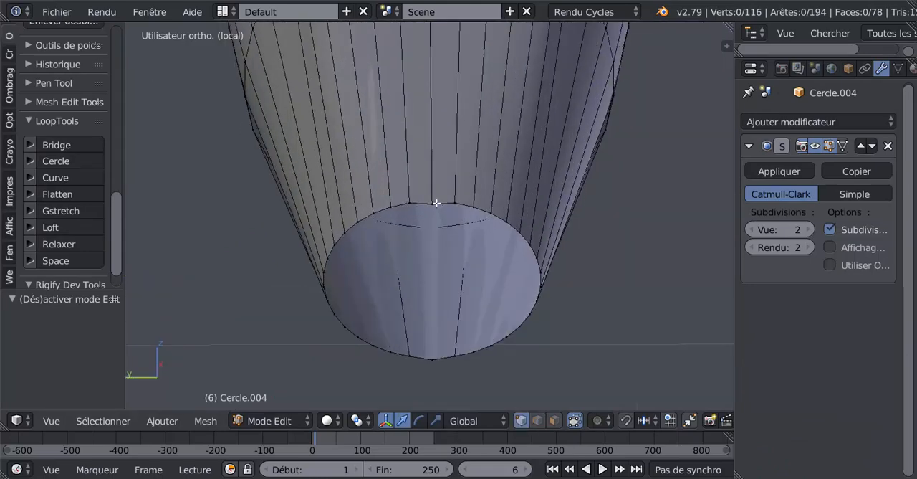
right_click(438, 203)
middle_click_drag(445, 264, 442, 239)
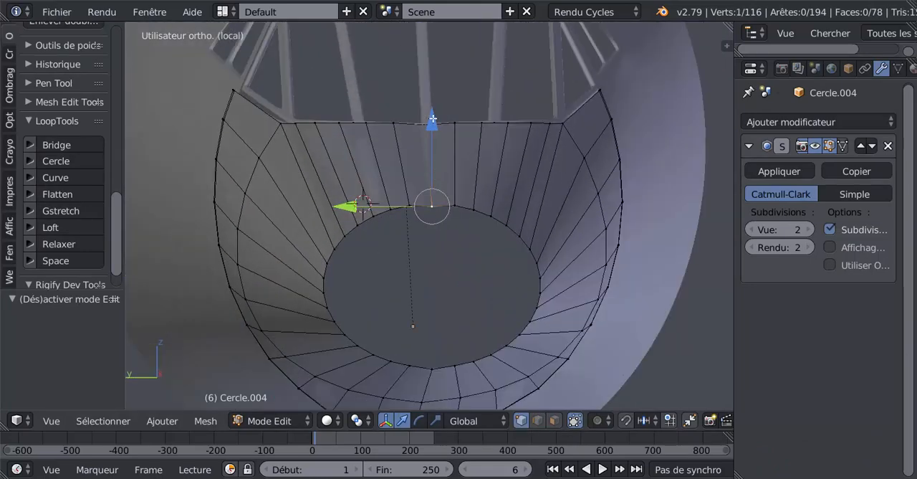
left_click_drag(433, 118, 434, 118)
Select the front opening's whole rim loop and extrude it inward, scaled to about 0.985.
middle_click_drag(483, 255, 471, 280)
right_click(475, 262, "alt")
scroll(475, 263, "down", 1, "alt")
scroll(475, 267, "down", 2)
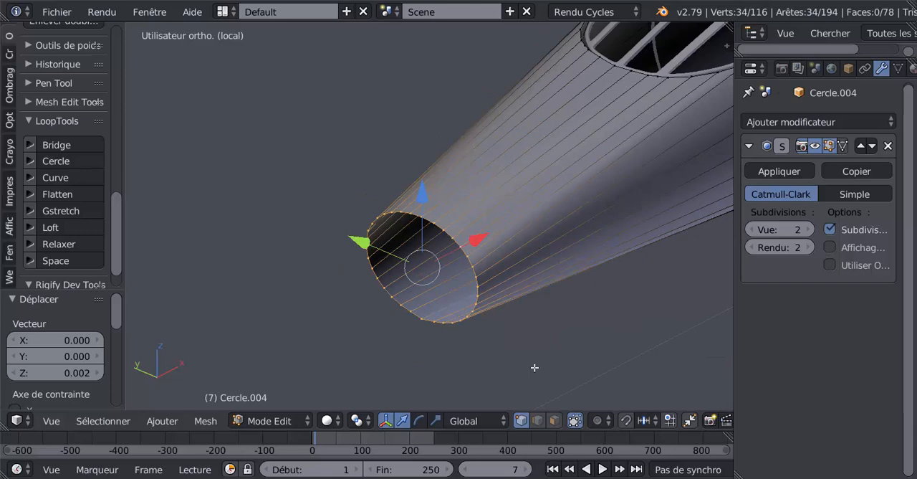
key("e")
key("s")
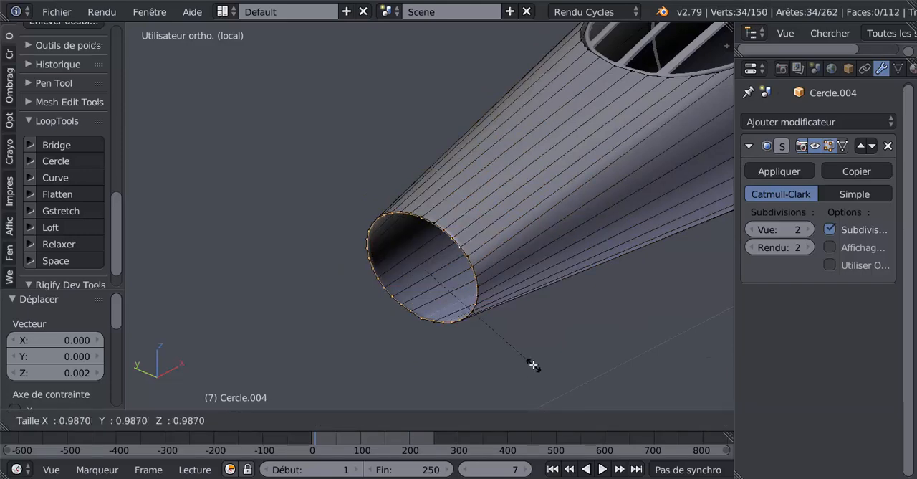
left_click(534, 365)
scroll(527, 351, "up", 3)
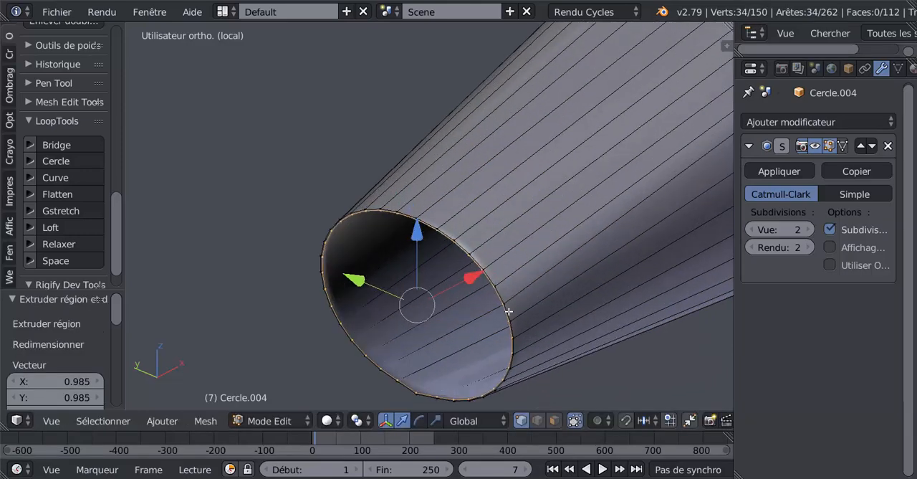
Extrude the front opening's inner rim inward again, scaled to about 0.942, and check the smoothed result.
key("e")
key("s")
left_click(570, 399)
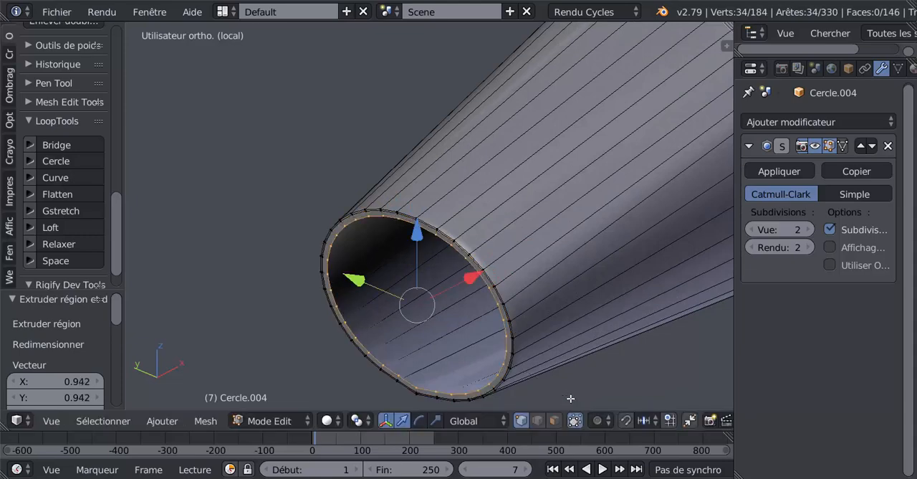
key("Tab")
key("Tab")
scroll(473, 244, "down", 2)
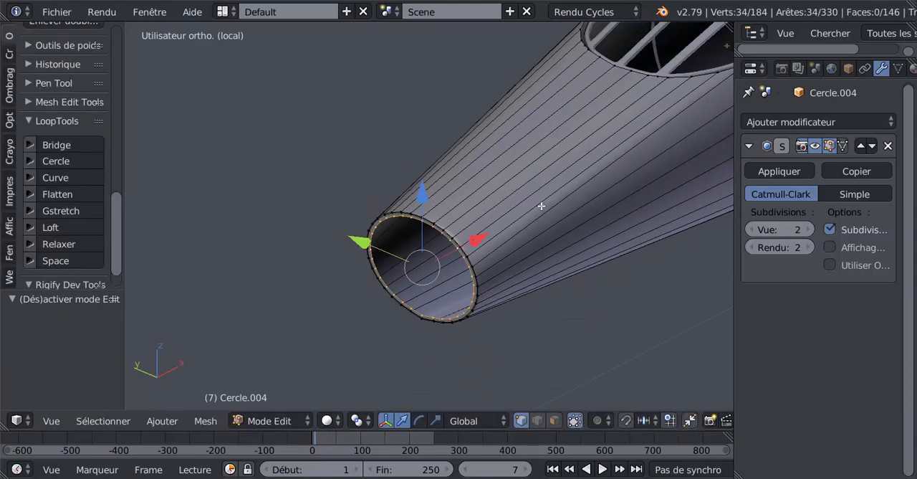
key("r")
key("Escape")
key("ctrl+r")
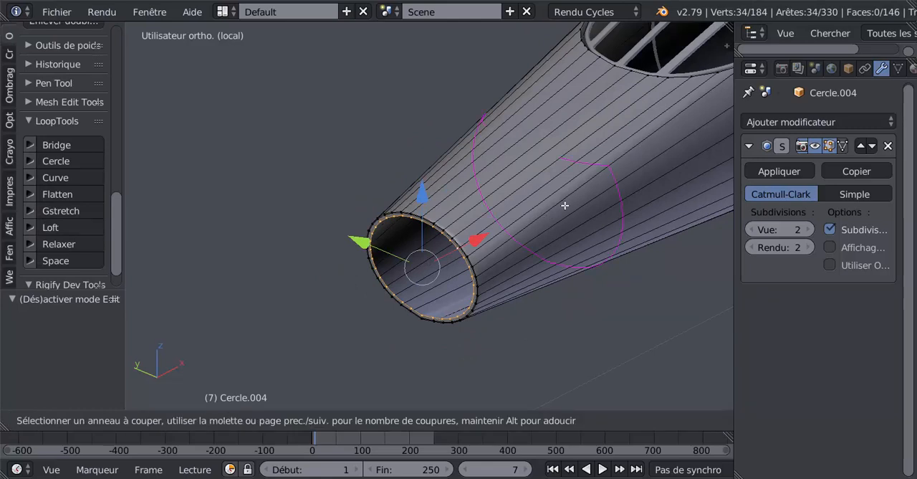
key("Escape")
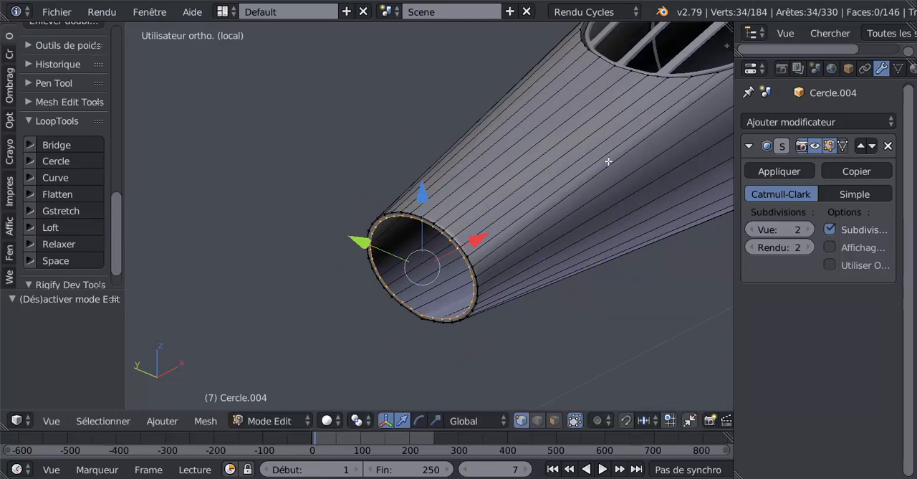
Select the middle edge loop of the front opening's rim and slide it fully outward, to a factor of -1.
middle_click_drag(552, 235, 517, 266)
scroll(517, 267, "up", 6)
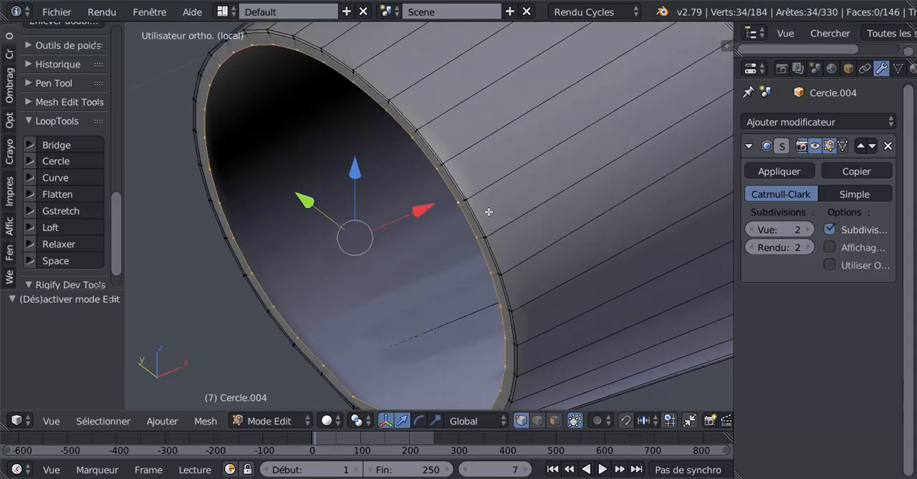
right_click(481, 224, "alt")
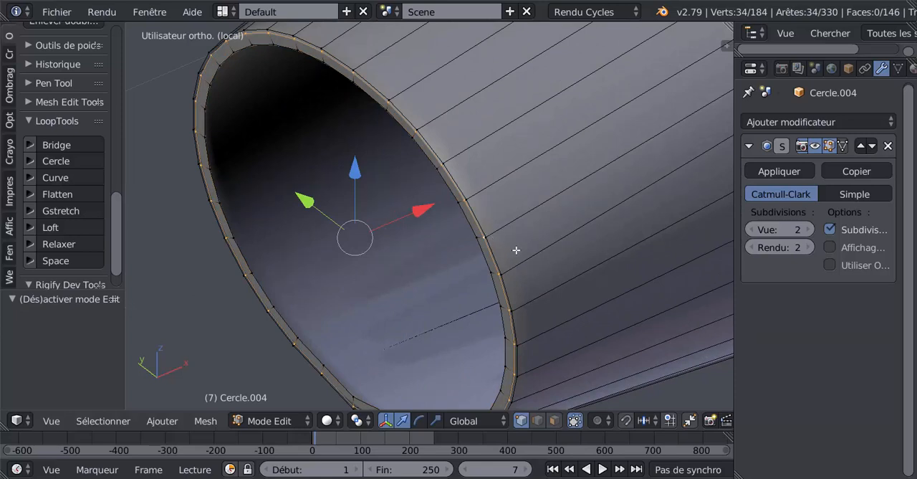
scroll(516, 250, "up", 3)
key("g")
key("g")
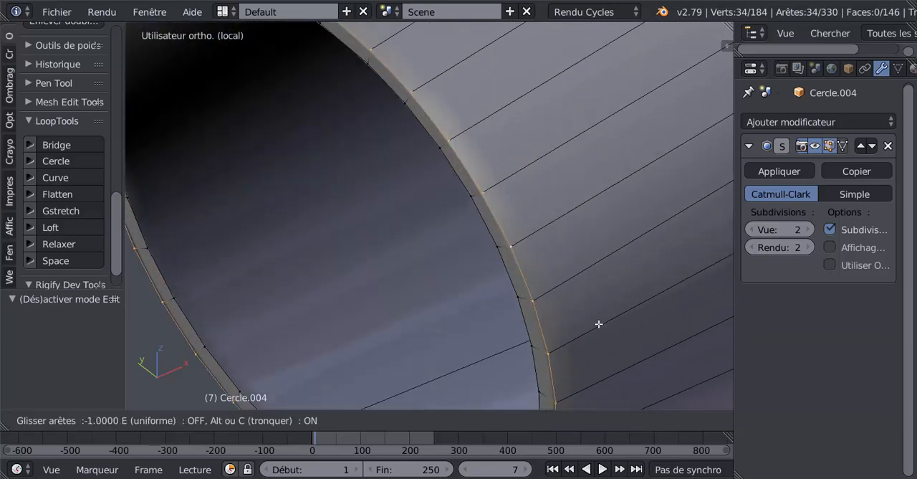
left_click(599, 324)
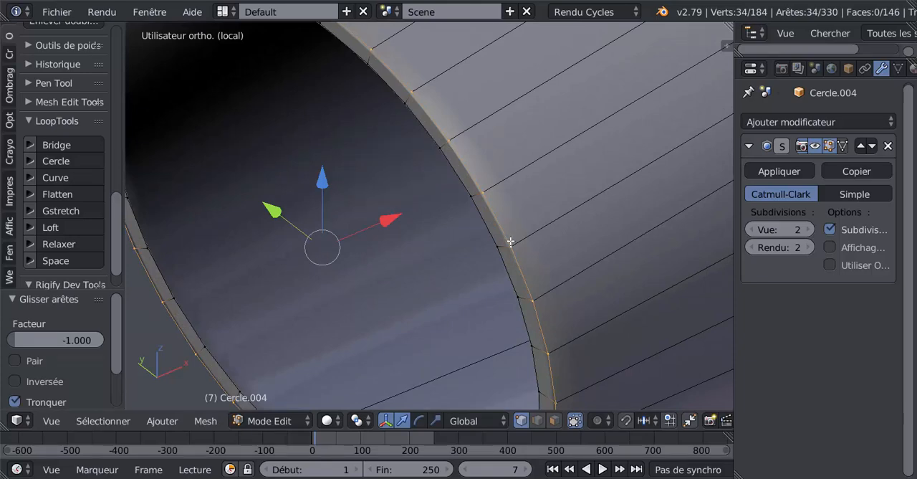
Inspect the outer rim loop in wireframe and try moving it along X and sliding it along its edges.
key("z")
mouse_move(511, 242)
middle_mouse_down()
mouse_move(428, 235)
mouse_move(387, 215)
middle_mouse_up()
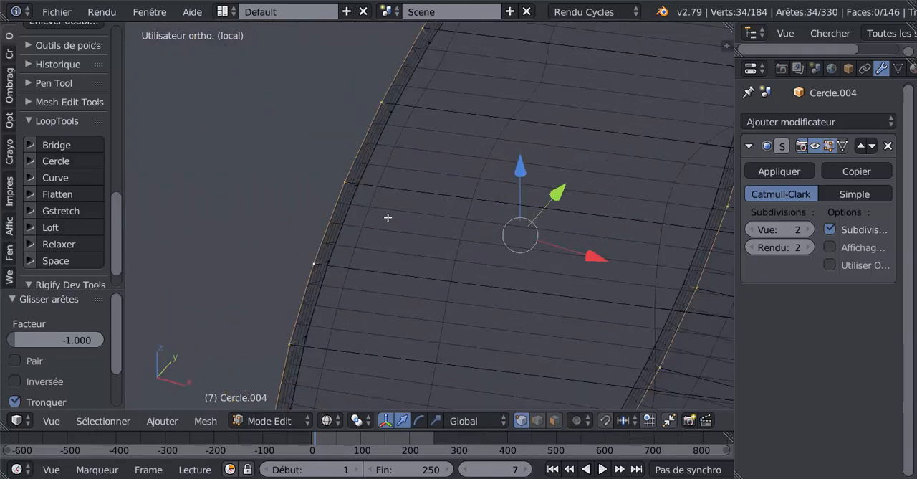
right_click(348, 181, "alt")
right_click(348, 178, "alt")
middle_click_drag(349, 177, 491, 232)
scroll(491, 231, "up", 2)
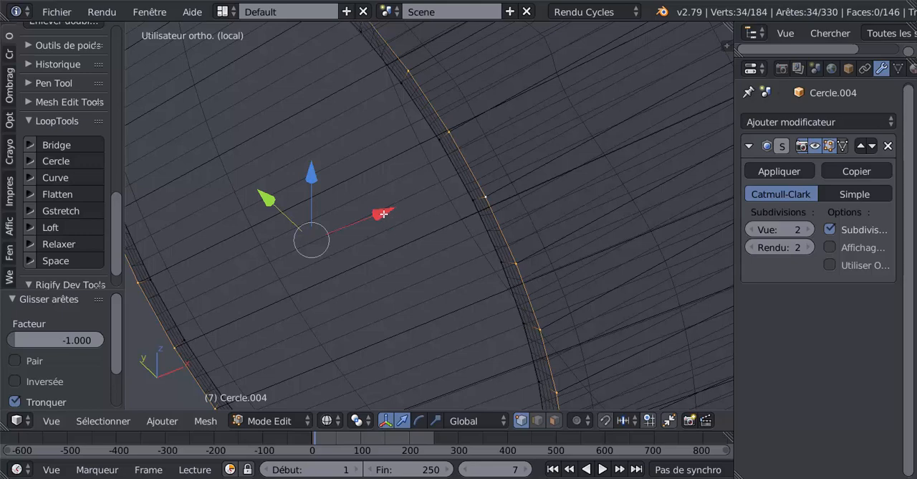
left_click_drag(384, 213, 392, 211)
key("ctrl+z")
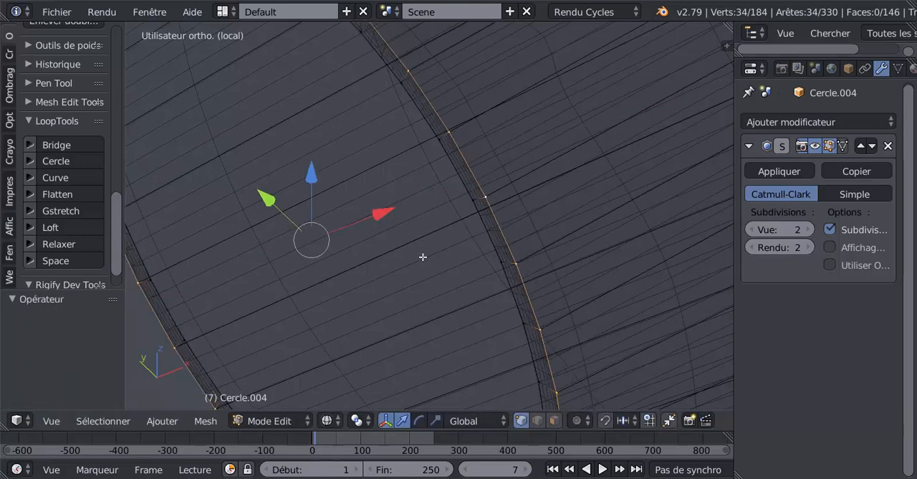
key("g")
key("g")
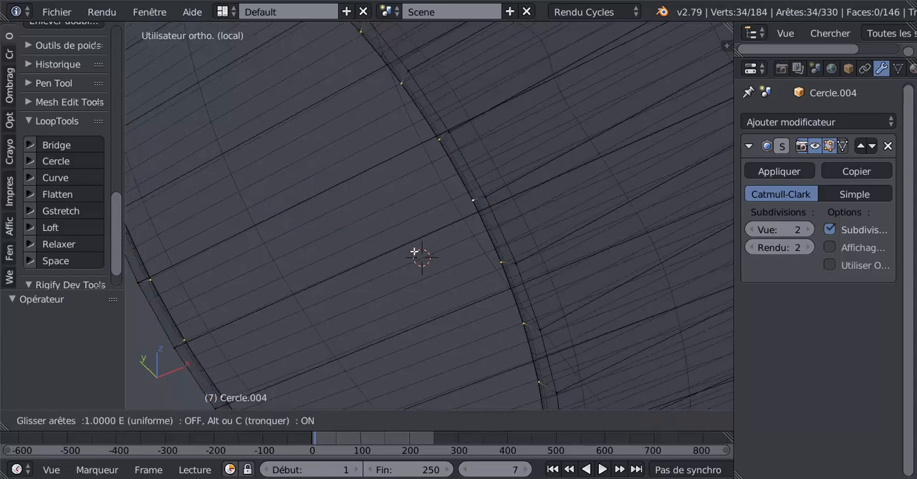
right_click(419, 252)
key("Tab")
key("Tab")
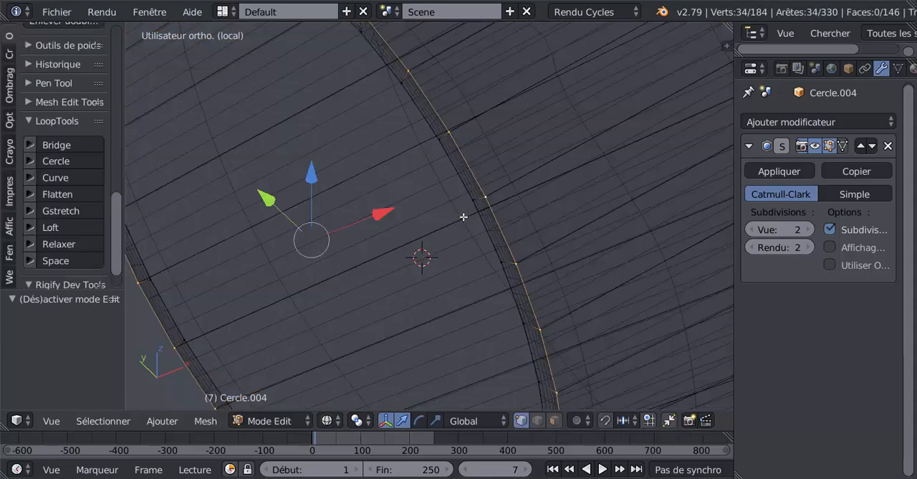
Return to solid shading and slide the front opening's outer rim loop slightly inward, to a factor of 0.093.
key("z")
mouse_move(464, 217)
middle_mouse_down()
mouse_move(449, 230)
mouse_move(444, 220)
middle_mouse_up()
scroll(491, 213, "up", 4)
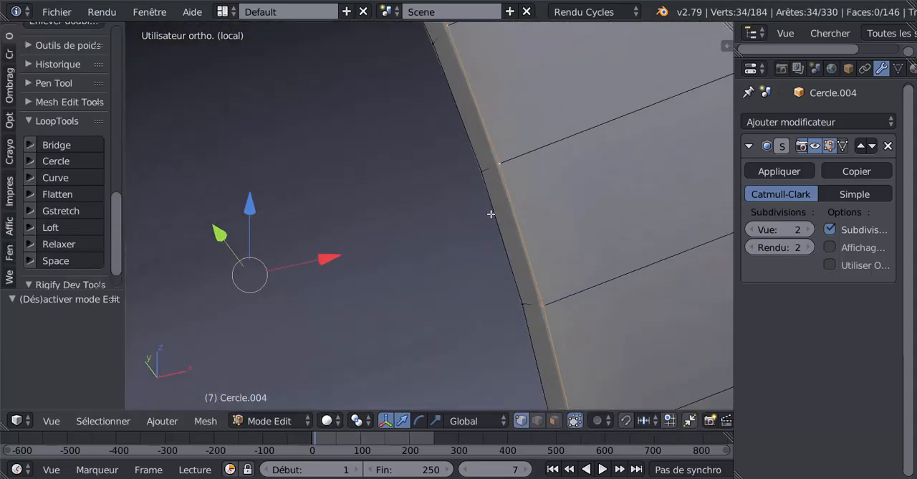
scroll(530, 207, "up", 2)
scroll(510, 244, "up", 3)
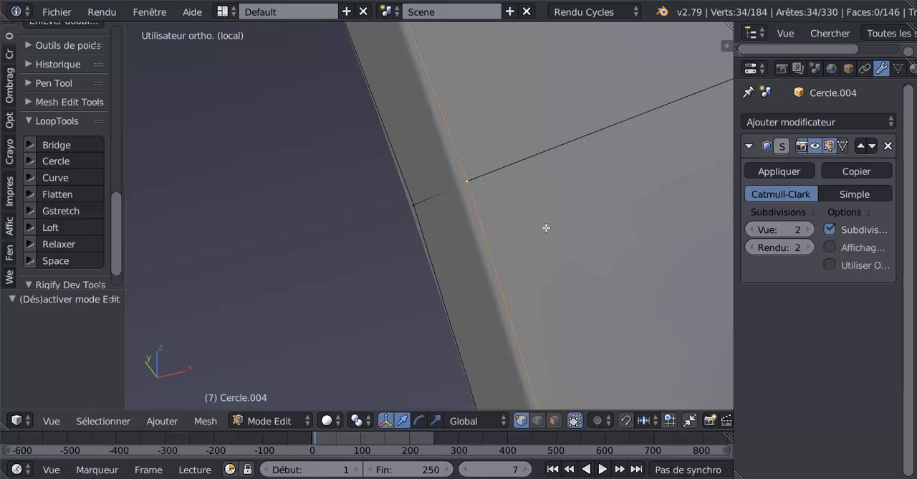
key("g")
key("g")
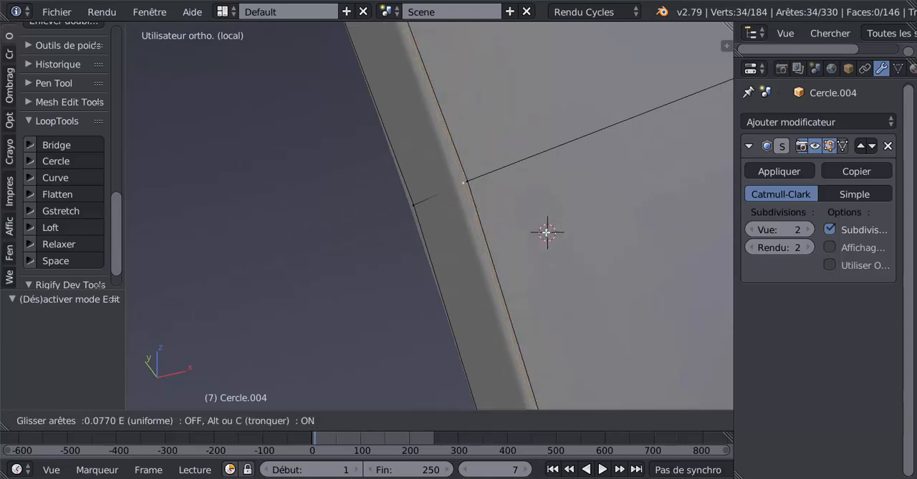
left_click(546, 232)
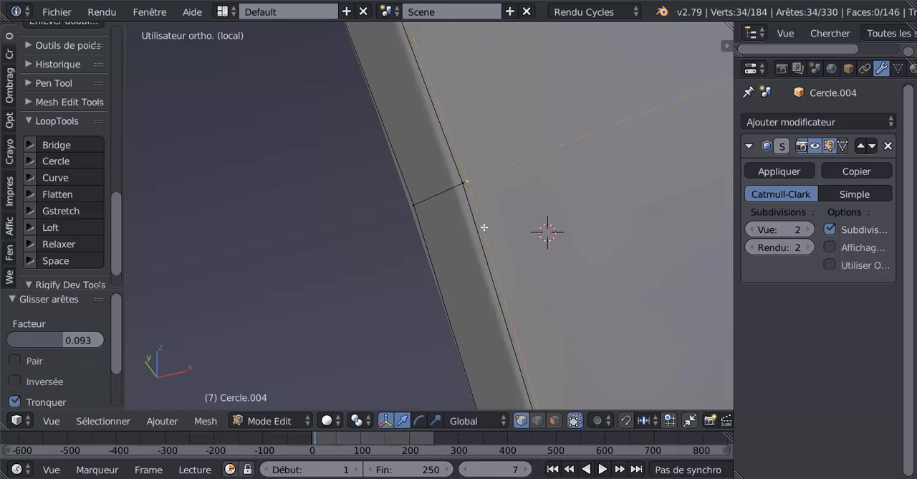
Check the smoothed rim in Object Mode, and slide the edge loop just behind it back along the fuselage, to a factor of -0.123.
scroll(480, 225, "down", 4)
key("Tab")
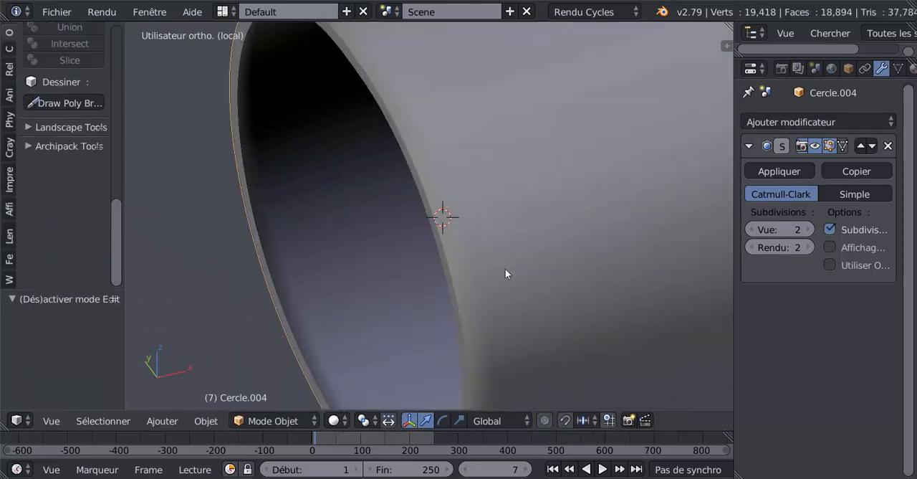
scroll(506, 269, "down", 2)
middle_click_drag(506, 270, 501, 262)
key("Tab")
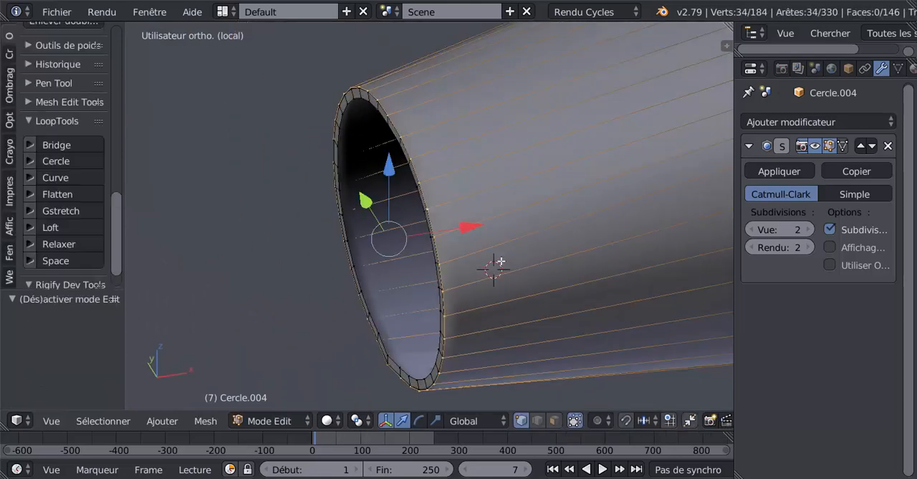
key("g")
key("g")
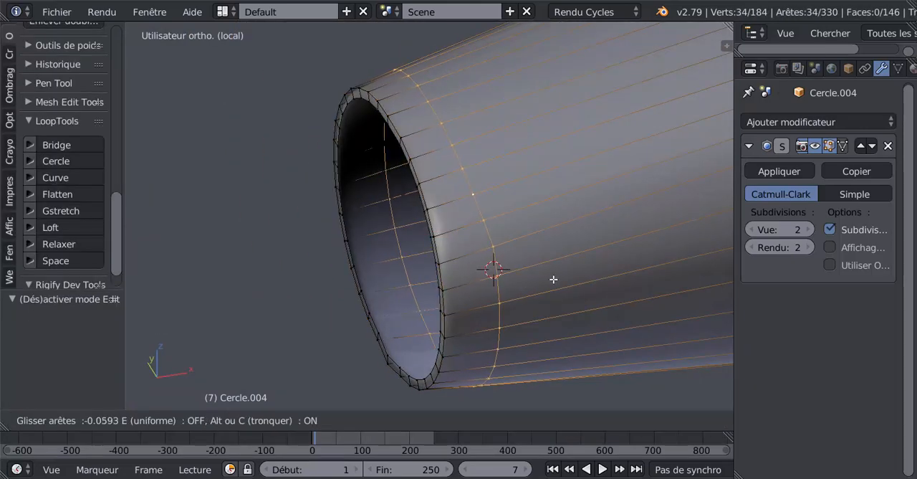
left_click(580, 277)
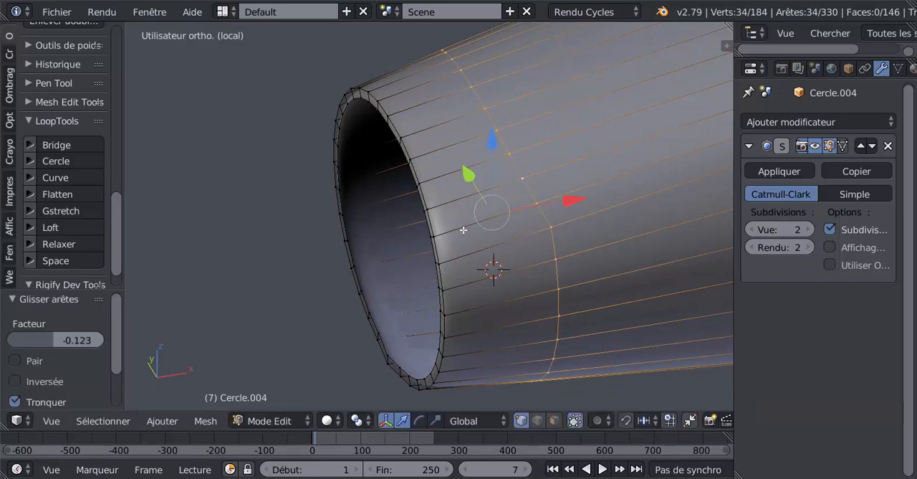
Insert a loop cut behind the front rim, slide it toward the opening to a factor of -0.95, and check the smoothed result.
key("ctrl+g")
left_click(486, 225)
key("ctrl+r")
left_click(480, 252)
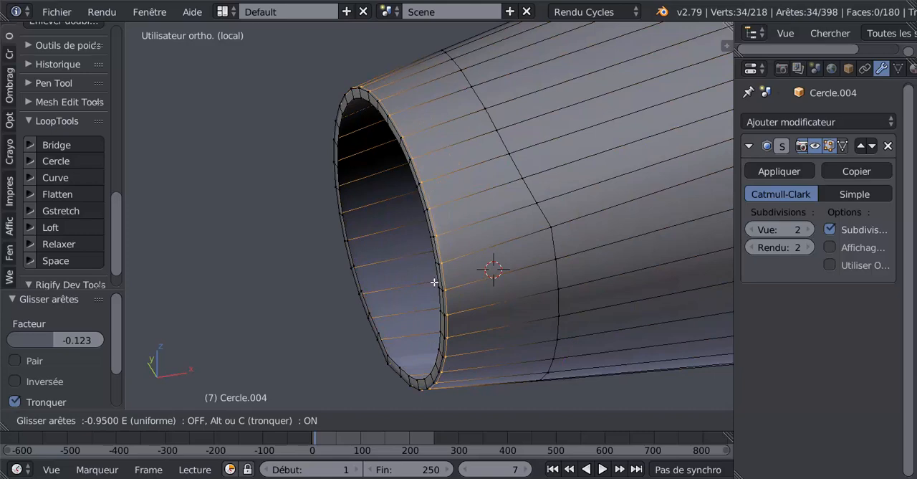
left_click(434, 282)
key("Tab")
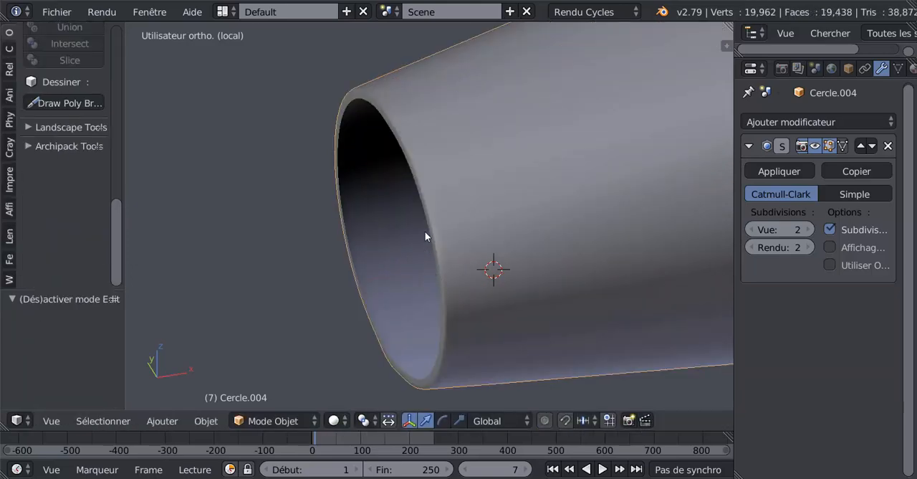
Select the edge loop farther back on the front section, dissolve its edges, and check the smoothed shape in Object Mode.
key("Tab")
right_click(545, 215, "alt")
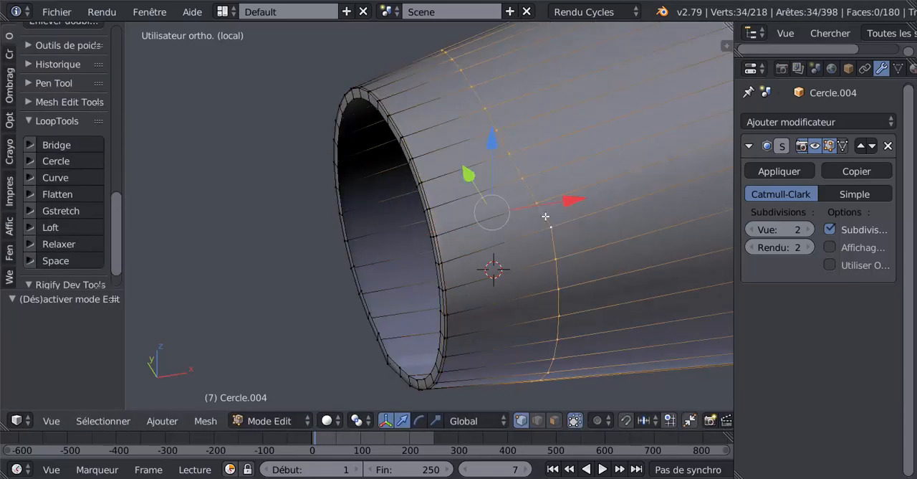
key("x")
left_click(484, 303)
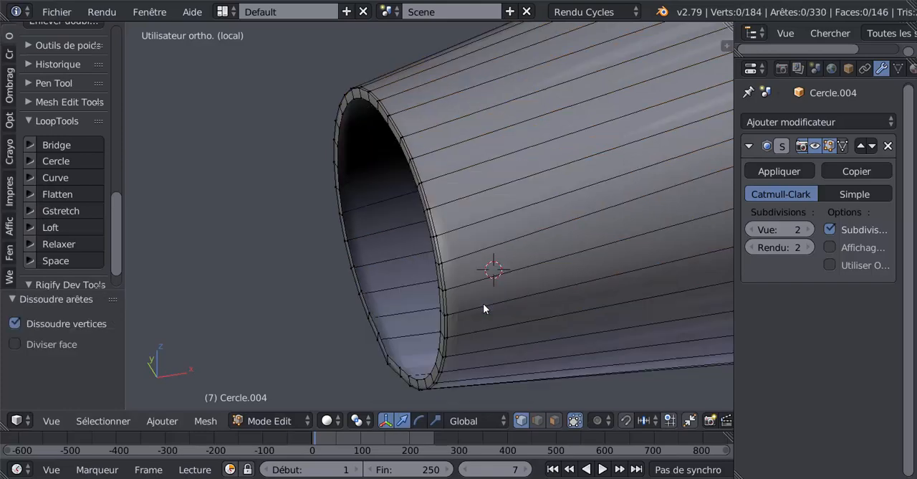
key("Tab")
scroll(480, 302, "down", 4)
middle_click_drag(485, 316, 499, 286)
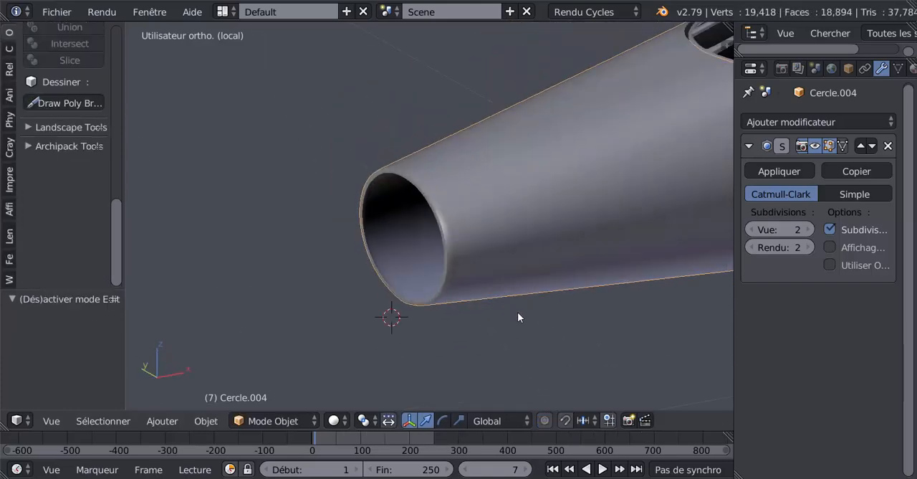
Unhide the nose cone and check its joint with the front fuselage section in Object Mode and Edit Mode.
key("alt+h")
key("Tab")
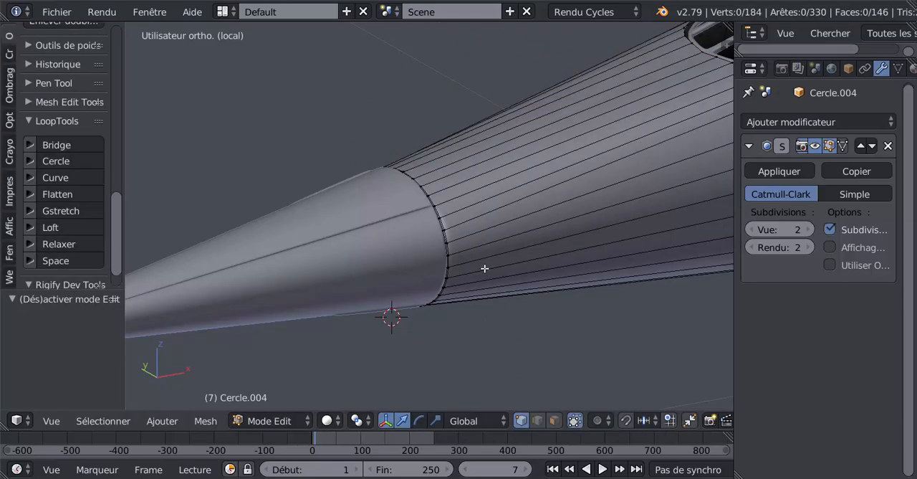
mouse_move(483, 266)
middle_mouse_down()
mouse_move(424, 262)
mouse_move(418, 251)
mouse_move(432, 278)
mouse_move(430, 268)
mouse_move(473, 271)
mouse_move(479, 261)
middle_mouse_up()
key("Tab")
key("Tab")
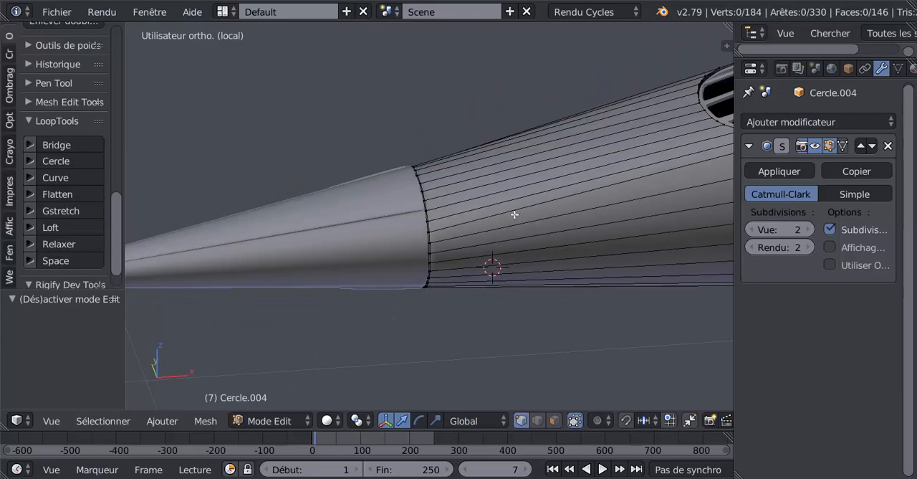
Try adding a loop cut around the front fuselage section between the cone joint and the grille opening, and undo it.
key("ctrl+r")
left_click(524, 196)
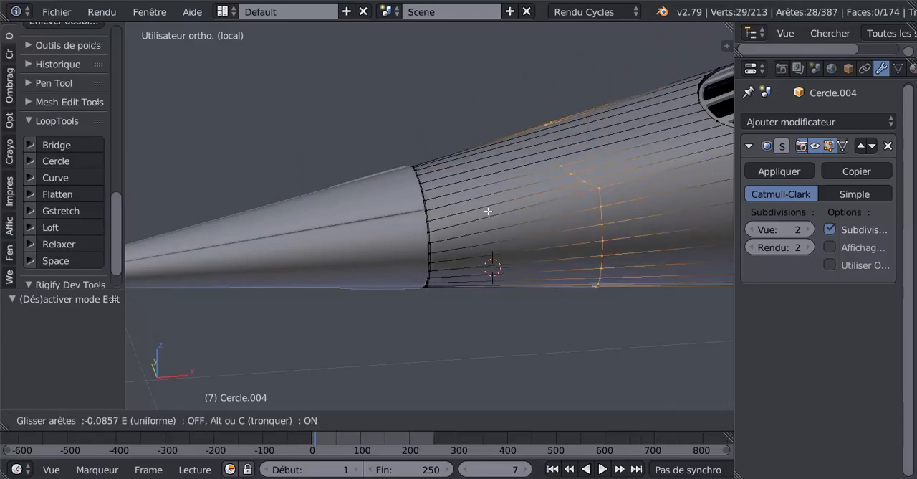
right_click(473, 230)
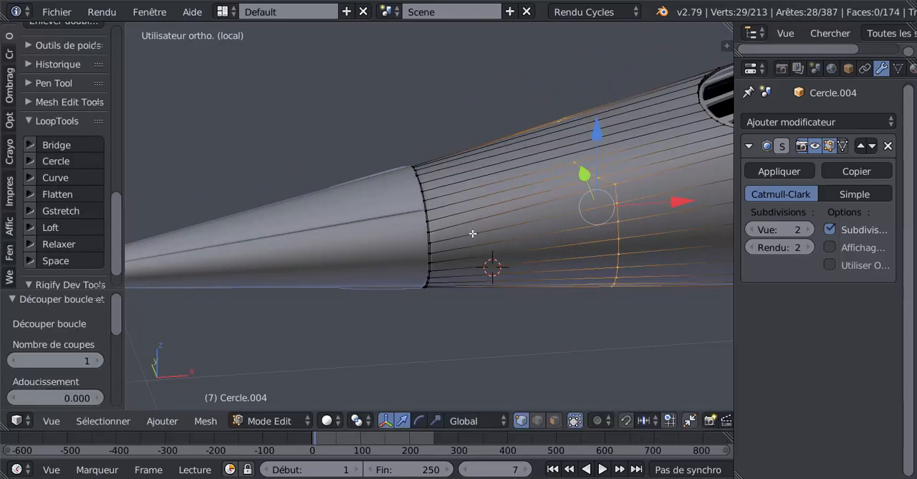
key("ctrl+z")
Add a centred loop cut around the front fuselage section and close the gap in it on the upper faces with the Knife tool.
middle_click_drag(478, 232, 495, 251)
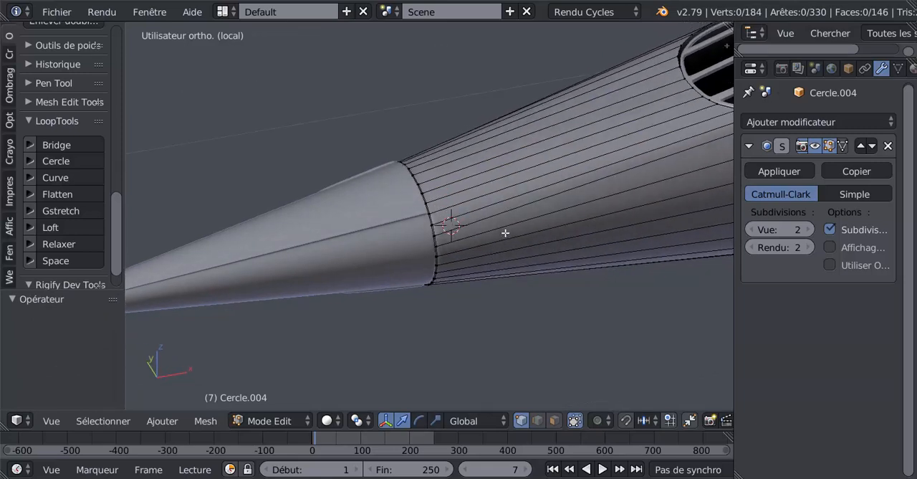
middle_click_drag(521, 219, 493, 276)
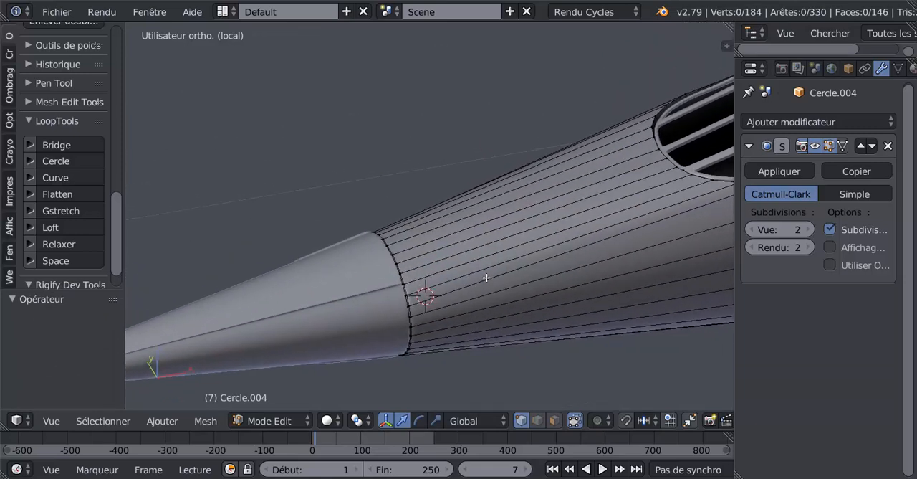
key("ctrl+r")
left_click(485, 285)
right_click(485, 285)
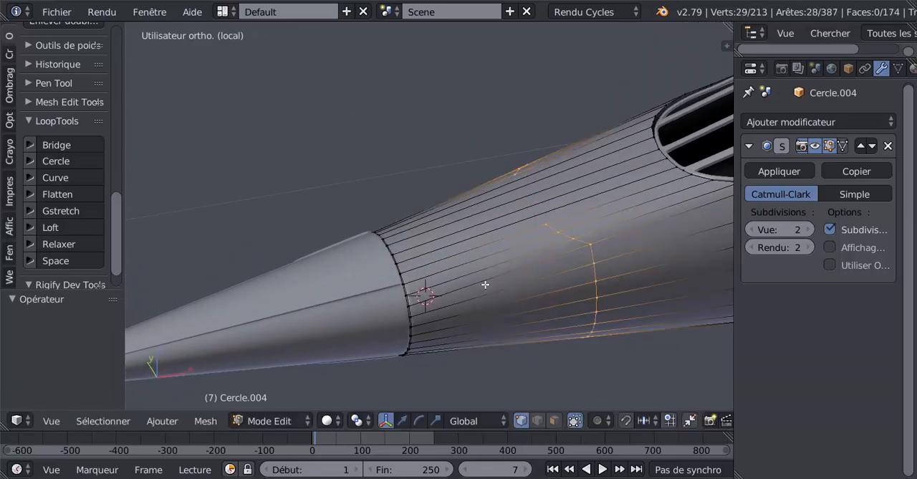
middle_click_drag(485, 284, 531, 238)
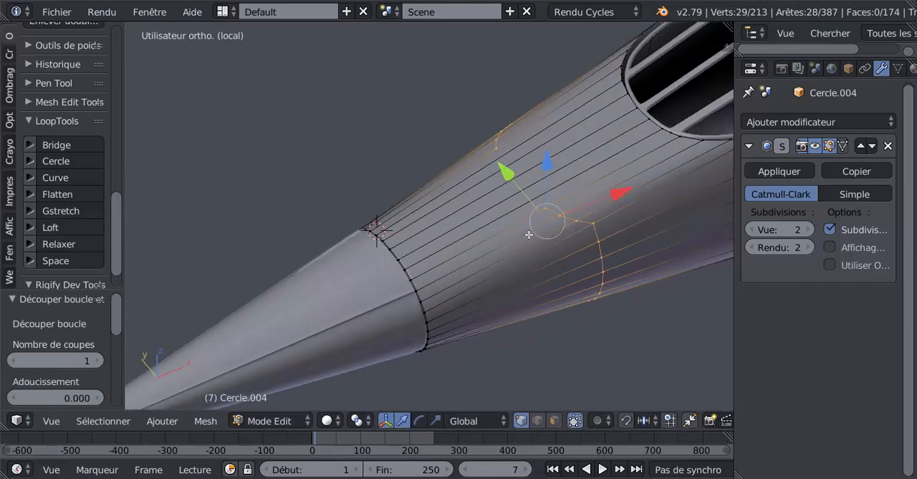
key("ctrl+r")
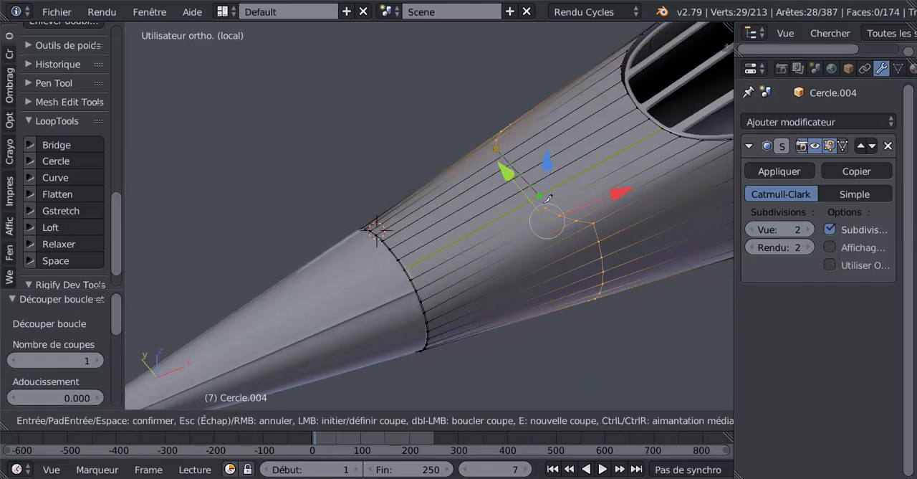
key("Return")
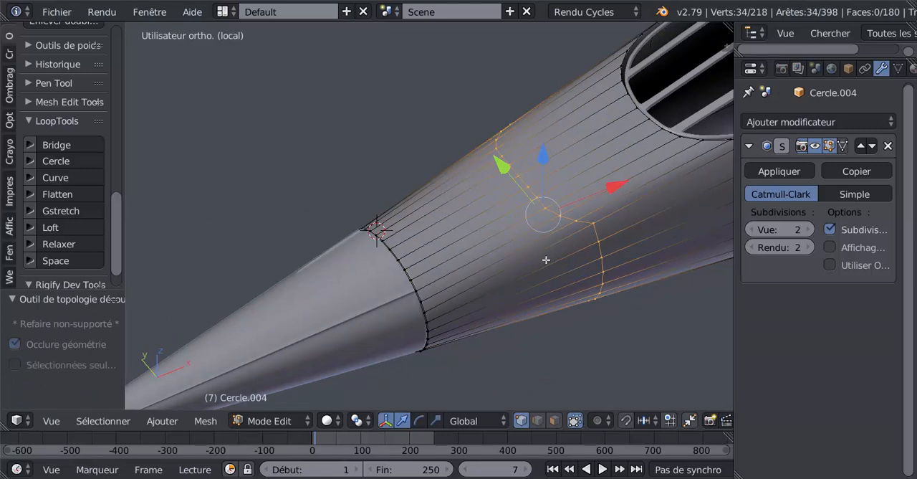
Slide the new edge loop forward until it sits just behind the cone joint, and check the nose's shading in Object Mode.
key("g")
key("g")
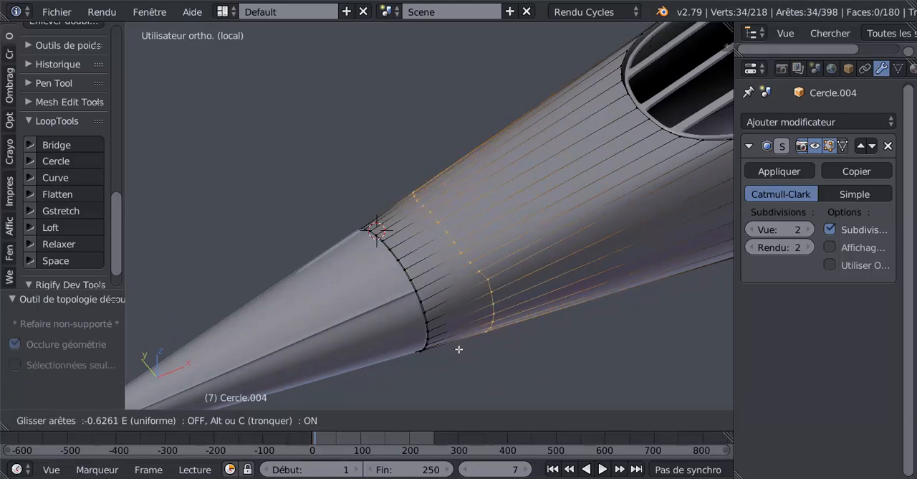
left_click(420, 386)
key("Tab")
middle_click_drag(420, 384, 412, 327)
key("z")
key("z")
key("Tab")
scroll(424, 338, "up", 2)
scroll(412, 327, "down", 5)
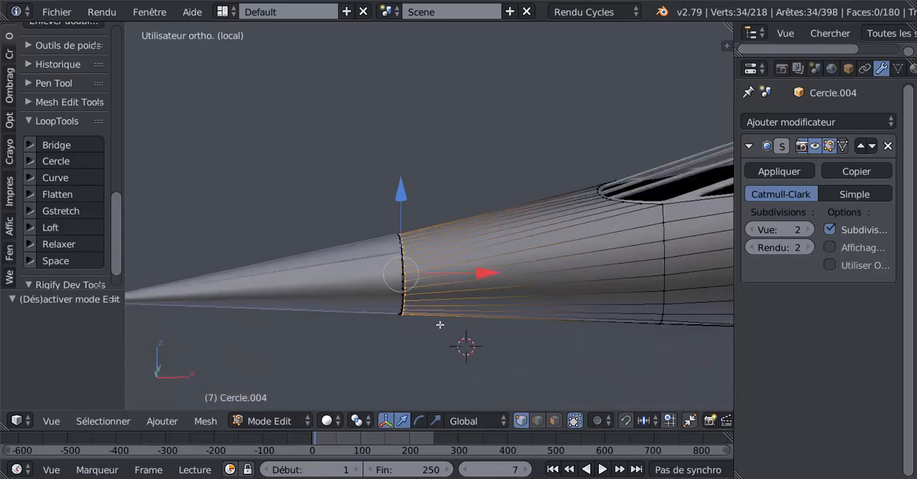
scroll(543, 298, "down", 3)
middle_click_drag(552, 311, 420, 311)
key("Tab")
Select the front fuselage section and try tilting it about the global Y axis without the nose cone.
right_click(548, 267)
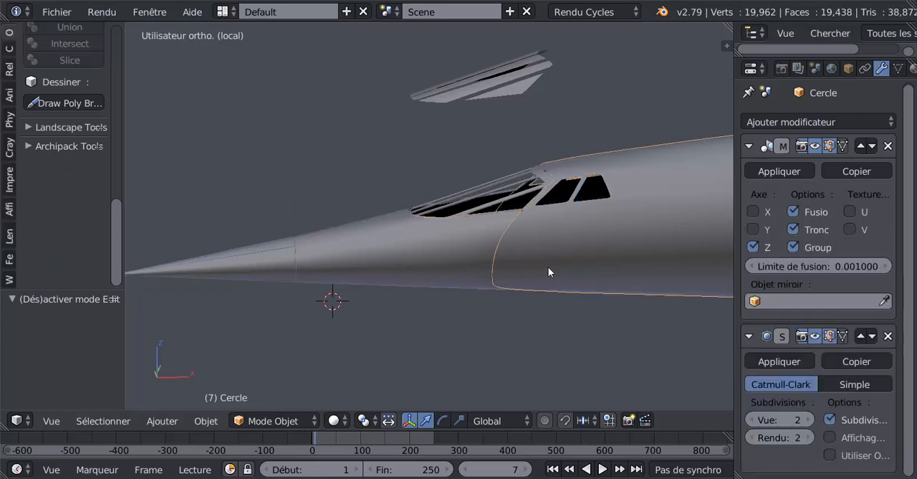
right_click(440, 266)
middle_click_drag(440, 267, 482, 311)
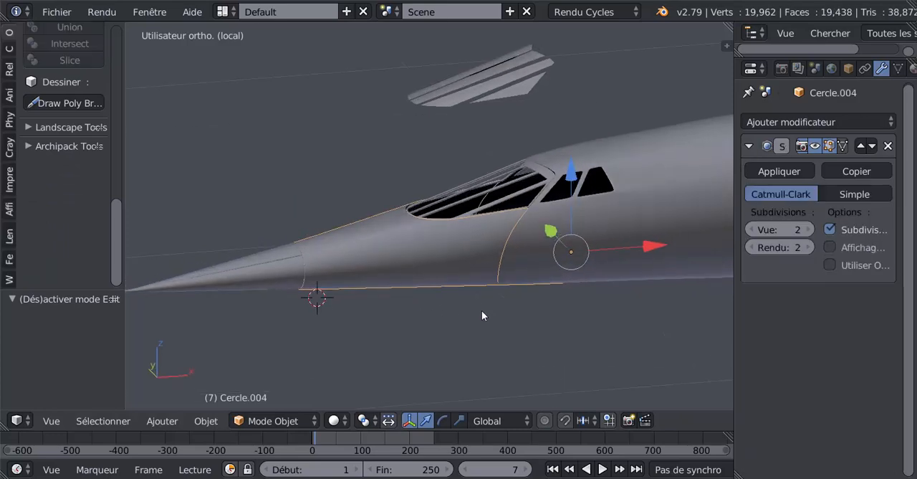
middle_click_drag(291, 280, 490, 245, "shift")
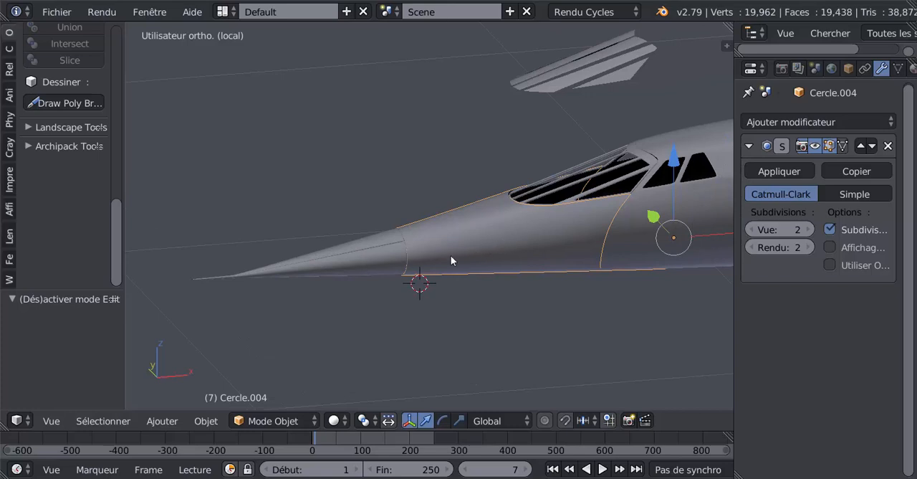
scroll(525, 251, "up", 2)
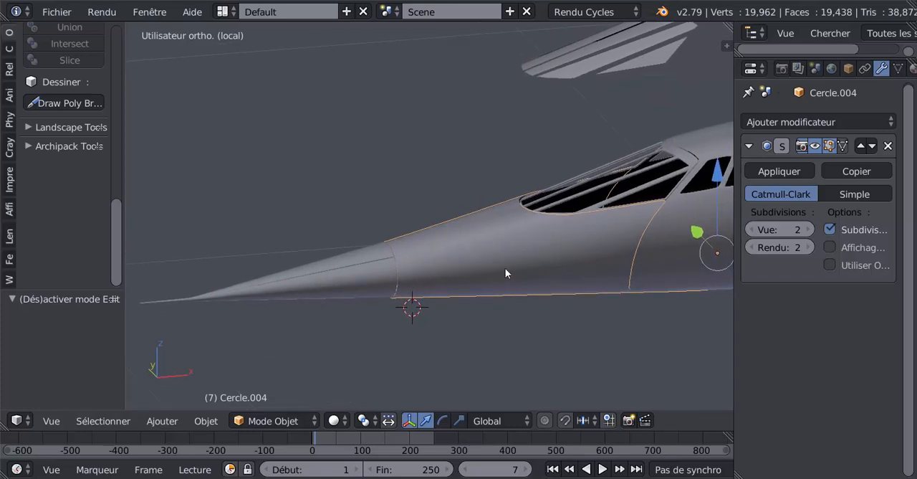
middle_click_drag(505, 270, 536, 265)
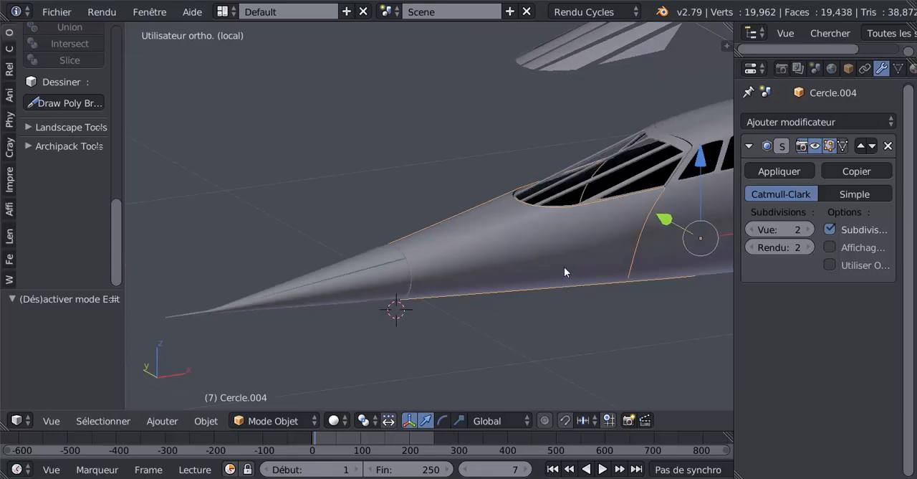
key("r")
key("y")
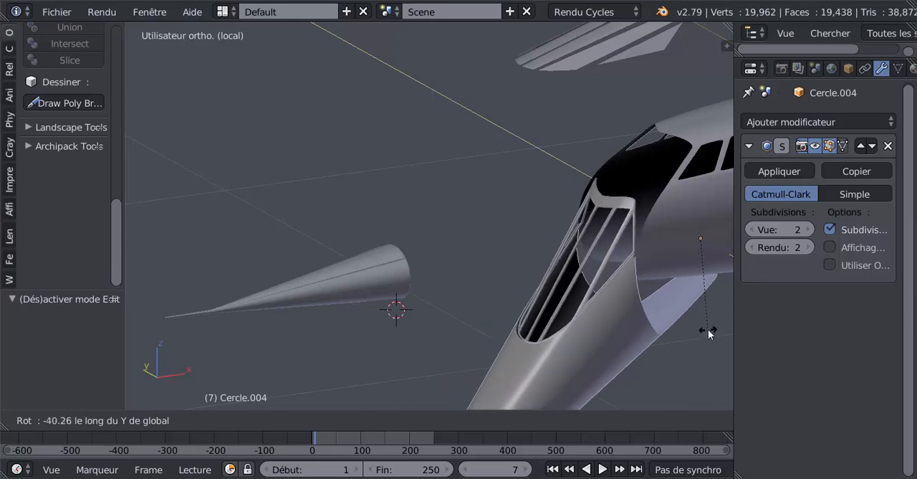
right_click(573, 356)
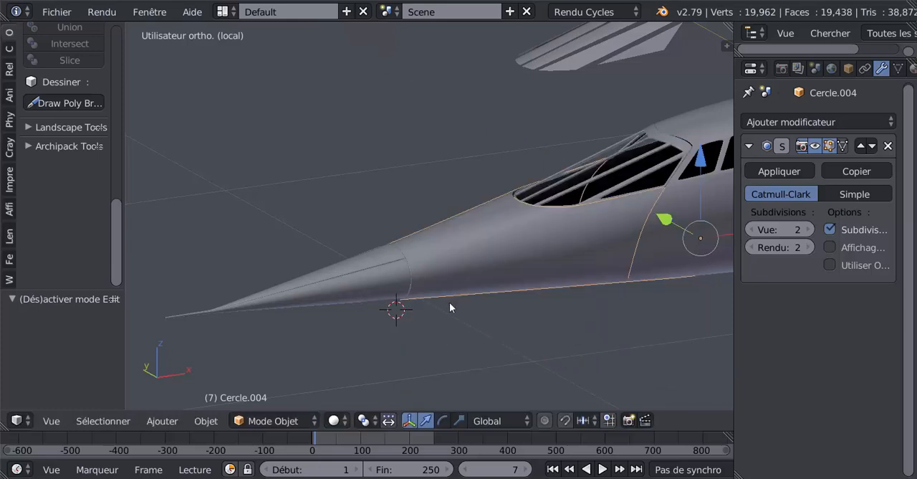
Join the nose cone and the front fuselage section into a single object.
middle_click_drag(373, 317, 430, 266, "shift")
right_click(407, 242)
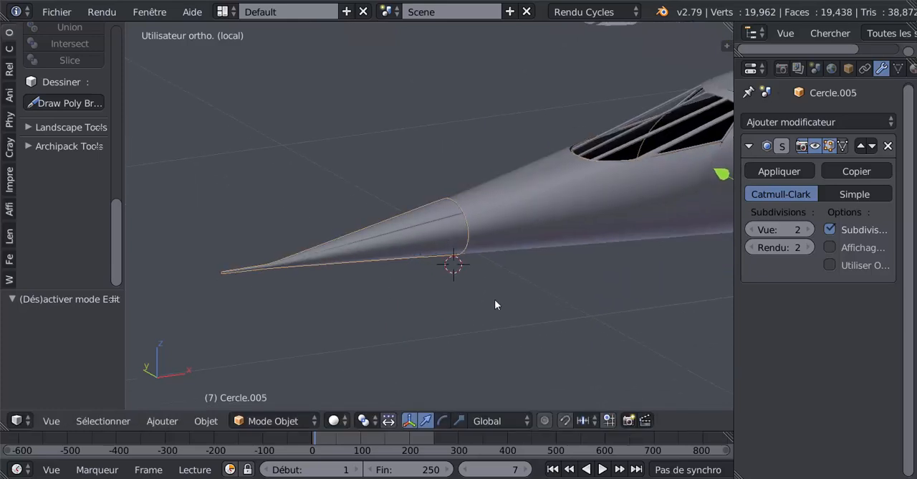
middle_click_drag(494, 298, 377, 305, "shift")
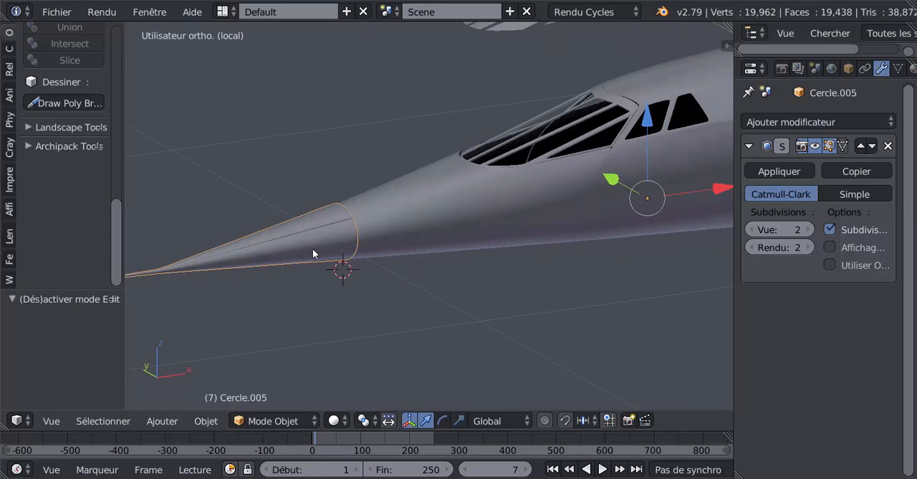
middle_click_drag(324, 246, 339, 240, "shift")
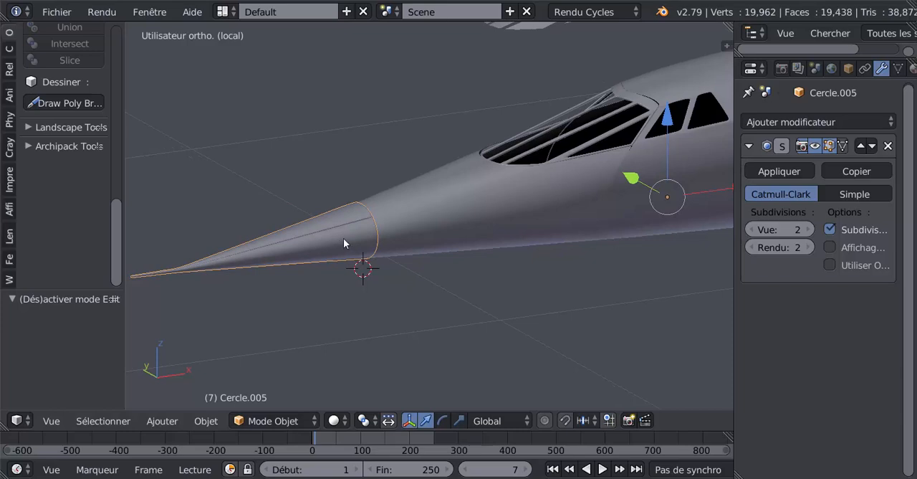
right_click(441, 221)
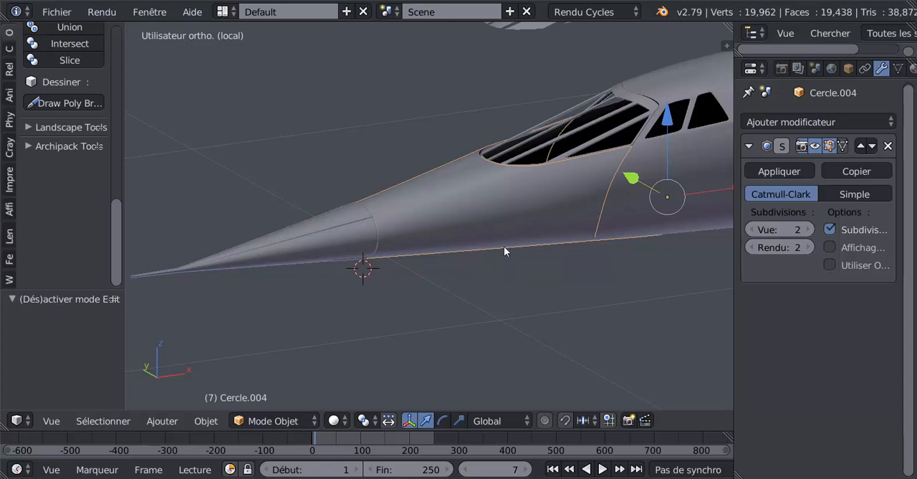
key("ctrl+j")
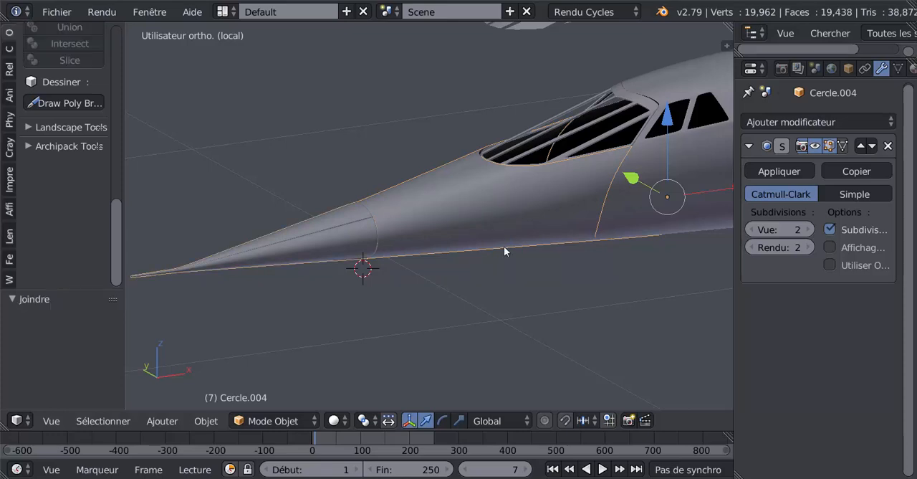
key("Tab")
key("Tab")
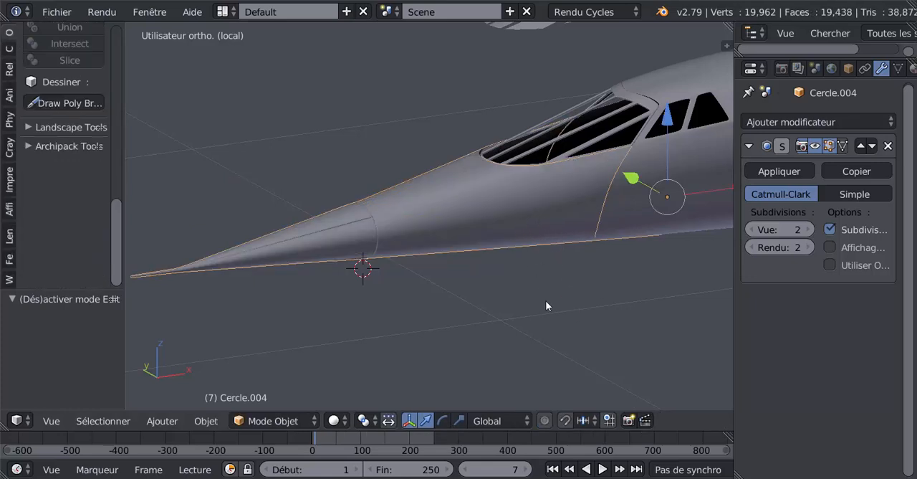
Try tilting the joined nose downward about the global Y axis.
key("r")
key("y")
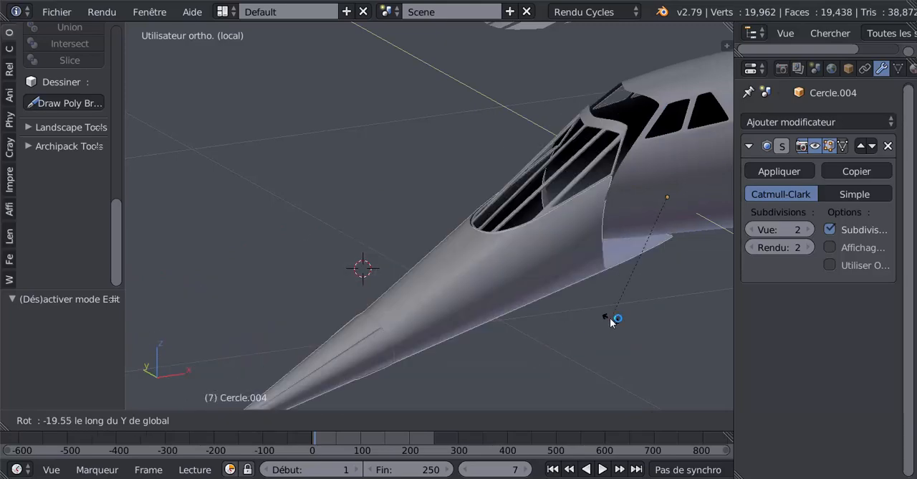
left_click(533, 348)
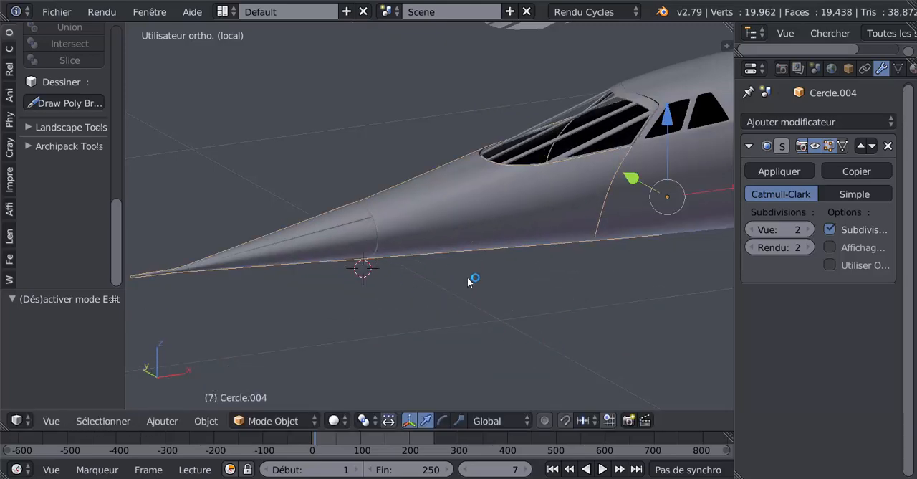
middle_click_drag(420, 292, 413, 270)
Edit the main fuselage in front view and knife an upright cut across the narrow mid-height face strip, slightly behind the side windows.
middle_click_drag(535, 231, 381, 268, "shift")
right_click(557, 243)
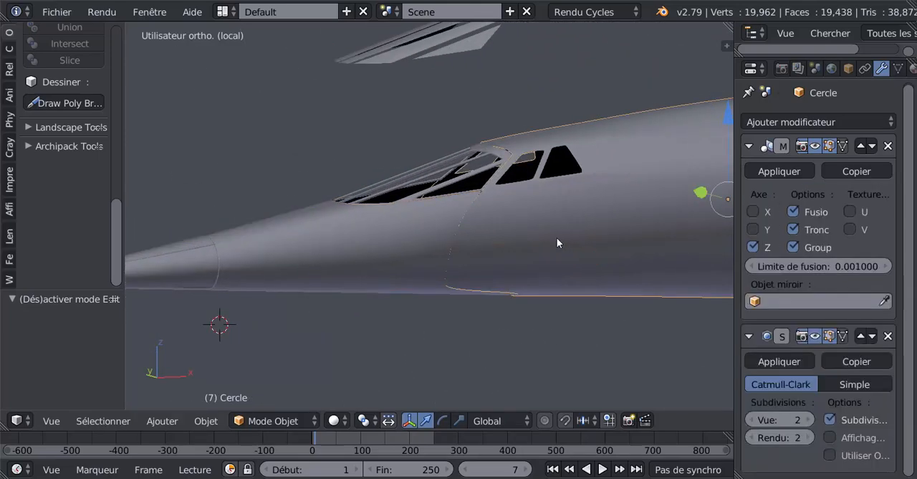
key("Tab")
middle_click_drag(495, 289, 458, 272)
key("KP_1")
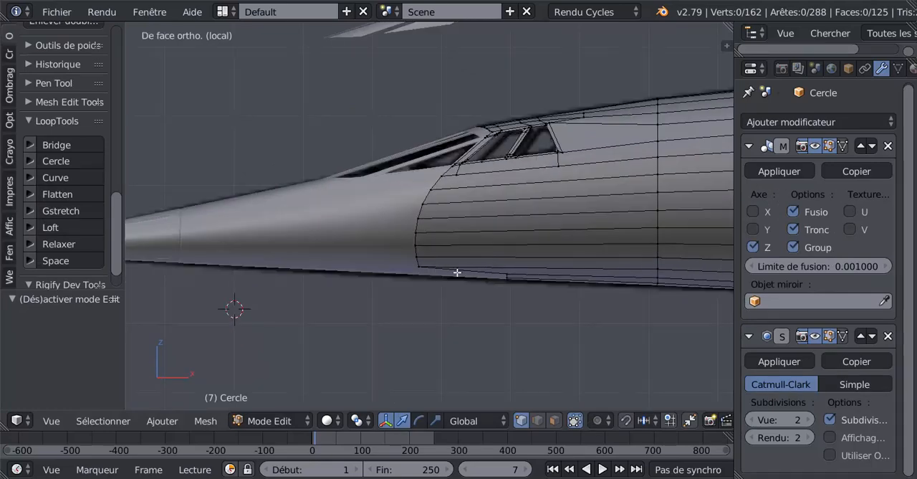
scroll(453, 252, "up", 2)
middle_click_drag(453, 252, 455, 238, "shift")
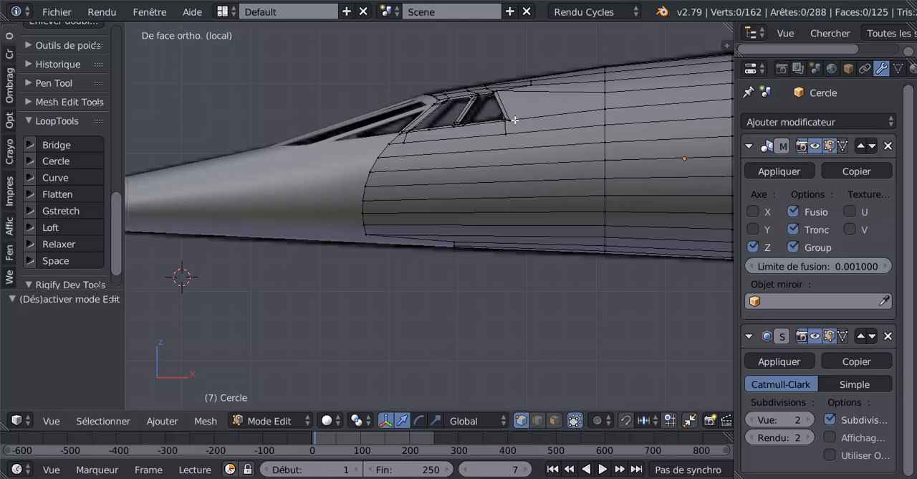
key("k")
left_click(534, 181)
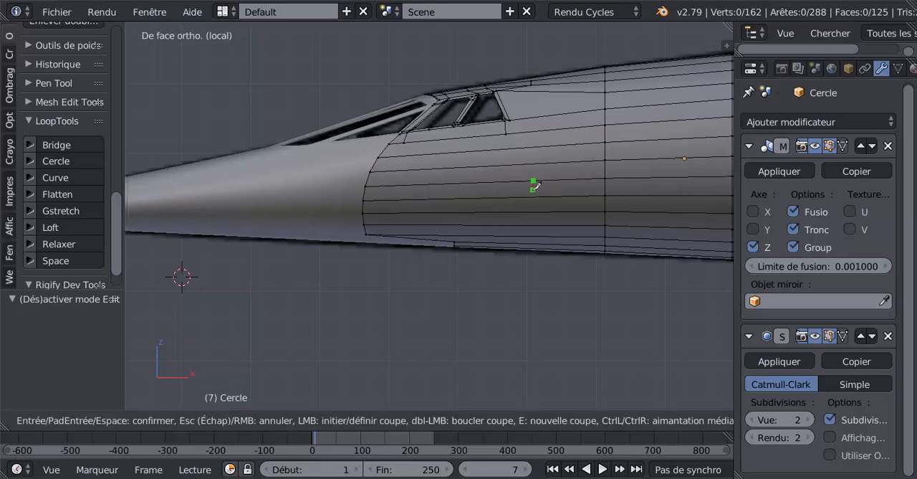
left_click(534, 195)
key("Return")
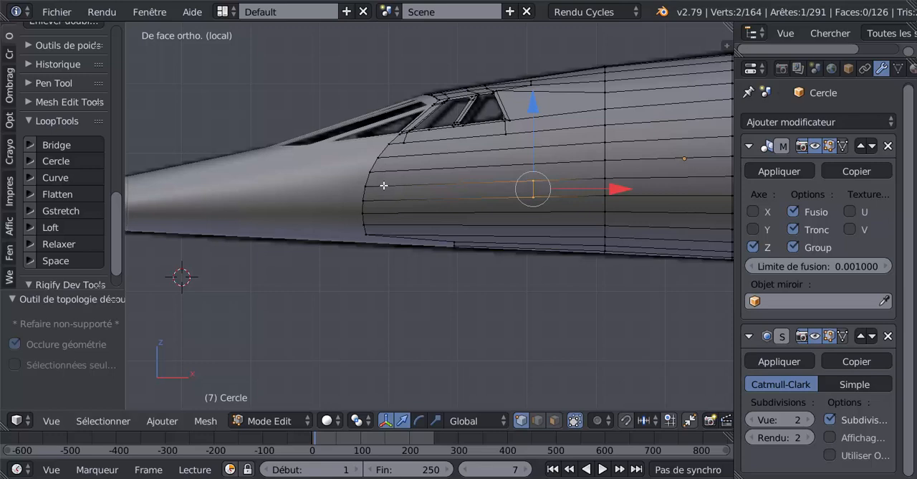
Knife a second upright cut across the same strip near the fuselage's front edge to outline a long narrow face.
key("k")
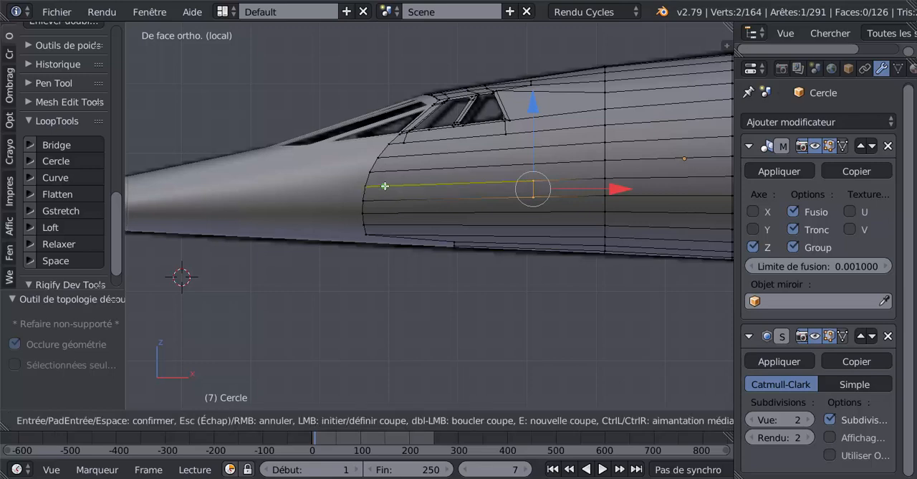
left_click(386, 185)
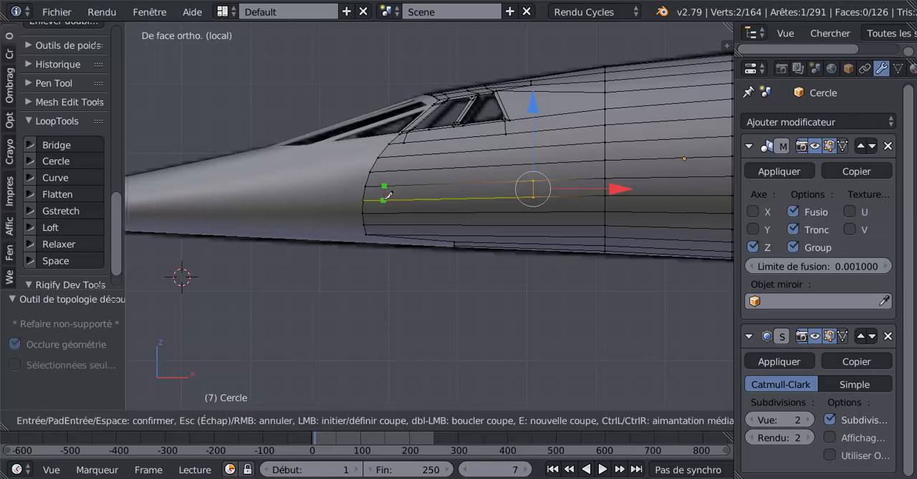
left_click(385, 200)
key("Return")
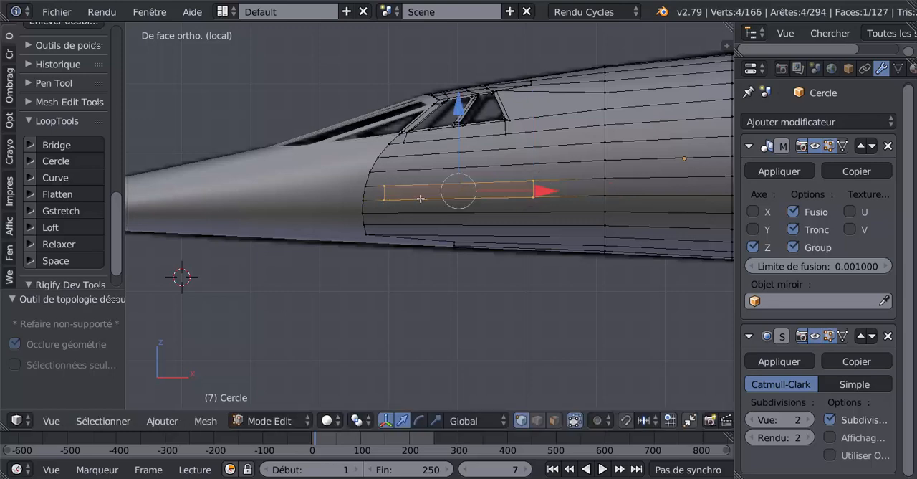
Switch to face selection and inset the long narrow face on the fuselage side by about 0.054.
left_click(554, 420)
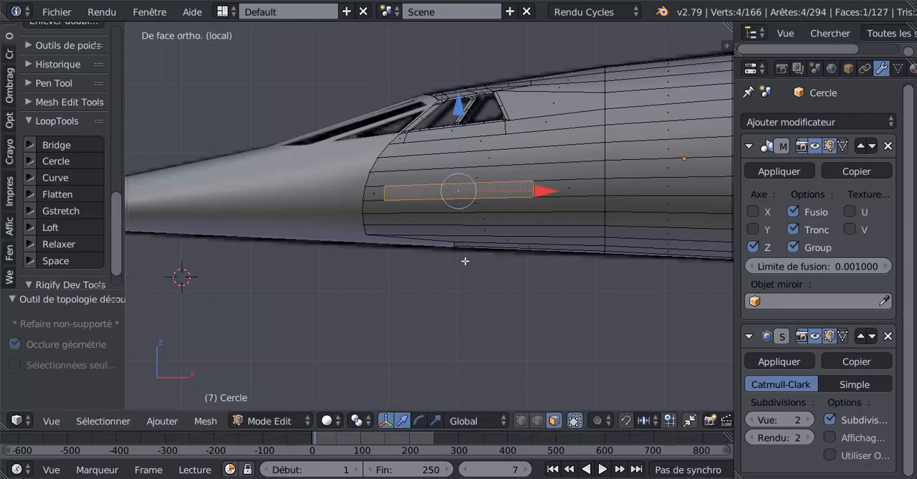
middle_click_drag(465, 261, 467, 247)
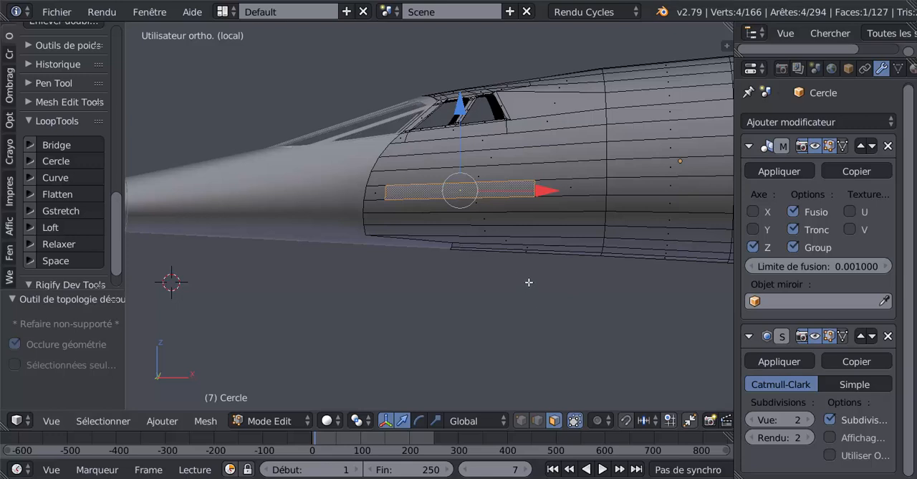
middle_click_drag(528, 280, 513, 275)
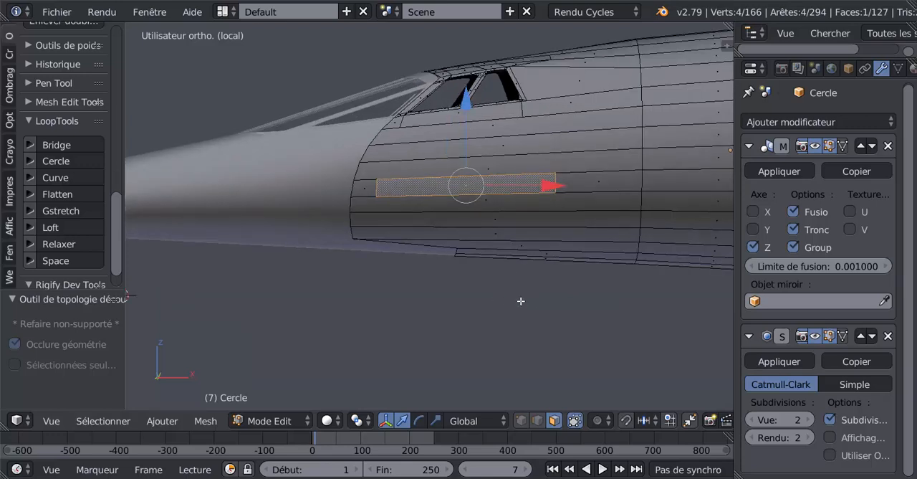
key("KP_1")
middle_click_drag(526, 260, 384, 154)
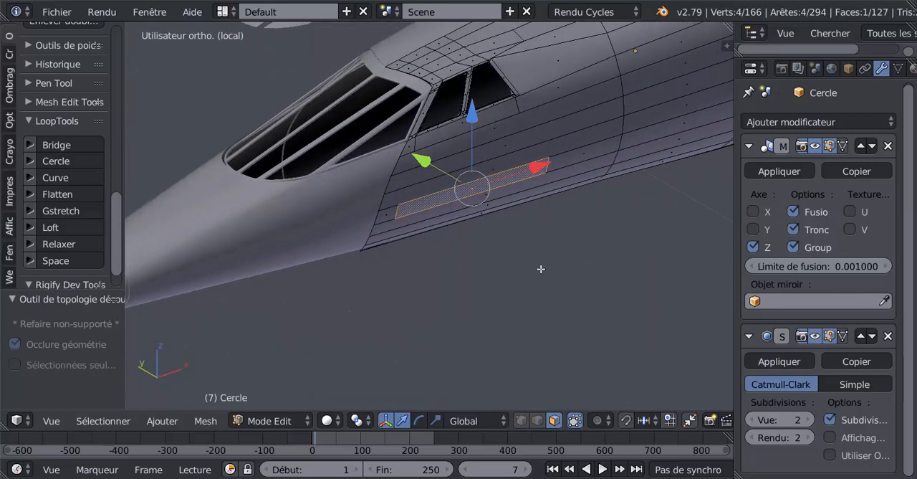
key("KP_1")
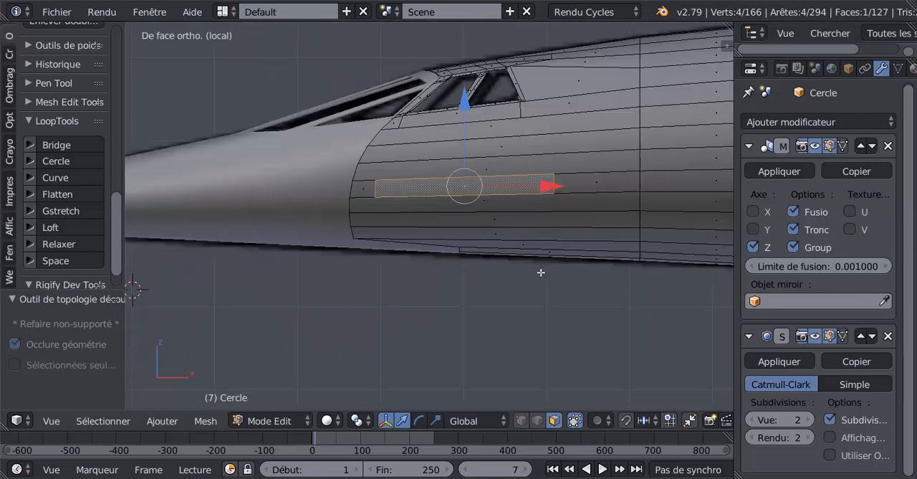
key("i")
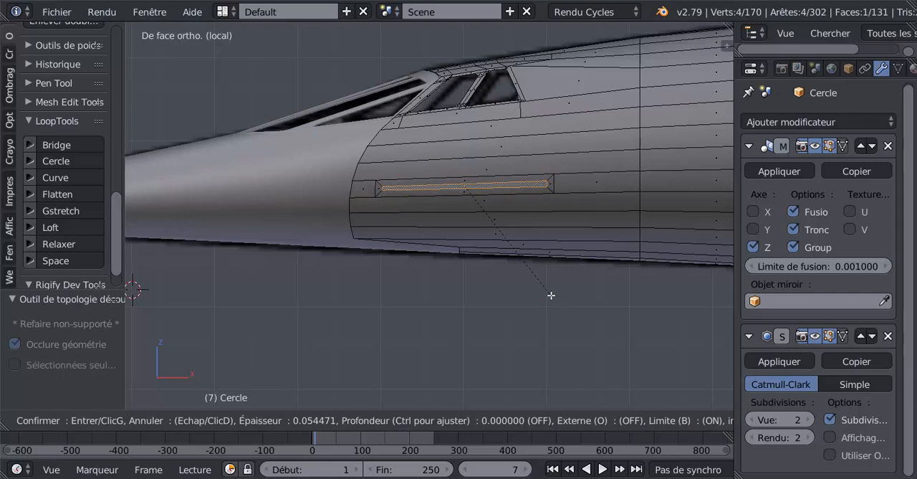
left_click(551, 295)
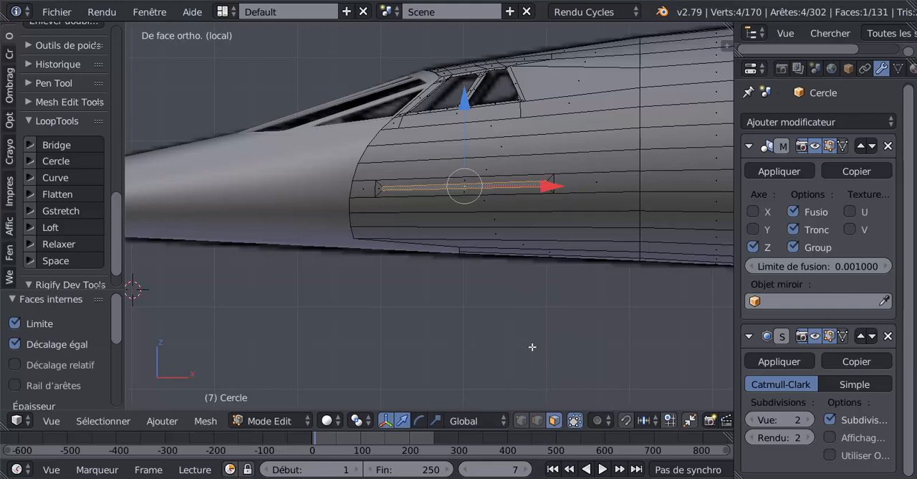
Stretch the inset face along the X axis by a factor of 1.05 and check it from the front of the nose.
left_click(435, 420)
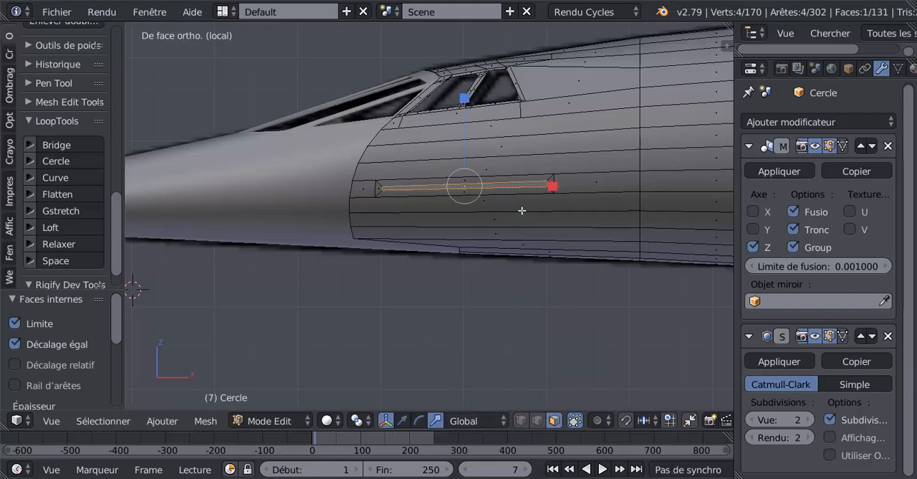
left_click_drag(551, 186, 564, 182)
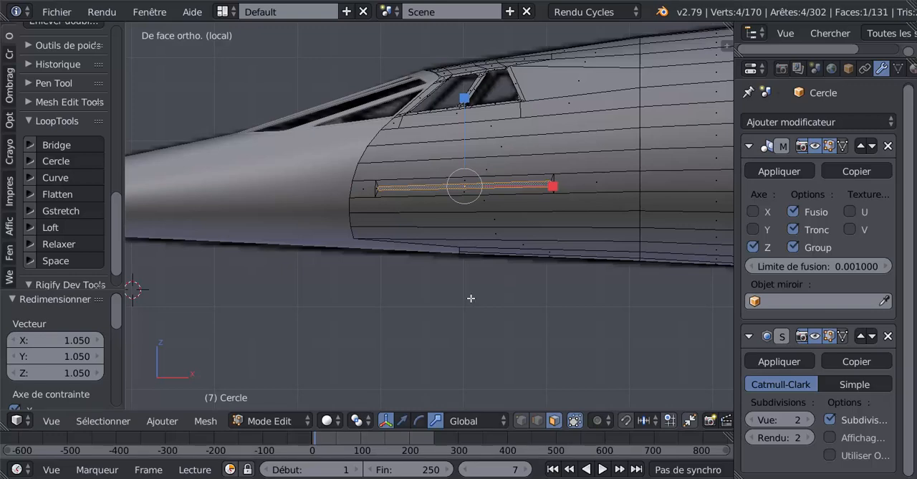
middle_click_drag(379, 320, 482, 318)
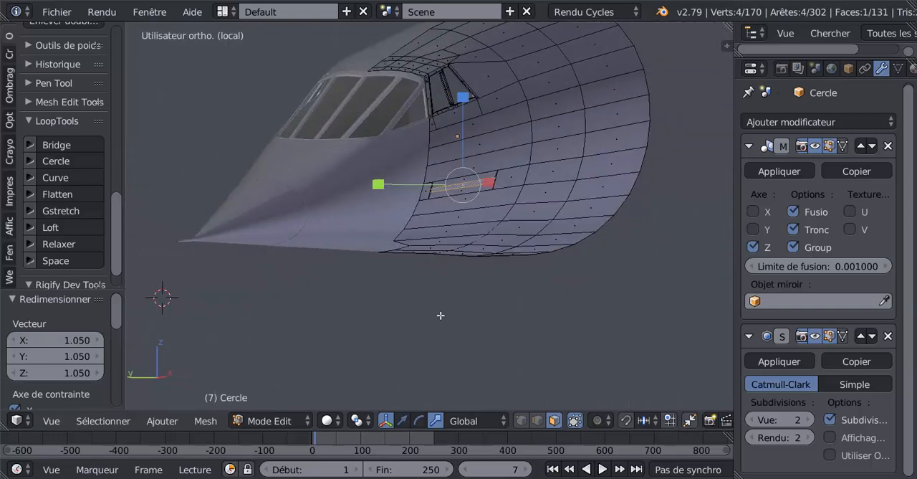
Extrude the inset face on the fuselage side and move it outward along the Y axis by -0.040.
left_click(402, 421)
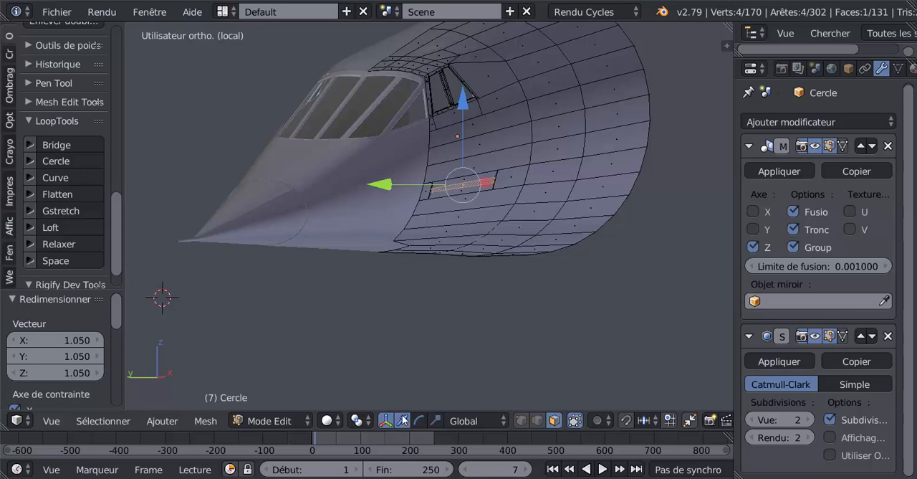
key("e")
right_click(419, 289)
left_click_drag(391, 188, 417, 186)
middle_click_drag(470, 225, 546, 188)
scroll(494, 230, "up", 2)
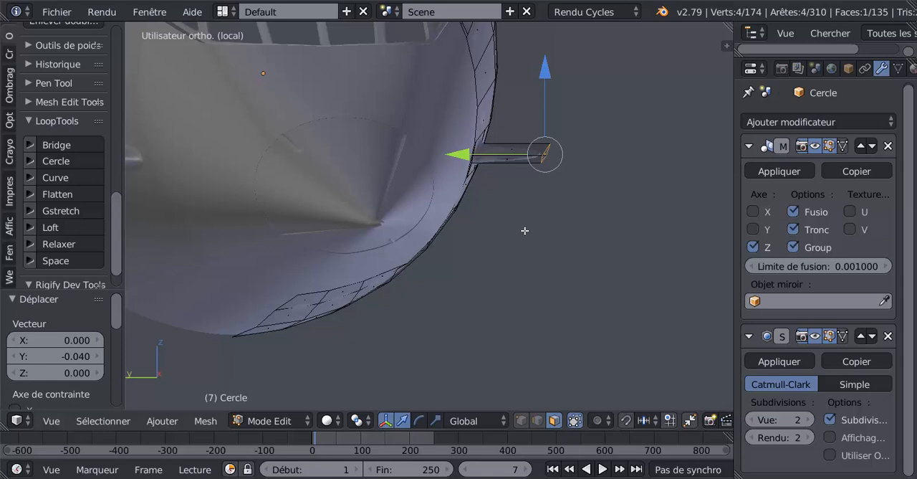
Rotate the extruded outer face by -15° while looking along the fuselage from the nose.
key("KP_1")
key("KP_3")
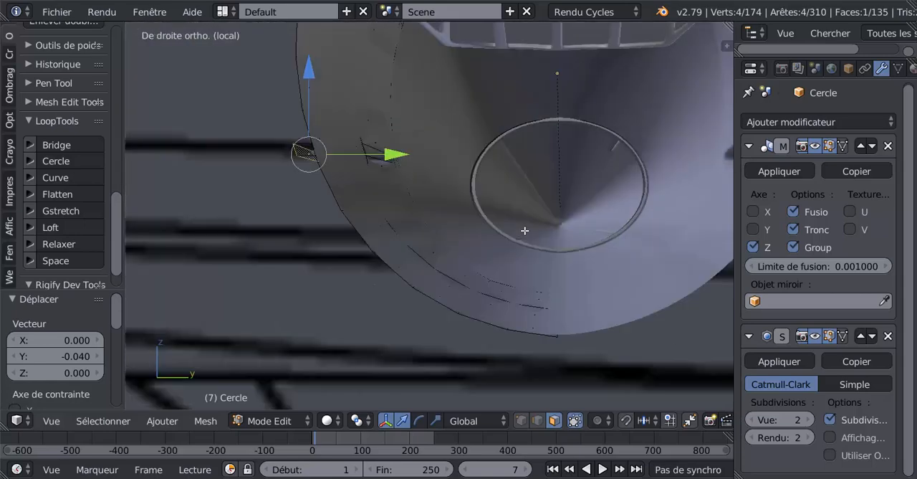
key("ctrl+KP_3")
scroll(540, 214, "up", 1)
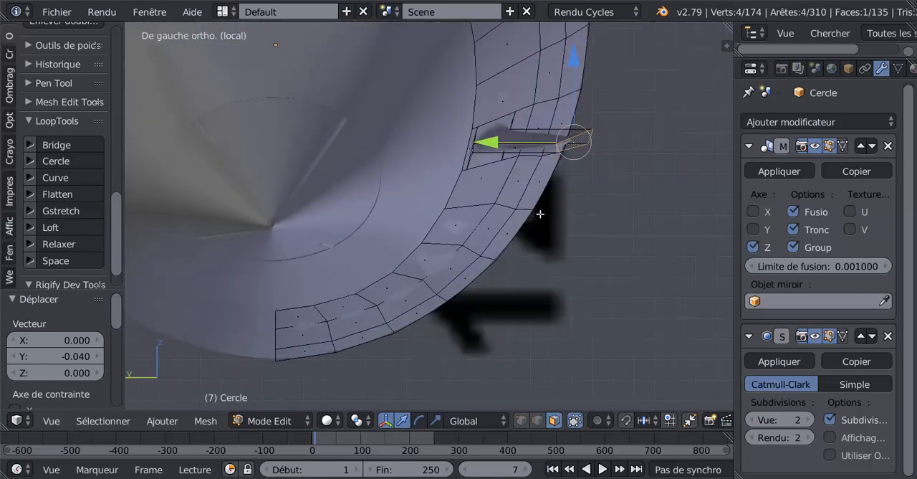
middle_click_drag(546, 212, 551, 208)
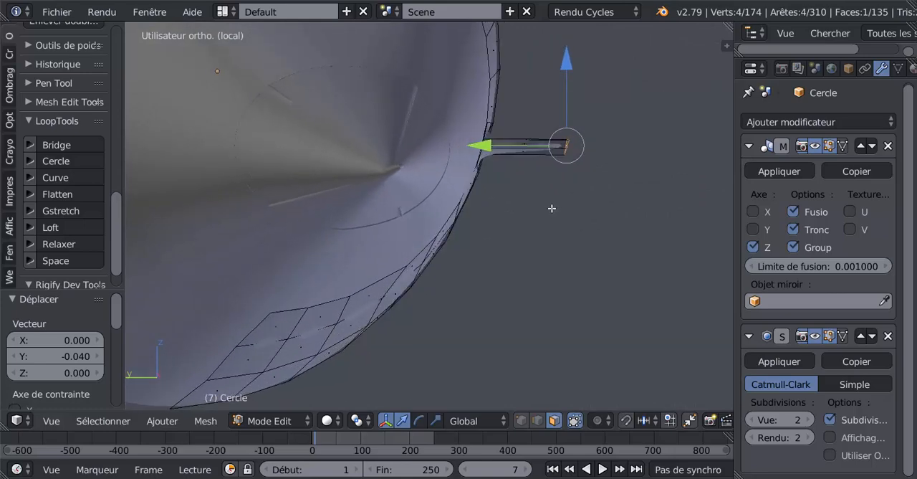
key("r")
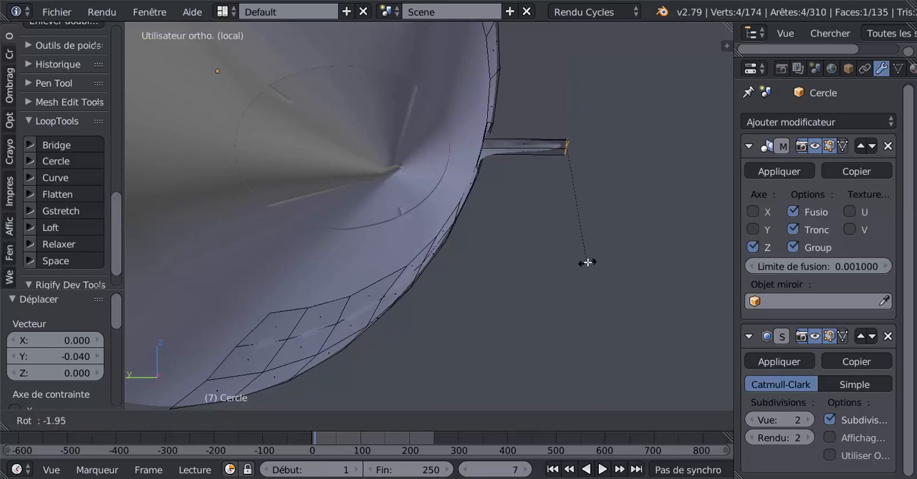
left_click(609, 246)
mouse_move(613, 238)
middle_mouse_down()
mouse_move(554, 302)
mouse_move(480, 318)
mouse_move(501, 259)
mouse_move(561, 251)
mouse_move(524, 249)
mouse_move(544, 258)
mouse_move(455, 282)
mouse_move(420, 275)
mouse_move(459, 276)
mouse_move(489, 294)
middle_mouse_up()
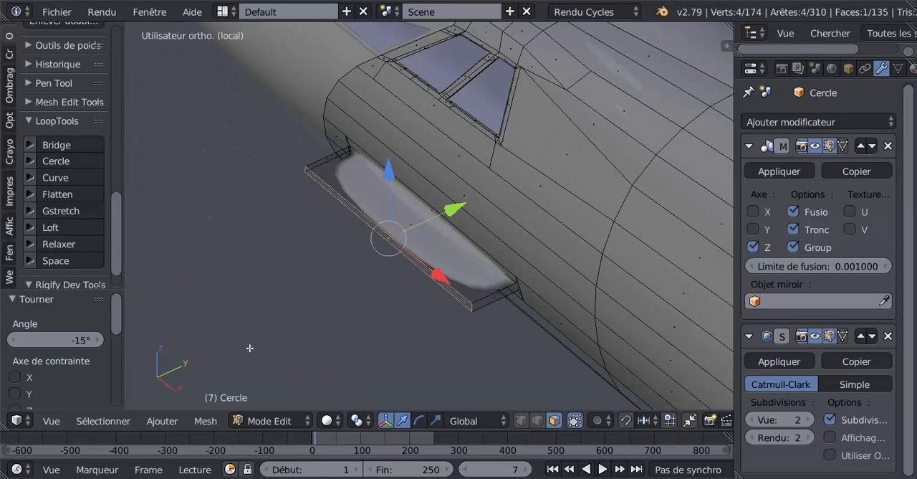
In top view, move the fin's outer face back toward the fuselage by 0.016 along the Y axis.
key("KP_7")
scroll(245, 337, "down", 4)
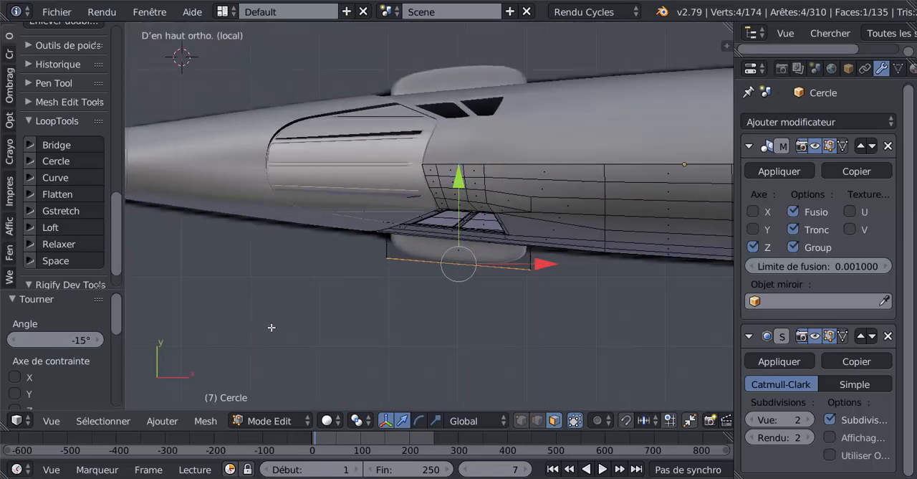
mouse_move(458, 195)
left_mouse_down()
mouse_move(462, 172)
mouse_move(463, 180)
left_mouse_up()
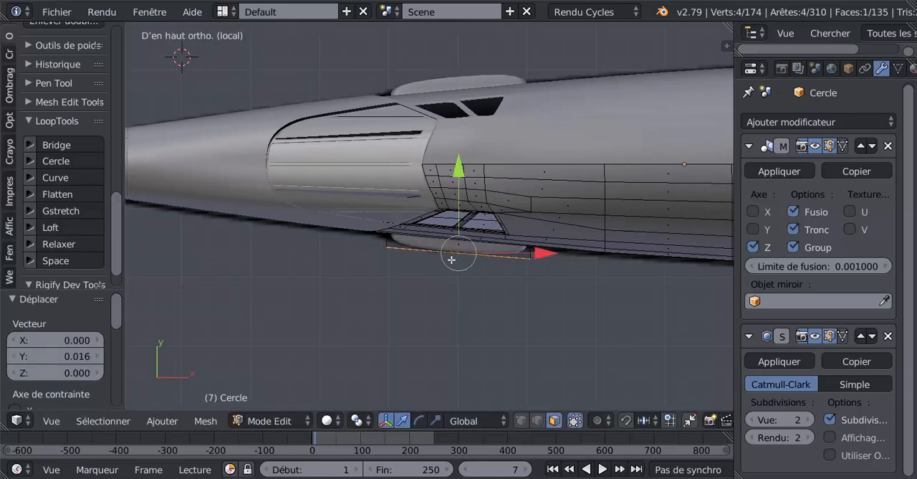
scroll(549, 258, "up", 3)
scroll(444, 87, "down", 1)
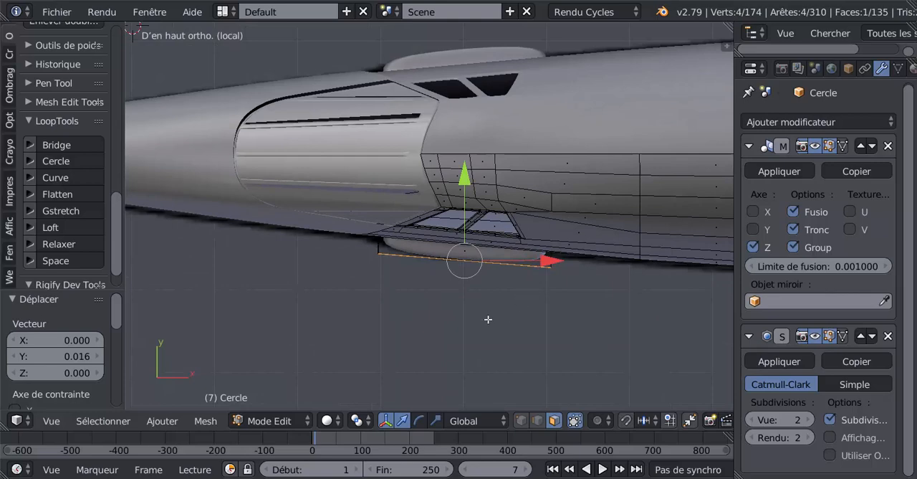
Add a lengthwise loop cut around the side fin and slide it close to the outer face.
middle_click_drag(486, 317, 453, 293)
scroll(452, 288, "up", 3)
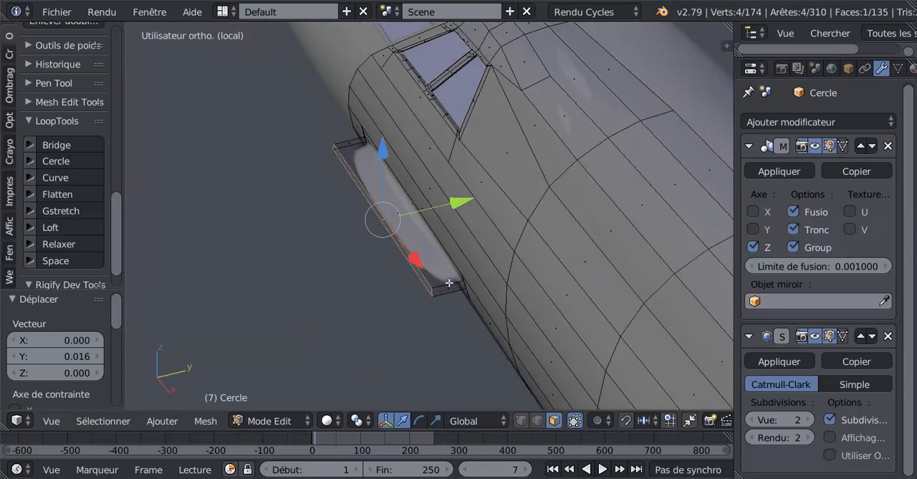
key("ctrl+r")
left_click(447, 285)
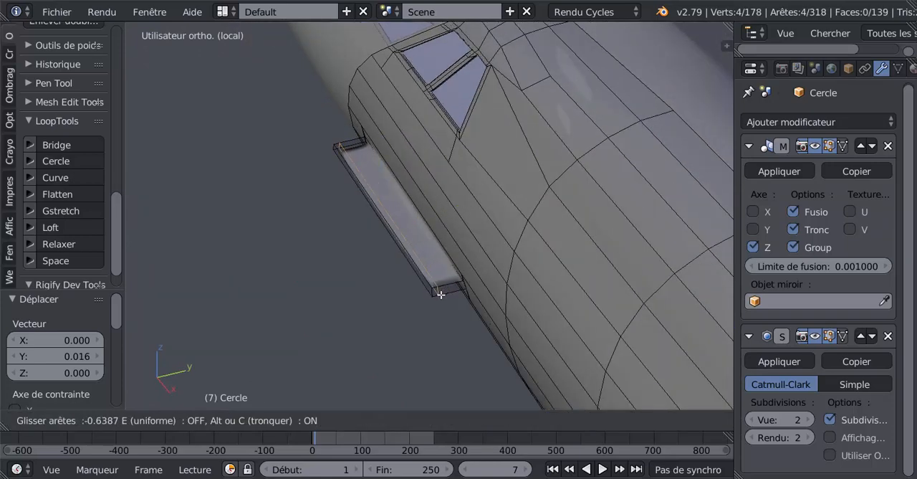
left_click(439, 299)
middle_click_drag(470, 305, 566, 291)
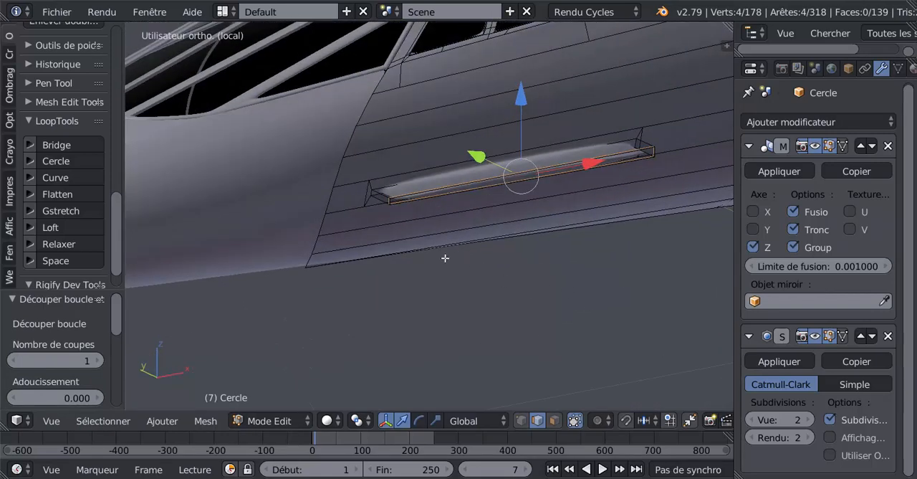
Select the short upright edge at the fin's front outer corner and slide it rearward to taper the front end.
scroll(416, 250, "up", 3)
middle_click_drag(422, 256, 432, 254)
scroll(427, 248, "up", 2)
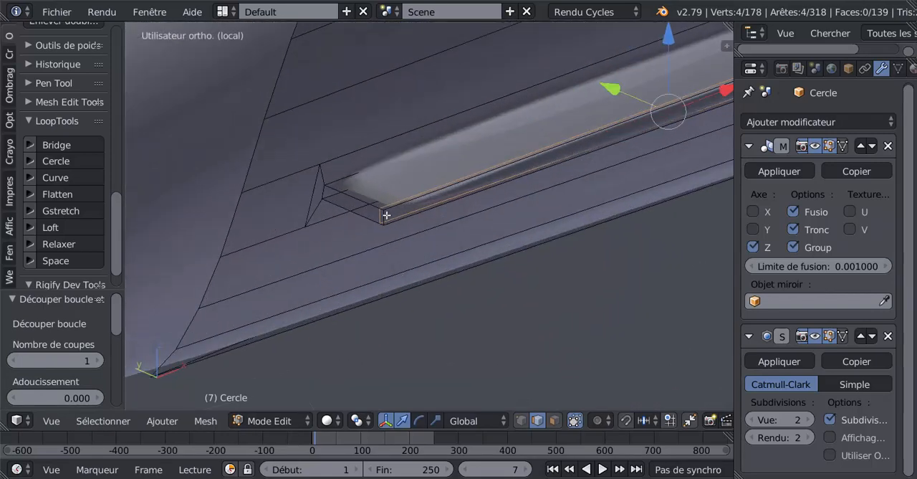
right_click(386, 215)
scroll(384, 242, "down", 2)
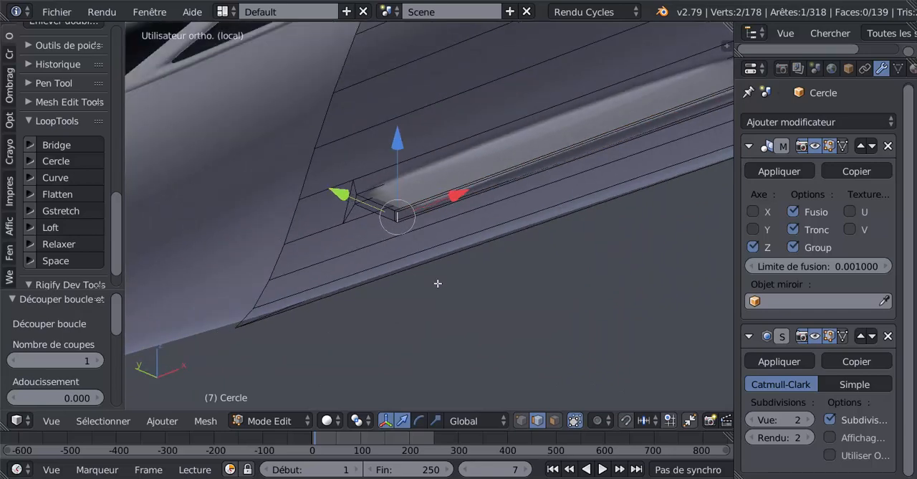
key("g")
key("g")
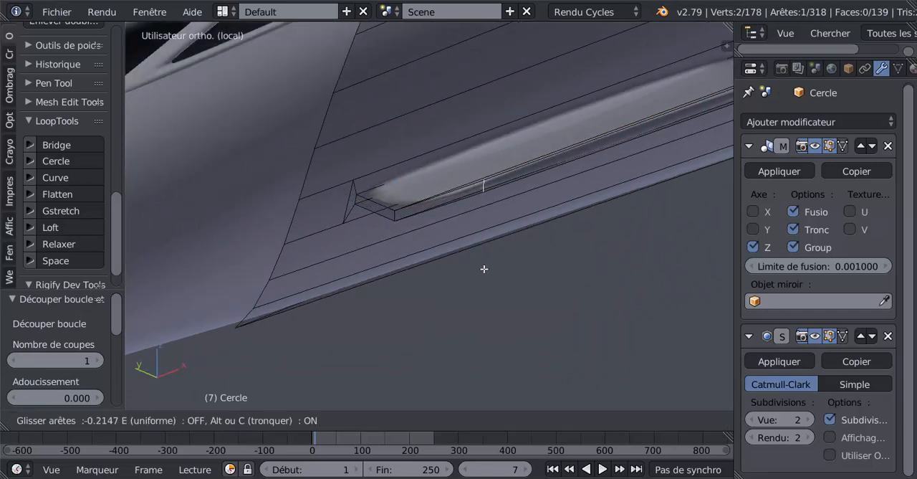
left_click(485, 268)
Check the smoothed fin in object mode and compare its profile with the edit mesh in front view.
key("Tab")
middle_click_drag(498, 268, 475, 199)
scroll(474, 193, "down", 3)
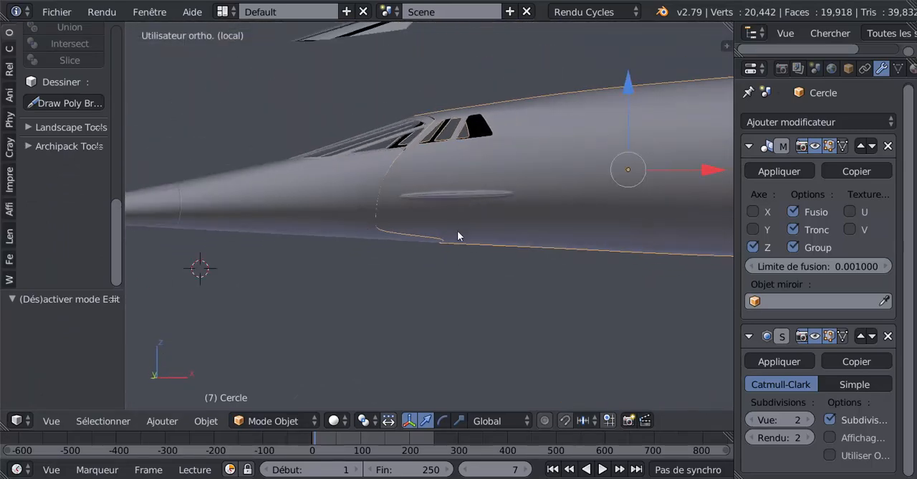
key("Tab")
key("KP_1")
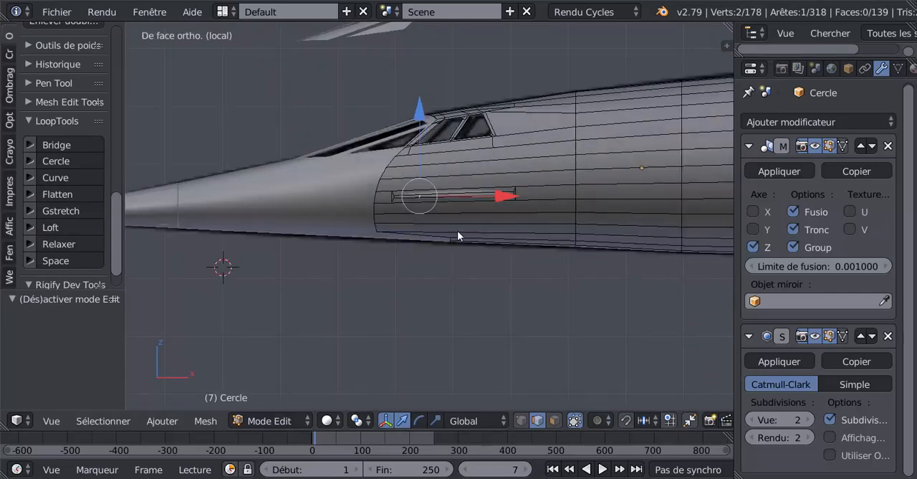
key("Tab")
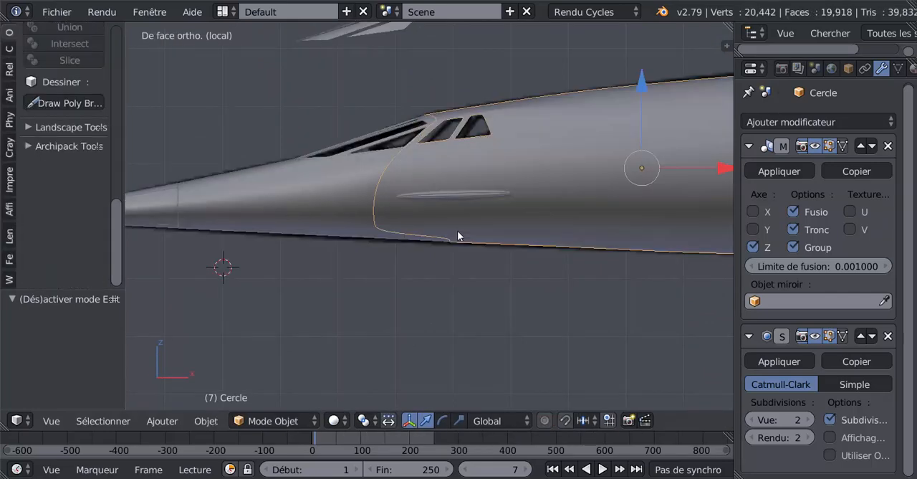
key("Tab")
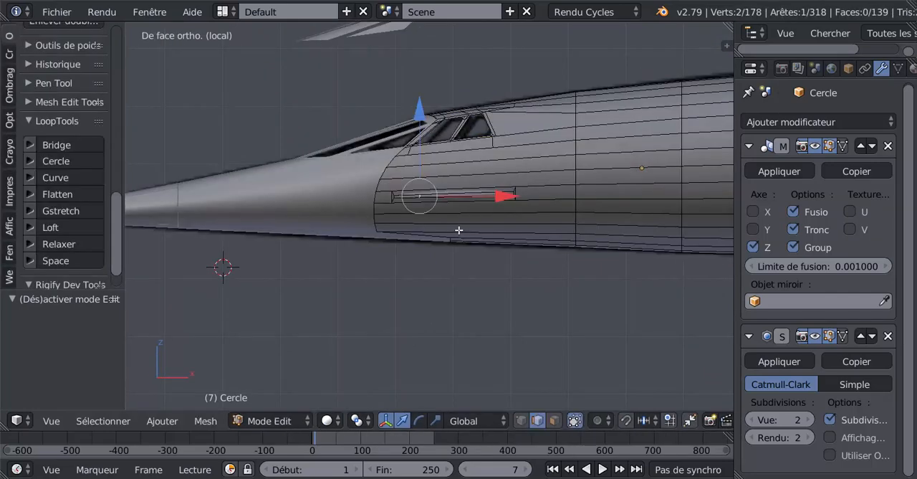
Add another lengthwise loop cut around the fin and slide it close to the fuselage to sharpen the base.
scroll(459, 231, "up", 1)
middle_click_drag(485, 224, 365, 260)
scroll(526, 256, "up", 5)
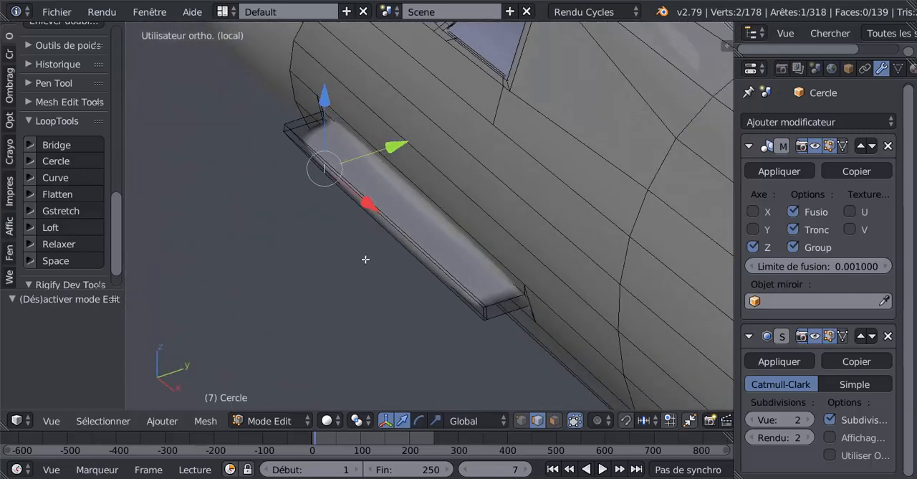
key("Tab")
key("Tab")
key("ctrl+r")
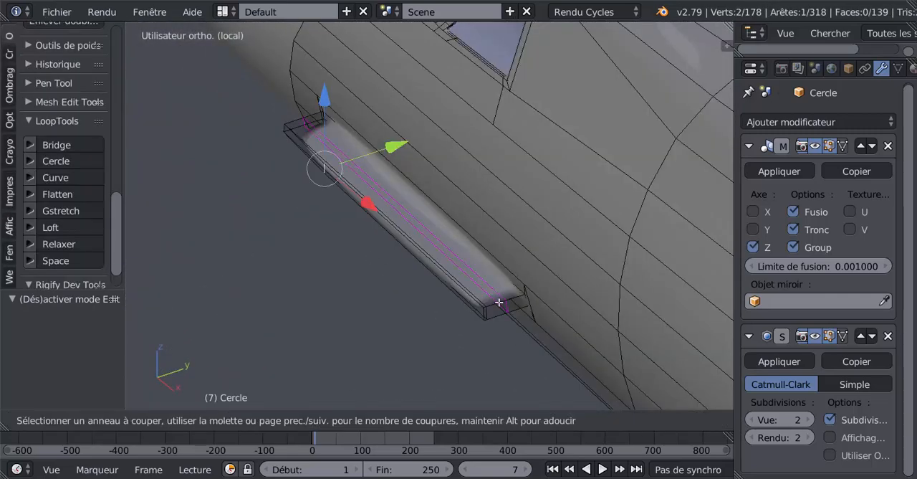
left_click(499, 301)
right_click(499, 302)
key("g")
key("g")
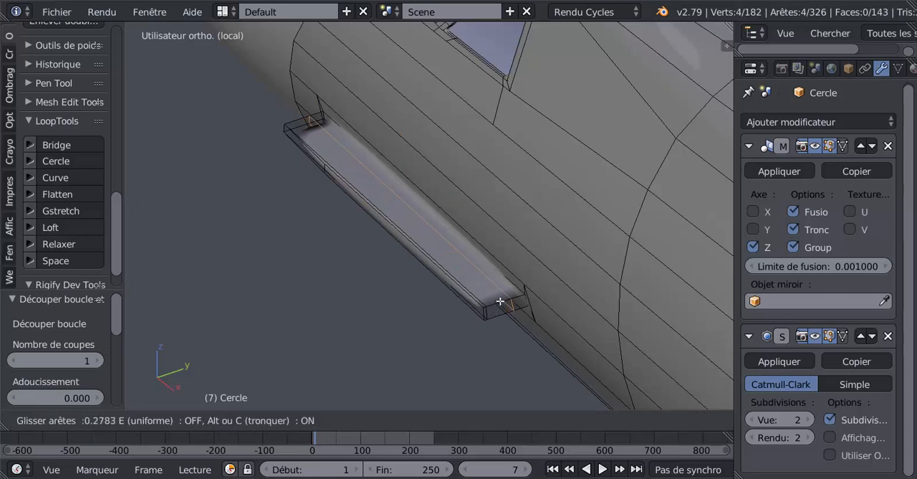
left_click(502, 299)
key("Tab")
middle_click_drag(500, 304, 628, 208)
middle_click_drag(612, 149, 549, 323)
key("Tab")
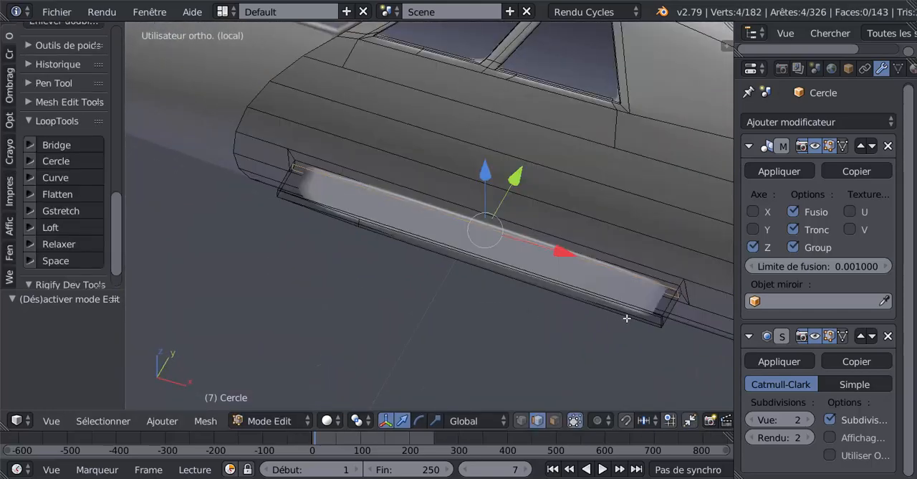
Add a crosswise loop cut on the fin and slide it up against the rear end.
middle_click_drag(628, 318, 548, 281)
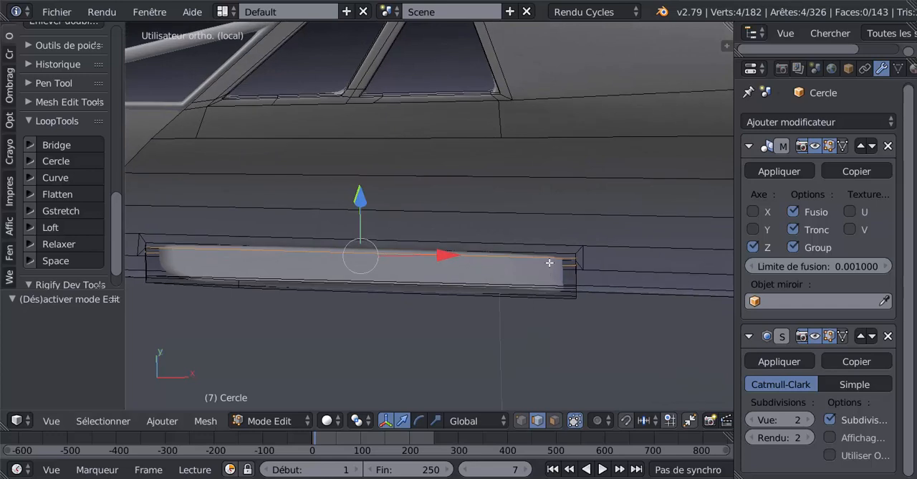
key("ctrl+r")
left_click(550, 263)
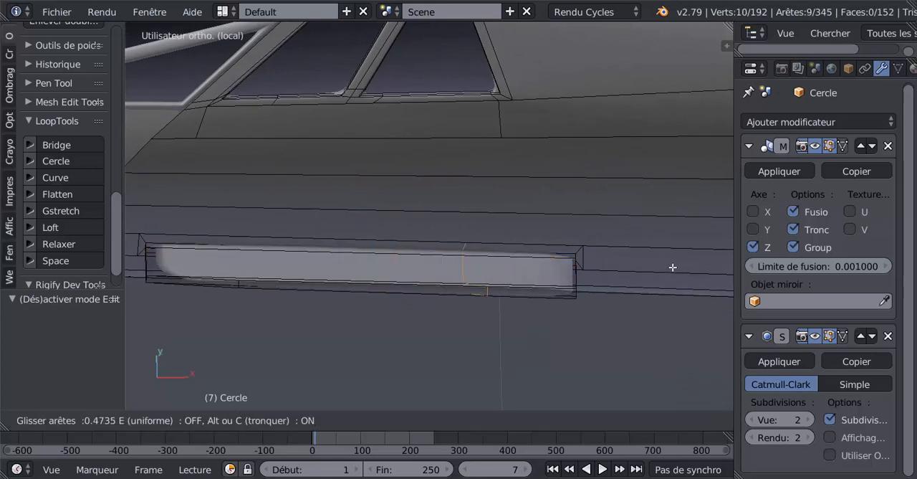
left_click(152, 278)
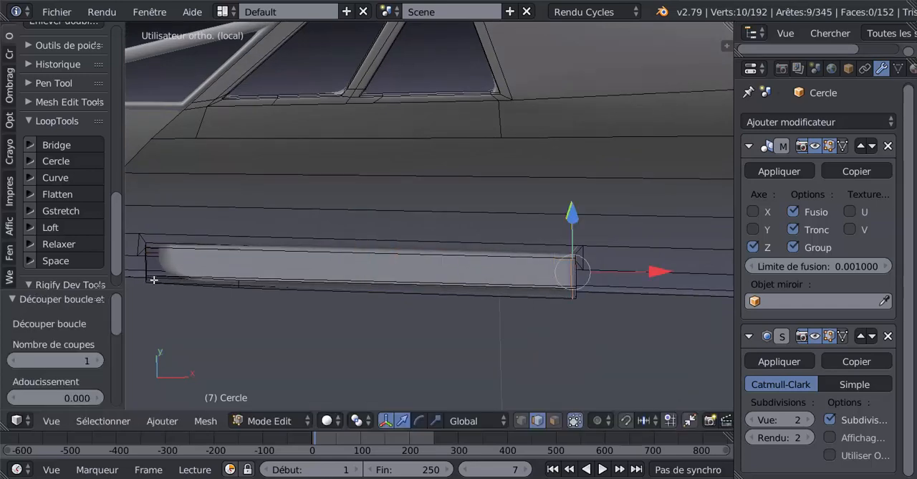
Examine the smoothed fin from several angles and compare it with the reference photo concorde nez.jpg.
key("Tab")
middle_click_drag(150, 277, 553, 276)
scroll(709, 221, "down", 8)
middle_click_drag(465, 272, 404, 298)
scroll(485, 303, "up", 2)
key("Tab")
key("Tab")
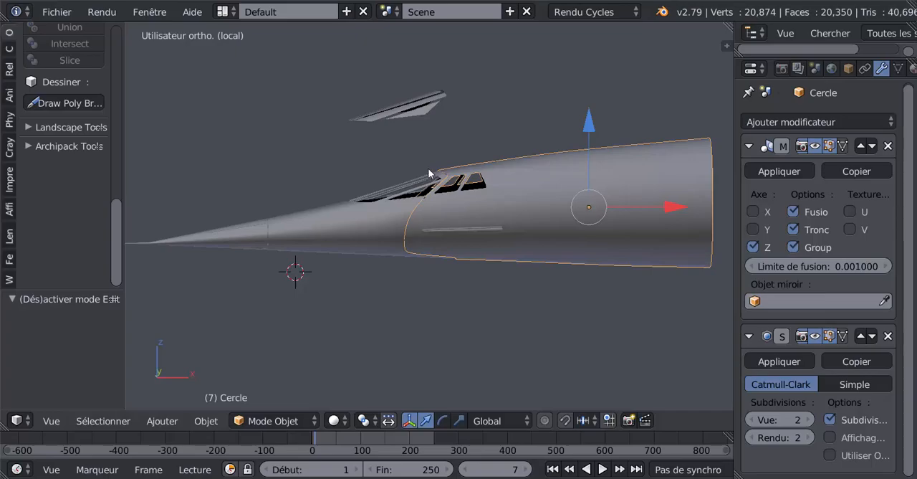
key("alt+Tab")
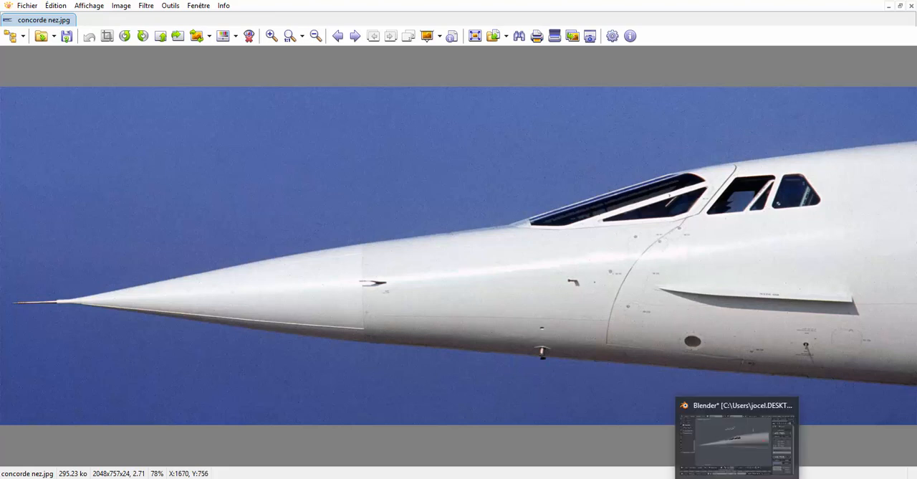
left_click(750, 476)
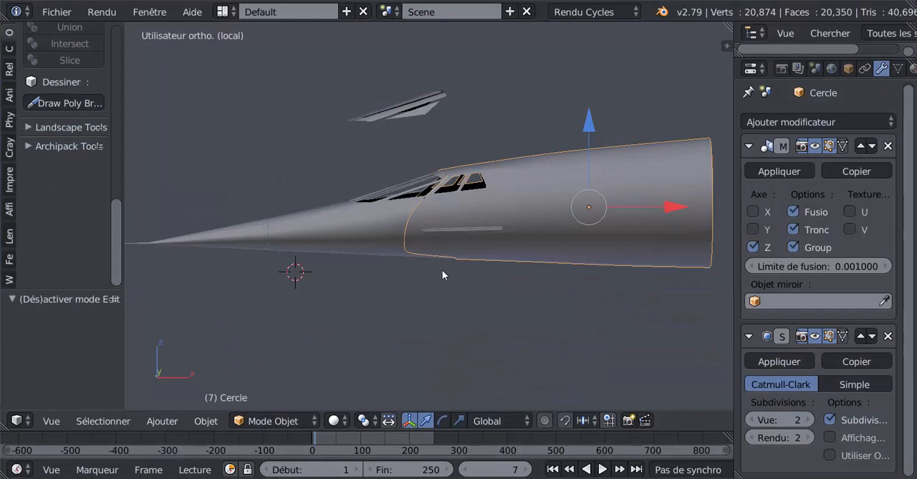
Slide the middle edge of the fin's outer side toward the rear by a factor of about 0.18 on the fuselage mesh.
middle_click_drag(442, 269, 471, 302)
scroll(466, 300, "up", 6)
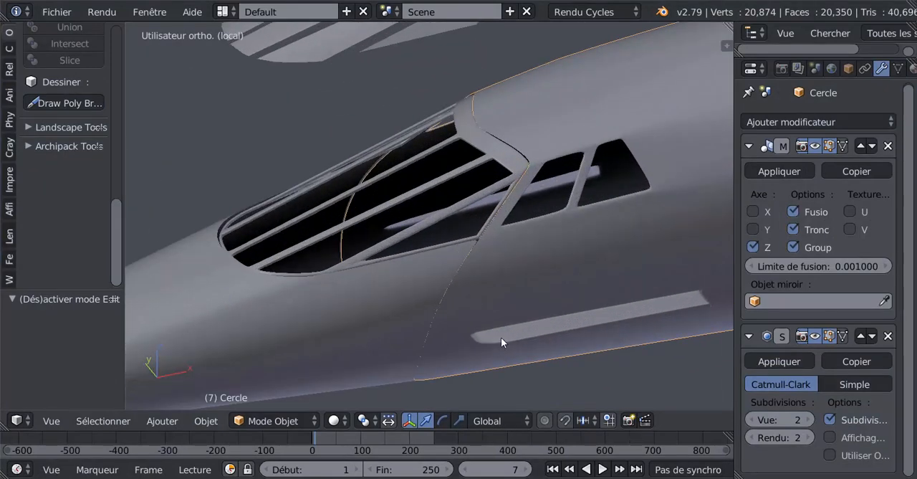
right_click(460, 374)
key("Tab")
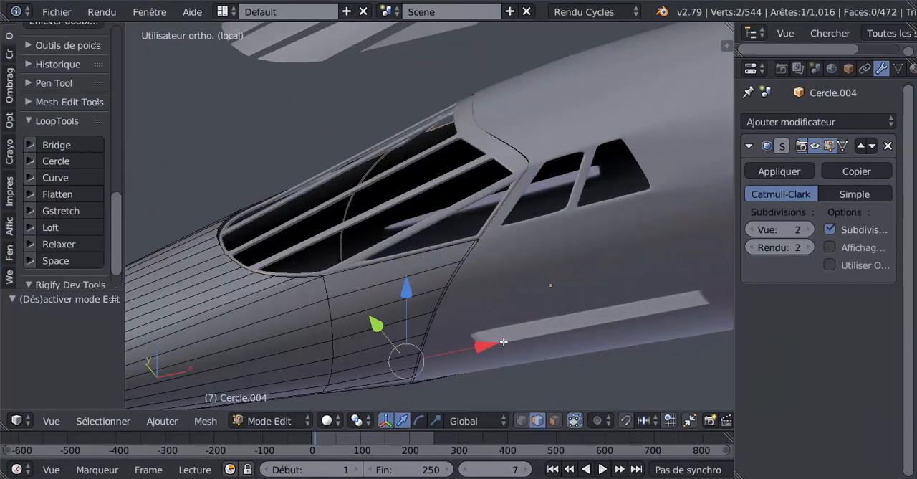
key("Tab")
right_click(507, 339)
key("Tab")
middle_click_drag(506, 339, 505, 265)
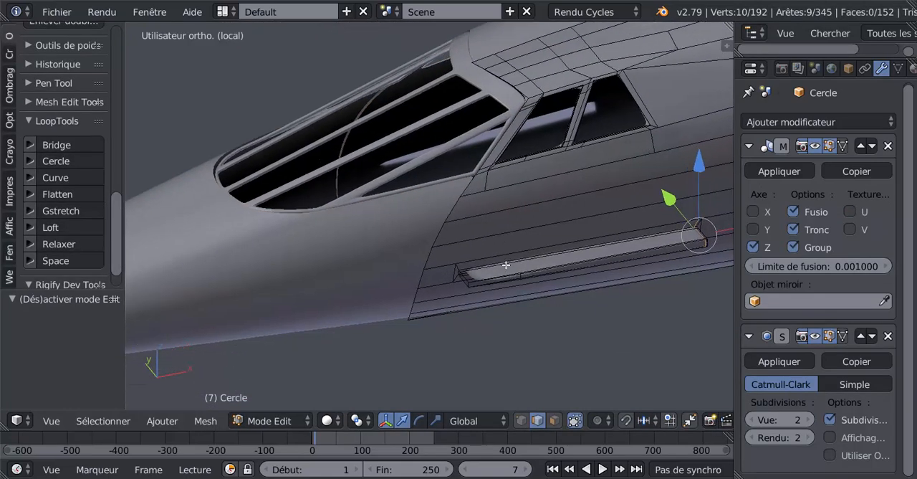
scroll(487, 294, "up", 3)
right_click(588, 301)
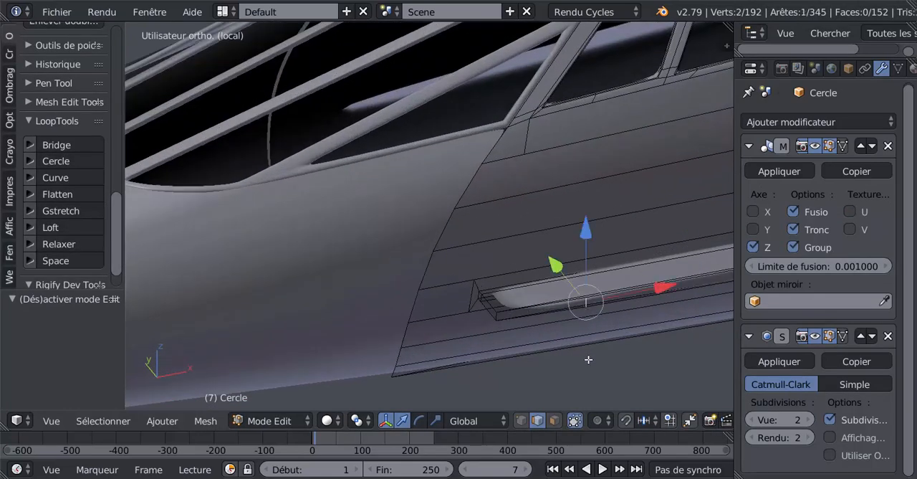
key("g")
key("g")
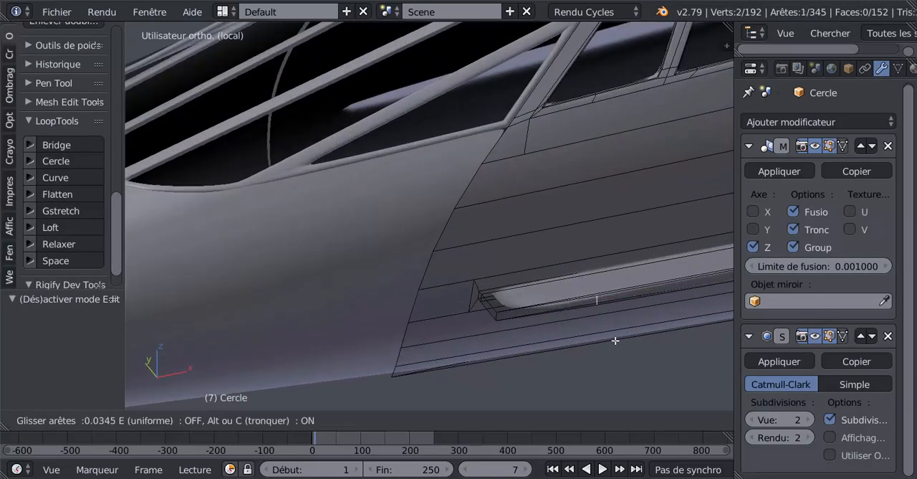
left_click(637, 335)
Slide the fin's outer front corner edge rearward by a factor of about -0.35 and check the tapered tip in object mode.
right_click(498, 315)
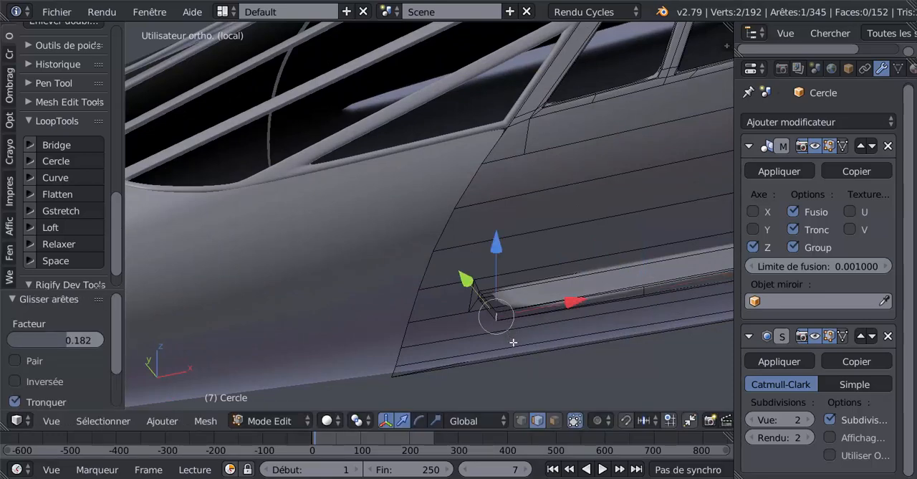
key("g")
key("g")
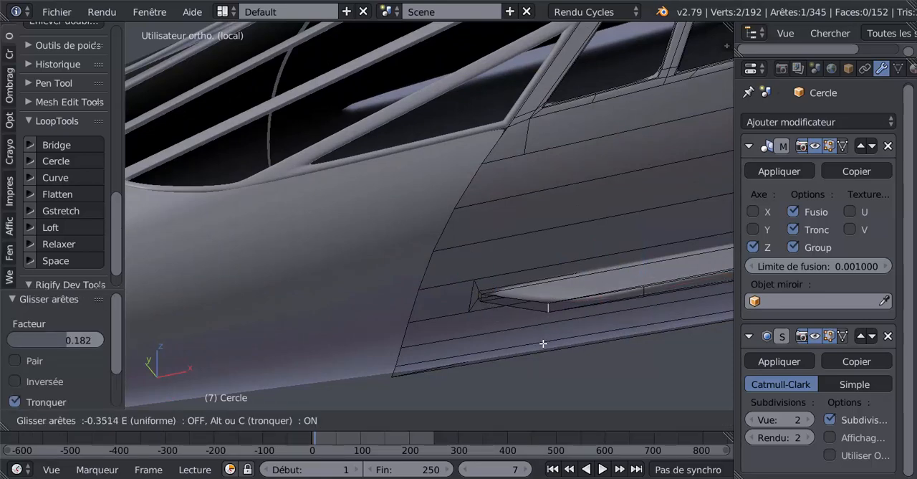
left_click(543, 344)
key("Tab")
scroll(542, 343, "down", 3)
middle_click_drag(541, 339, 571, 318)
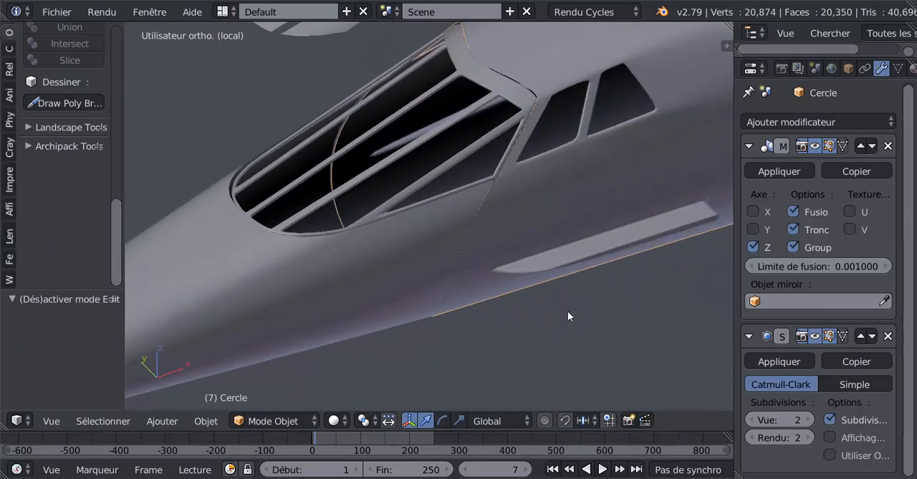
Slide the same front corner edge further back by a factor of about -0.28 and check the fin's side profile in object mode.
key("Tab")
scroll(578, 300, "up", 3)
scroll(578, 300, "up", 1)
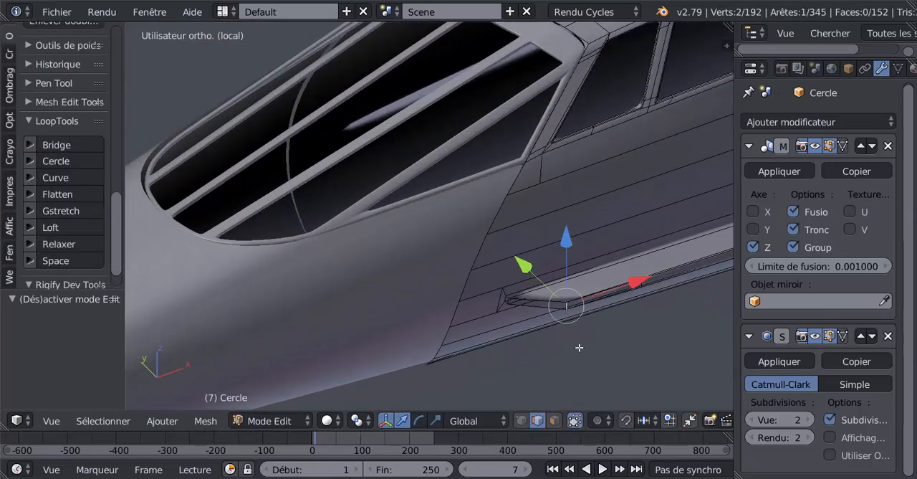
key("g")
key("g")
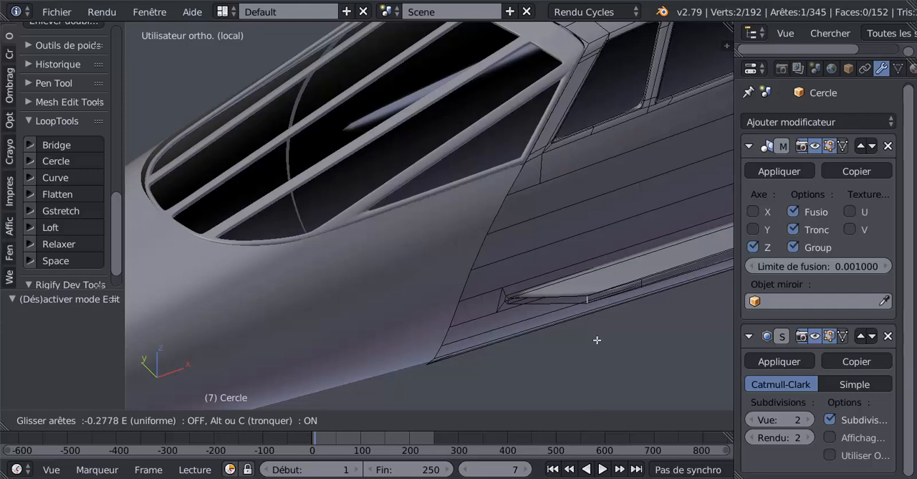
left_click(597, 340)
key("Tab")
scroll(592, 315, "down", 6)
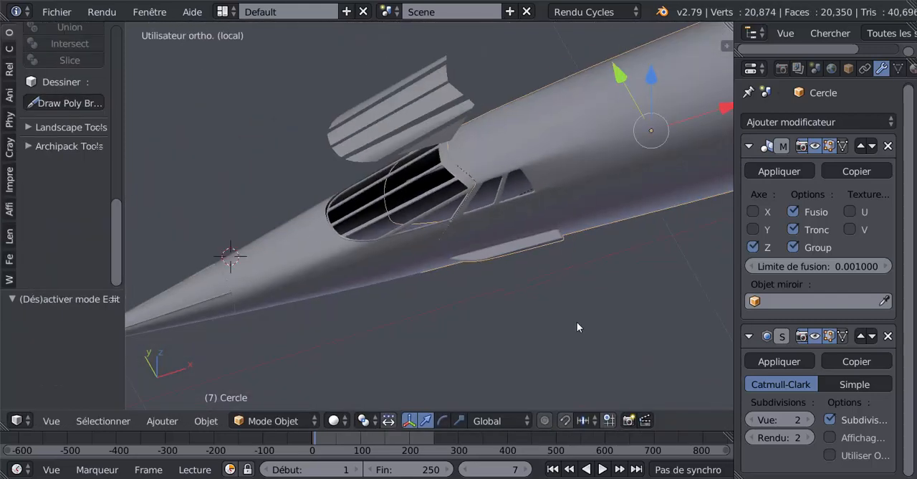
middle_click_drag(577, 322, 563, 268)
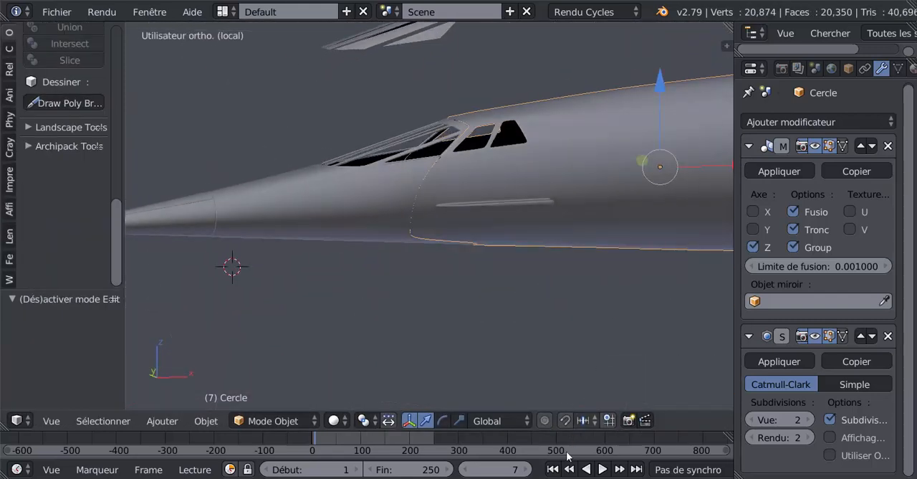
Switch to XnView and examine the fin and nose details in concorde nez.jpg full screen.
mouse_move(681, 478)
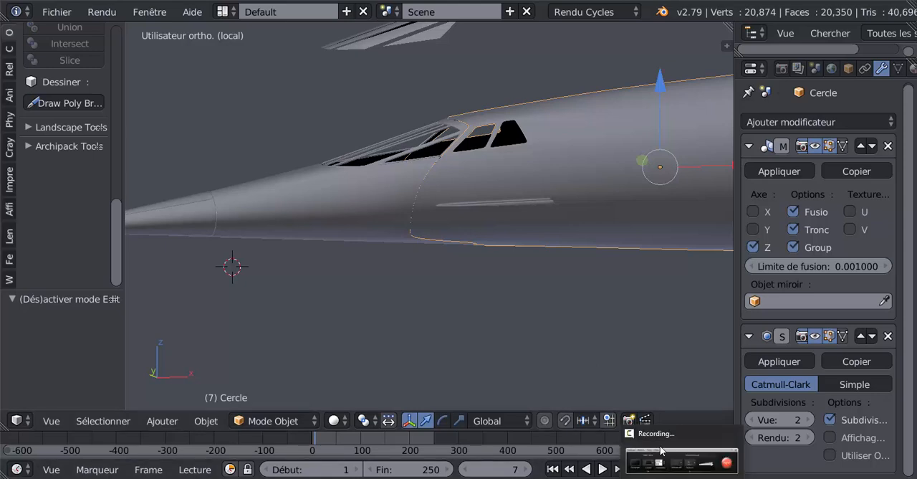
mouse_move(405, 478)
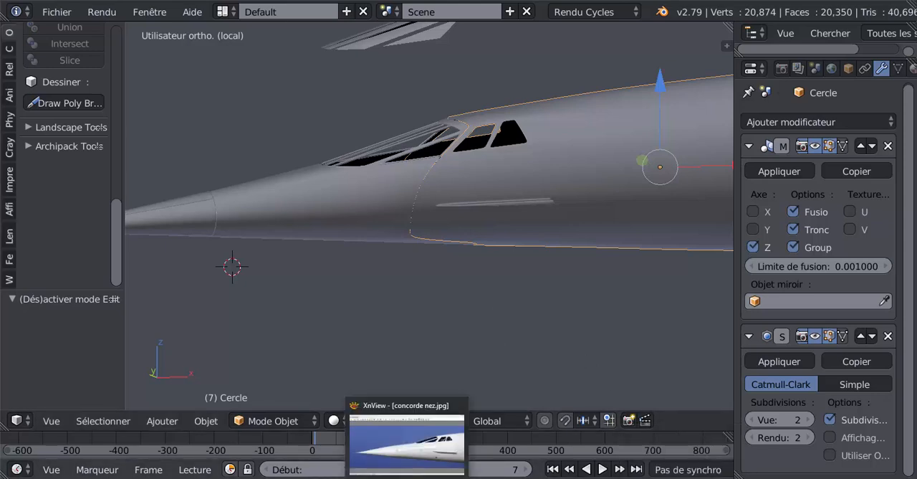
left_click(415, 430)
double_click(456, 366)
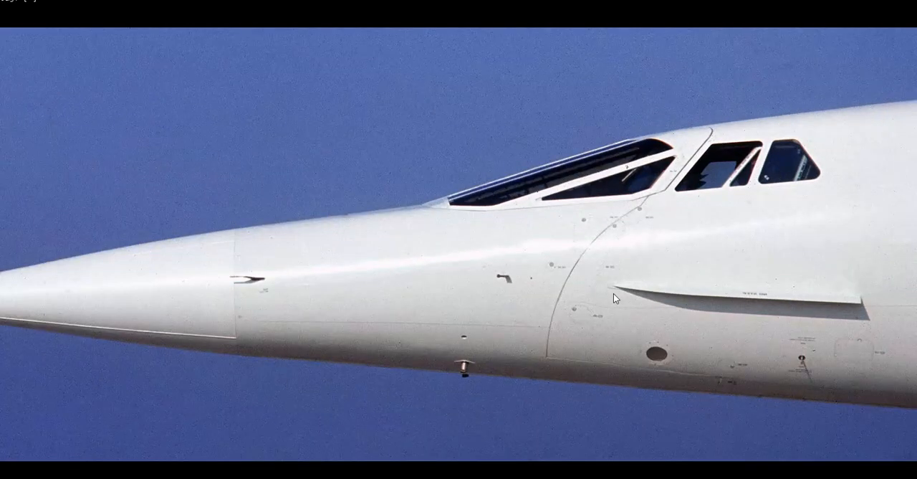
right_click(613, 293)
right_click(545, 251)
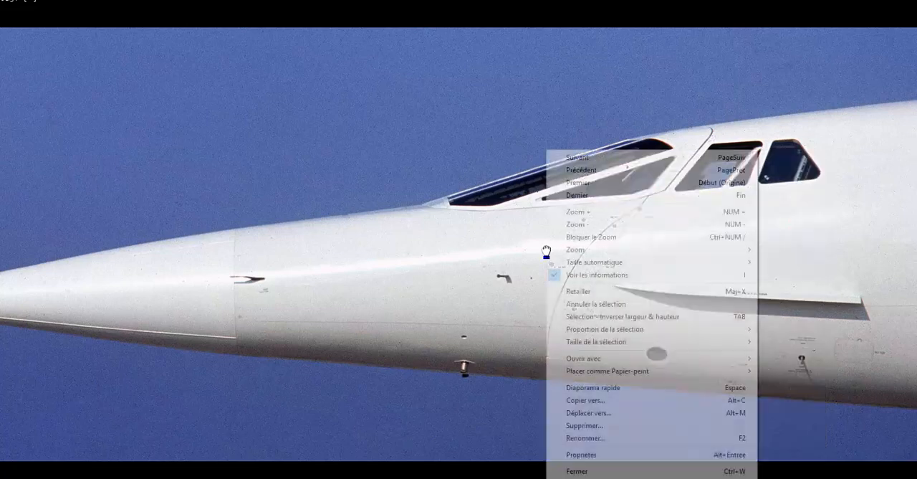
right_click(485, 251)
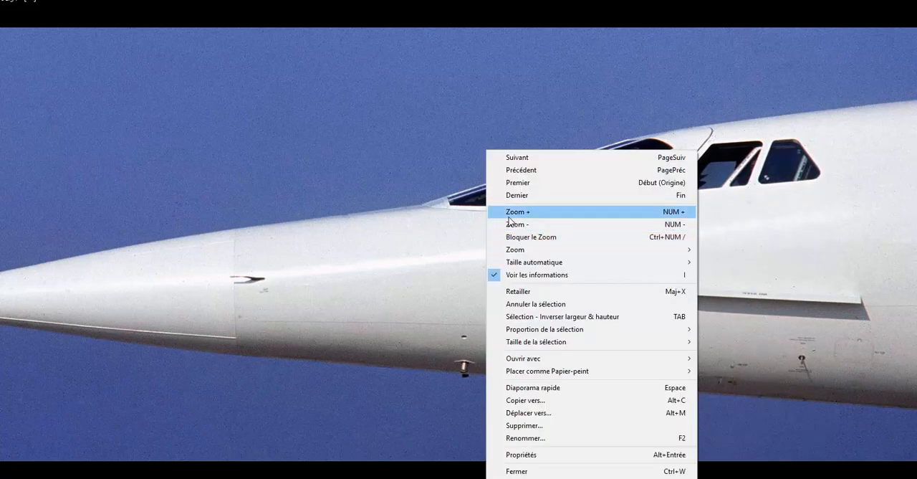
right_click(826, 241)
mouse_move(803, 249)
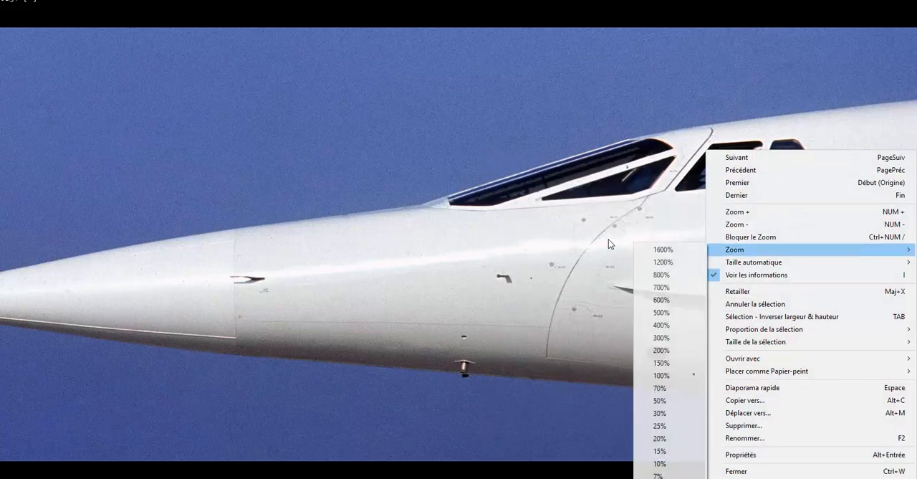
left_click(571, 244)
key("Escape")
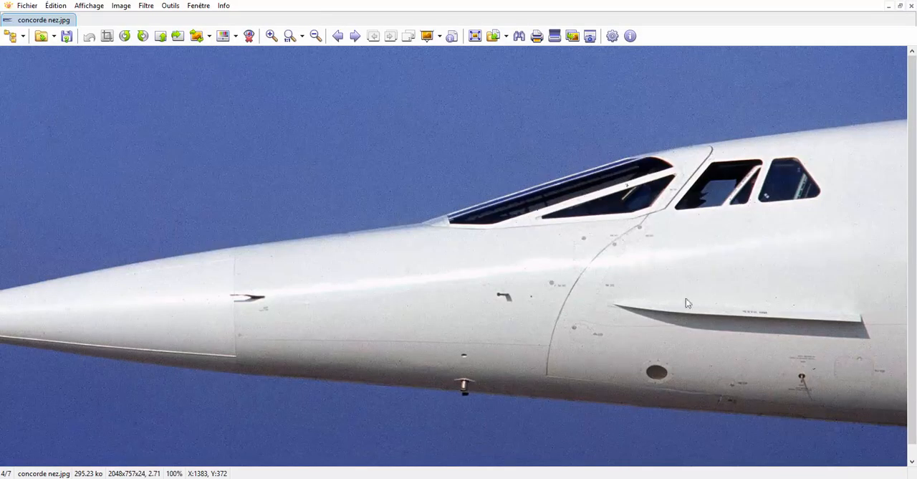
Examine the curved nose joint up close in the reference photo, and return to Blender.
mouse_move(736, 477)
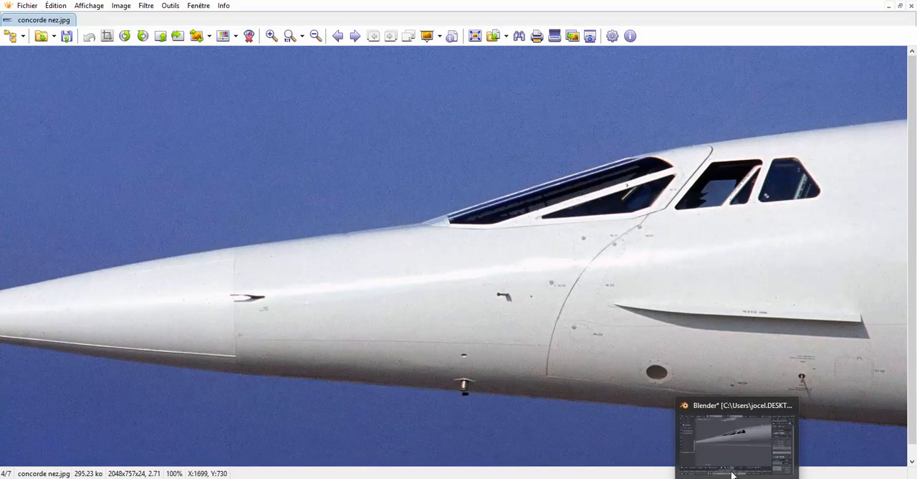
scroll(566, 354, "up", 2)
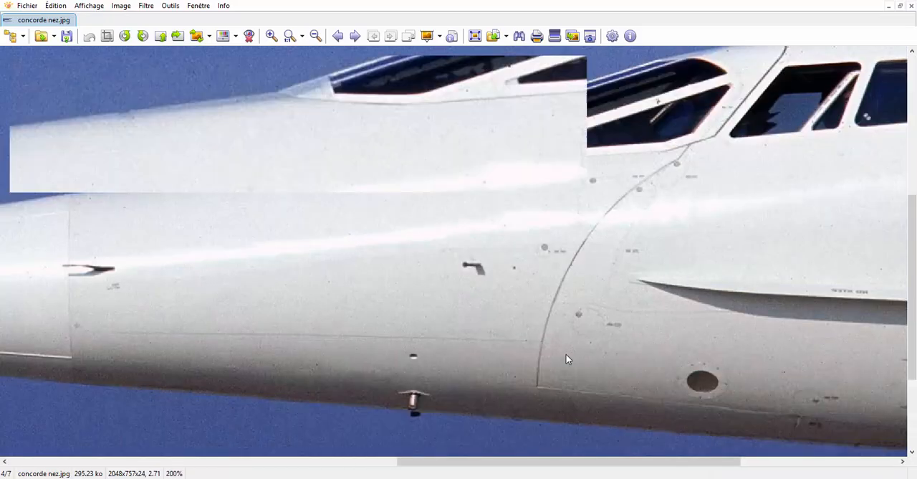
scroll(567, 359, "up", 1)
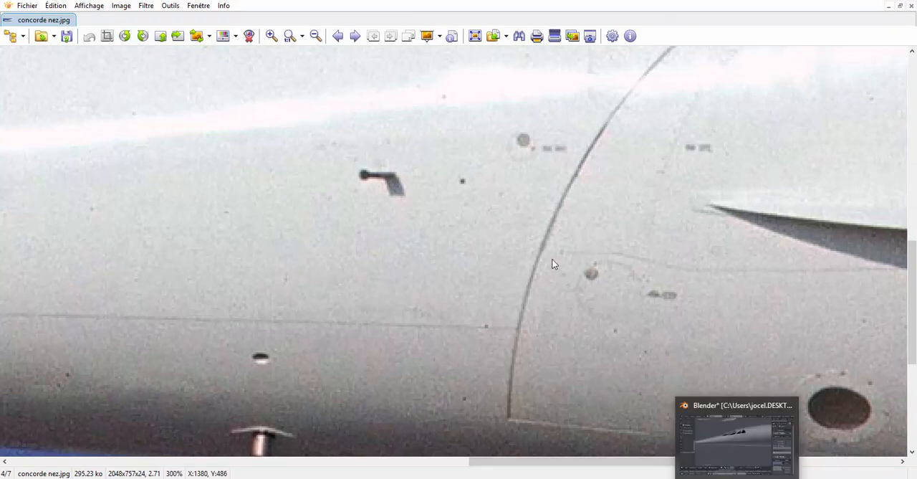
scroll(552, 264, "down", 5)
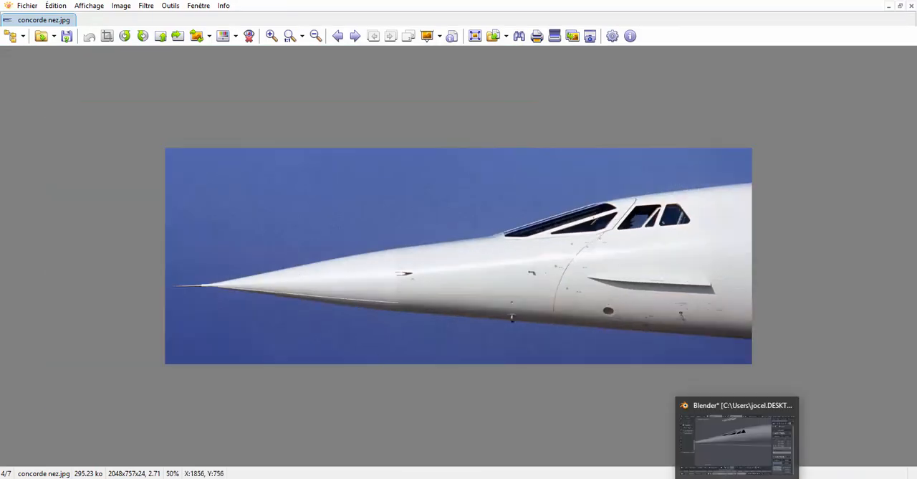
mouse_move(740, 445)
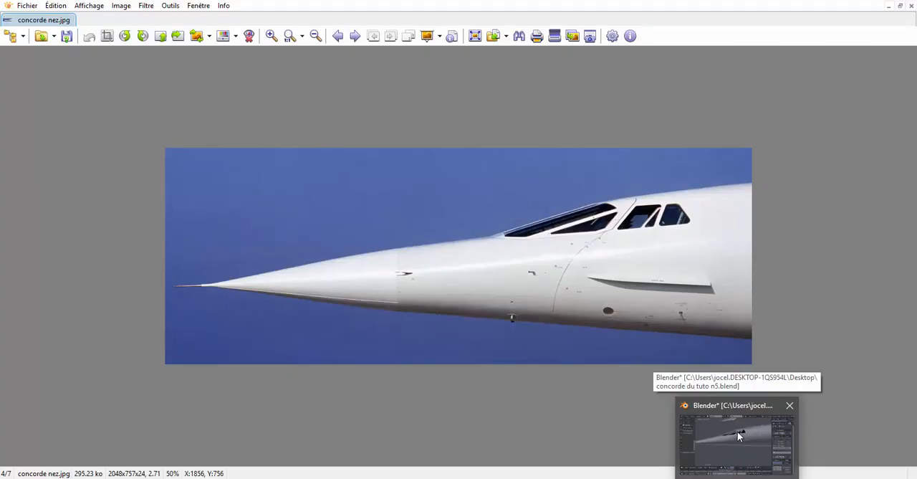
mouse_move(736, 424)
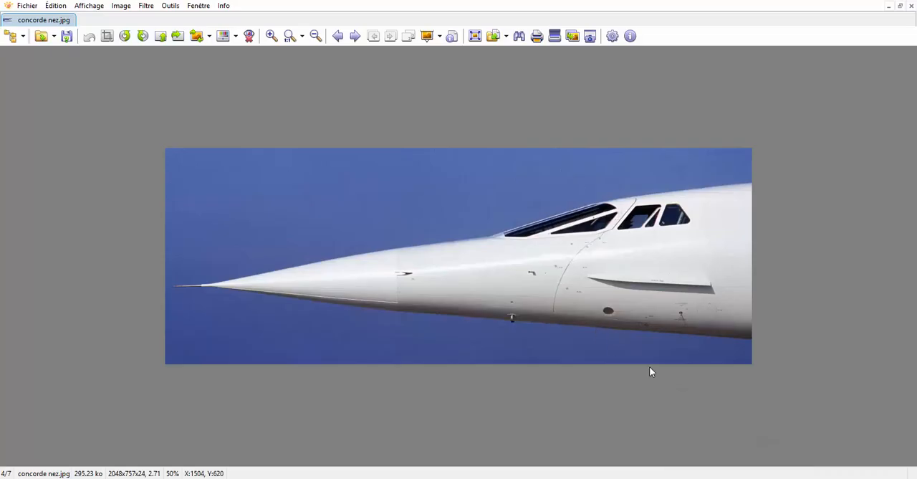
left_click(760, 437)
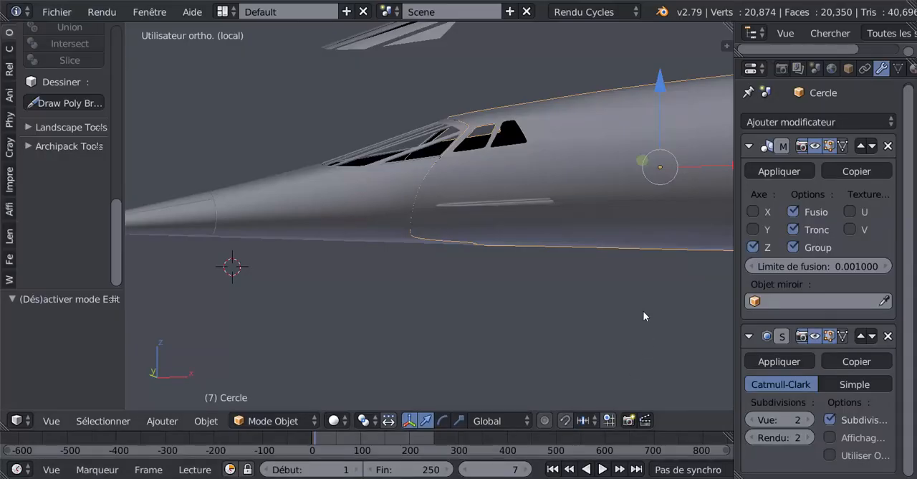
Compare the modelled nose and cockpit area from a slightly raised angle with the XnView reference photo, ending in Blender.
mouse_move(645, 346)
middle_mouse_down()
mouse_move(645, 311)
mouse_move(656, 355)
middle_mouse_up()
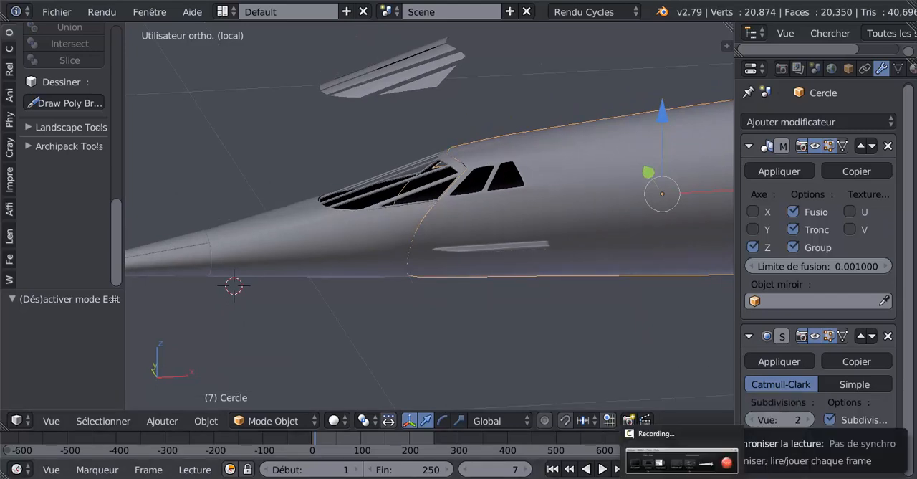
mouse_move(407, 477)
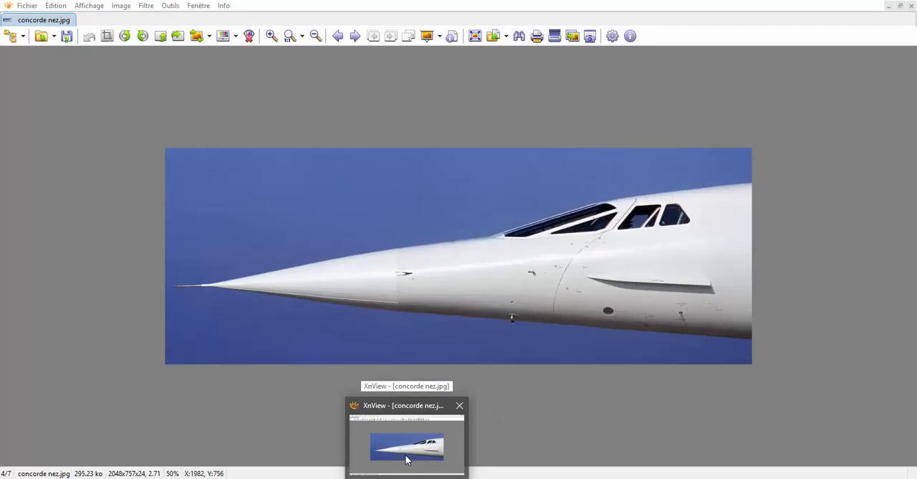
left_click(406, 461)
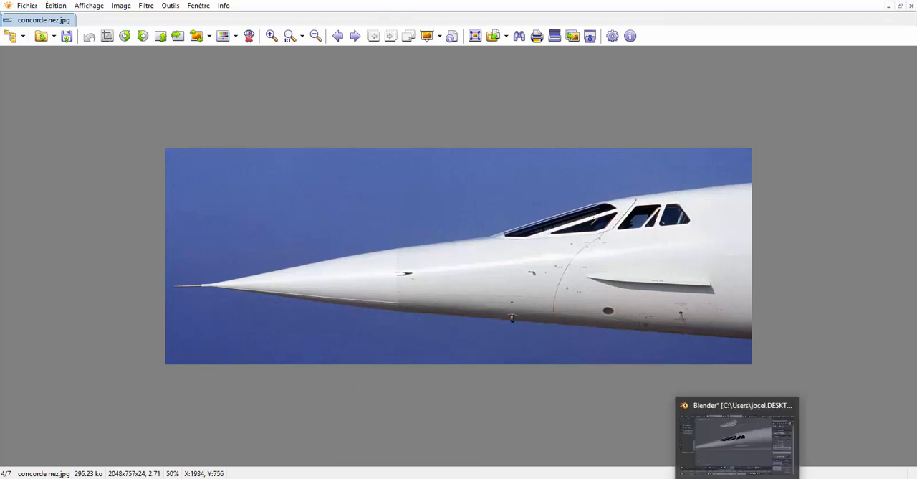
left_click(728, 464)
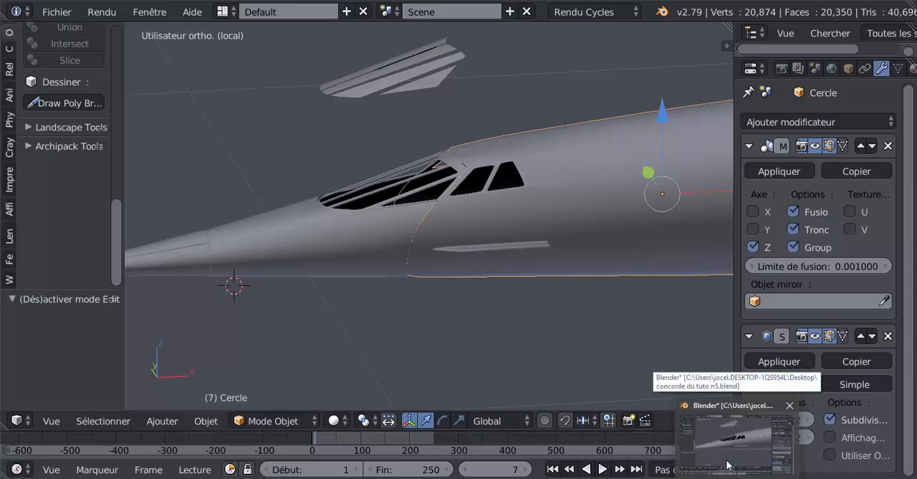
left_click(719, 441)
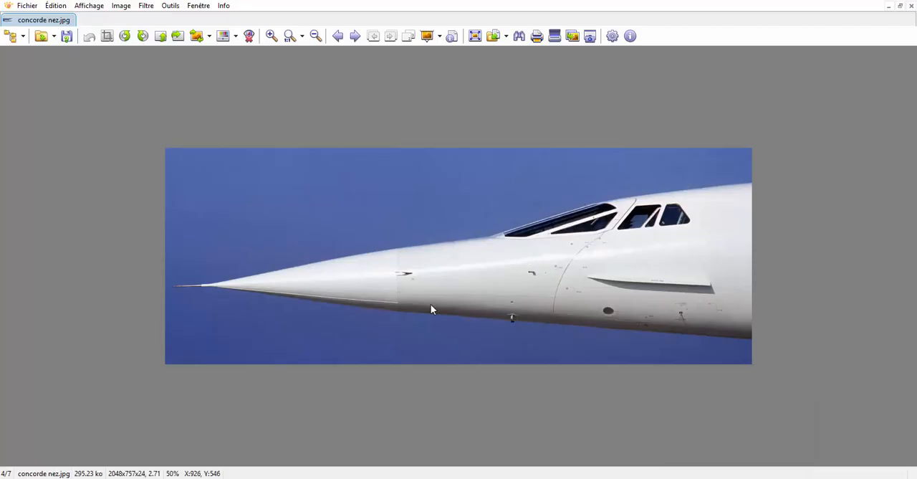
double_click(431, 304)
double_click(494, 283)
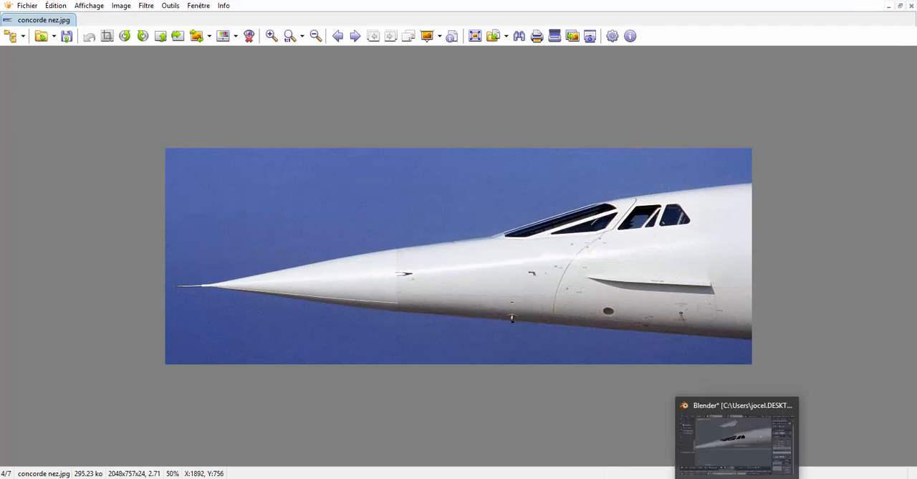
left_click(696, 423)
Rotate the separate nose cone object by -21.1° about the global Y axis so that it droops from the fuselage.
middle_click_drag(564, 306, 506, 303)
key("Tab")
key("Tab")
right_click(430, 290)
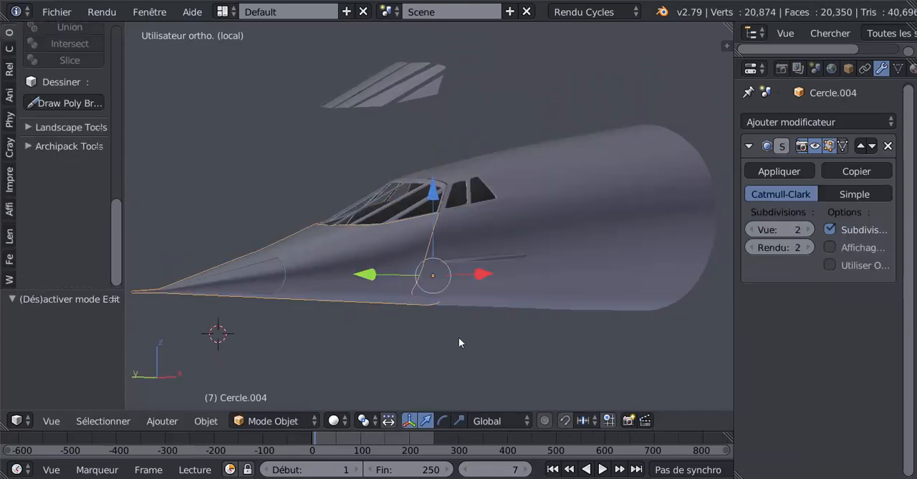
key("r")
key("y")
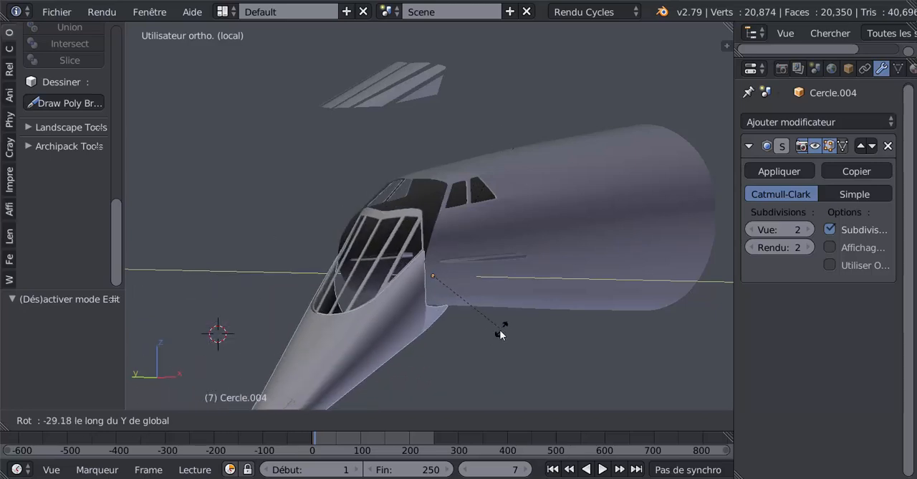
left_click(484, 335)
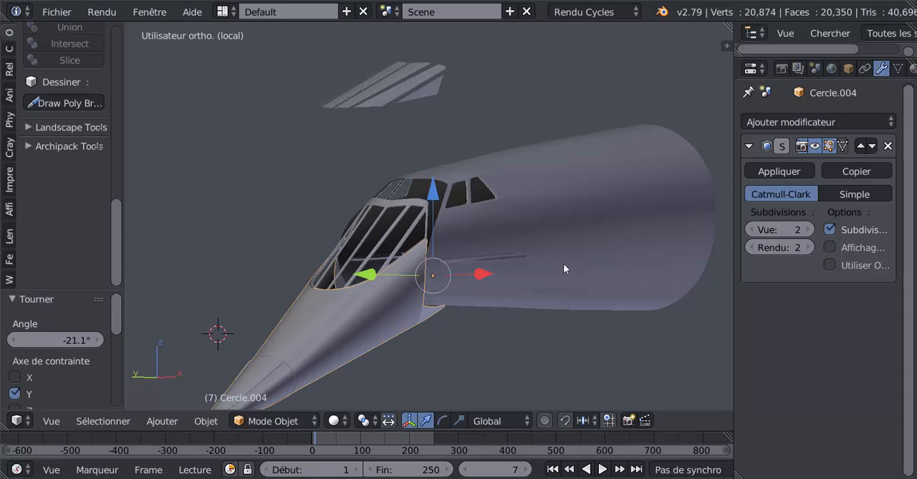
Undo the nose cone's droop rotation and inspect its open rear edge with the main fuselage temporarily hidden.
key("ctrl+z")
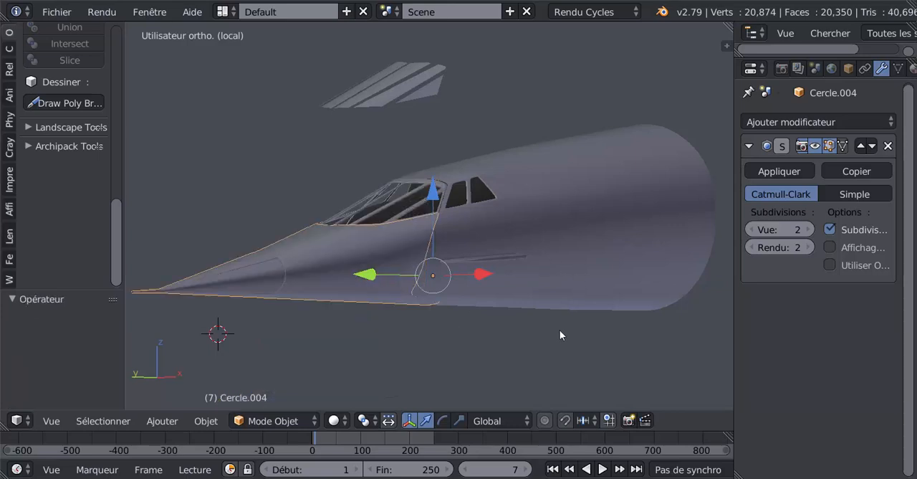
right_click(376, 245)
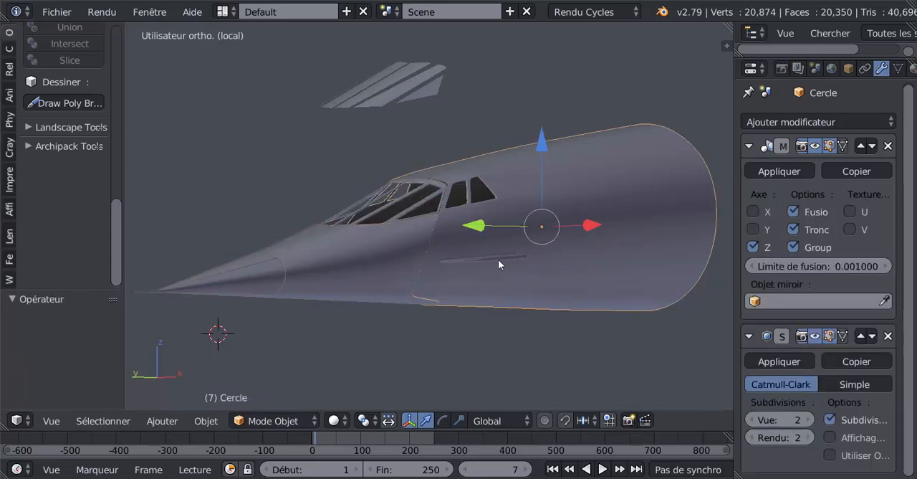
key("h")
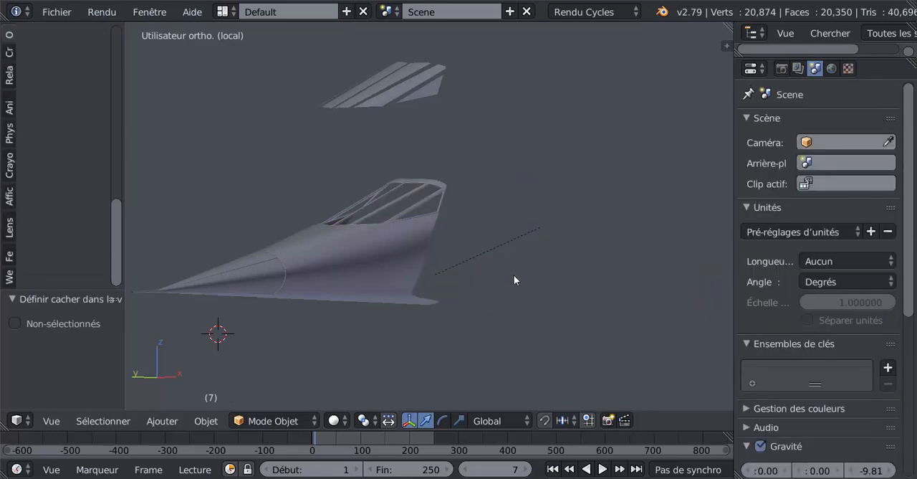
middle_click_drag(482, 277, 441, 281)
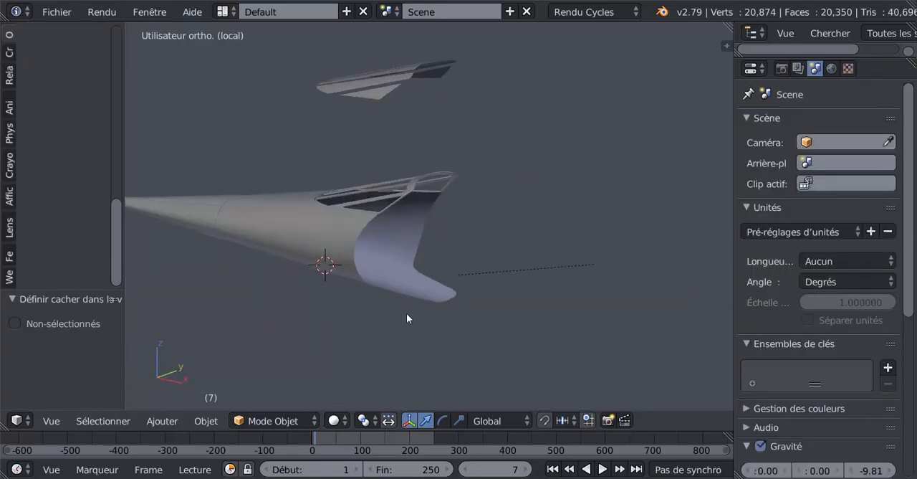
key("ctrl+h")
key("alt+h")
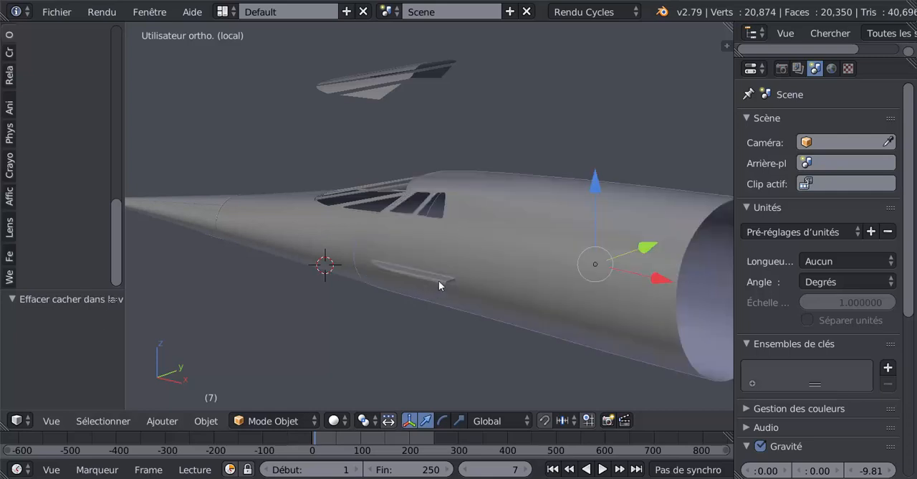
Hide the nose cone and examine the fuselage front beneath the windscreen frame.
right_click(312, 230)
key("h")
middle_click_drag(305, 283, 506, 255)
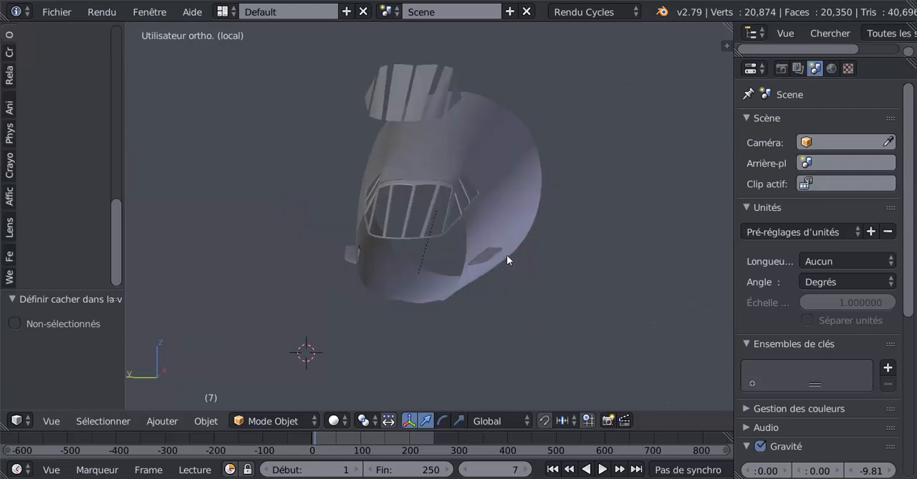
middle_click_drag(453, 242, 399, 299)
scroll(434, 207, "up", 3)
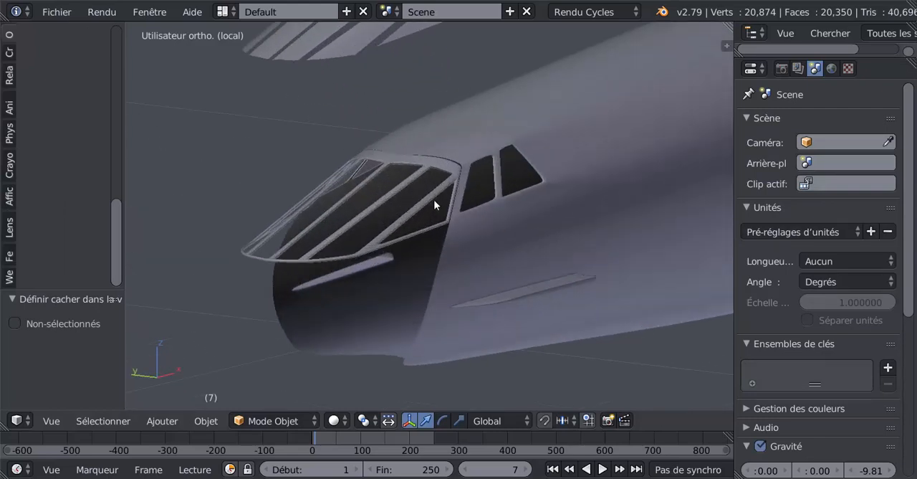
Hide the windscreen frame as well and inspect the fuselage's open front end from several angles.
right_click(391, 201)
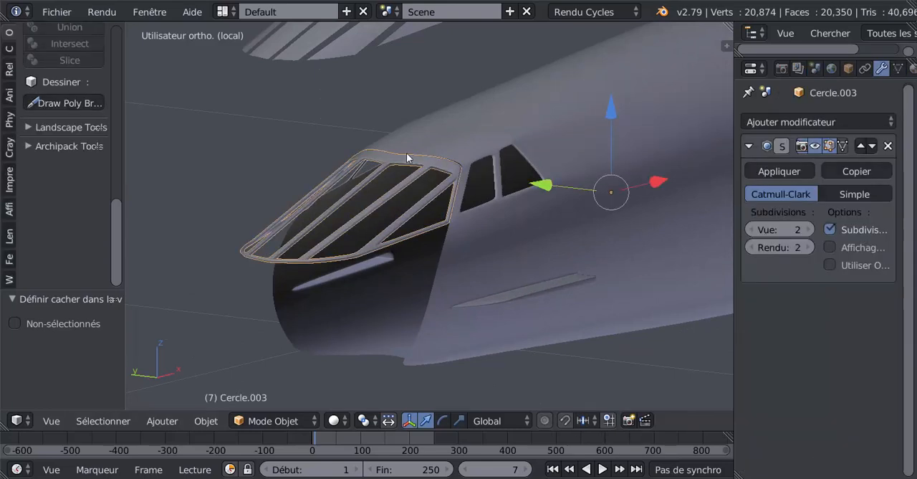
key("Delete")
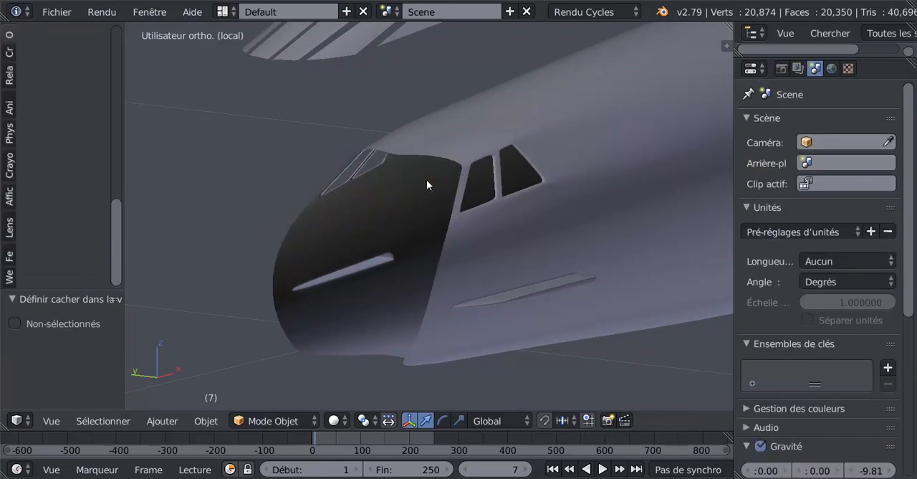
middle_click_drag(407, 167, 379, 172)
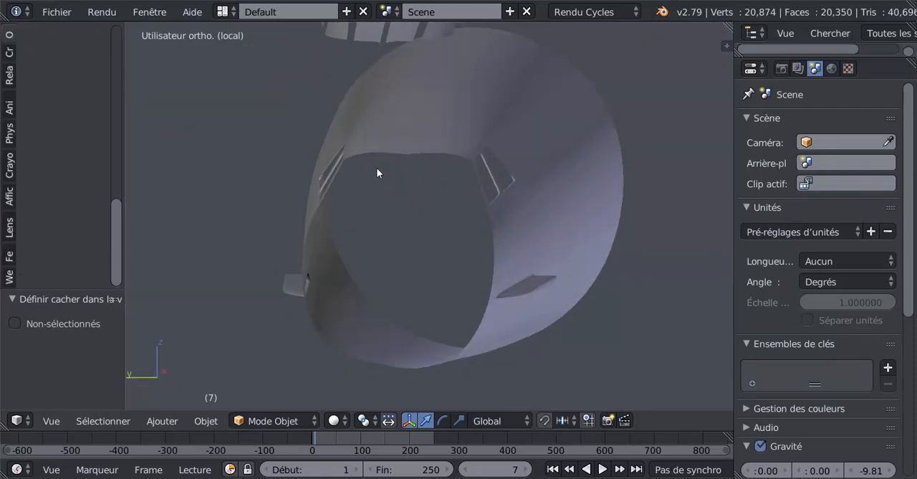
middle_click_drag(463, 272, 354, 302)
middle_click_drag(456, 336, 474, 302)
scroll(393, 307, "down", 5)
scroll(475, 301, "up", 3)
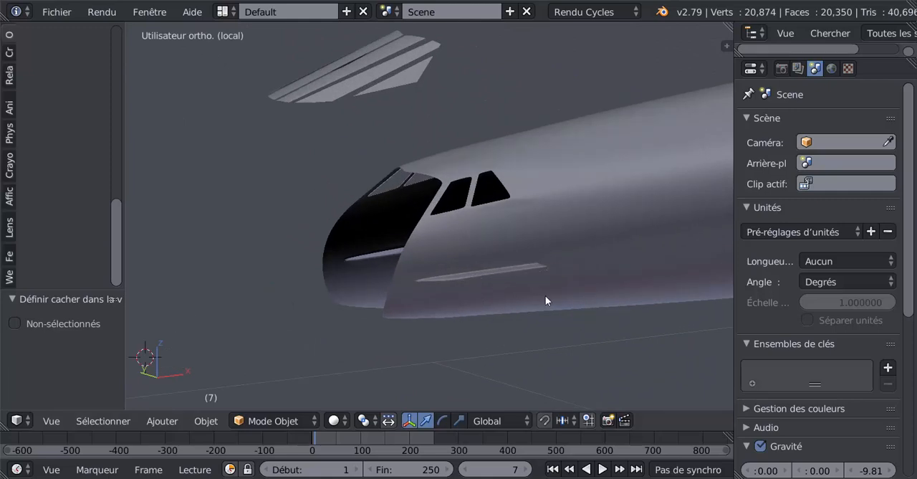
mouse_move(546, 295)
middle_mouse_down()
mouse_move(483, 303)
mouse_move(527, 297)
middle_mouse_up()
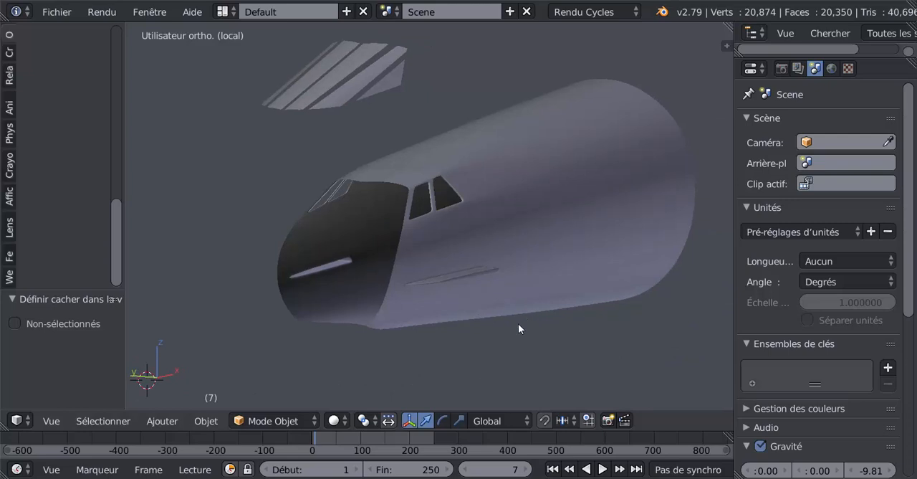
Reveal all hidden objects and select the nose cone.
key("alt+h")
scroll(519, 324, "down", 3)
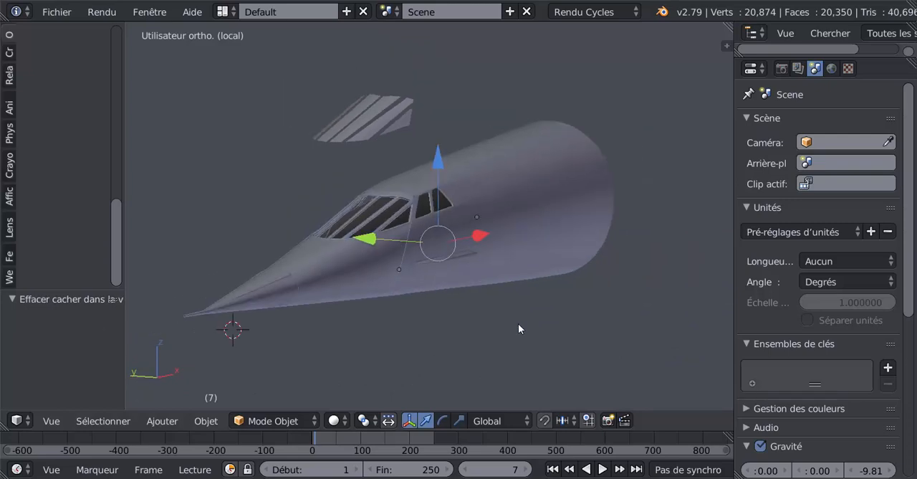
right_click(388, 272)
scroll(388, 276, "up", 3)
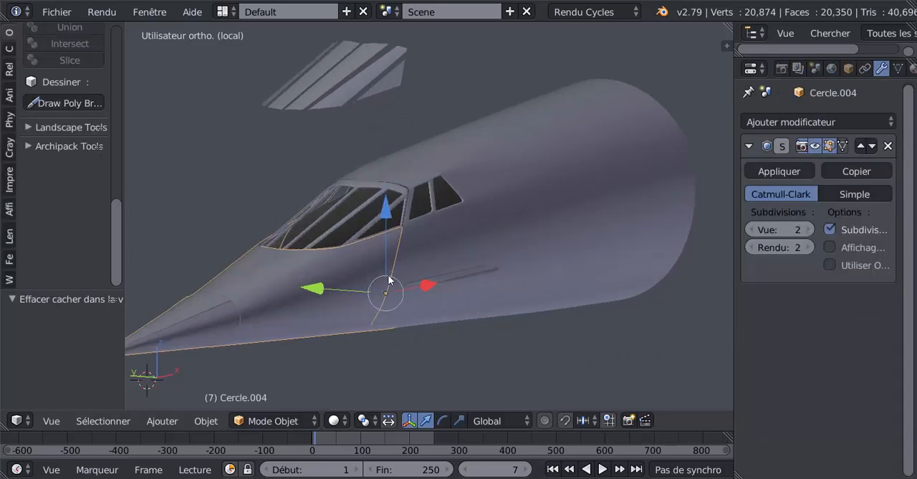
middle_click_drag(227, 175, 363, 176, "shift")
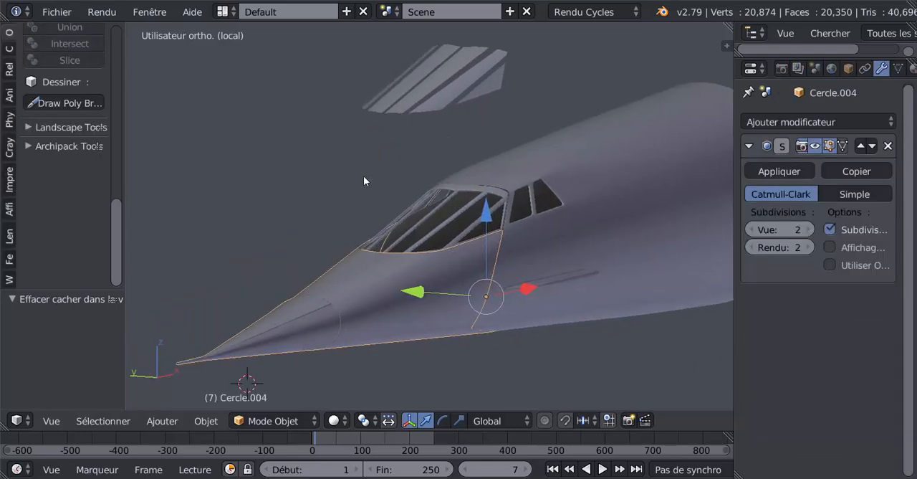
Save the project on the Desktop under a new file name, changing the tutorial number to 6.
left_click(51, 12)
left_click(92, 153)
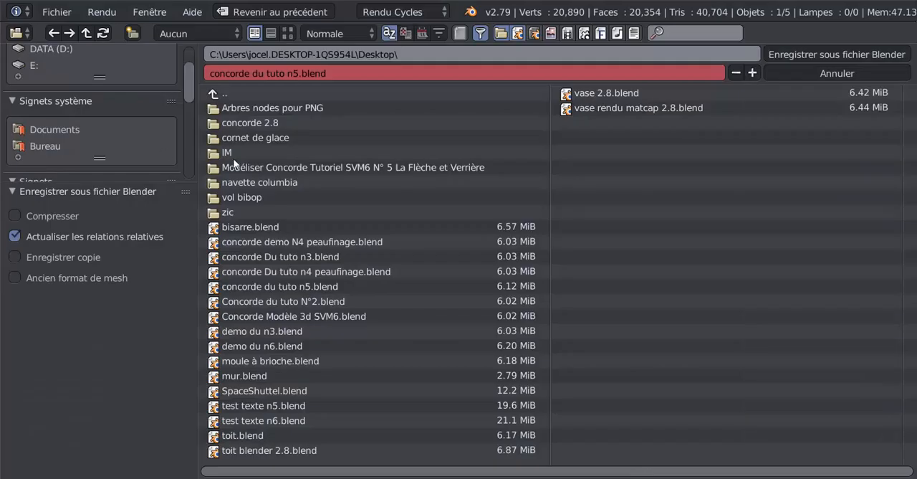
left_click(332, 77)
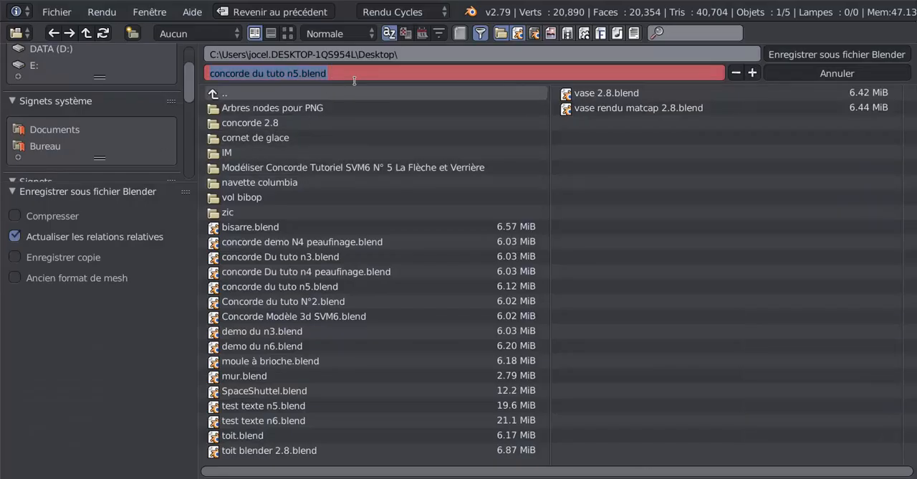
key("BackSpace")
key("BackSpace")
key("BackSpace")
key("BackSpace")
key("BackSpace")
key("BackSpace")
key("BackSpace")
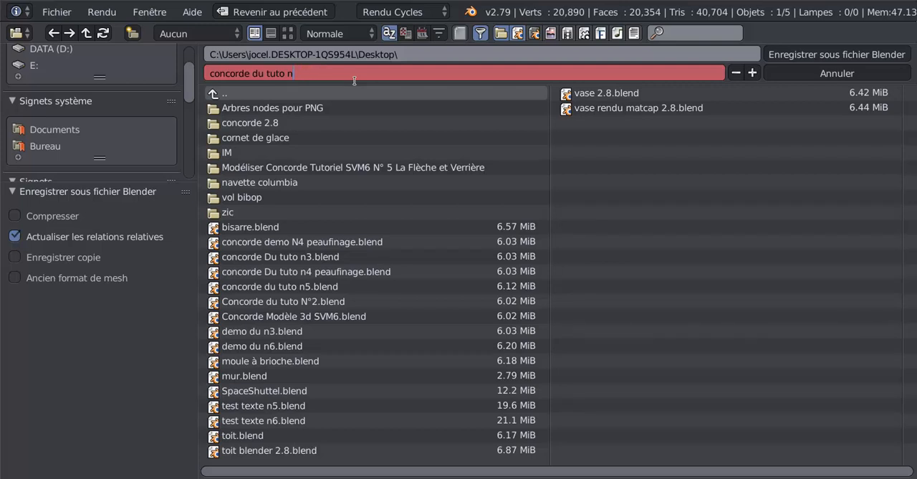
type("6")
left_click(817, 56)
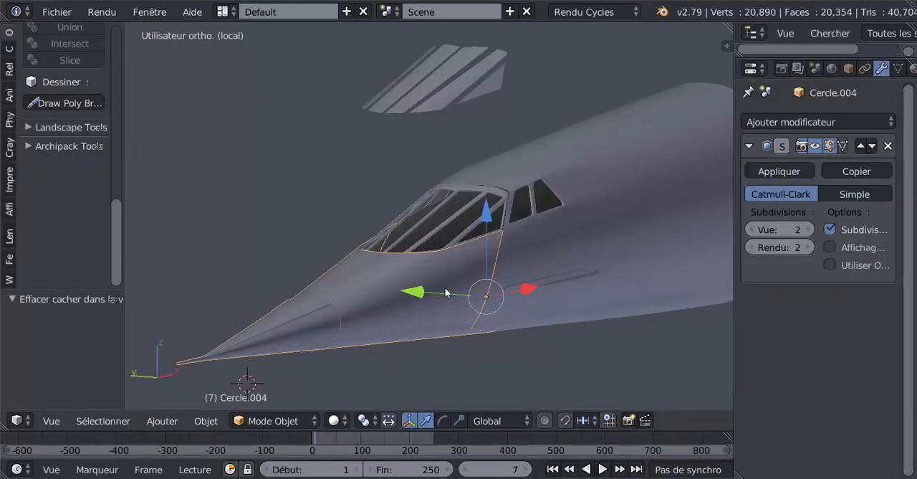
Try rotating the nose cone steeply downward about the global Y axis, to about -72°.
right_click(439, 310)
right_click(428, 298)
middle_click_drag(449, 324, 481, 335)
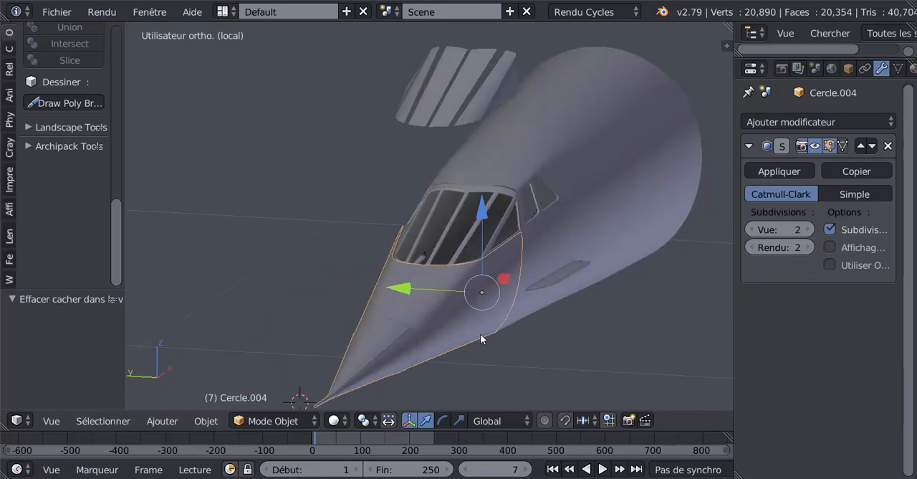
key("r")
key("y")
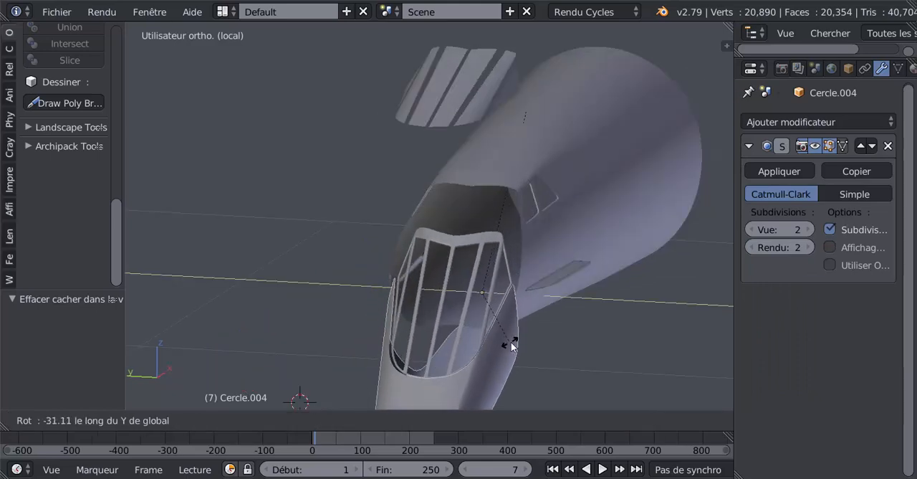
right_click(593, 334)
Try small rotations of the nose cone about the global Y axis while checking its lower joint with the fuselage.
middle_click_drag(588, 327, 504, 253)
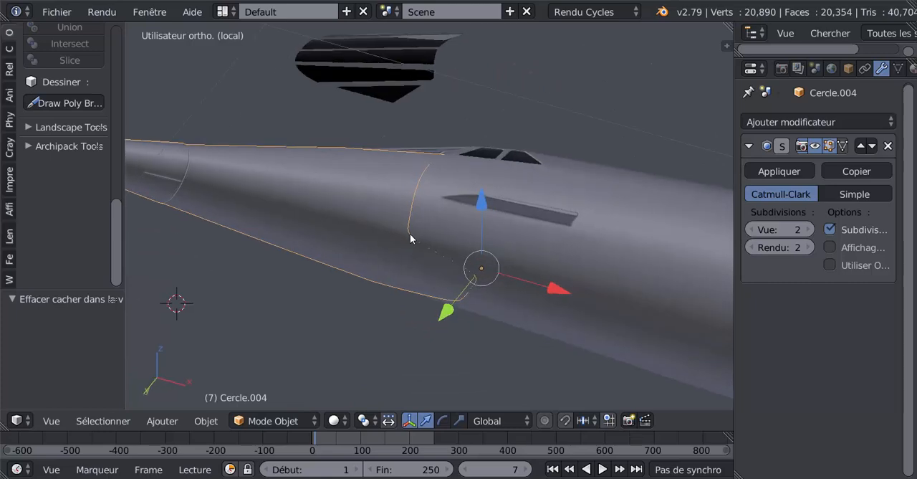
key("r")
key("y")
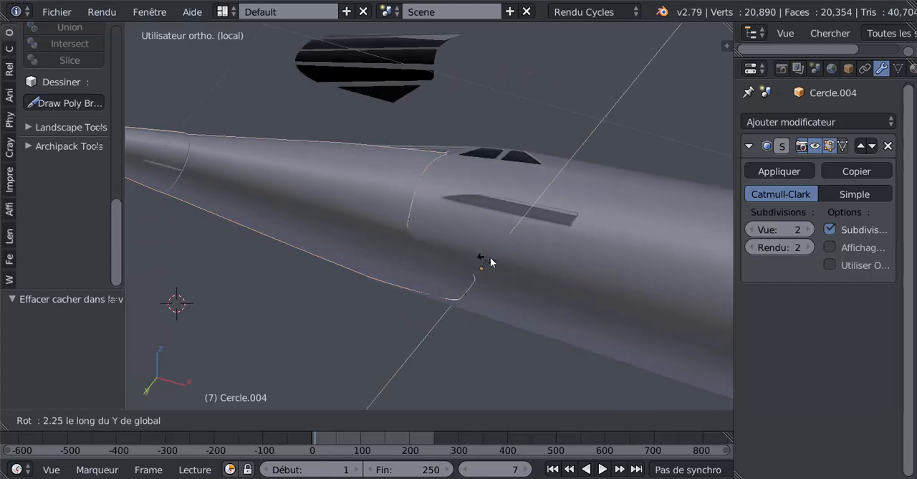
right_click(463, 264)
middle_click_drag(463, 264, 471, 288)
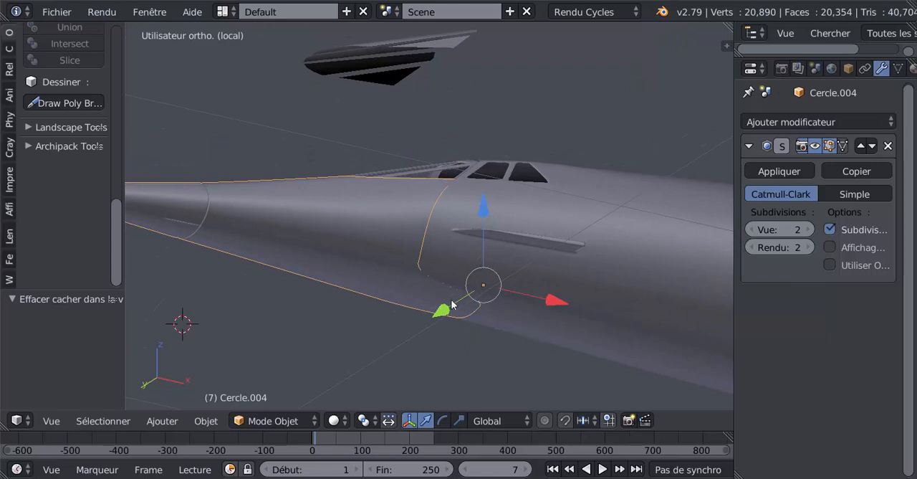
key("r")
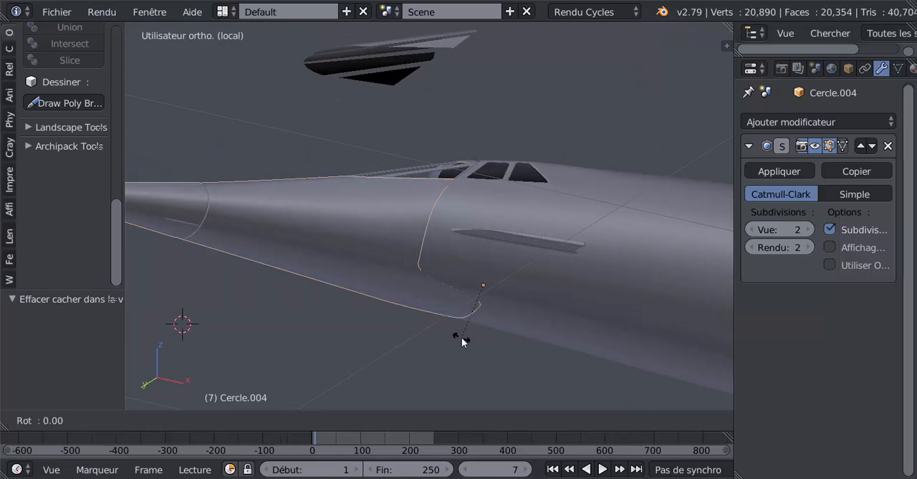
key("y")
left_click(485, 345)
In the front orthographic view, test drooping the nose cone about the global Y axis to about -23° and -37°.
key("KP_1")
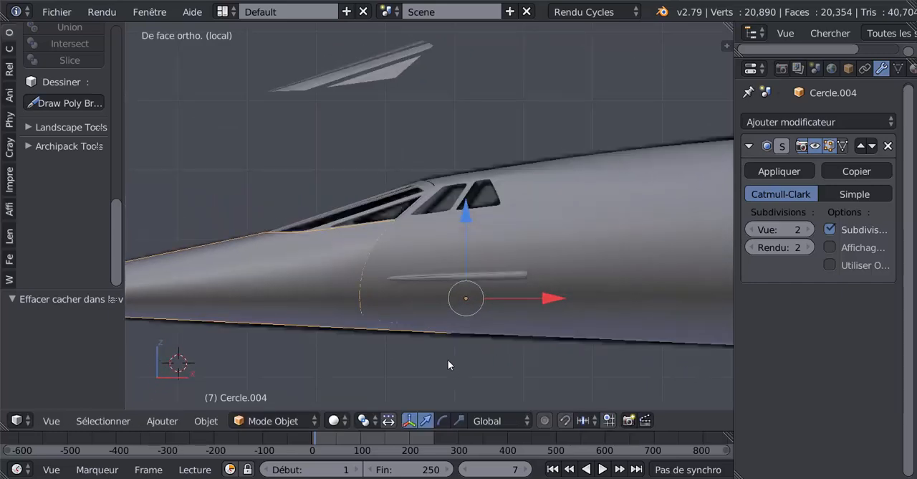
middle_click_drag(600, 324, 602, 241, "shift")
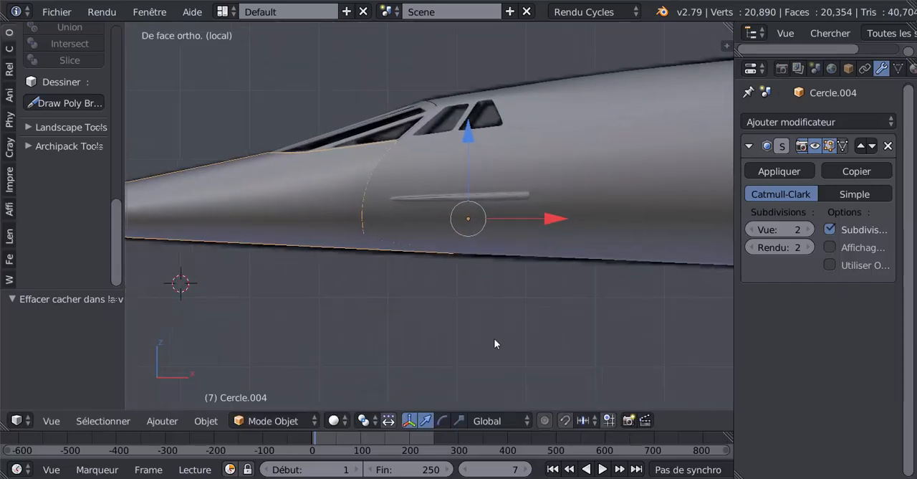
key("r")
key("y")
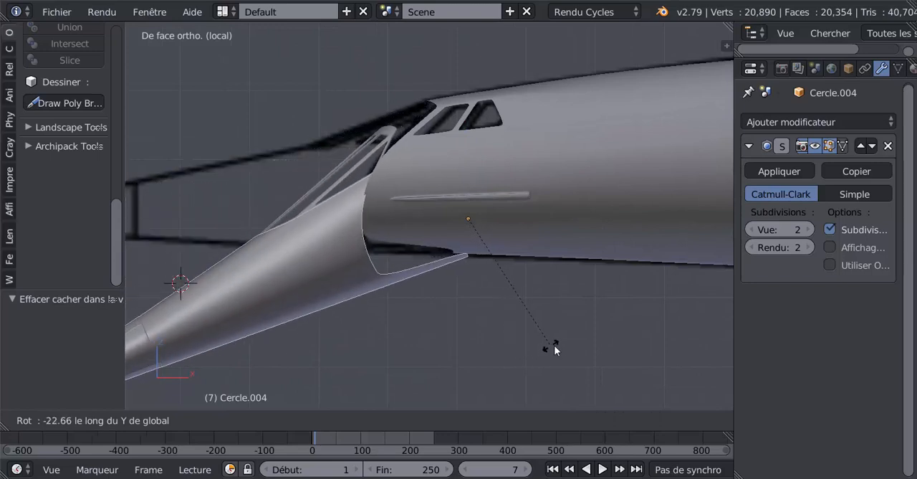
right_click(581, 338)
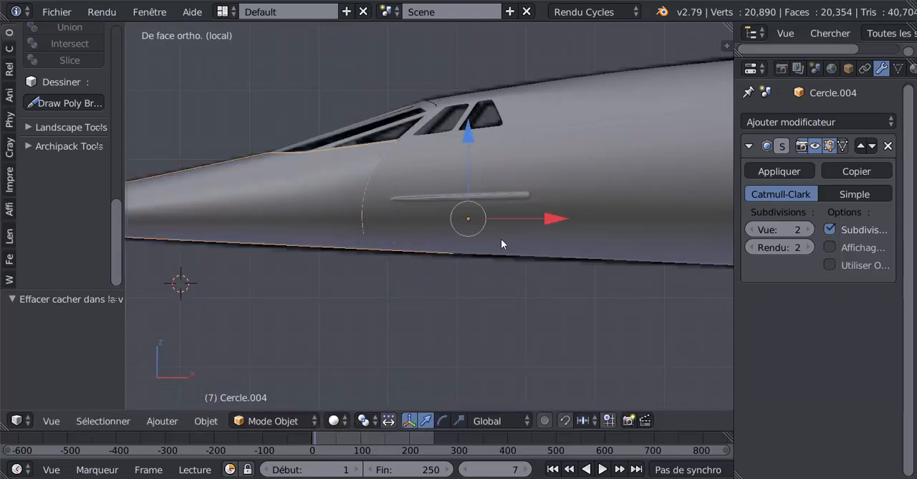
key("r")
key("y")
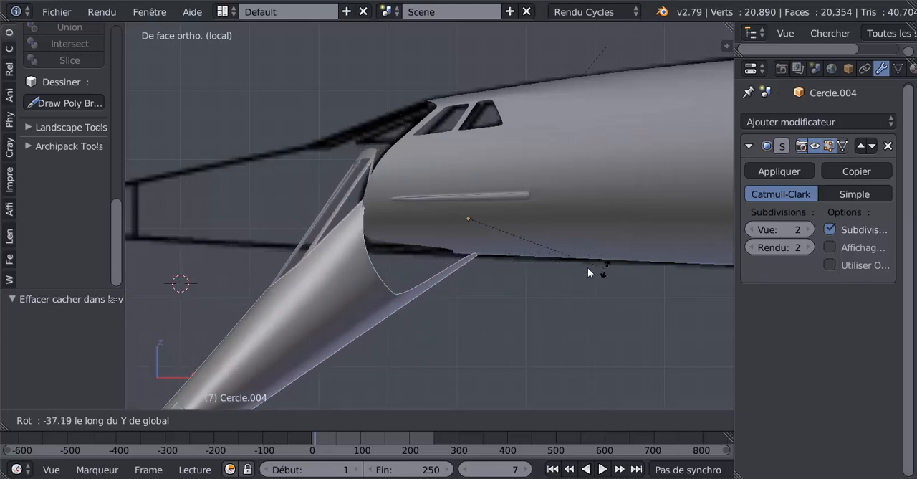
key("Escape")
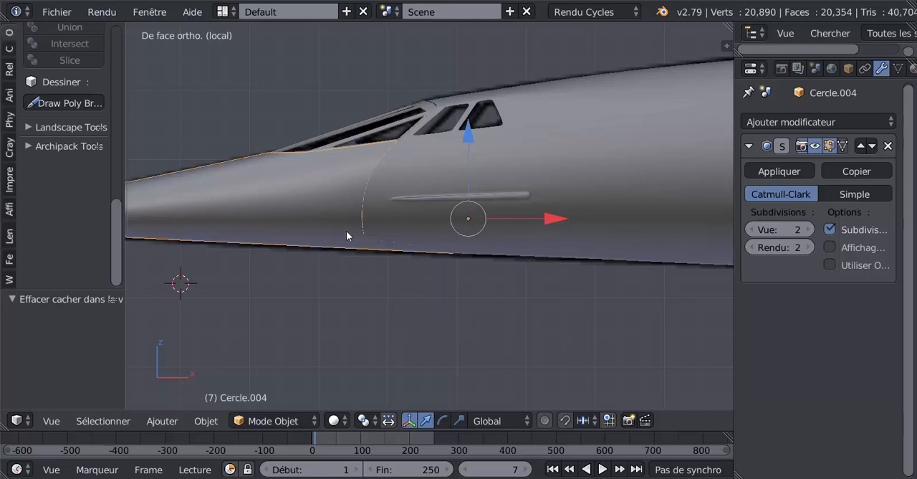
key("Tab")
key("Tab")
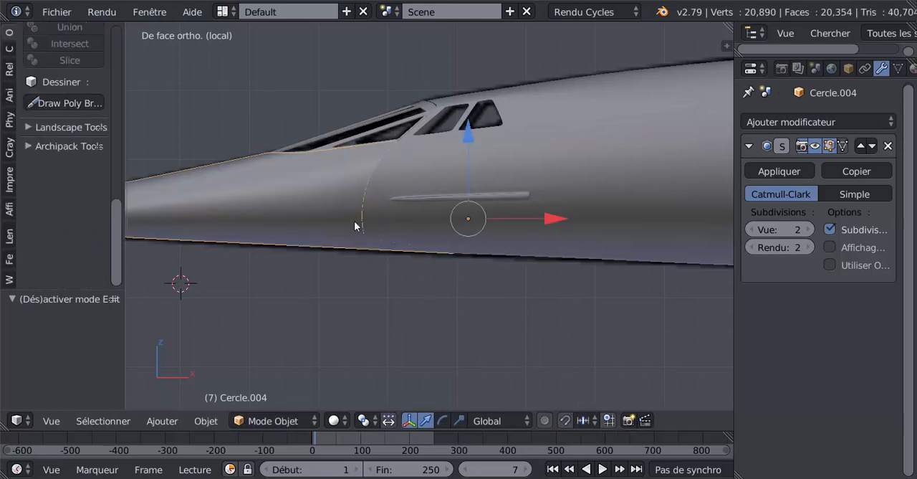
middle_click_drag(356, 223, 465, 336)
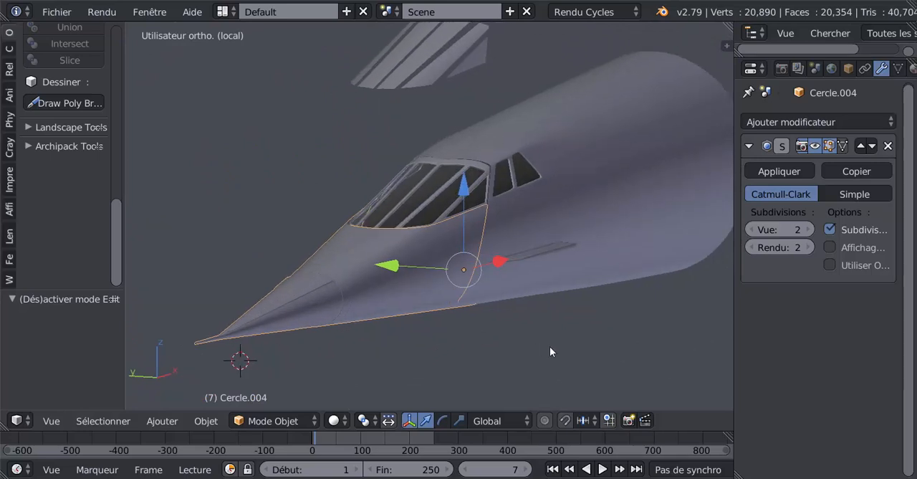